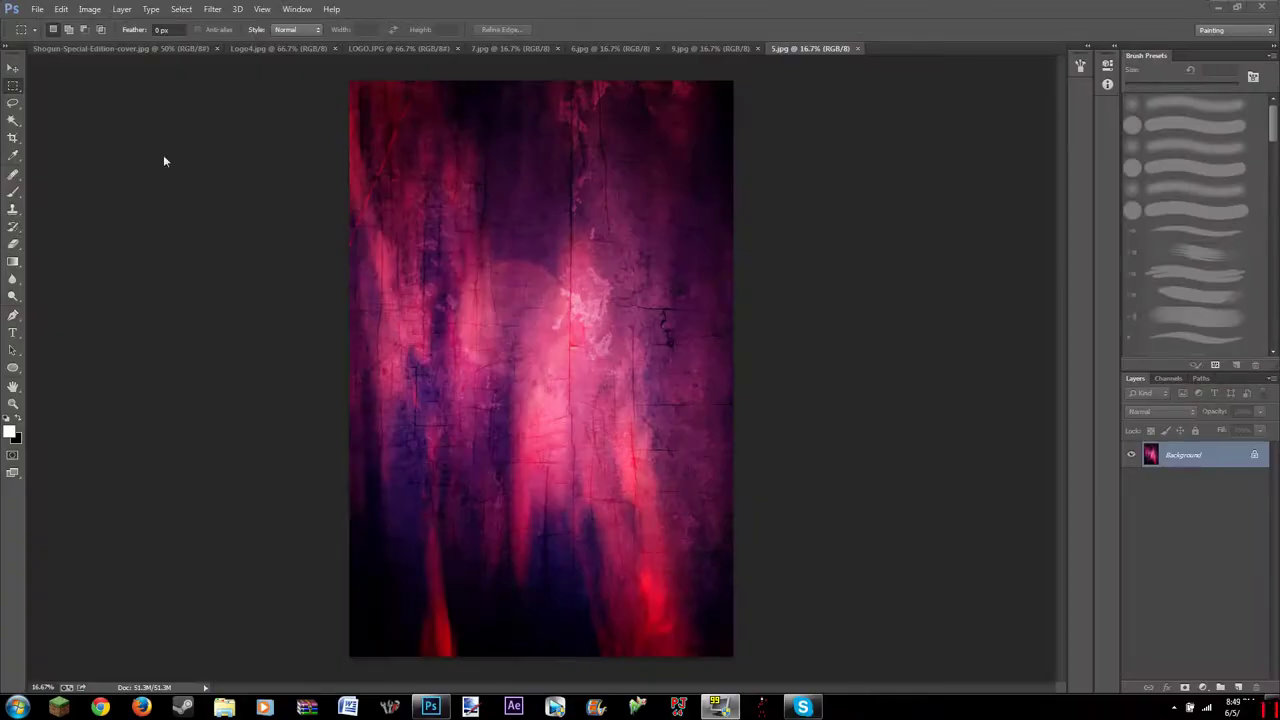
- Create the transparent 3840×2160 'Trivium Wallpaper Remake' document from the 4K Trans preset, then show 7.jpg
click(35, 12)
click(50, 45)
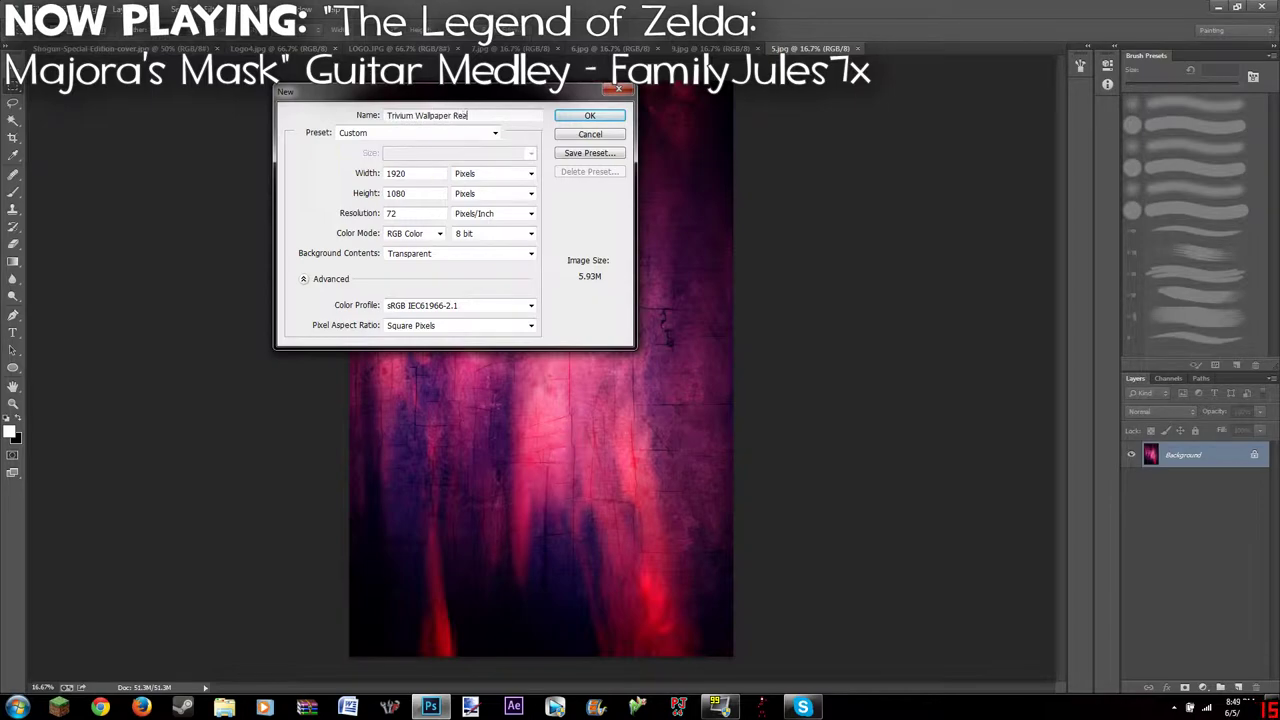
text(make)
click(494, 133)
click(356, 195)
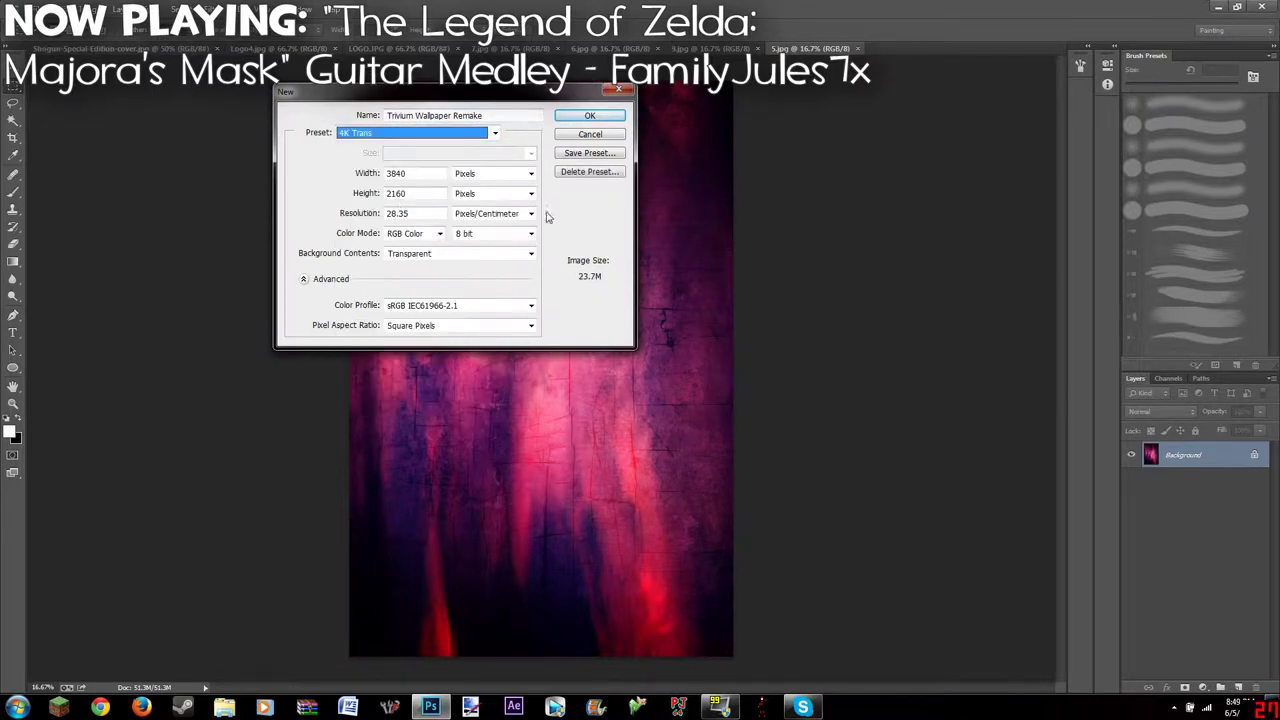
click(590, 115)
click(498, 48)
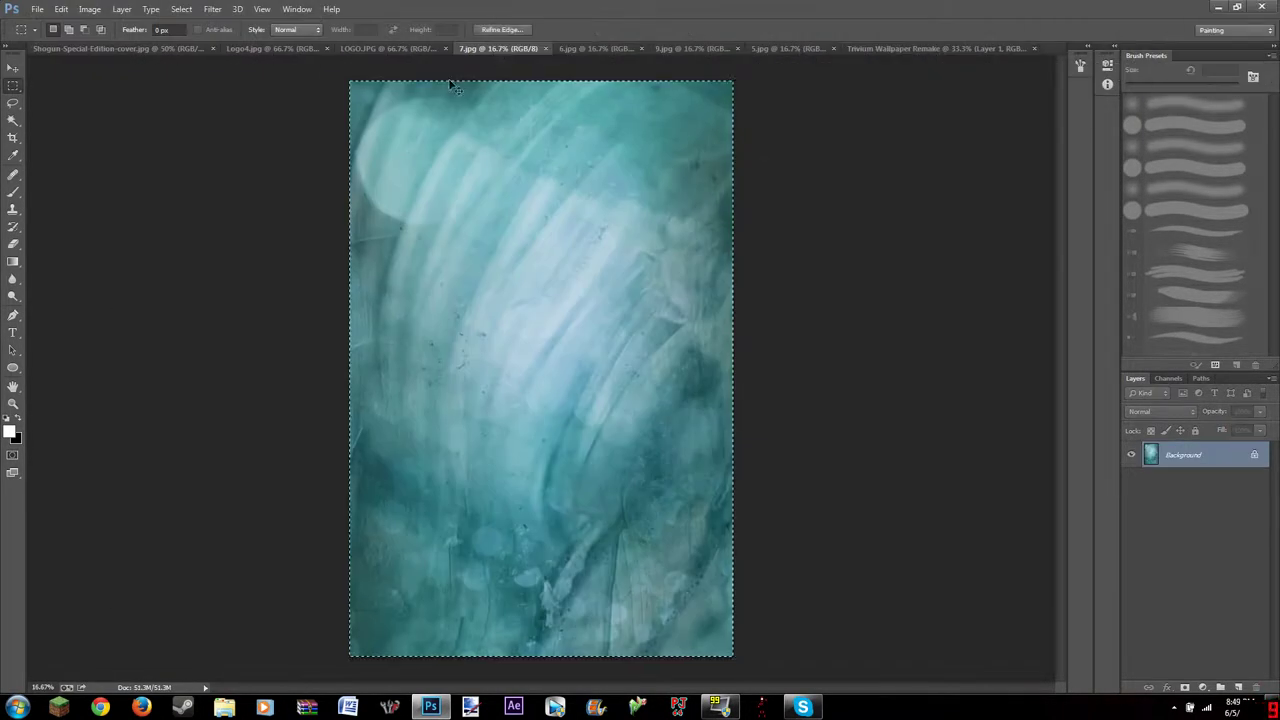
- Paste the whole teal 7.jpg into the wallpaper, rotated about 90° and enlarged over the canvas
key(ctrl+c)
click(940, 48)
key(ctrl+v)
key(ctrl+t)
mouse_move(150, 250)
mouse_down()
mouse_move(120, 480)
mouse_move(409, 512)
mouse_move(771, 291)
mouse_up()
key(ctrl+minus)
mouse_move(948, 600)
mouse_down()
mouse_move(808, 500)
mouse_move(868, 571)
mouse_up()
drag(895, 230, 929, 263)
drag(823, 443, 780, 482)
key(Return)
- Duplicate the teal layer and flip the copy horizontally, stretched across the left gap
right_click(990, 163)
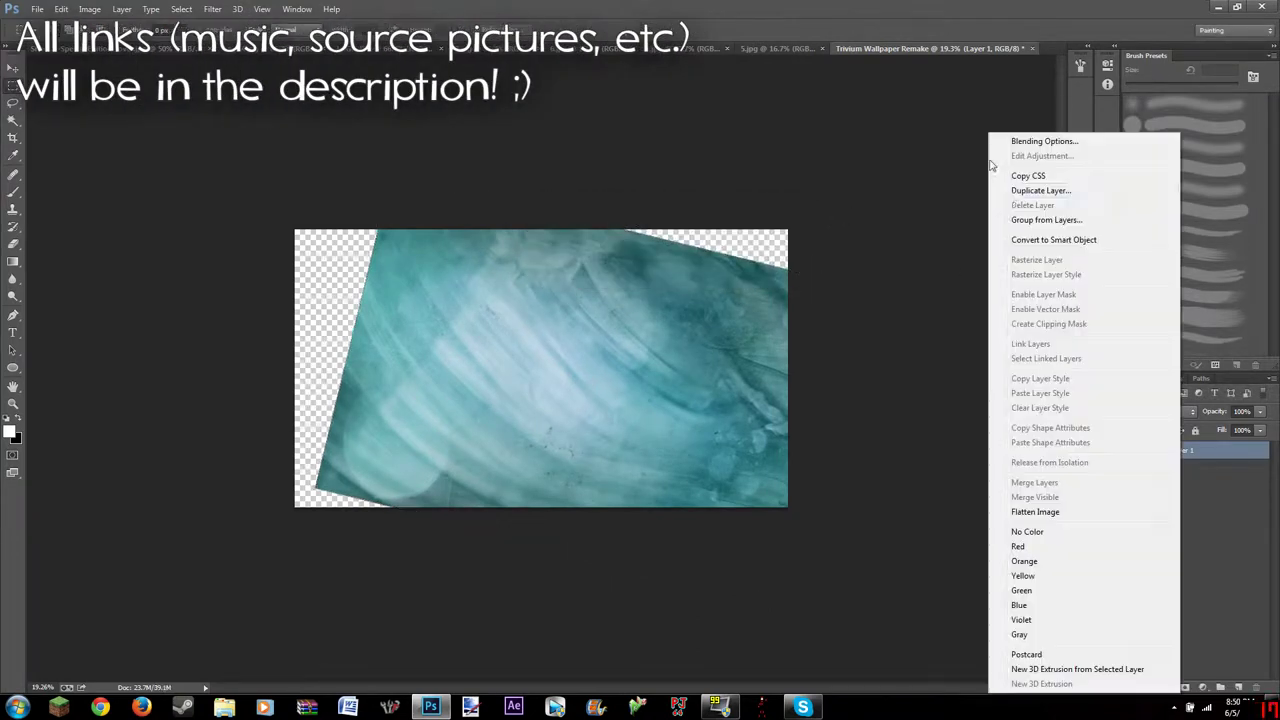
click(1040, 190)
key(Return)
key(ctrl+t)
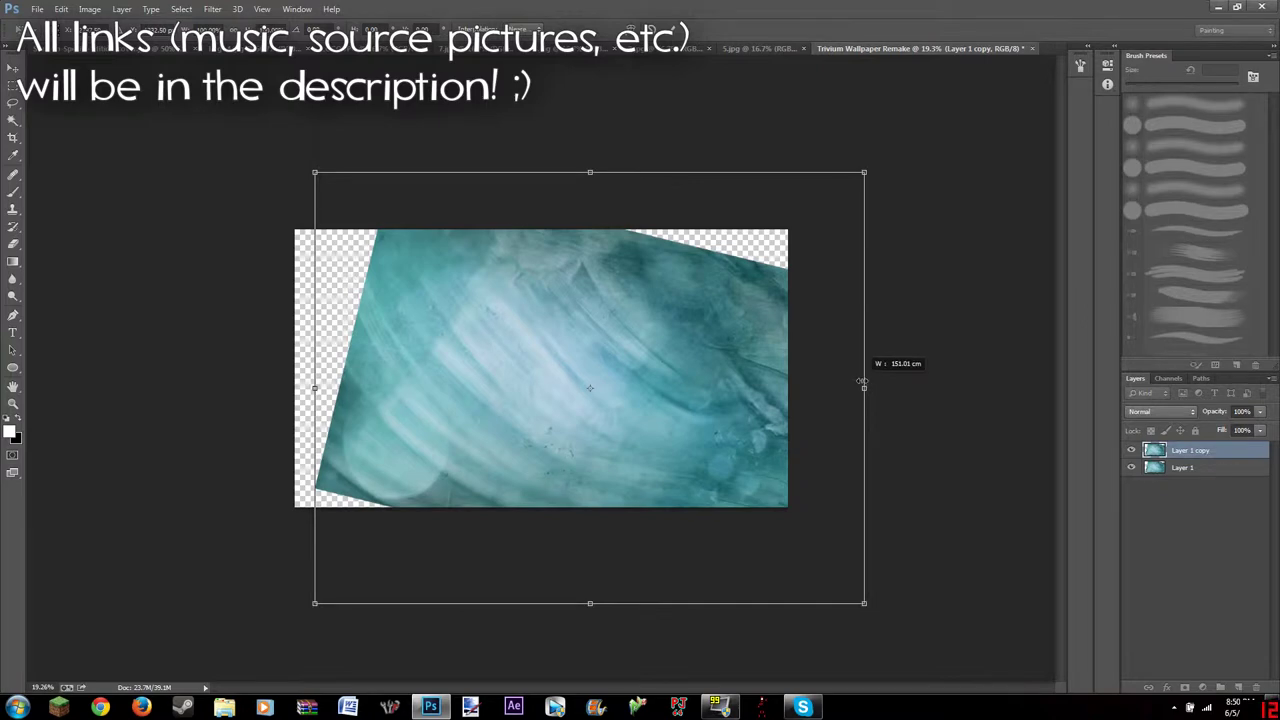
drag(863, 380, 169, 383)
key(ctrl+minus)
mouse_move(14, 380)
mouse_down()
mouse_move(136, 380)
mouse_move(102, 383)
mouse_up()
key(ctrl+minus)
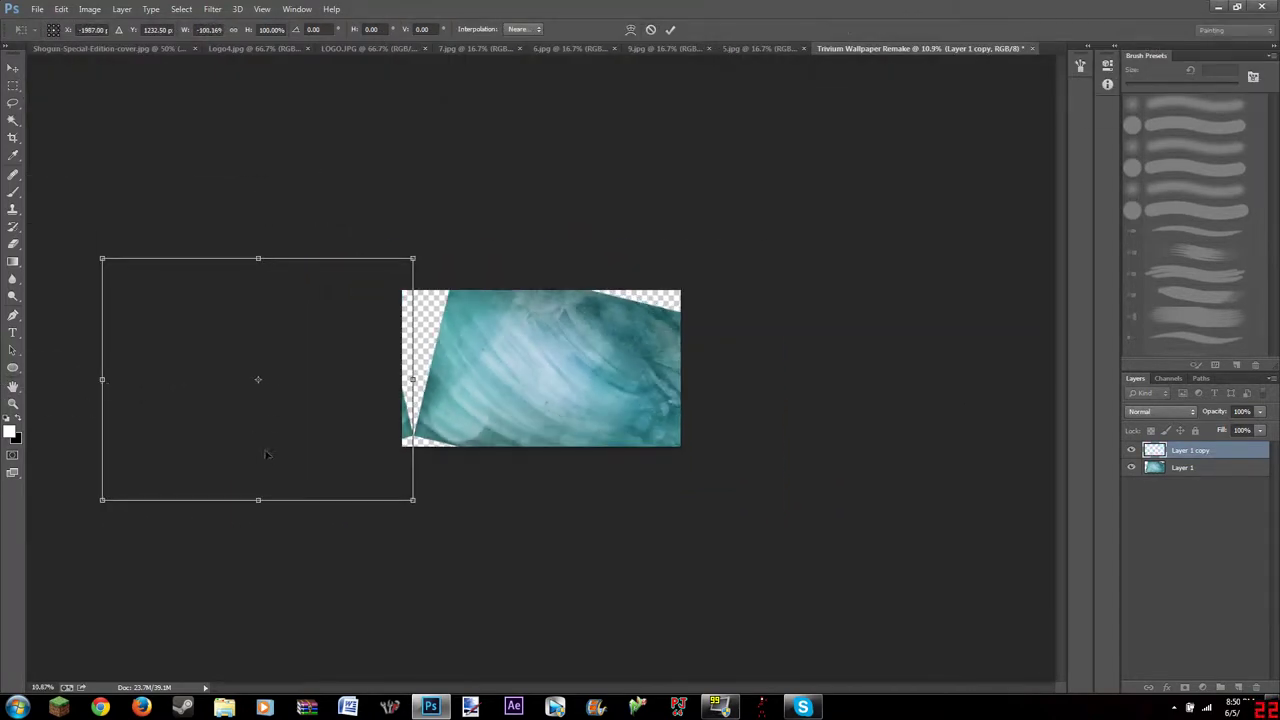
drag(267, 467, 473, 467)
key(m)
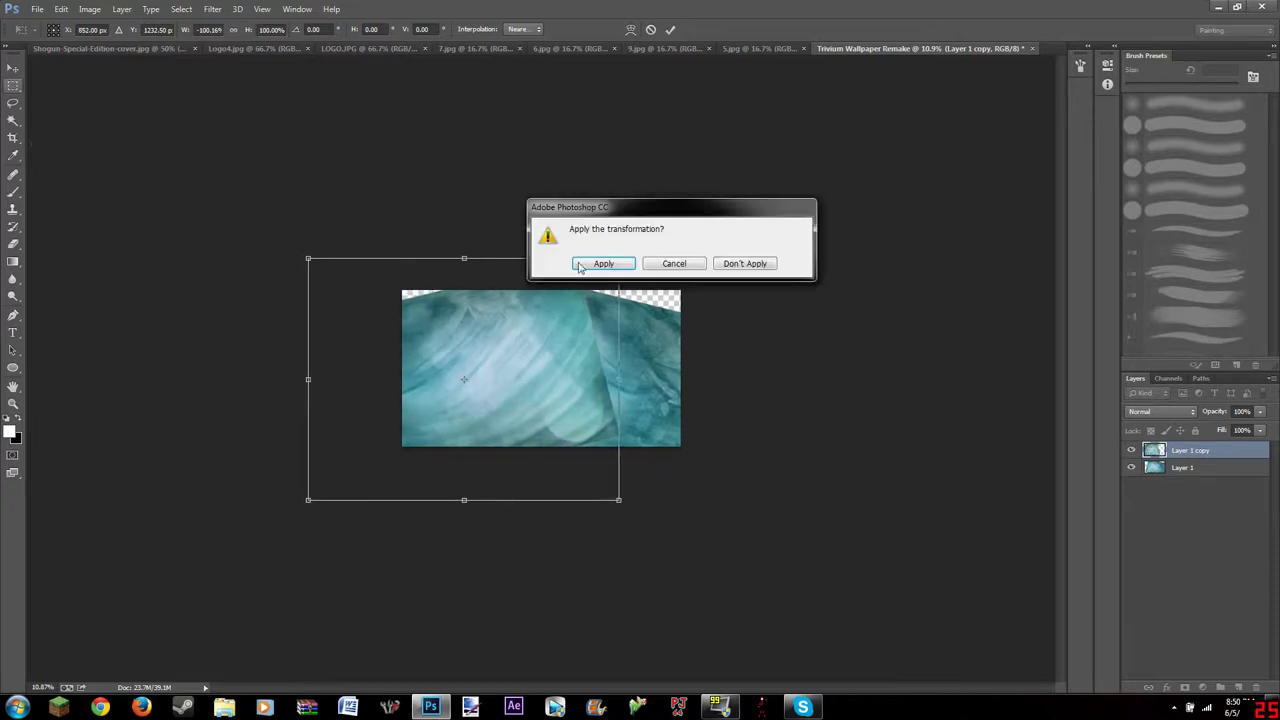
key(Return)
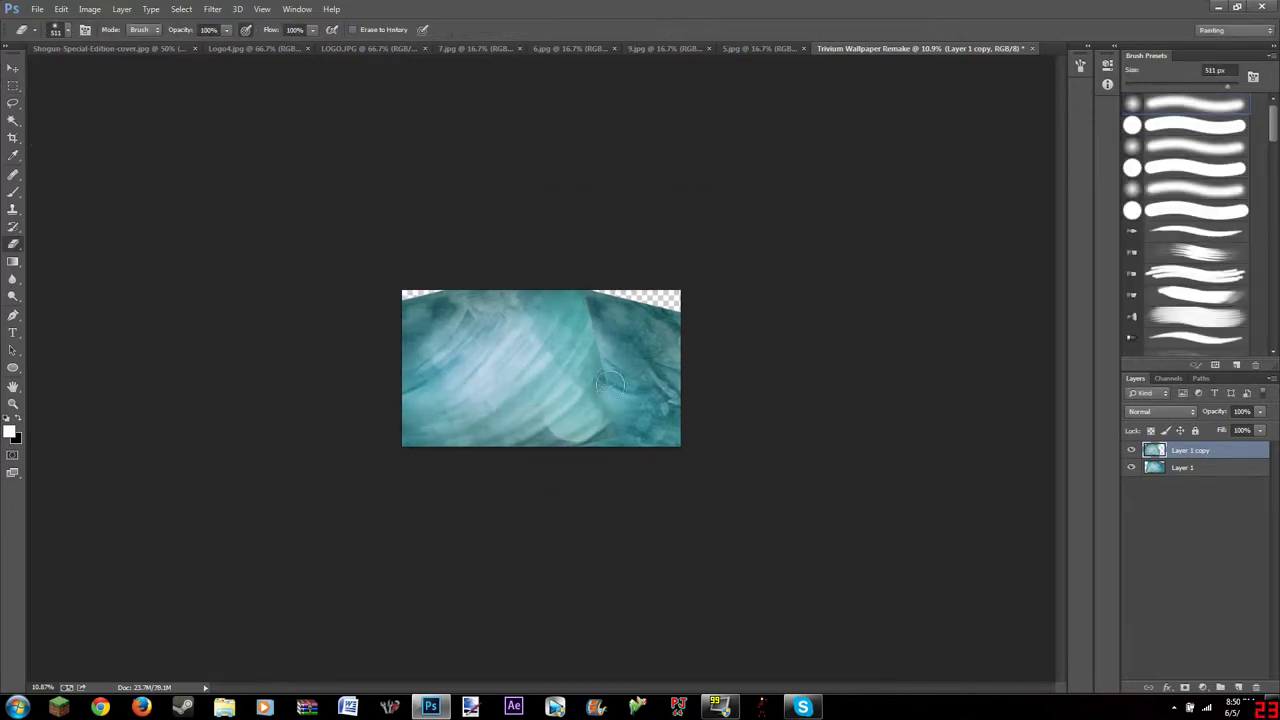
right_click(1195, 450)
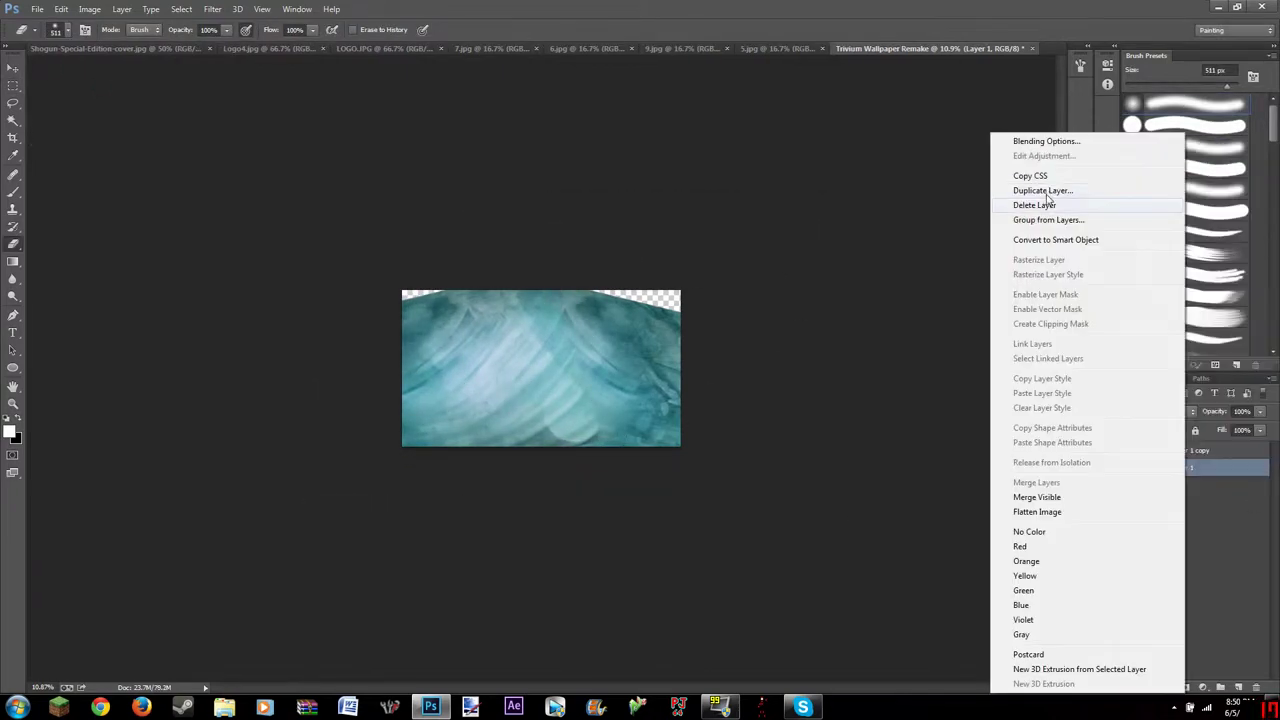
- Duplicate Layer 1 as Layer 1 copy 2 at the top, rotated about 36°
click(1040, 180)
key(Return)
drag(1177, 448, 1180, 445)
key(ctrl+t)
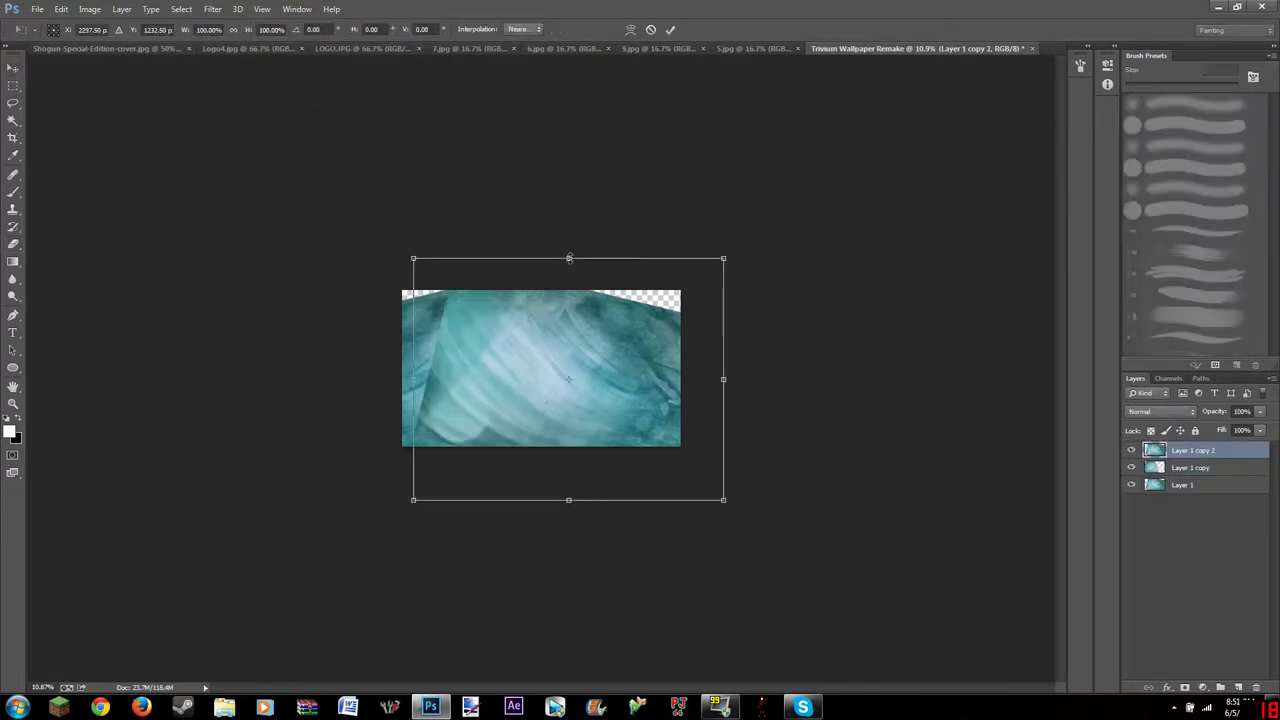
drag(568, 376, 568, 601)
drag(570, 484, 572, 474)
drag(574, 528, 540, 262)
drag(726, 200, 357, 343)
drag(564, 407, 547, 467)
key(e)
click(603, 263)
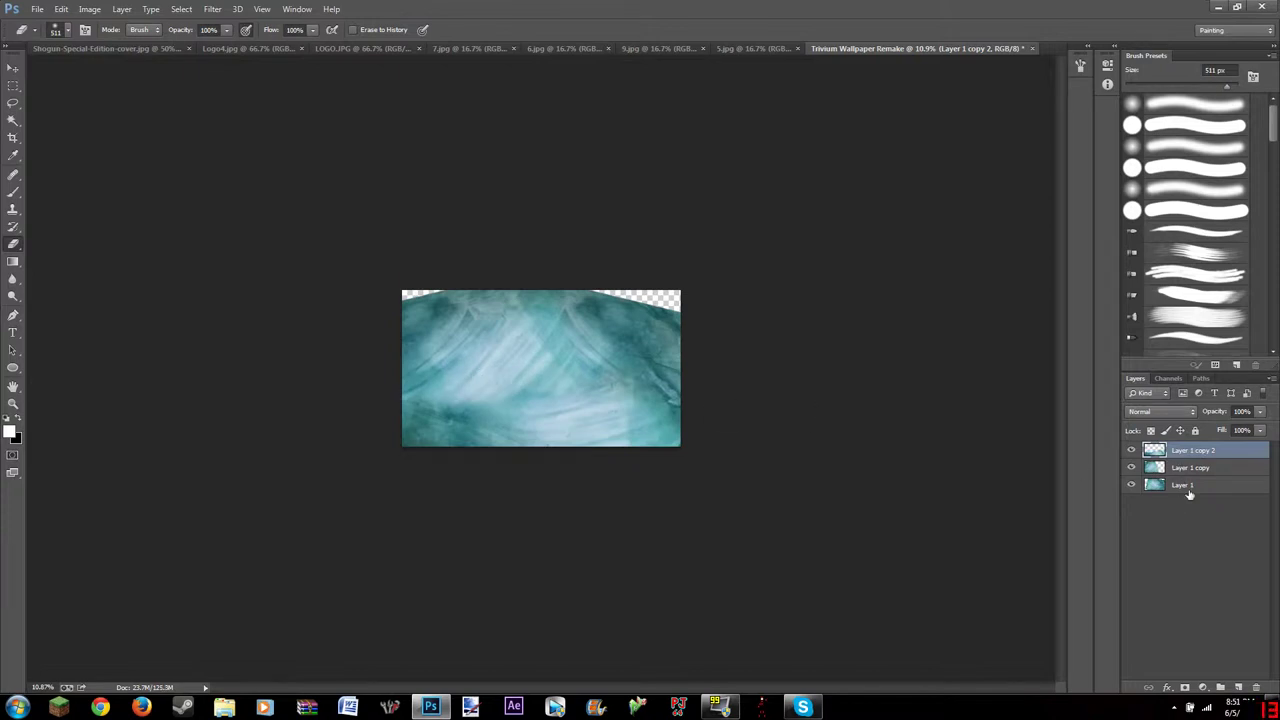
- Erase the edges of Layer 1 and Layer 1 copy, and add an empty Layer 2 beneath Layer 1
click(1160, 485)
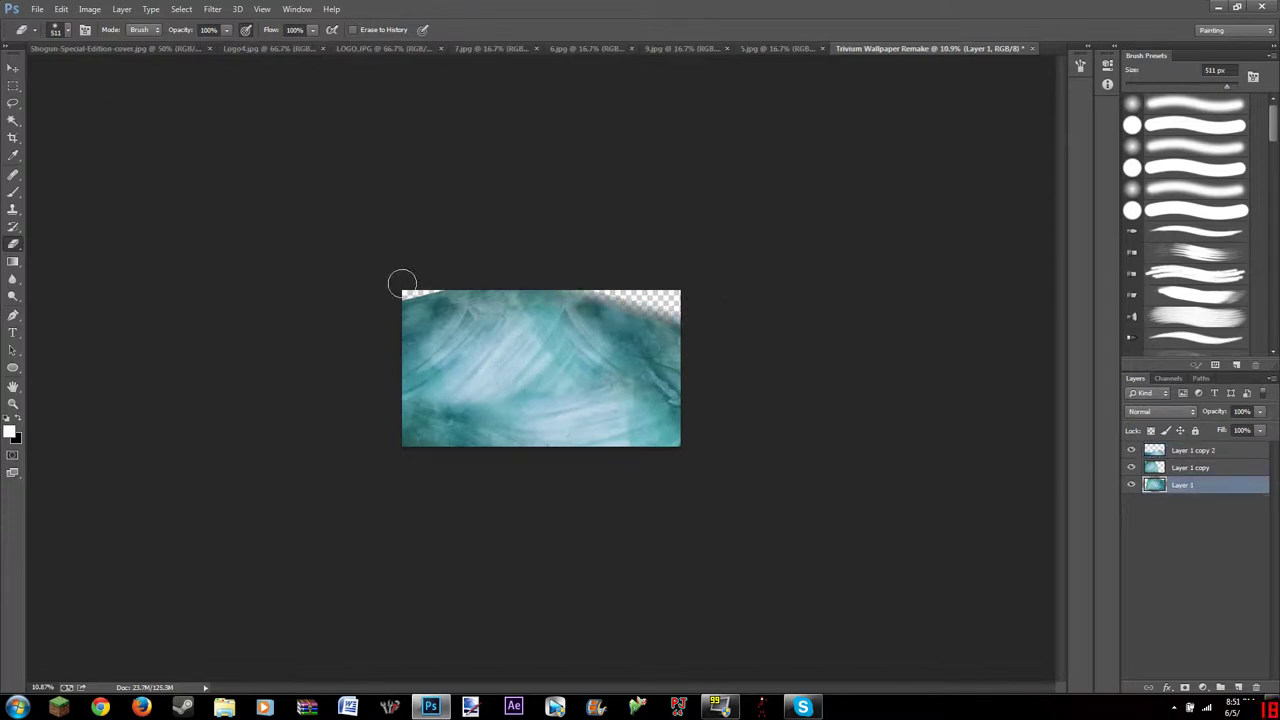
key(alt+bracketright)
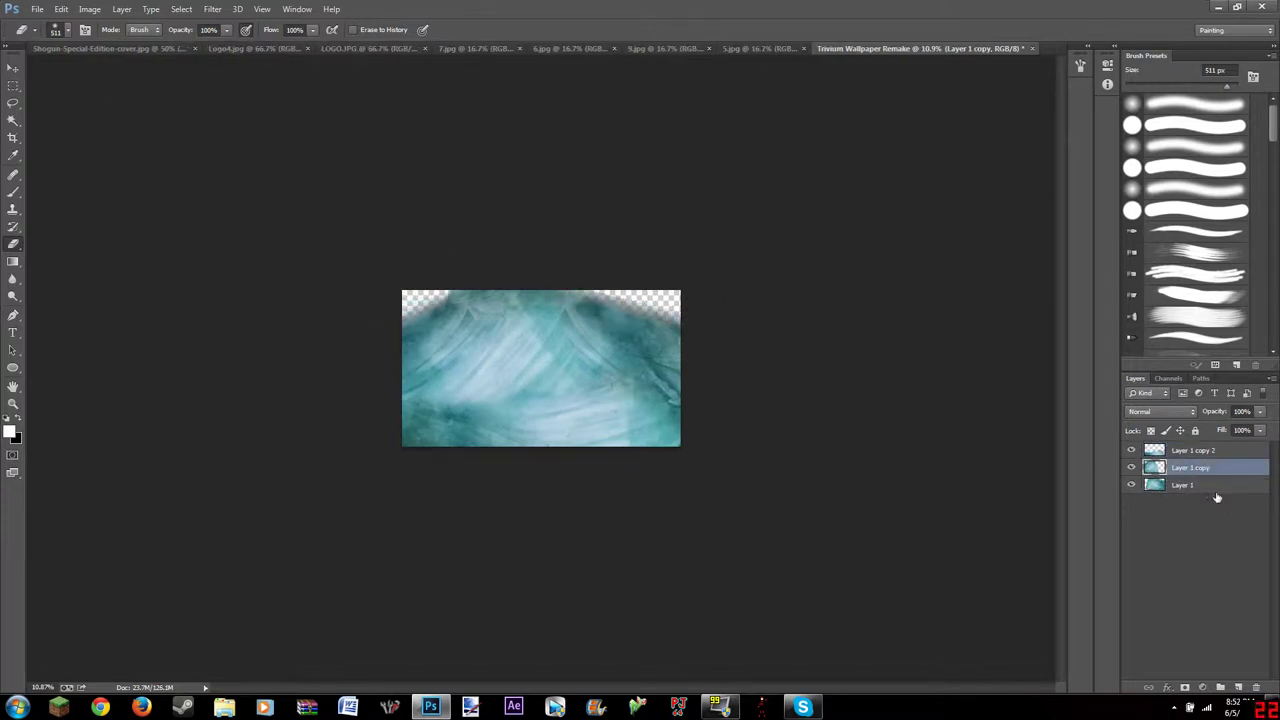
click(1215, 487)
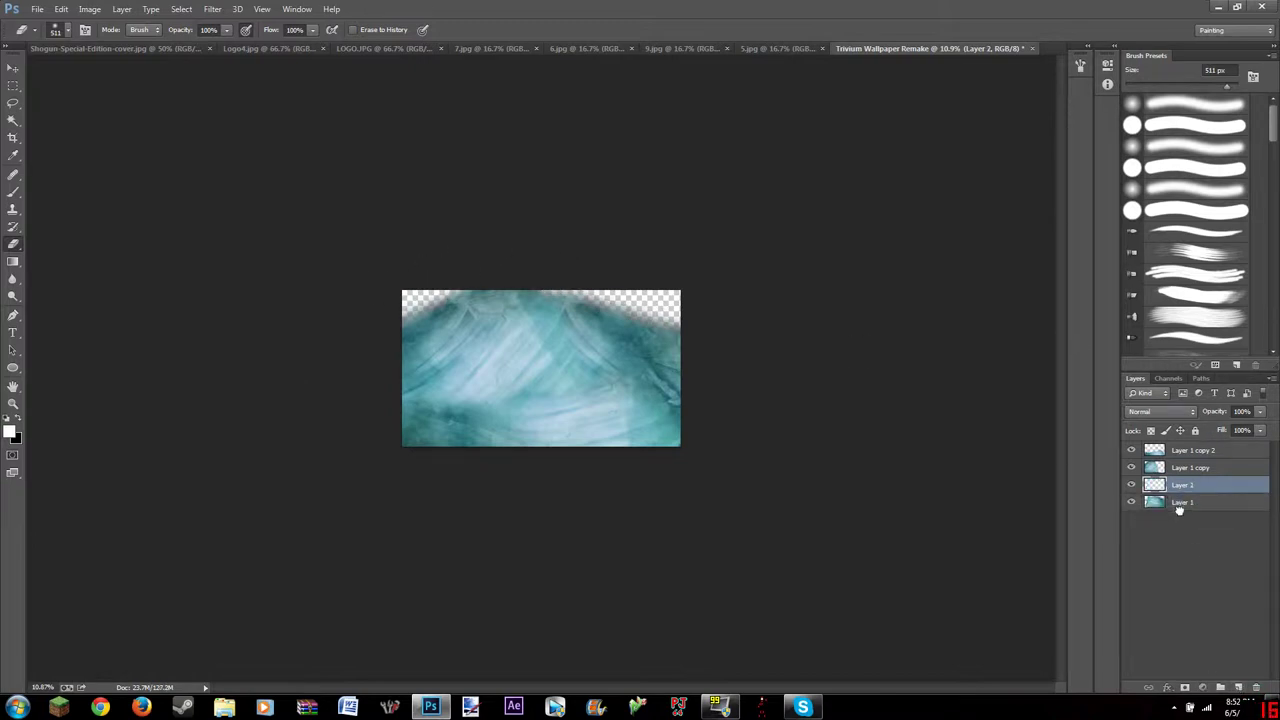
drag(1180, 510, 1180, 484)
click(89, 9)
click(265, 137)
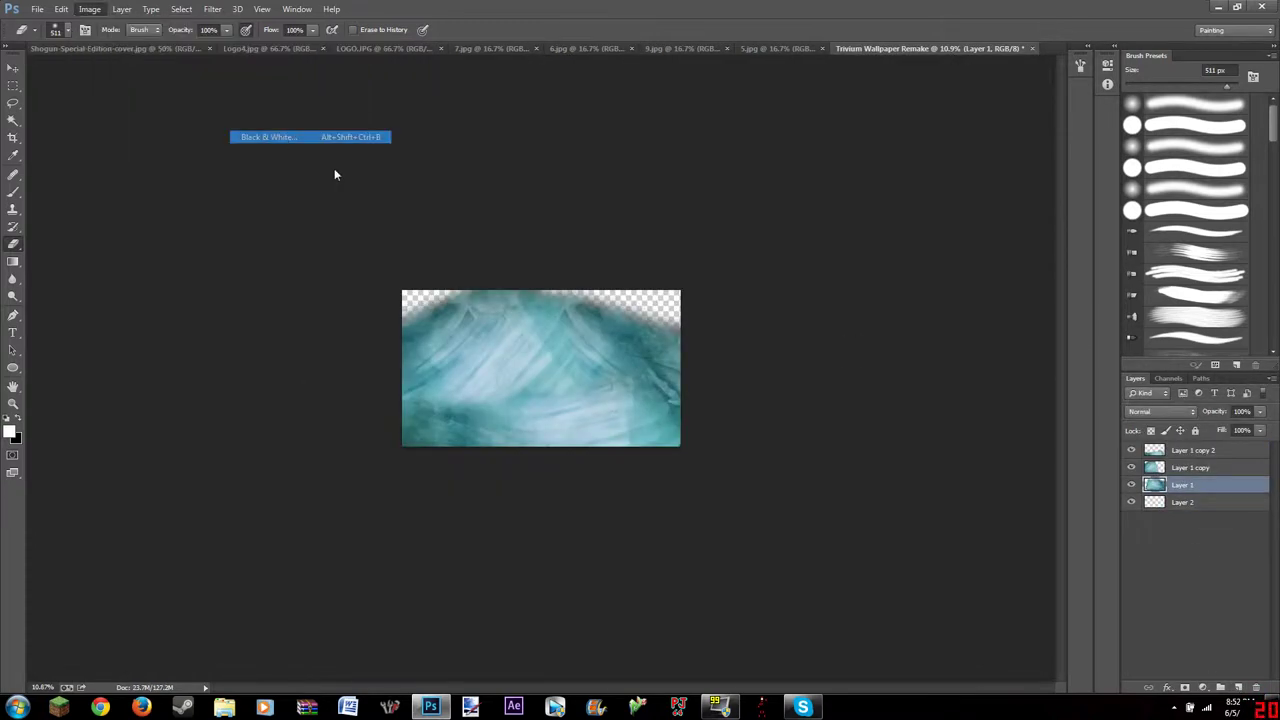
- Convert Layer 1, Layer 1 copy and Layer 1 copy 2 to grayscale with Black & White
key(Return)
key(alt+bracketright)
click(89, 9)
click(265, 137)
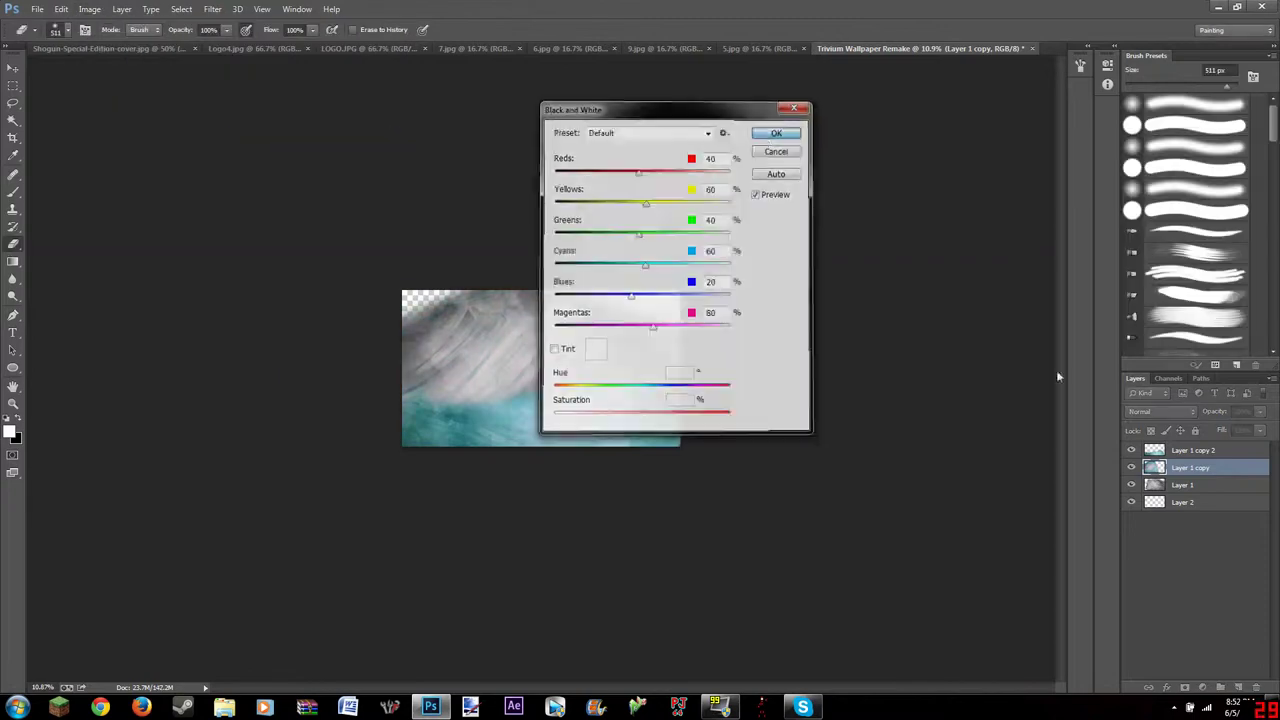
key(Return)
key(alt+bracketright)
click(89, 9)
click(265, 137)
key(Return)
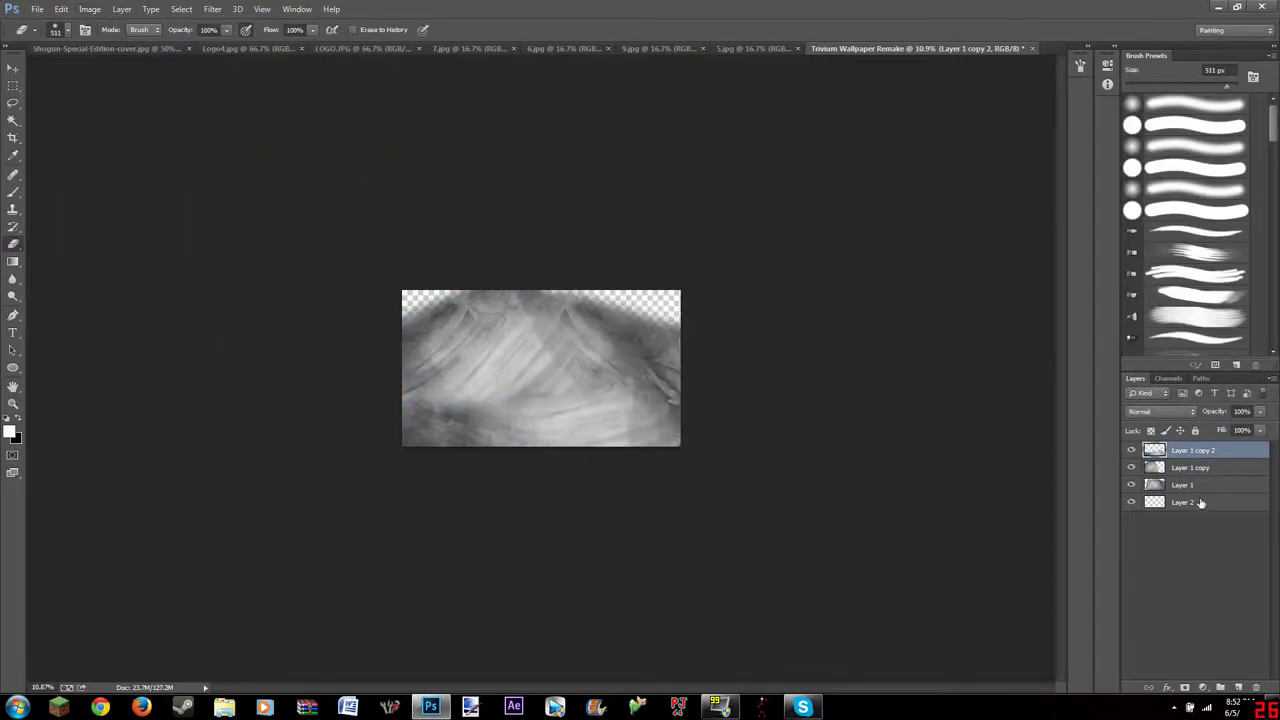
- Fill Layer 2 with the dark red texture, rotated 90° and sized to the canvas
click(1201, 503)
key(ctrl+t)
drag(400, 680, 249, 357)
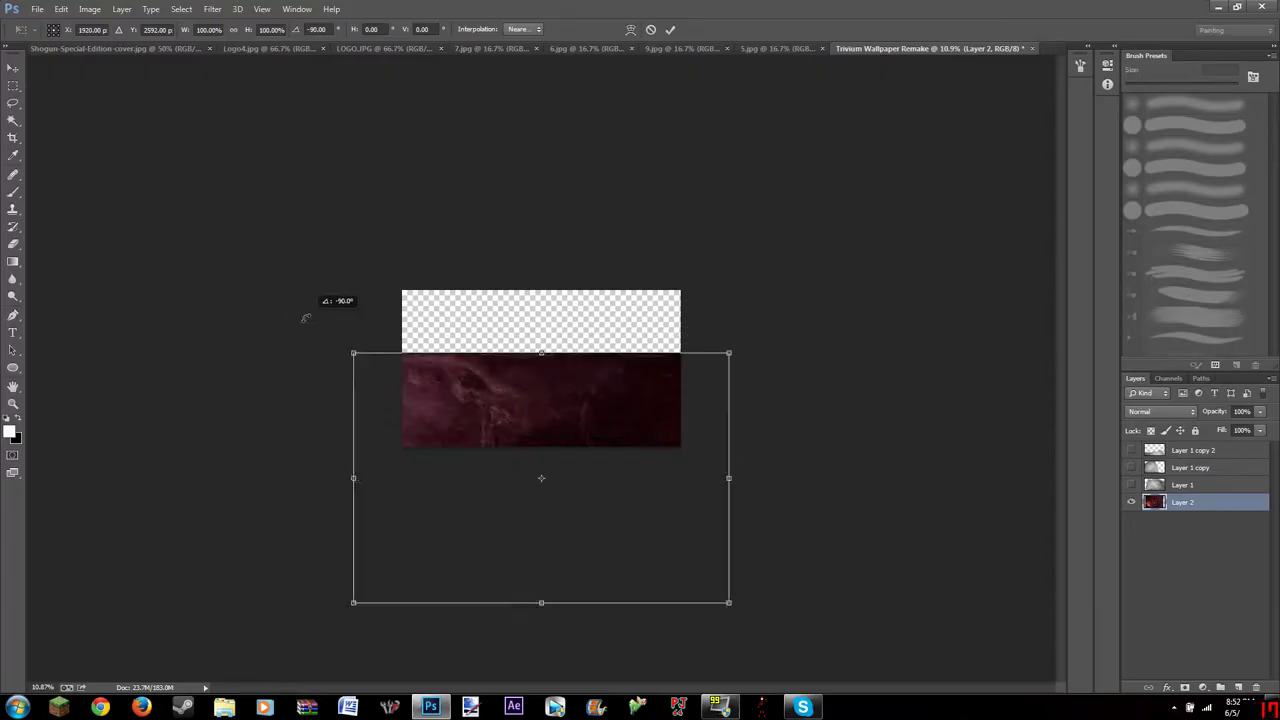
drag(600, 500, 630, 354)
drag(760, 206, 682, 250)
- Apply the red texture's transform, unhide the teal layers, and set Layer 1 copy and Layer 1 to Overlay
key(m)
click(591, 268)
alt+click(1131, 502)
click(1190, 467)
click(1160, 411)
click(1143, 200)
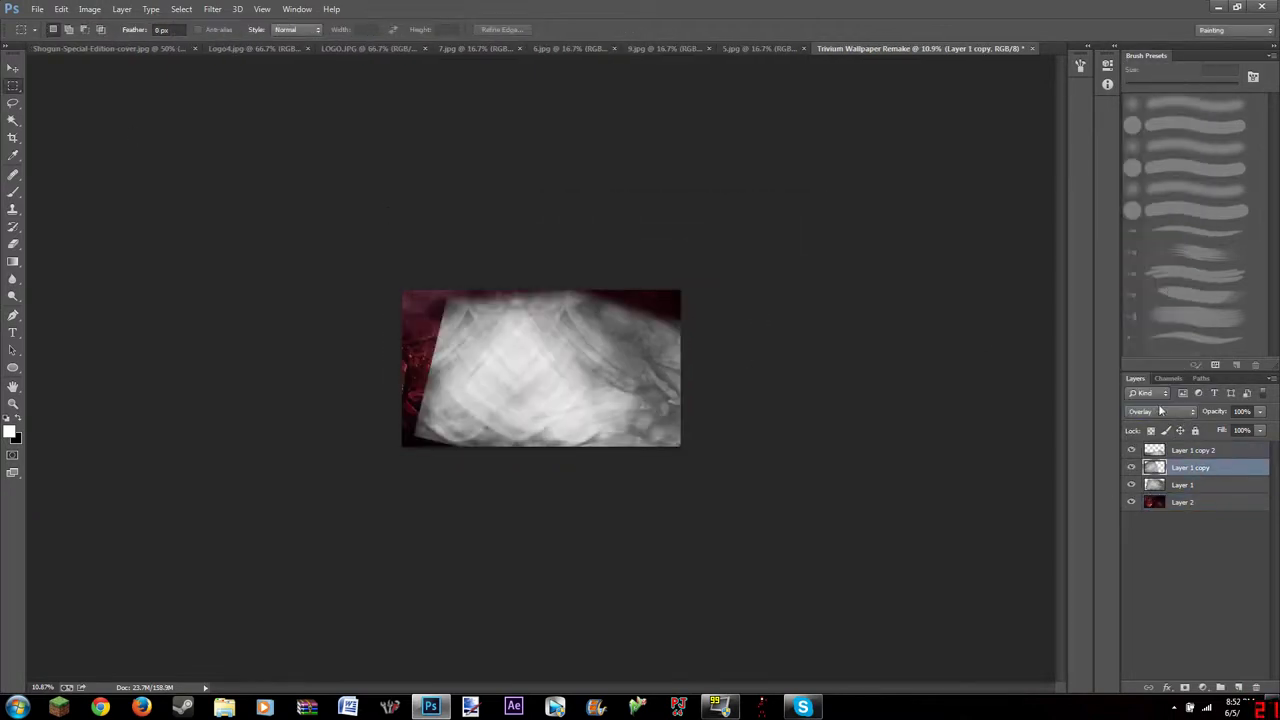
click(1183, 484)
click(1160, 411)
click(1136, 228)
click(1160, 411)
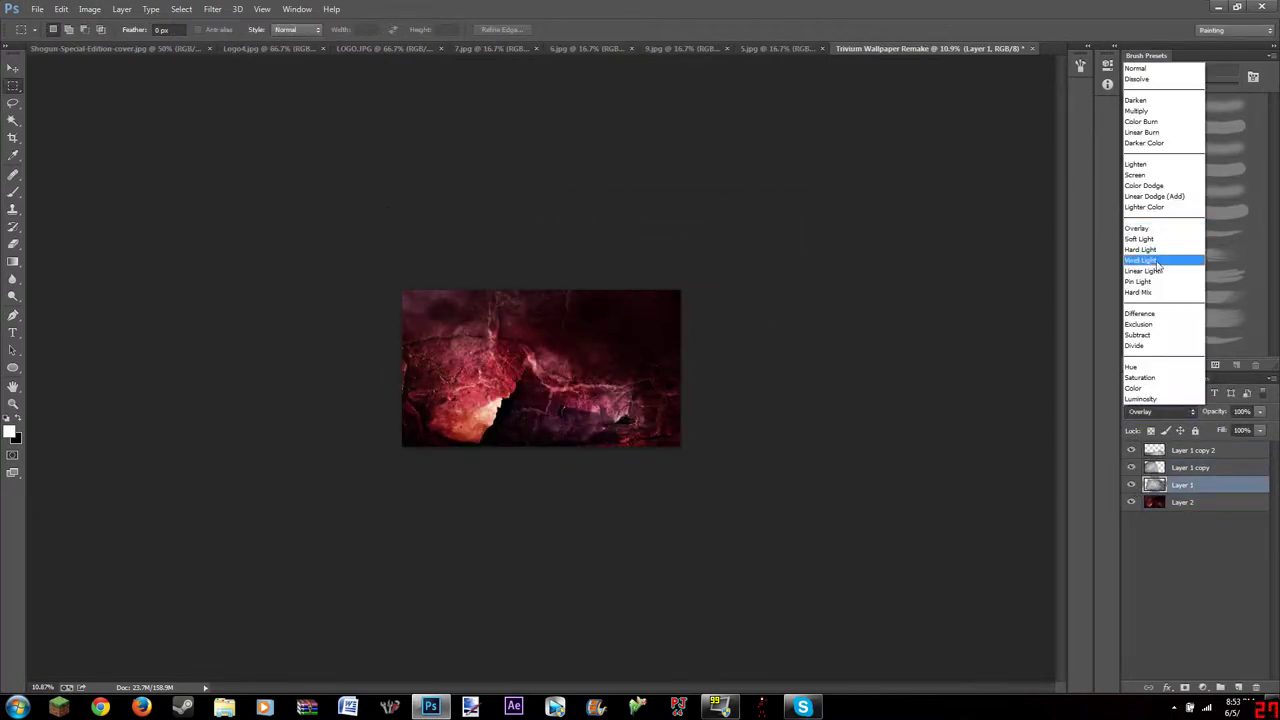
- Blend Layer 1 copy 2 in Soft Light, Layer 1 in Hard Light, and lower the top copy to 62% opacity
click(1190, 467)
click(1160, 411)
click(1139, 239)
click(1193, 450)
click(1160, 411)
click(1139, 239)
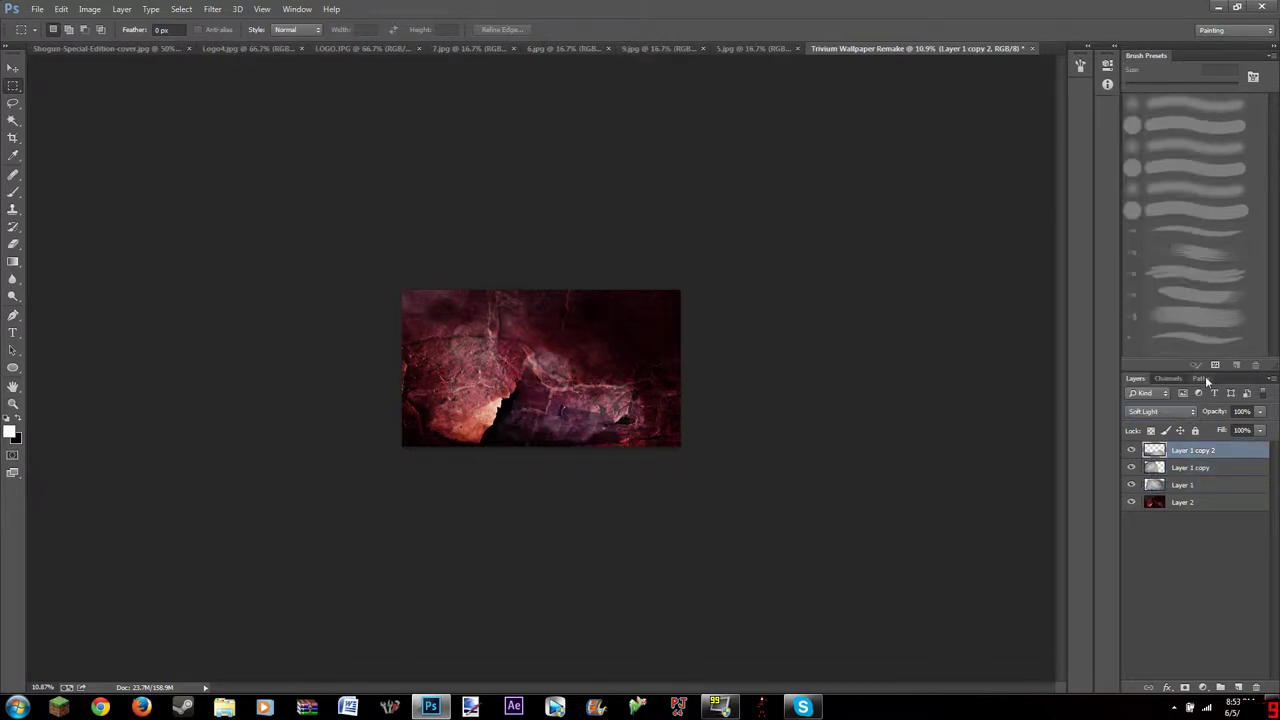
click(1190, 467)
drag(1212, 412, 1208, 432)
click(1190, 467)
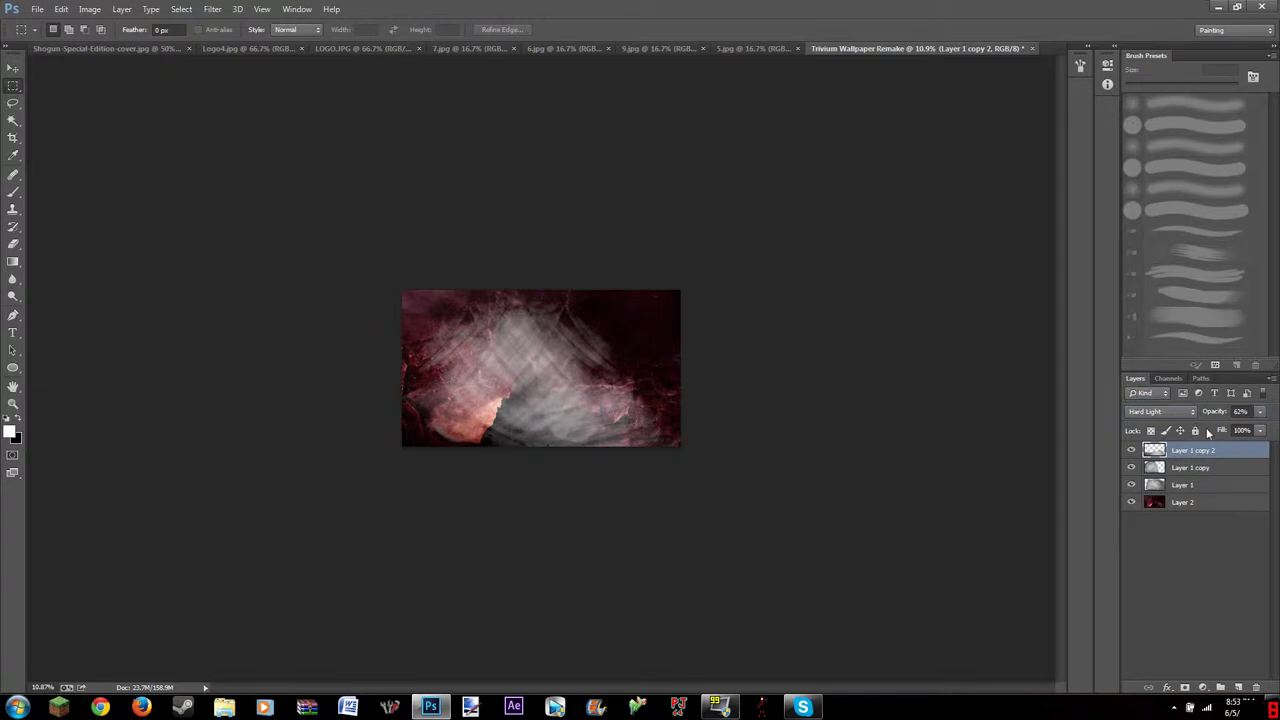
- Move the red Layer 2 to the top of the stack and blend it with Overlay
drag(1183, 501, 1183, 450)
click(1160, 411)
click(1143, 223)
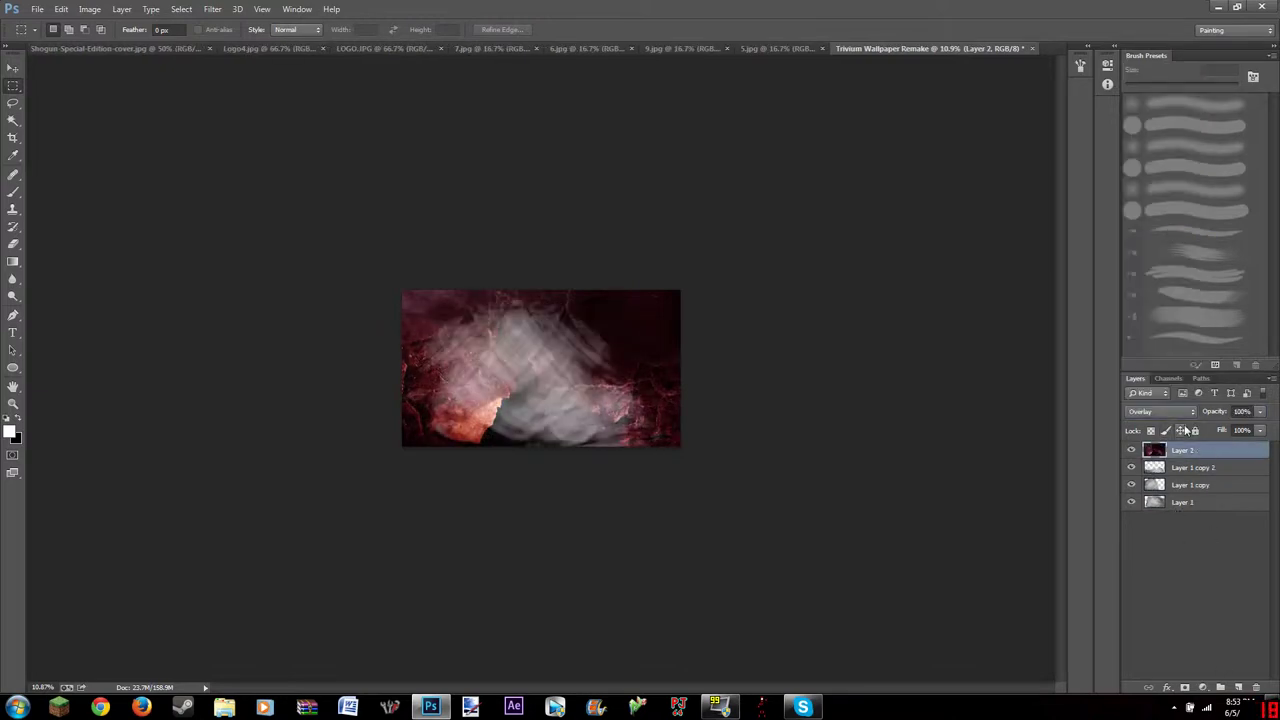
click(1193, 467)
- Merge the three grayscale texture layers into one layer
shift+click(1190, 502)
right_click(1190, 502)
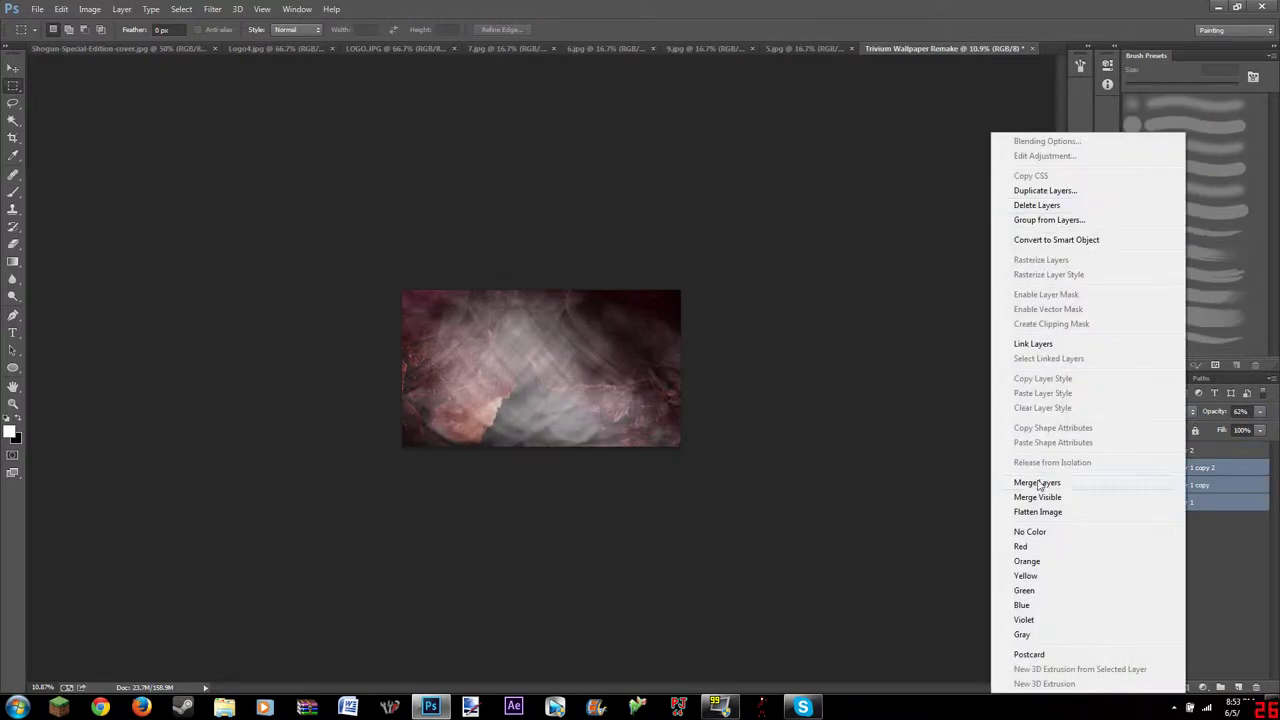
click(1037, 483)
drag(1214, 413, 1170, 414)
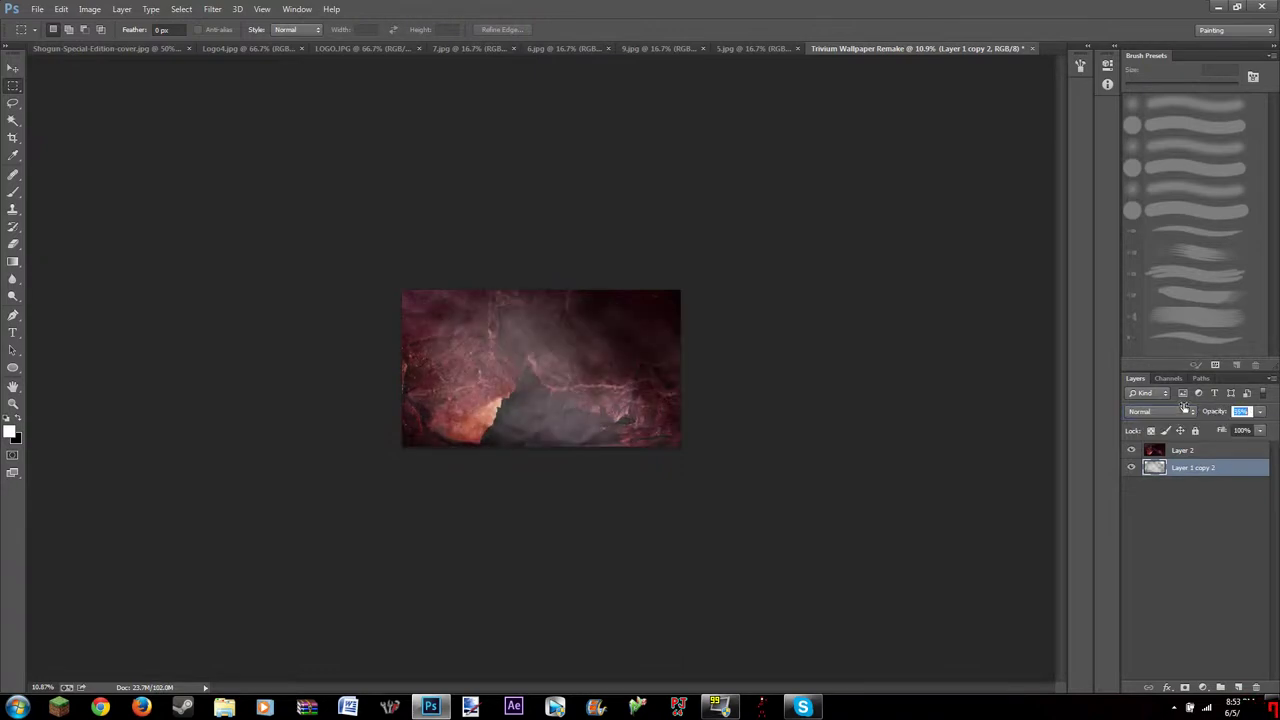
click(1183, 450)
click(661, 50)
click(925, 48)
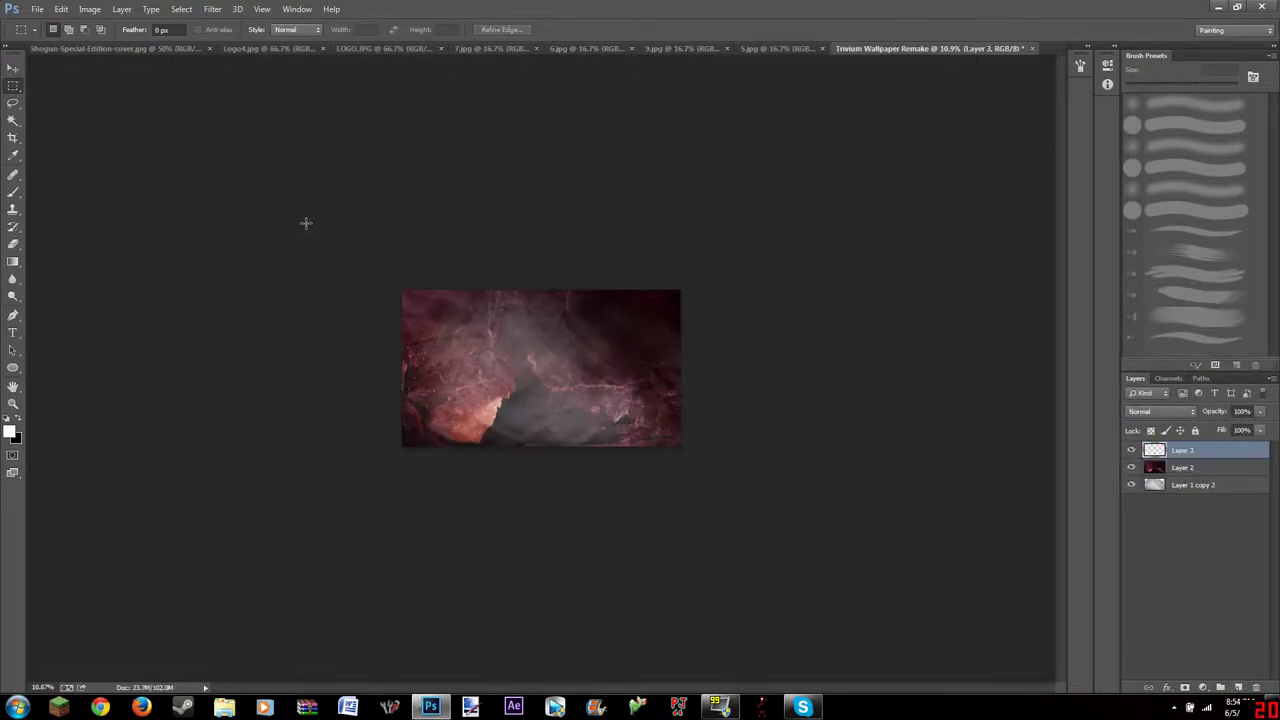
- Paste the bokeh image as Layer 3, scale it over the canvas, and blend it in Hard Light
key(ctrl+v)
key(ctrl+t)
drag(669, 670, 684, 466)
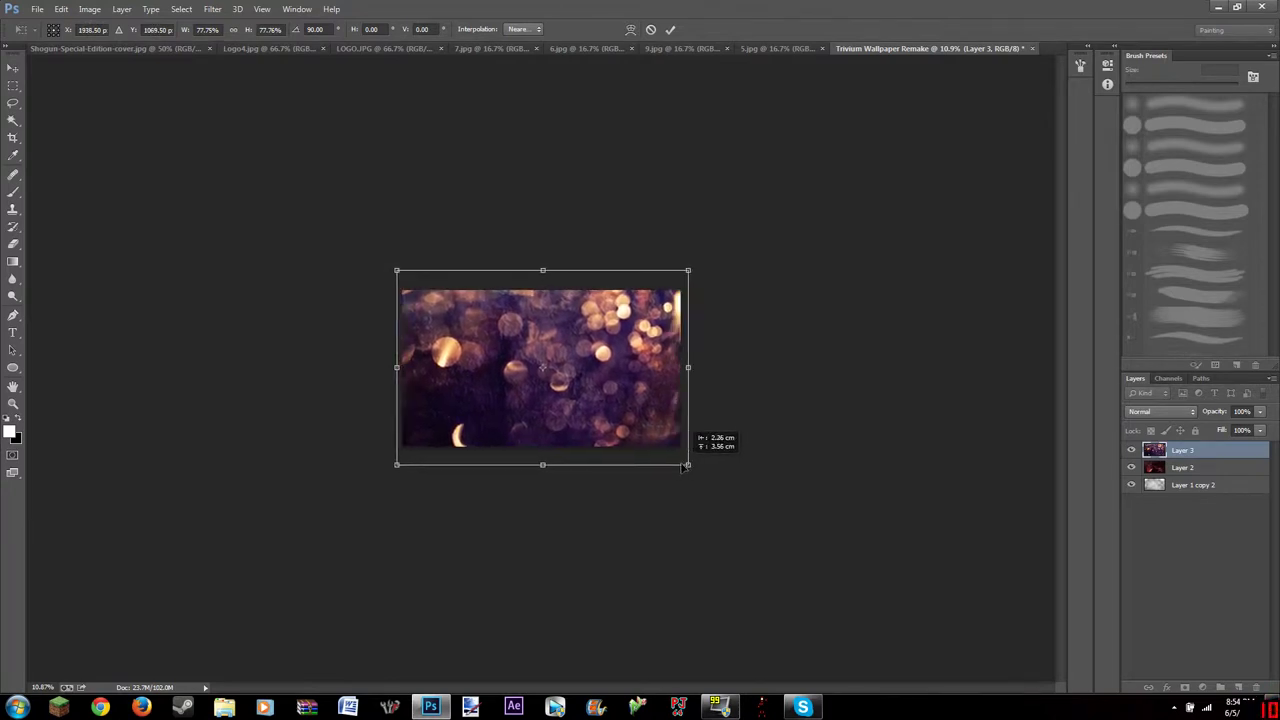
drag(684, 466, 681, 474)
key(m)
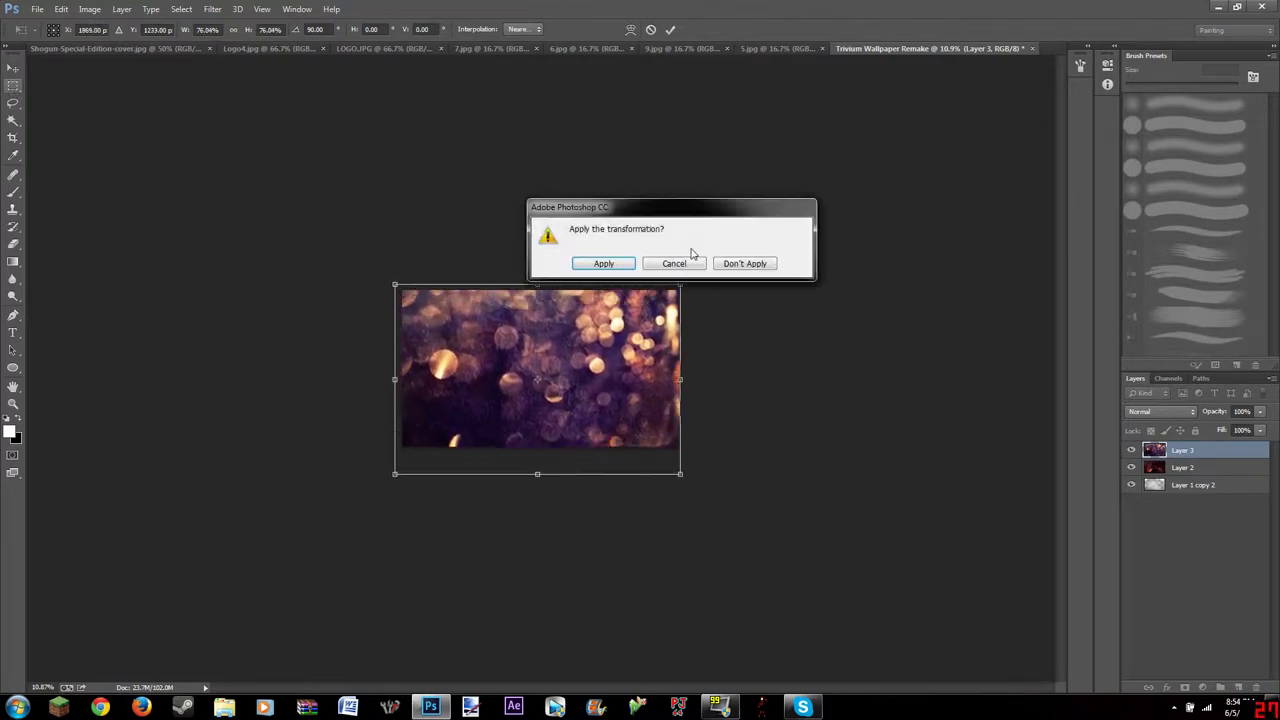
key(Return)
key(shift+alt+h)
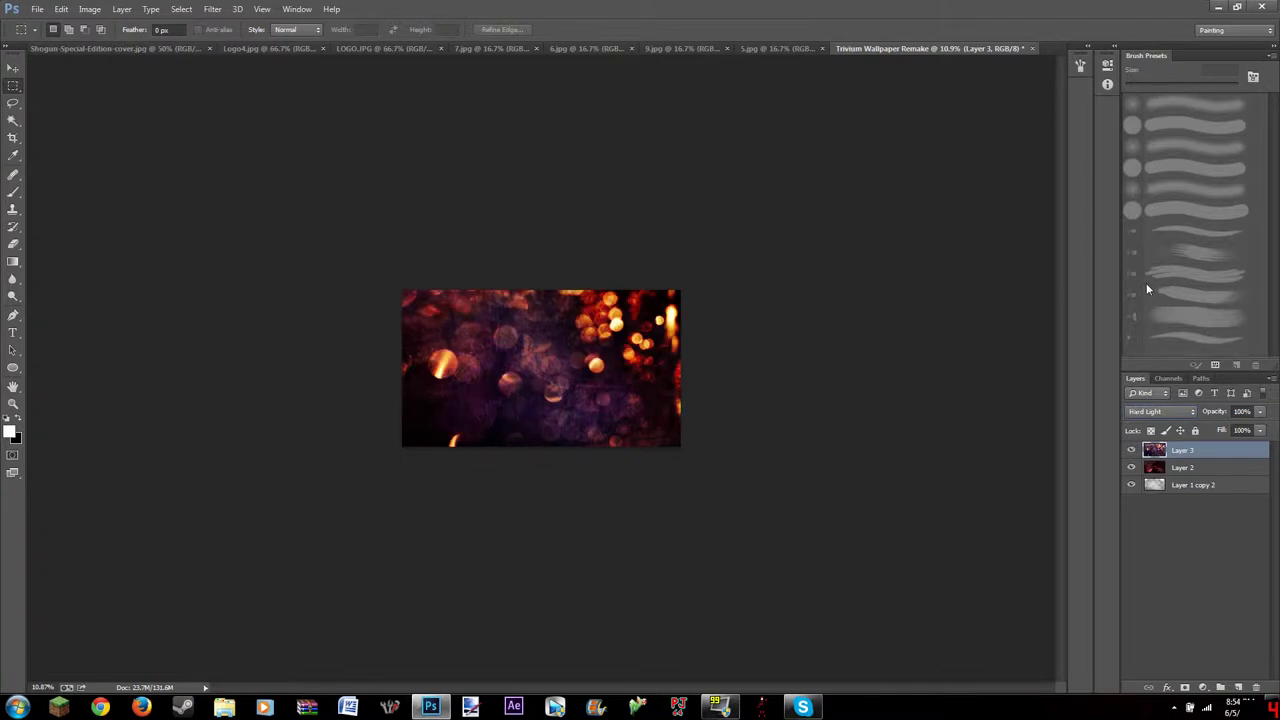
- Open Curves on the Blue channel for the bokeh layer, then cancel it
click(61, 9)
click(262, 68)
click(170, 201)
click(165, 248)
click(330, 199)
click(1160, 411)
click(1145, 70)
click(151, 9)
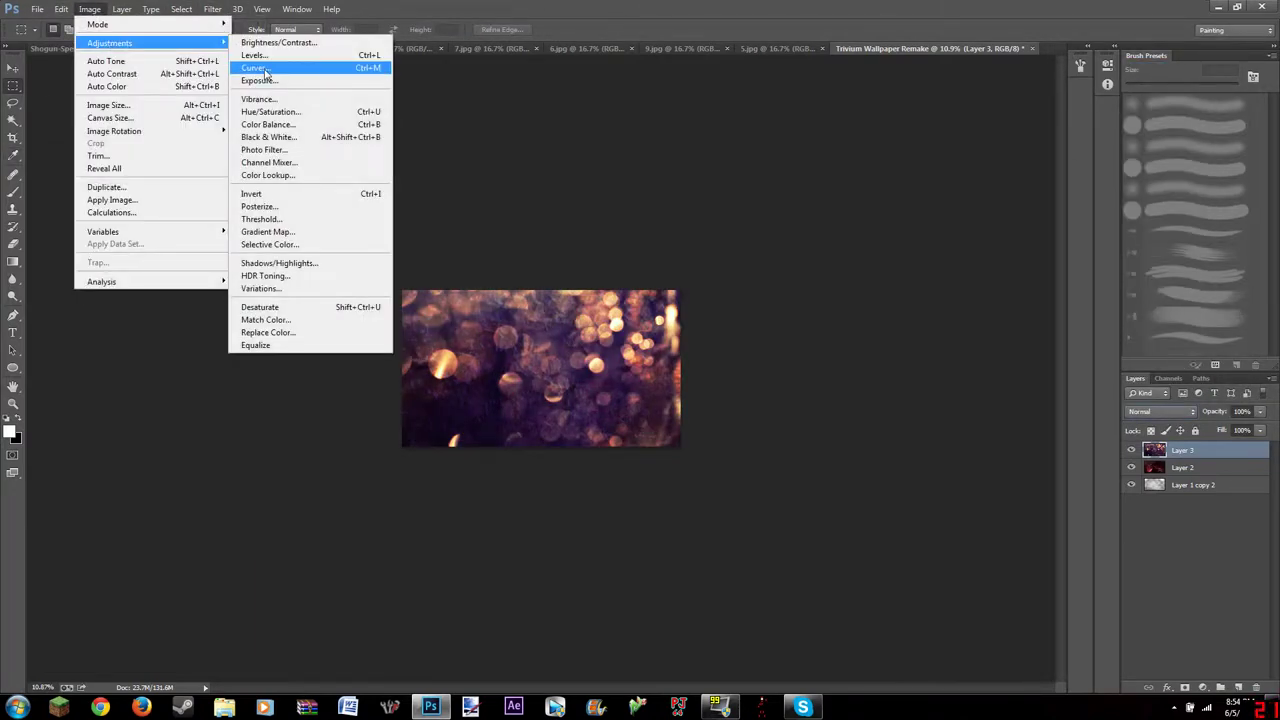
- In Curves, pull the Blue curve down and bend the Green curve upward
click(255, 67)
click(140, 201)
click(165, 248)
mouse_move(200, 287)
mouse_down()
mouse_move(201, 321)
mouse_move(165, 288)
mouse_up()
click(152, 227)
click(120, 237)
drag(131, 340, 131, 321)
mouse_move(175, 271)
mouse_down()
mouse_move(203, 272)
mouse_move(200, 300)
mouse_up()
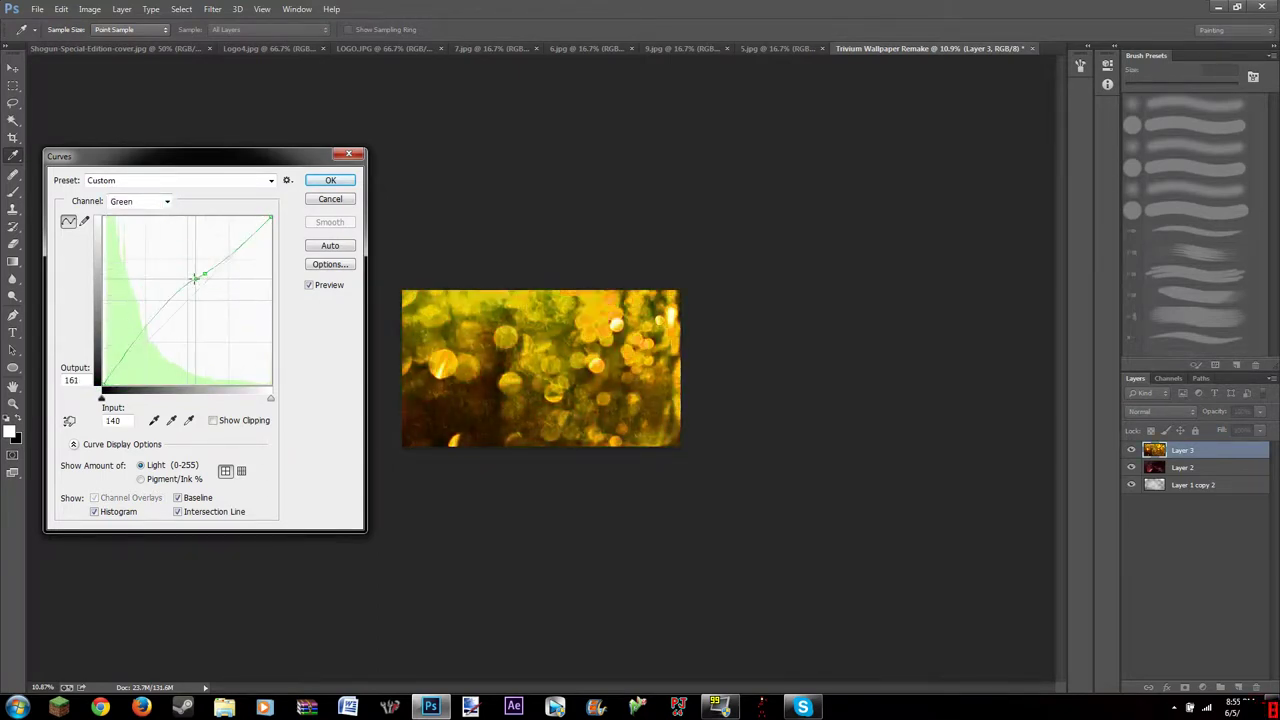
- Tone the Red curve toward orange, apply Curves with Hard Light blending, then undo it
click(140, 201)
click(150, 248)
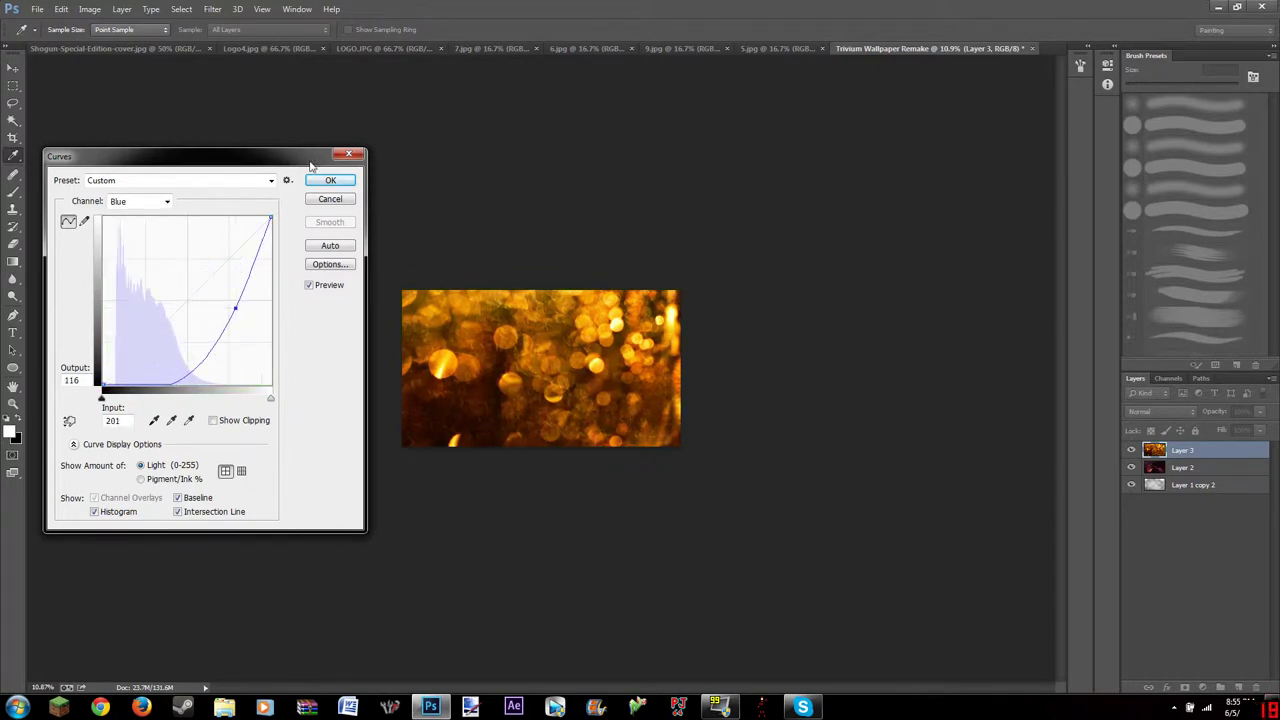
click(140, 201)
click(152, 225)
mouse_move(165, 288)
mouse_down()
mouse_move(160, 262)
mouse_move(186, 246)
mouse_move(192, 300)
mouse_up()
click(140, 201)
click(125, 237)
click(330, 180)
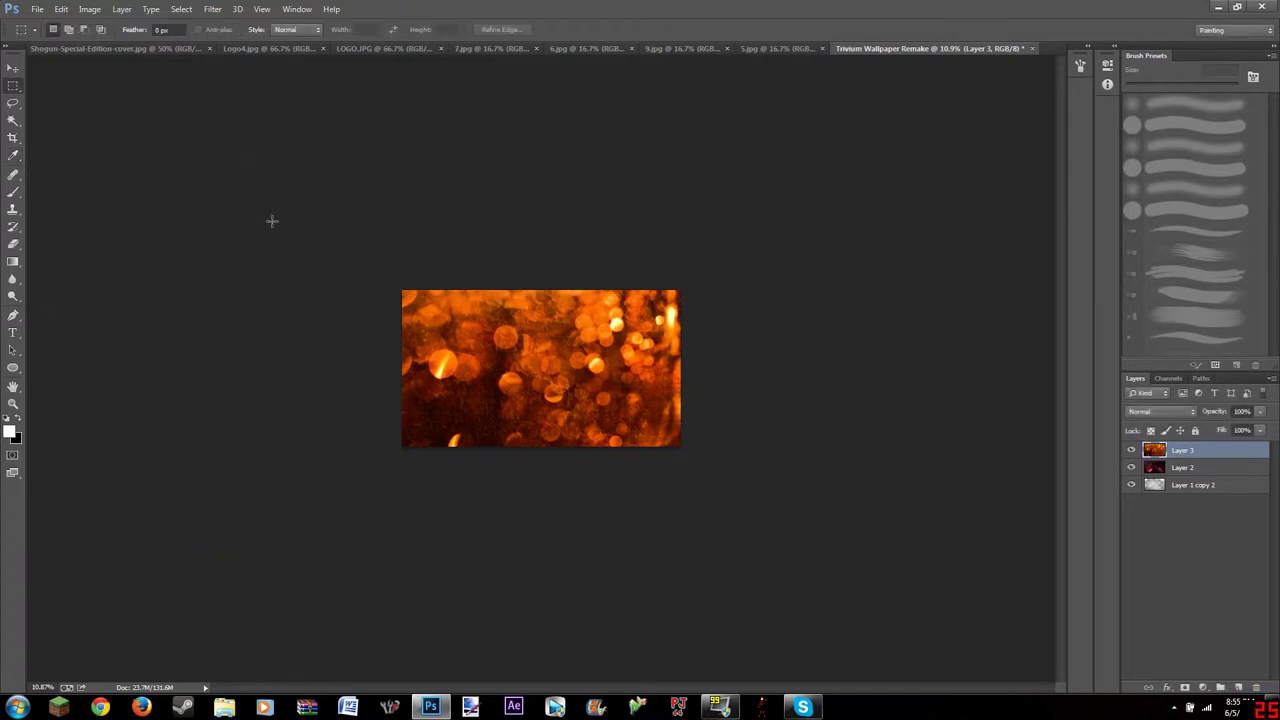
click(1160, 411)
click(1166, 253)
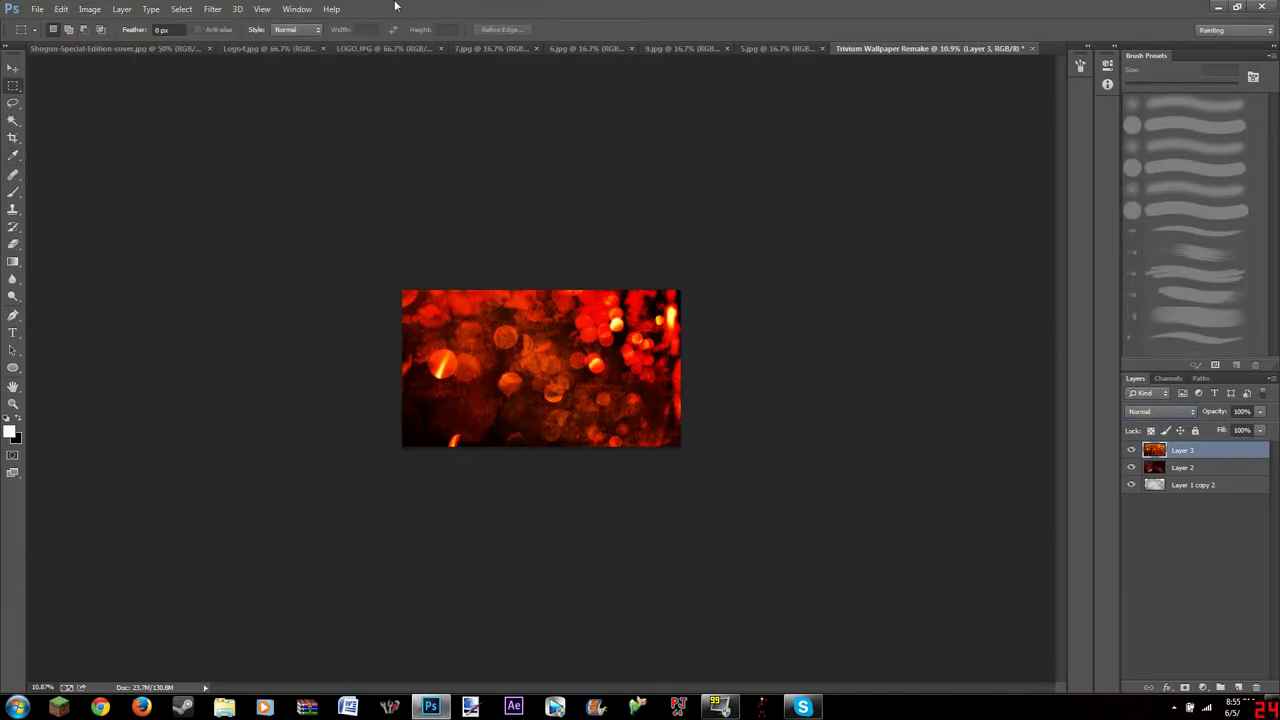
key(ctrl+alt+z)
key(ctrl+alt+z)
- Try a Color Balance shift pushing shadows toward cyan, then undo it and browse other adjustments
click(89, 9)
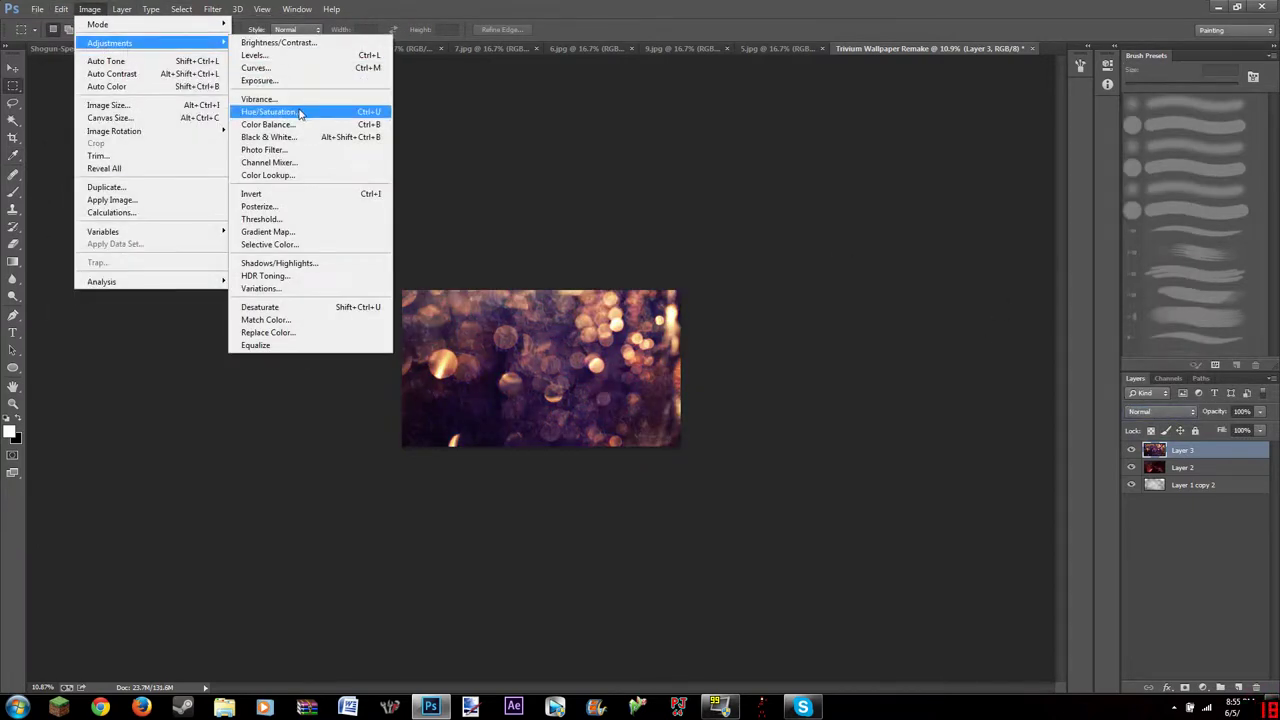
click(300, 123)
mouse_move(391, 126)
mouse_down()
mouse_move(312, 137)
mouse_move(391, 132)
mouse_up()
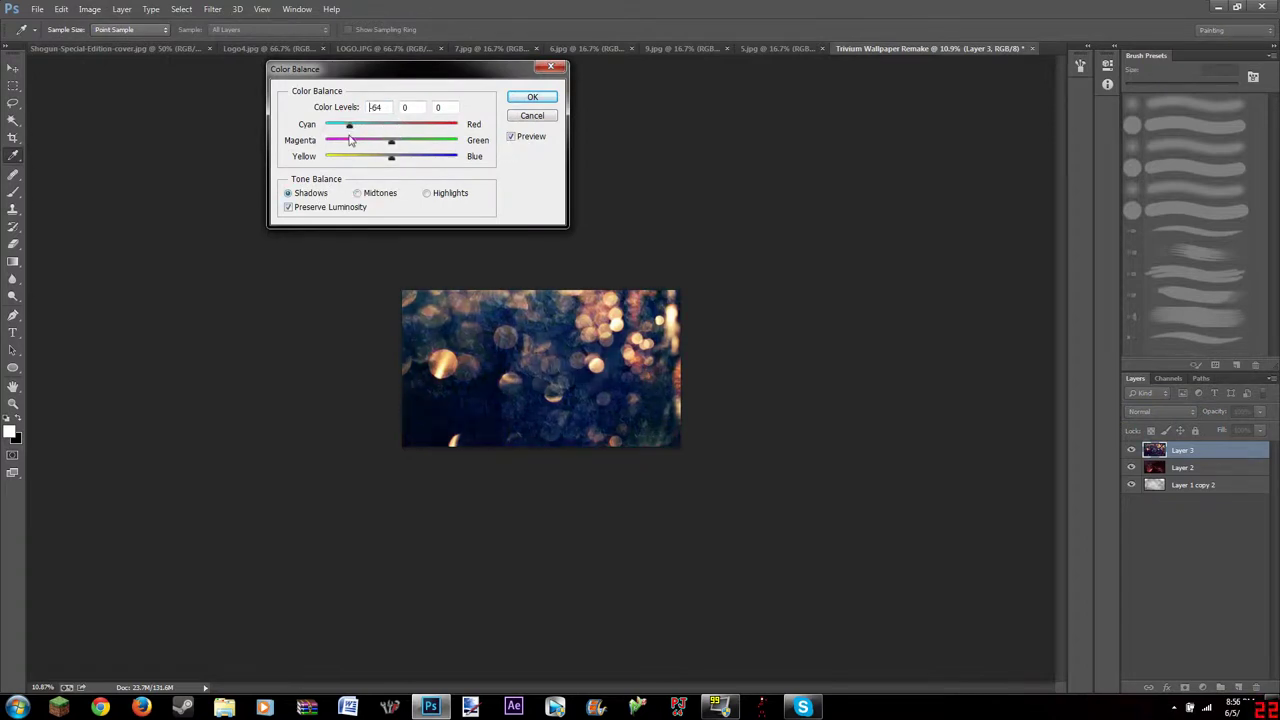
drag(391, 132, 494, 121)
click(532, 96)
key(m)
click(121, 9)
click(115, 74)
click(89, 9)
mouse_move(110, 43)
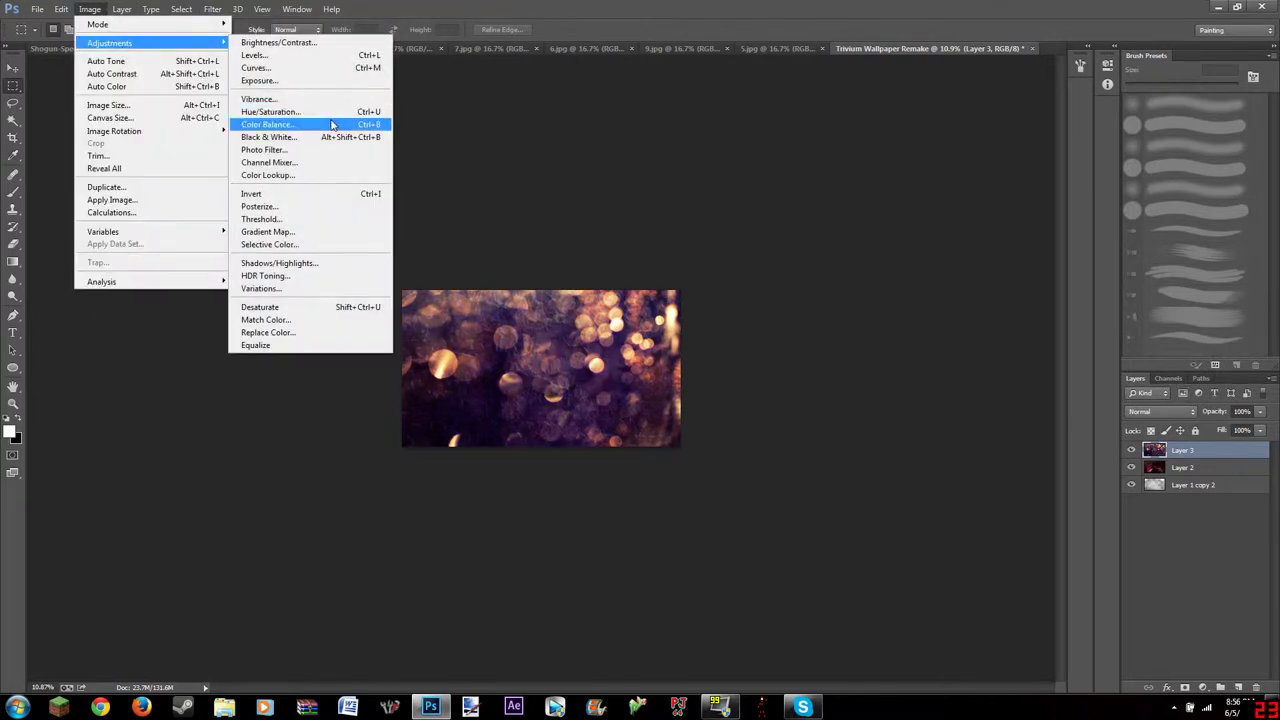
click(268, 305)
- Darken the bokeh layer (Brightness -27) with more contrast, and blend it in Soft Light
click(89, 9)
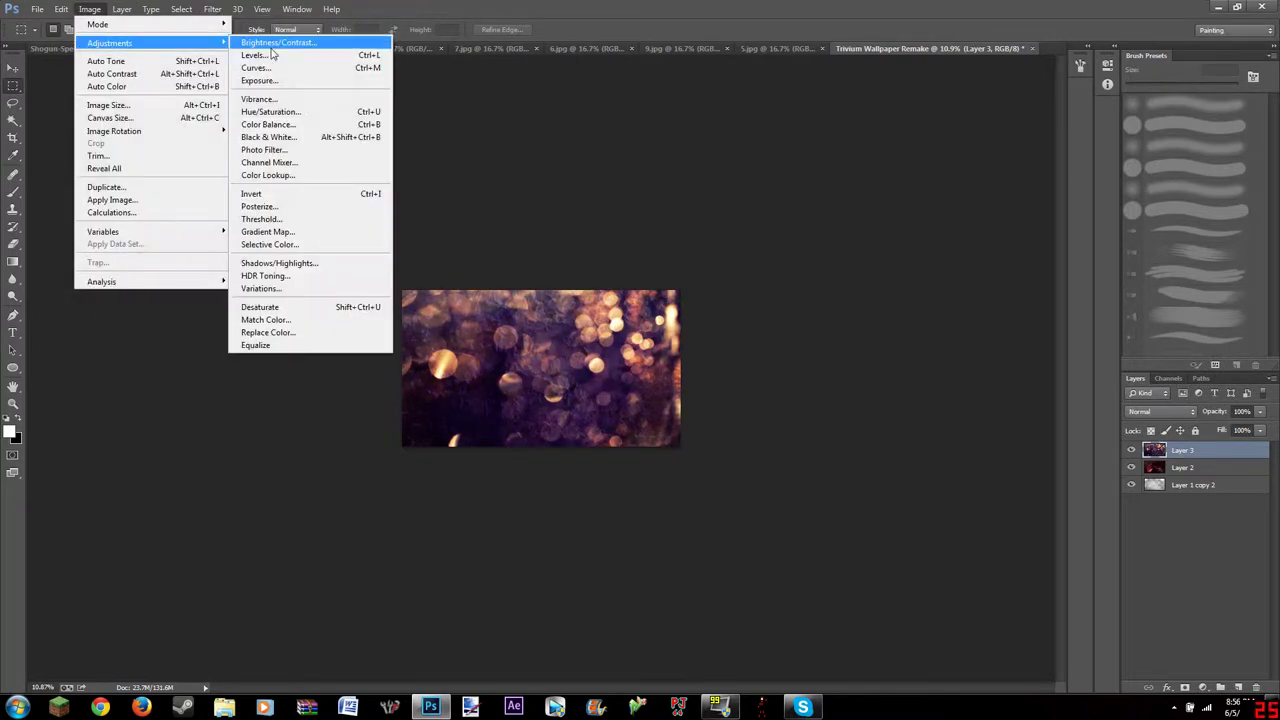
click(270, 43)
mouse_move(355, 132)
mouse_down()
mouse_move(392, 132)
mouse_move(380, 101)
mouse_up()
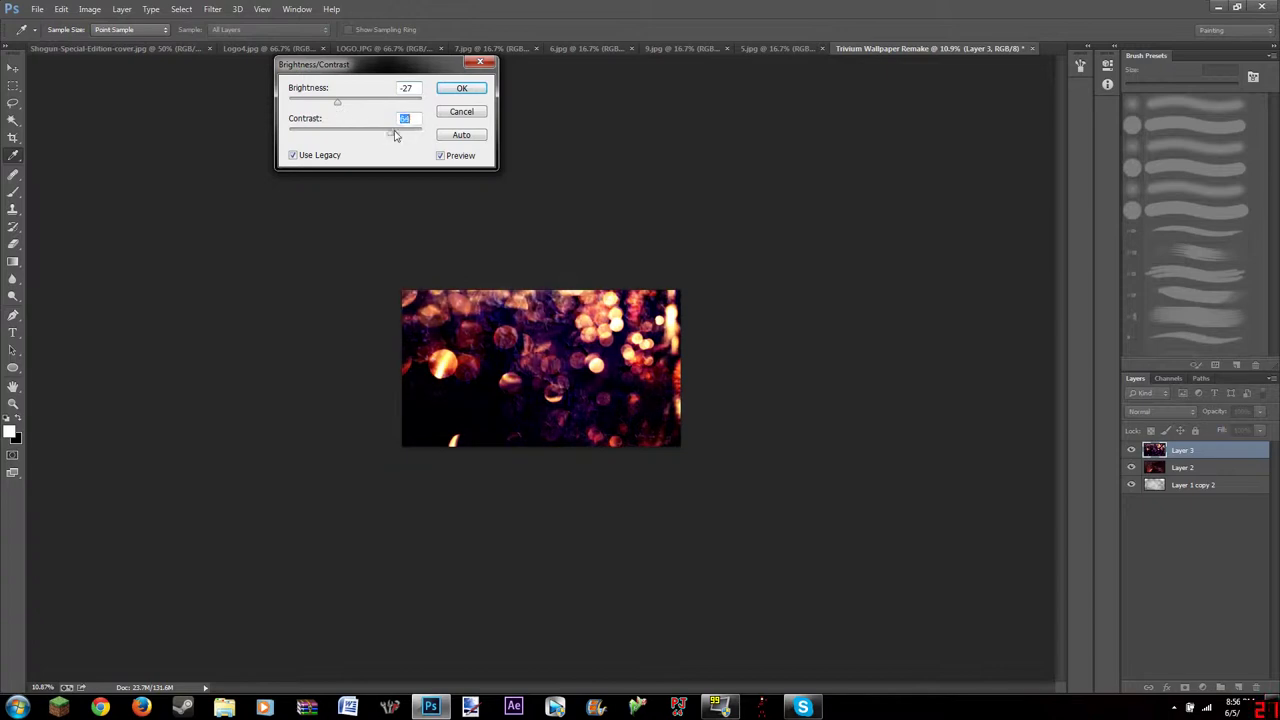
click(461, 88)
click(1160, 411)
click(1158, 250)
key(Up)
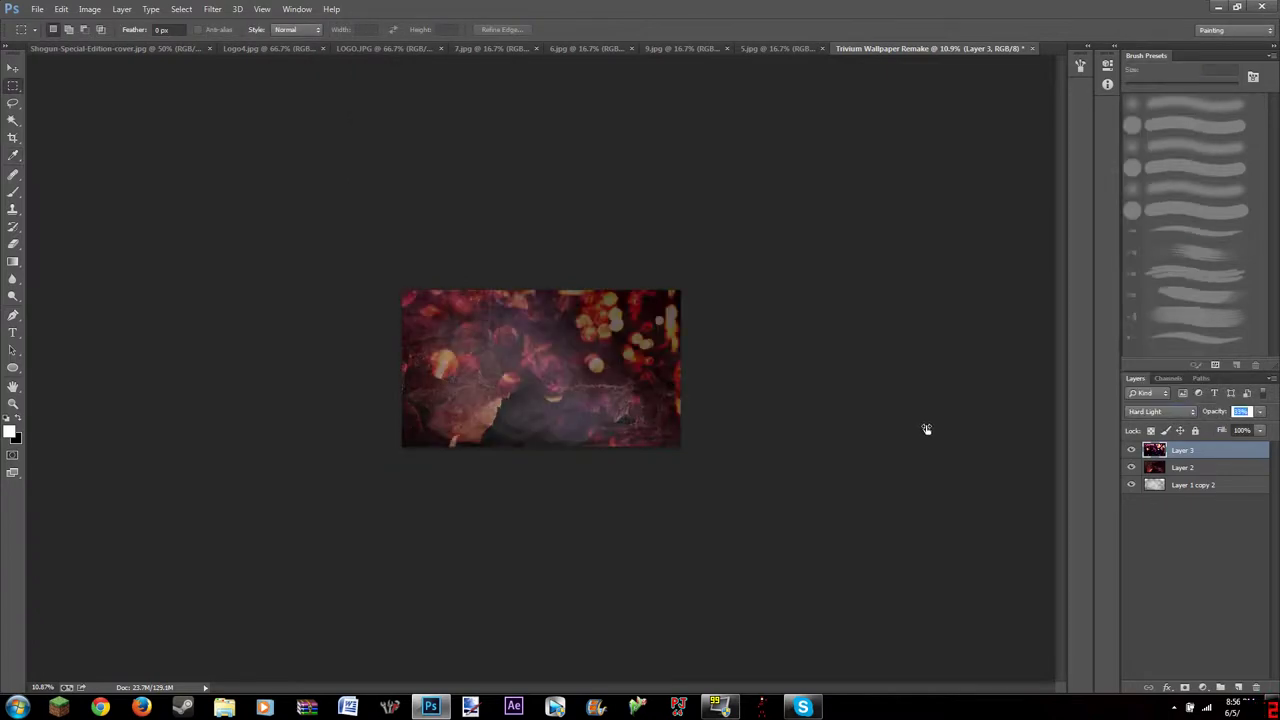
- Paste the 5.jpg texture into the wallpaper as Layer 4, rotated -90° and scaled to cover the canvas
click(753, 48)
click(930, 48)
scroll(746, 344, up, 3)
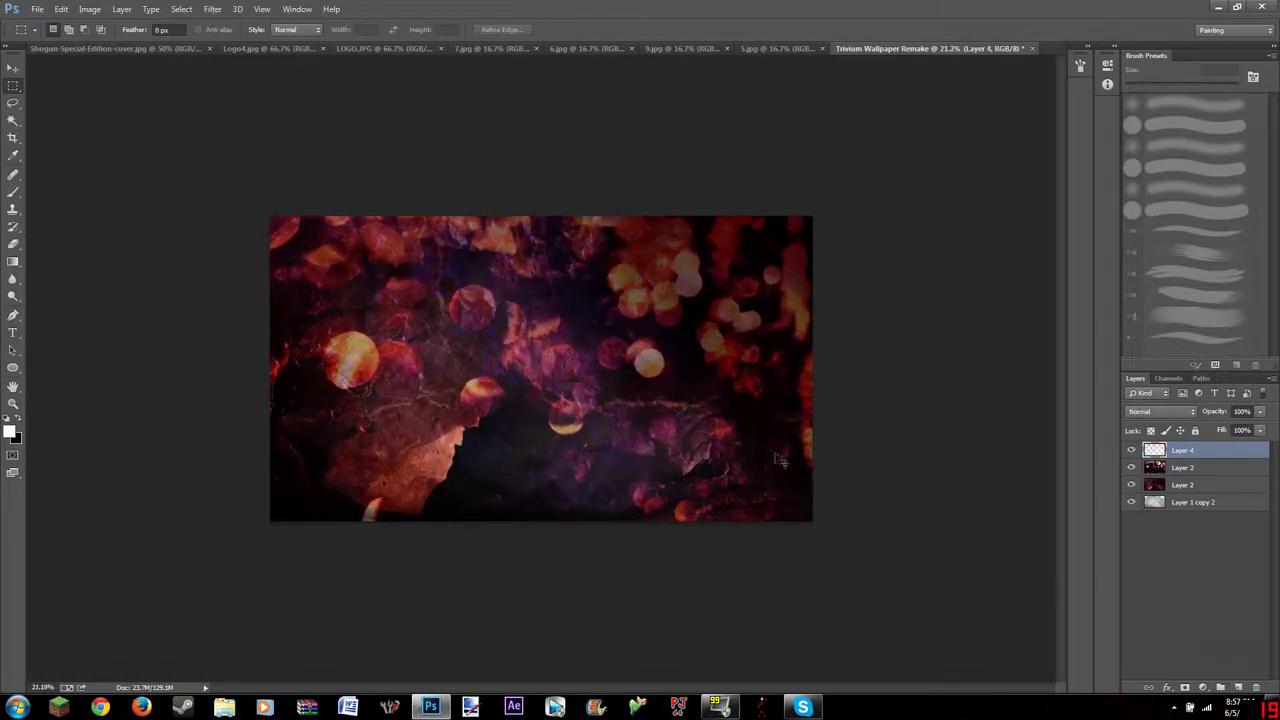
key(ctrl+v)
key(ctrl+t)
drag(871, 243, 80, 330)
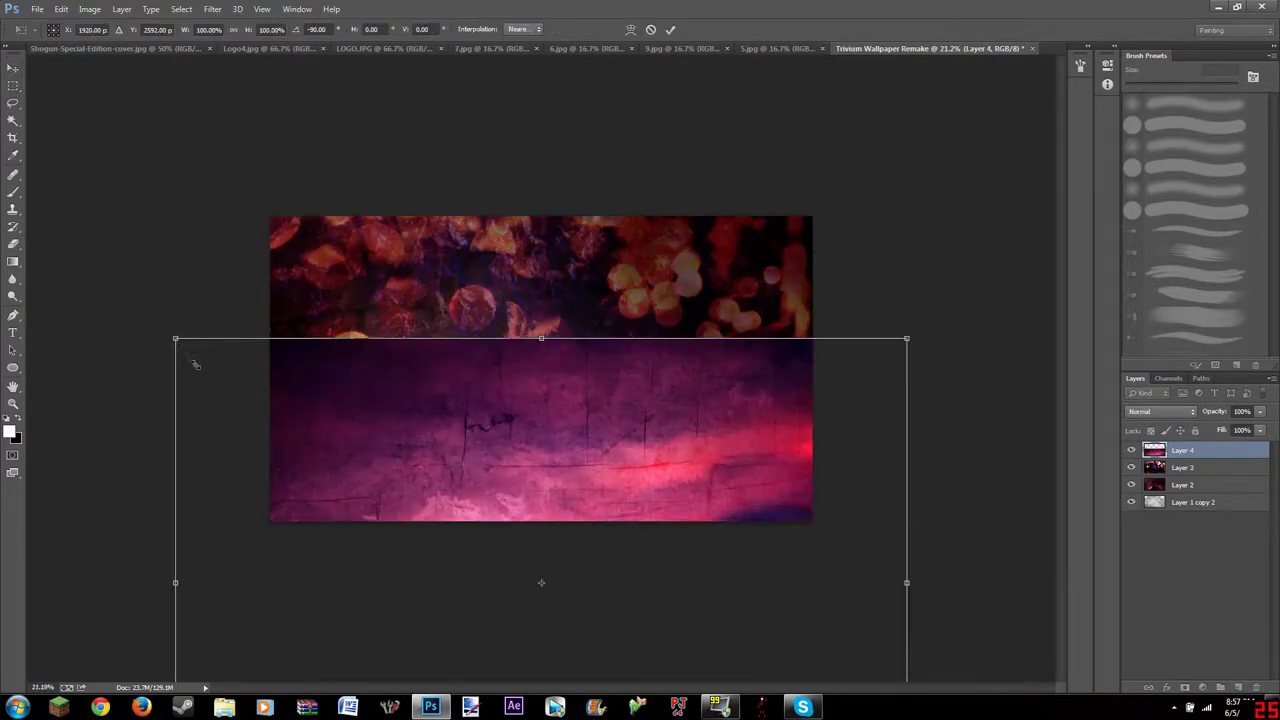
drag(176, 339, 262, 396)
drag(382, 578, 382, 362)
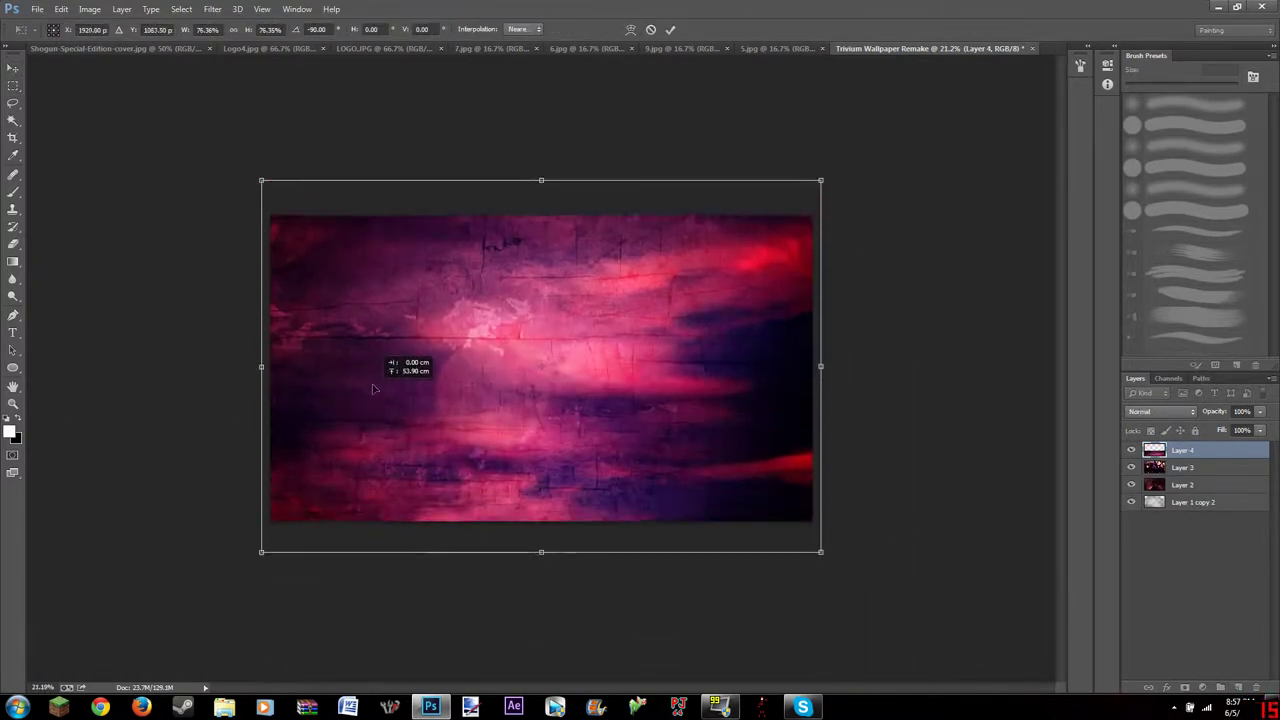
click(13, 85)
- Desaturate and darken the texture with Hue/Saturation: Saturation -78, Lightness -36
click(1160, 411)
click(122, 9)
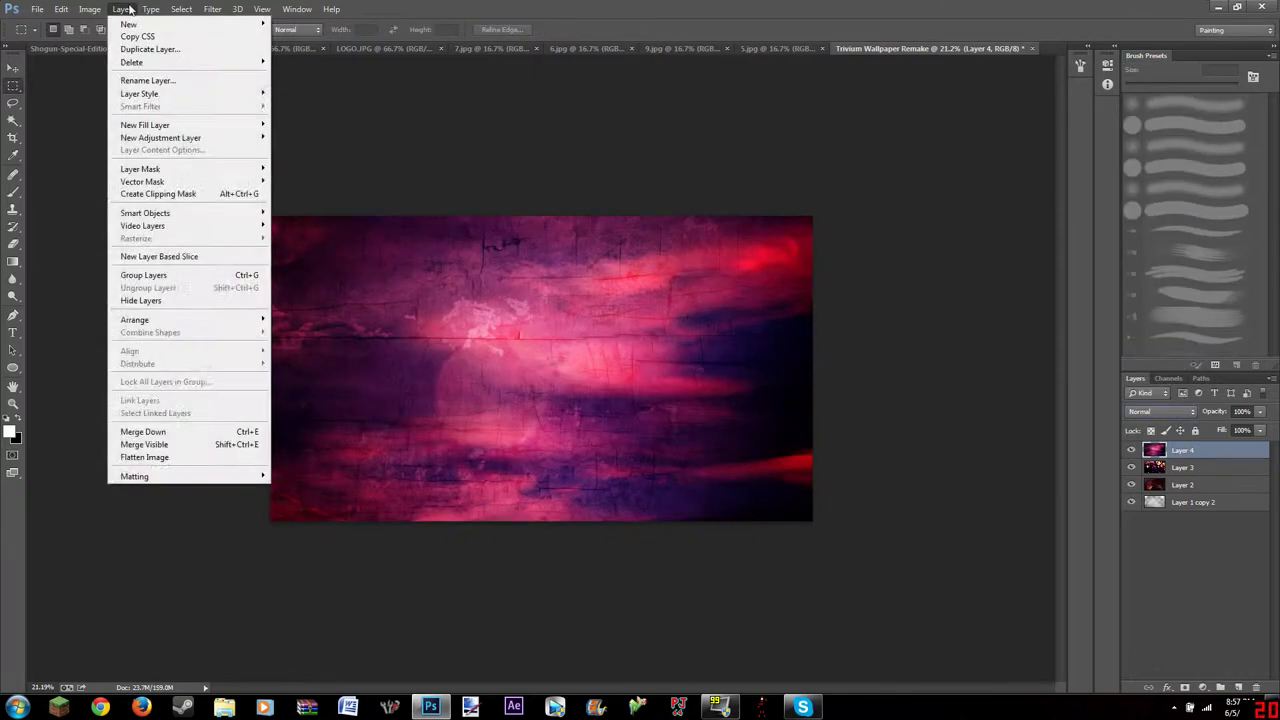
click(288, 114)
drag(247, 232, 197, 232)
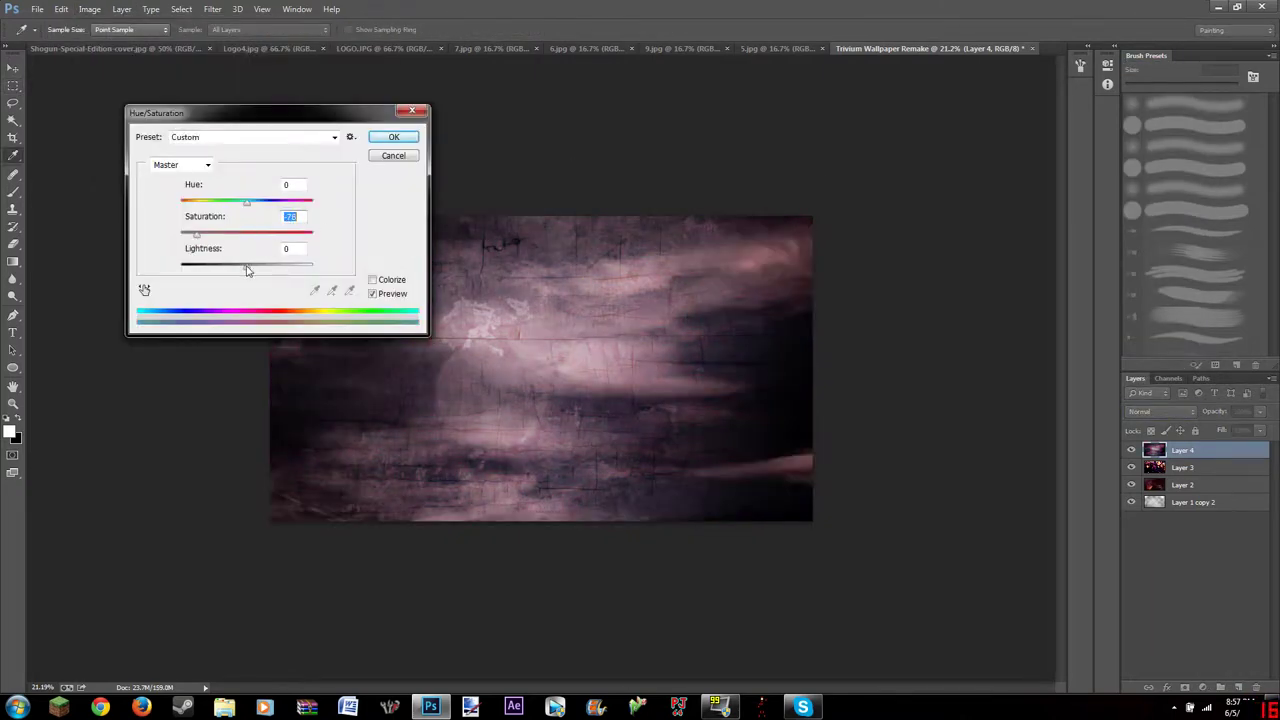
drag(242, 277, 223, 271)
click(398, 141)
- Set the texture layer's blend mode to Overlay
click(1160, 411)
click(1160, 208)
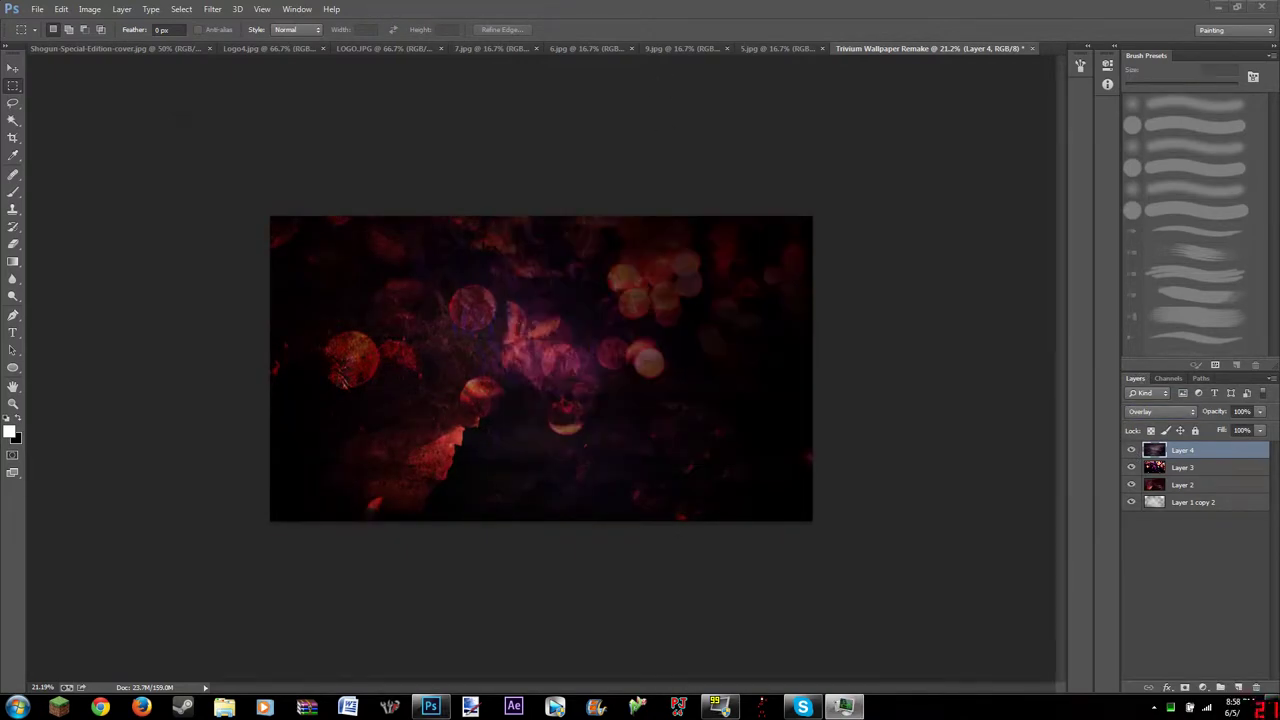
click(762, 49)
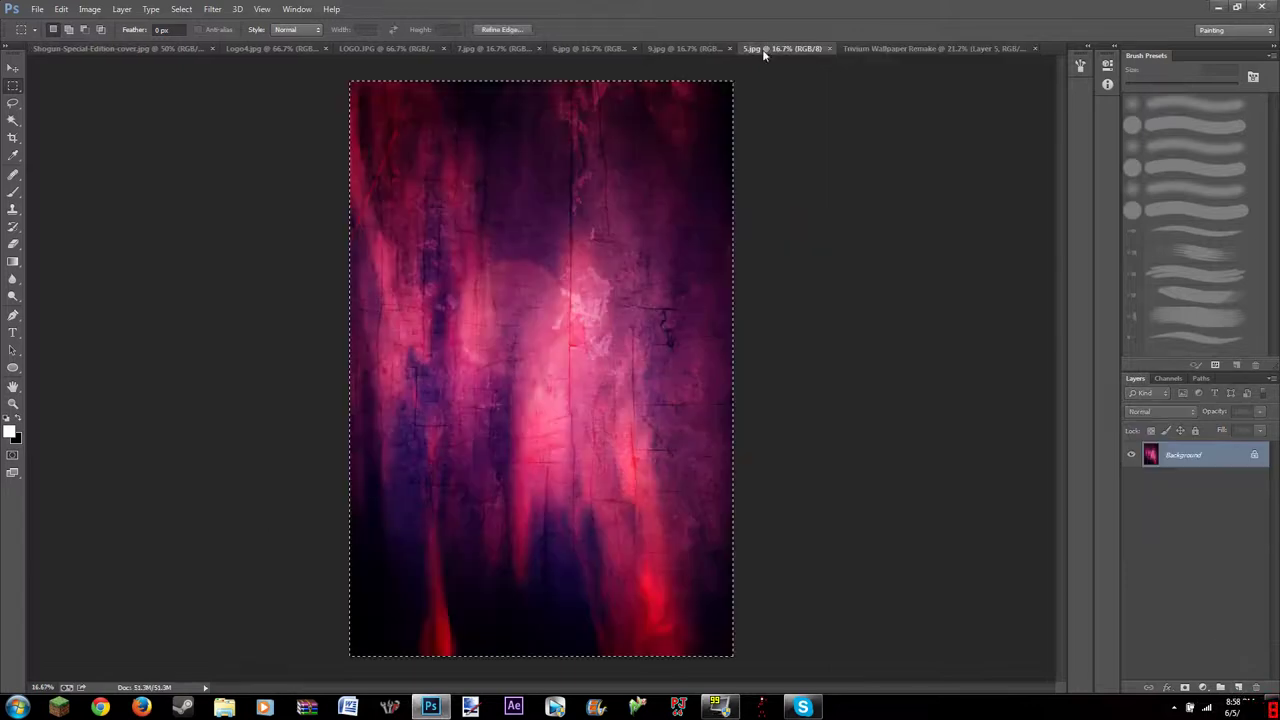
- Copy the Logo4 emblem into the wallpaper and enlarge it over the canvas centre
click(228, 49)
key(ctrl+a)
key(ctrl+c)
click(930, 49)
key(ctrl+v)
key(ctrl+t)
mouse_move(614, 294)
mouse_down()
mouse_move(657, 281)
mouse_move(683, 226)
mouse_up()
key(w)
- Select the black areas around the emblem with the Magic Wand and delete them
key(Return)
click(431, 264)
key(Delete)
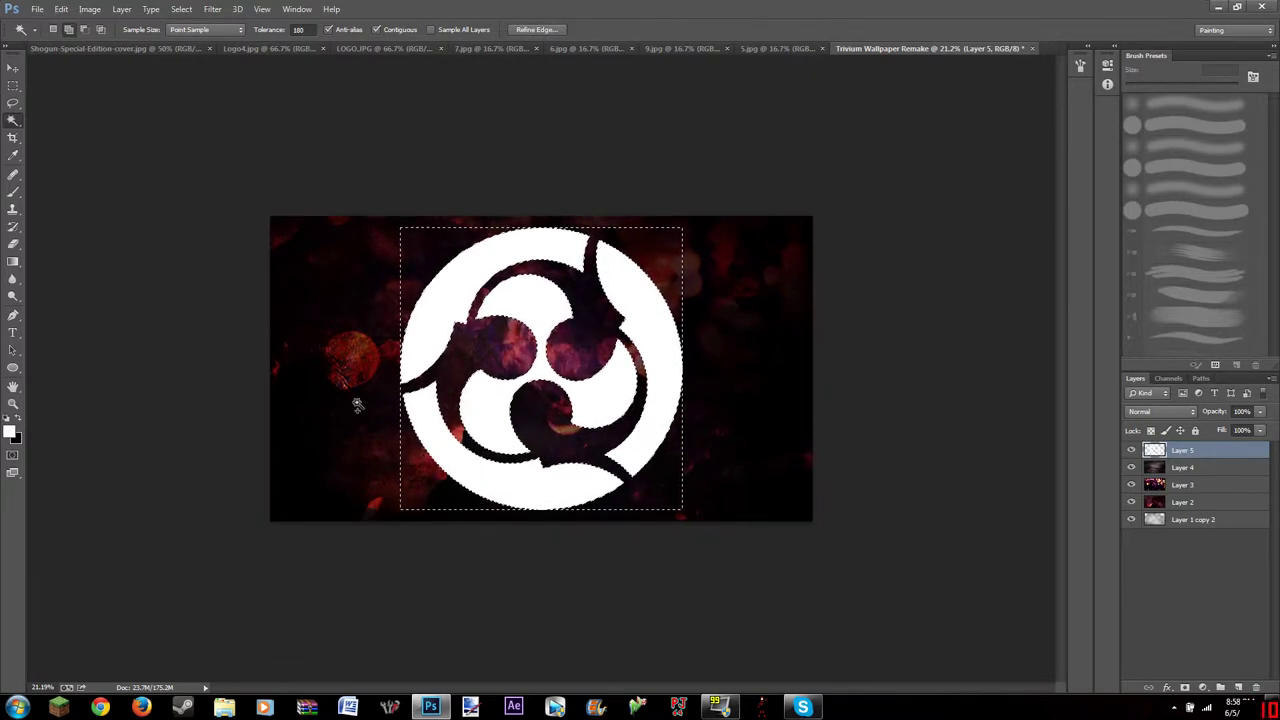
- Open Refine Edge on the emblem, previewing the result on layers
scroll(410, 392, up, 5)
scroll(410, 392, up, 4)
click(536, 29)
click(862, 147)
click(800, 134)
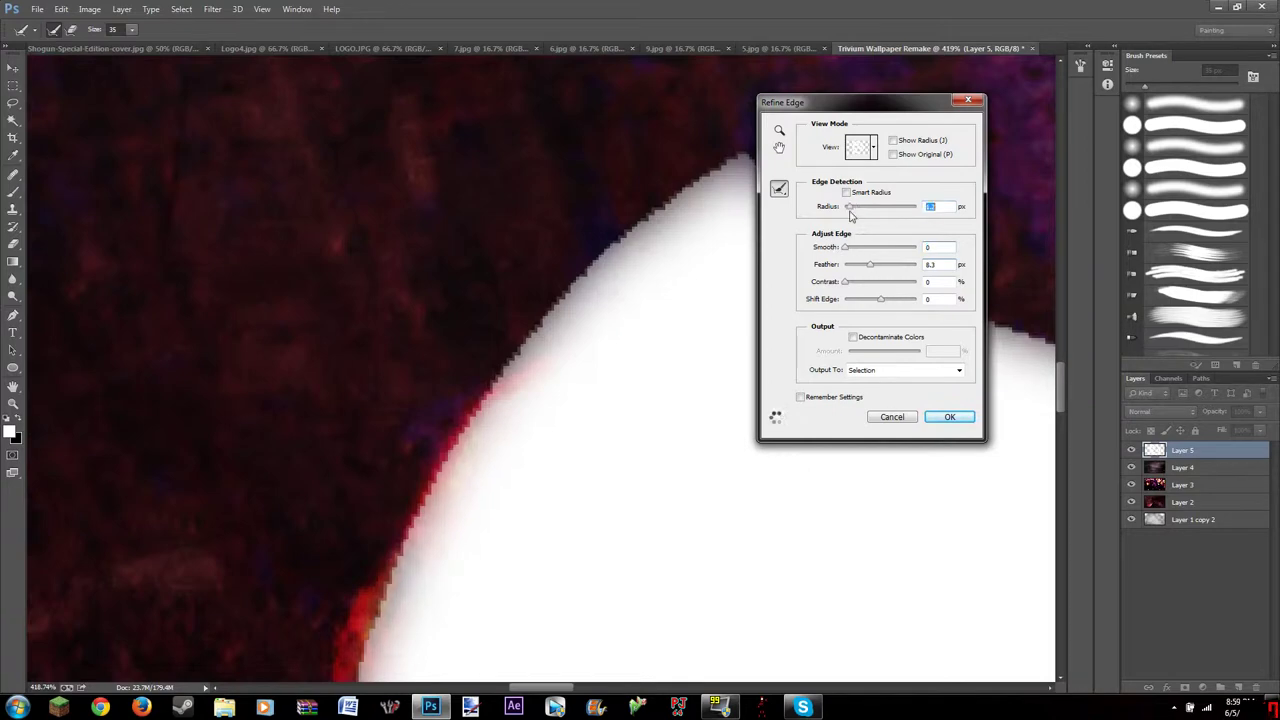
- Output the refined emblem to a new layer and soften it with a 0.5 Gaussian Blur and Lens Blur
click(958, 370)
click(900, 403)
click(934, 420)
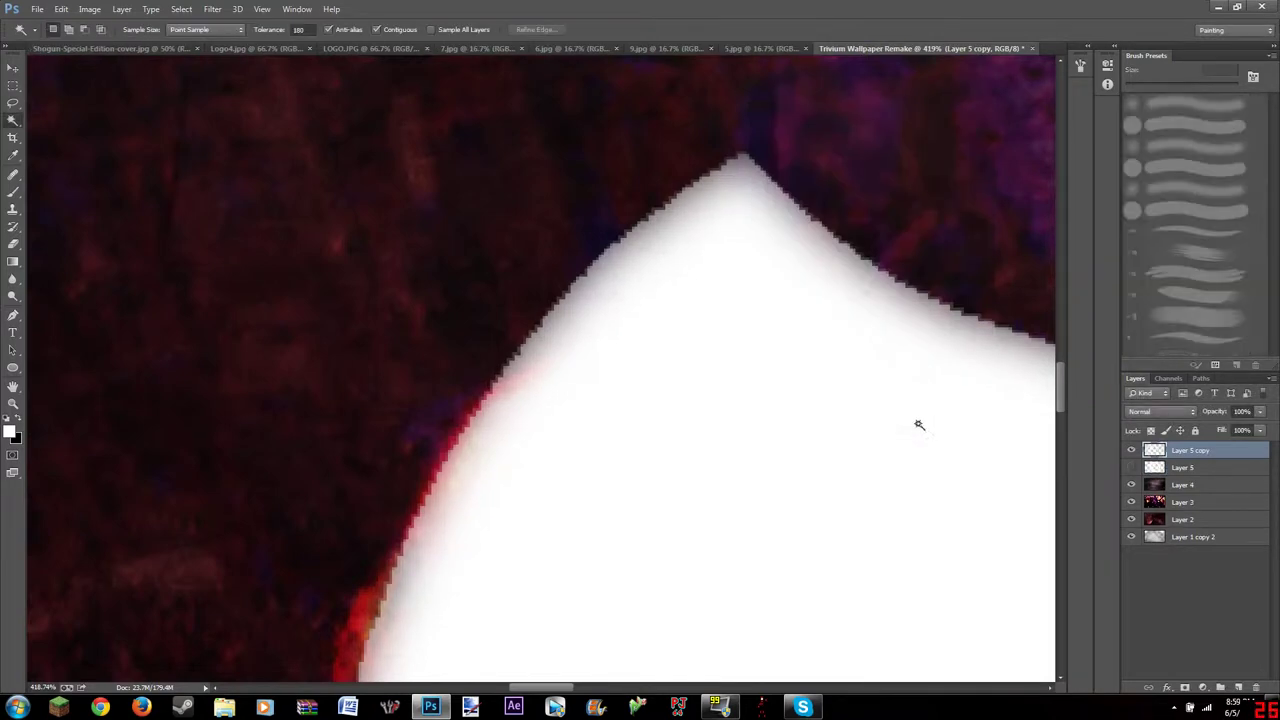
click(213, 9)
click(425, 254)
drag(607, 282, 614, 286)
key(Return)
click(213, 9)
click(431, 264)
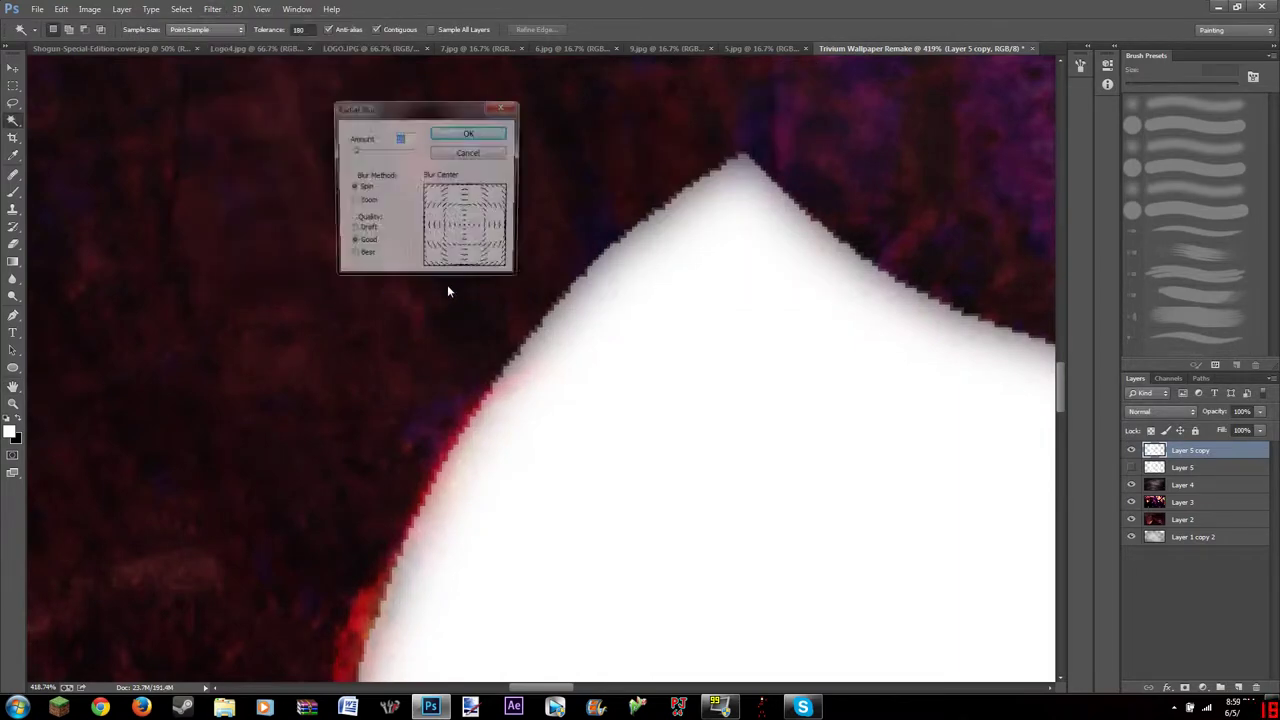
- Refine the emblem edge again with Radius 2.4, Feather 3.3 and reduced Shift Edge
key(ctrl+0)
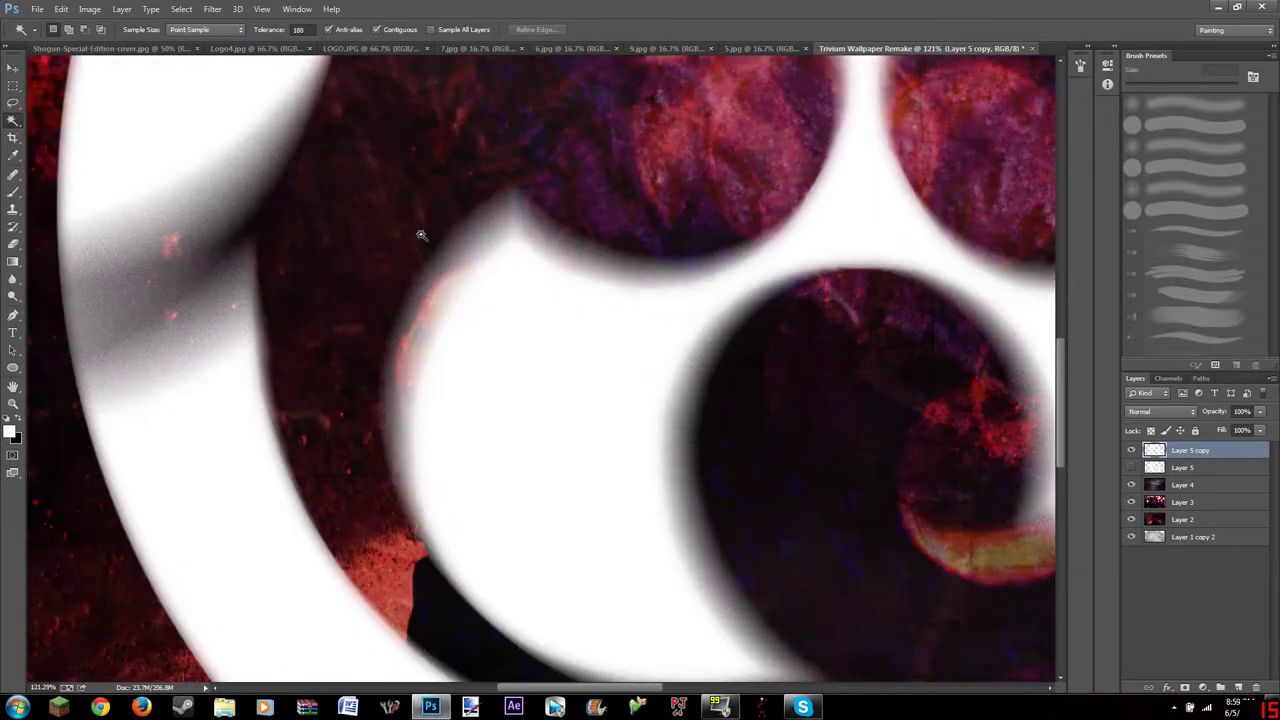
scroll(530, 392, up, 5)
scroll(530, 392, up, 3)
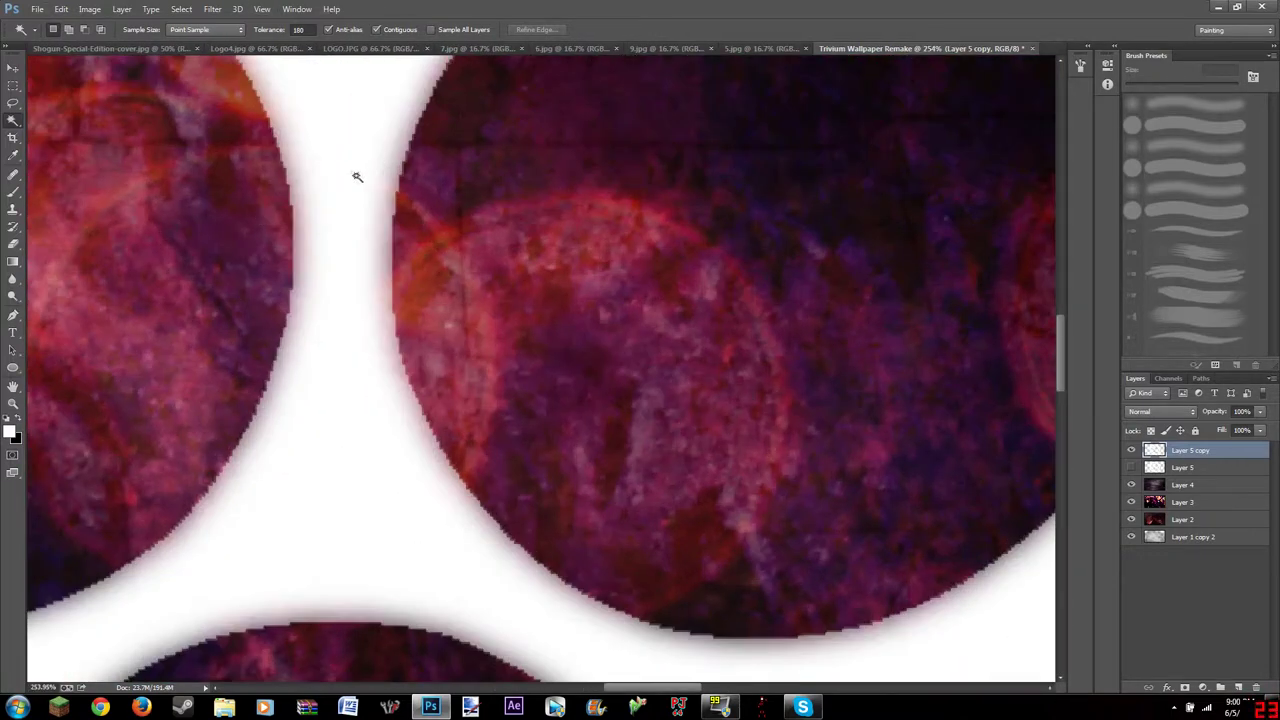
click(540, 30)
drag(855, 209, 858, 207)
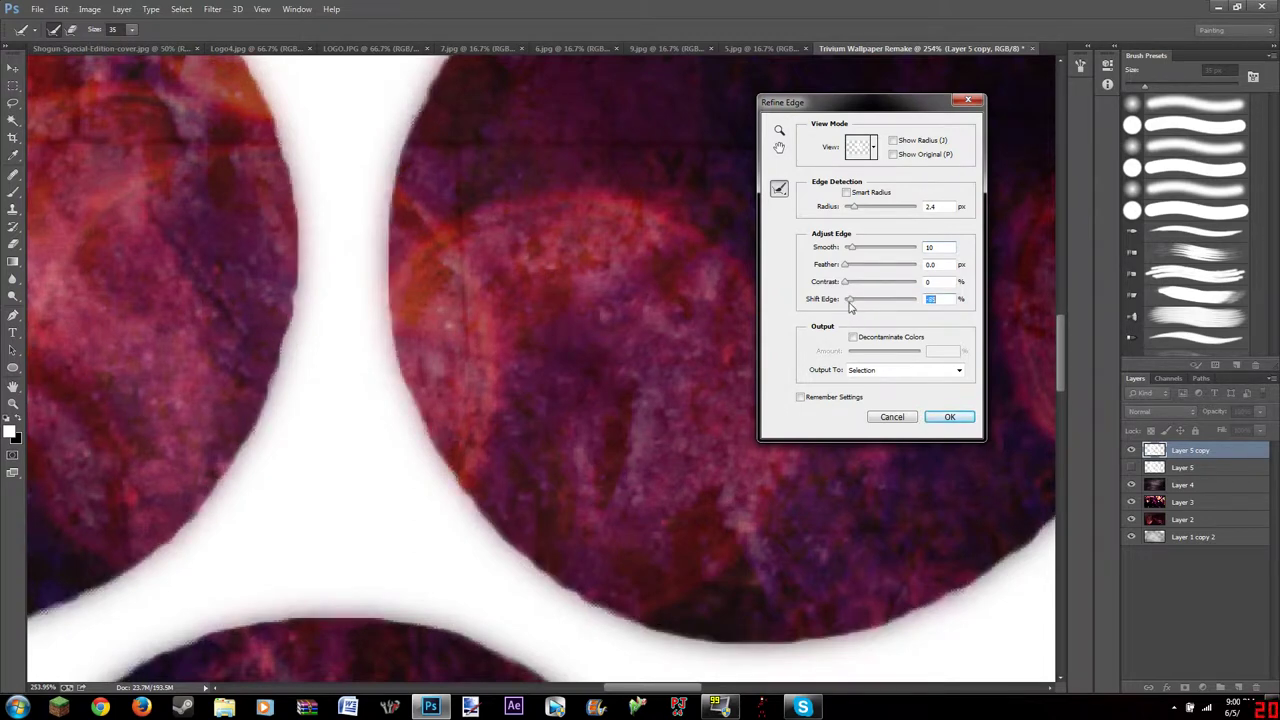
key(Tab)
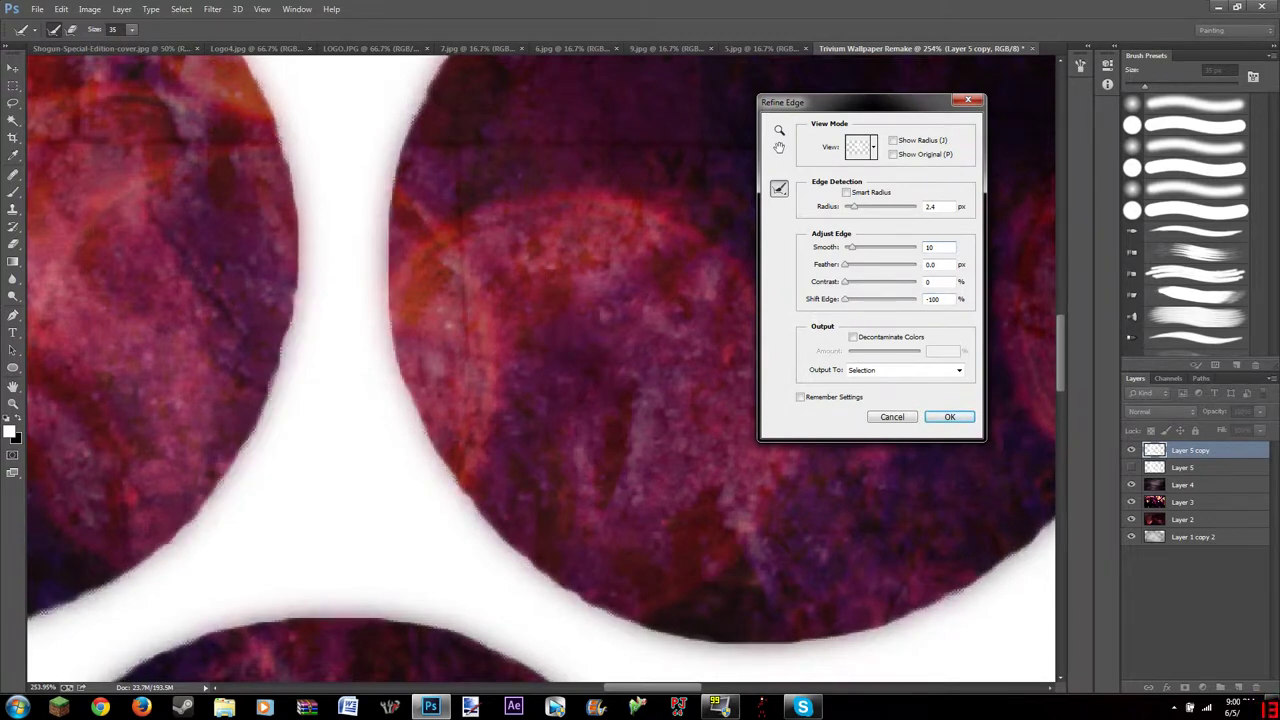
drag(848, 267, 868, 303)
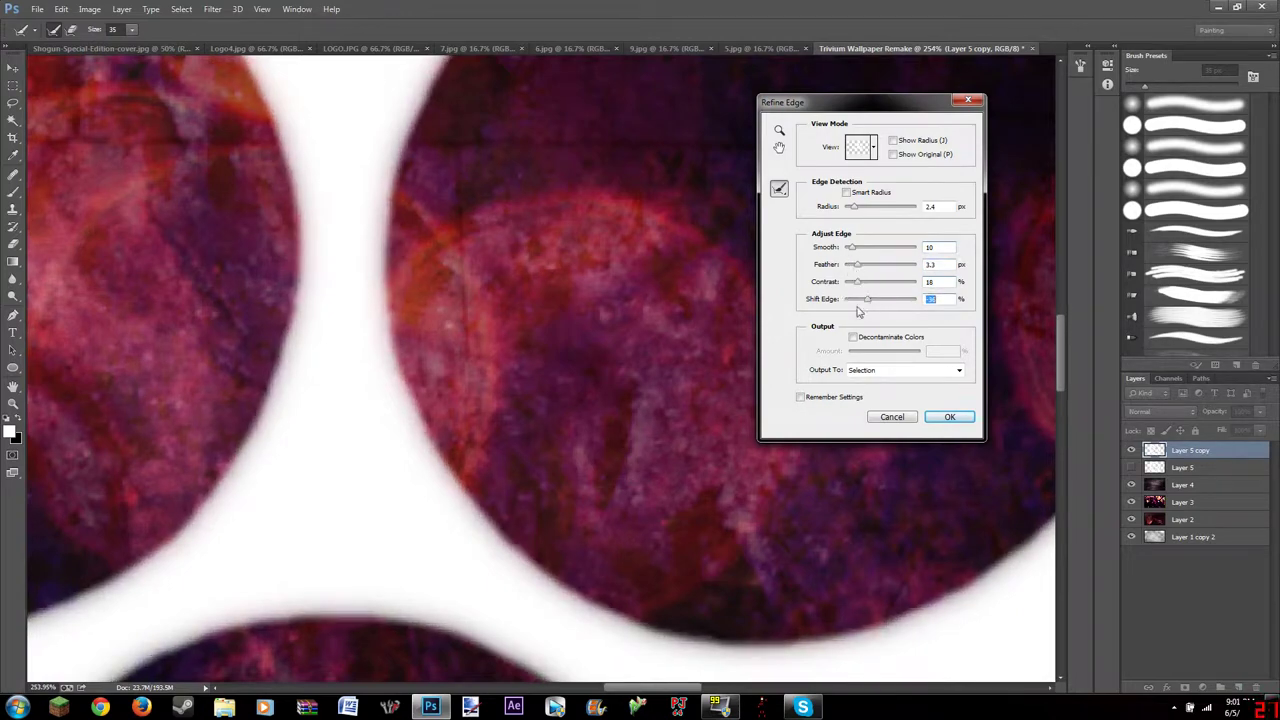
click(940, 418)
- Output the refined emblem to a new layer and delete the older Layer 5 versions
click(563, 30)
key(Return)
click(1262, 688)
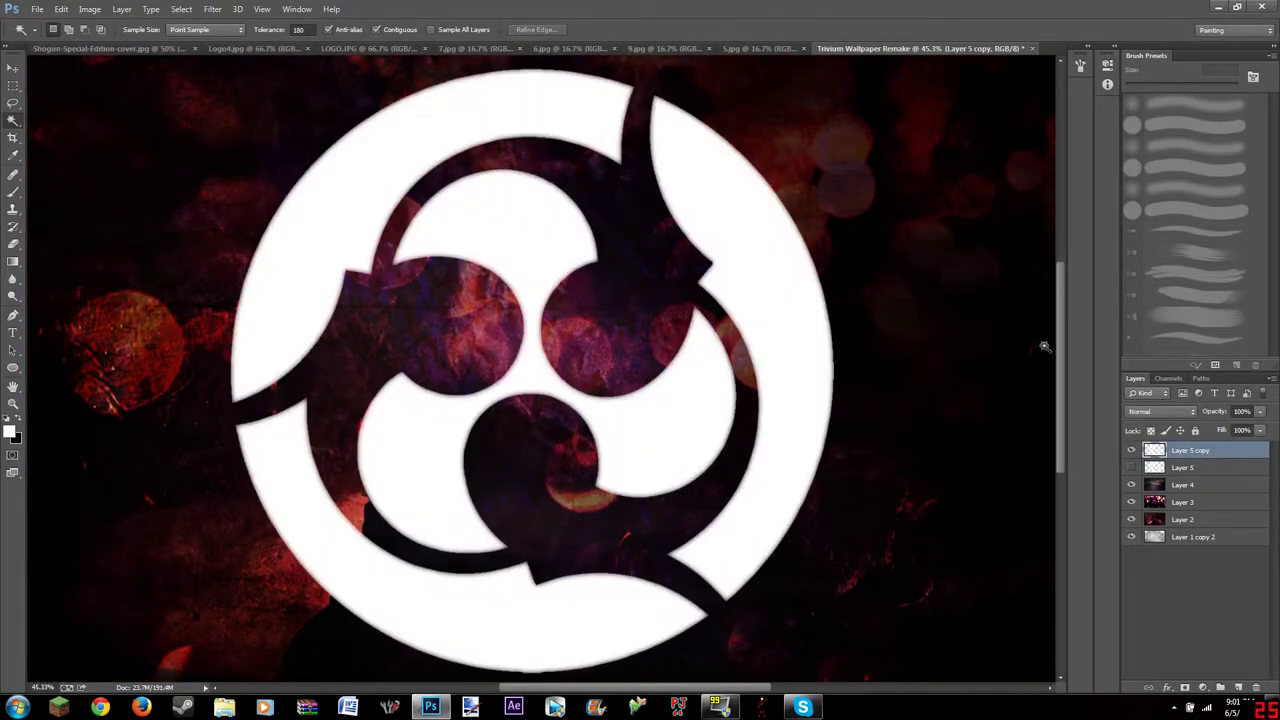
- Refine the shape's edge with Shift Edge -48 and higher contrast, output to a new layer
click(703, 200)
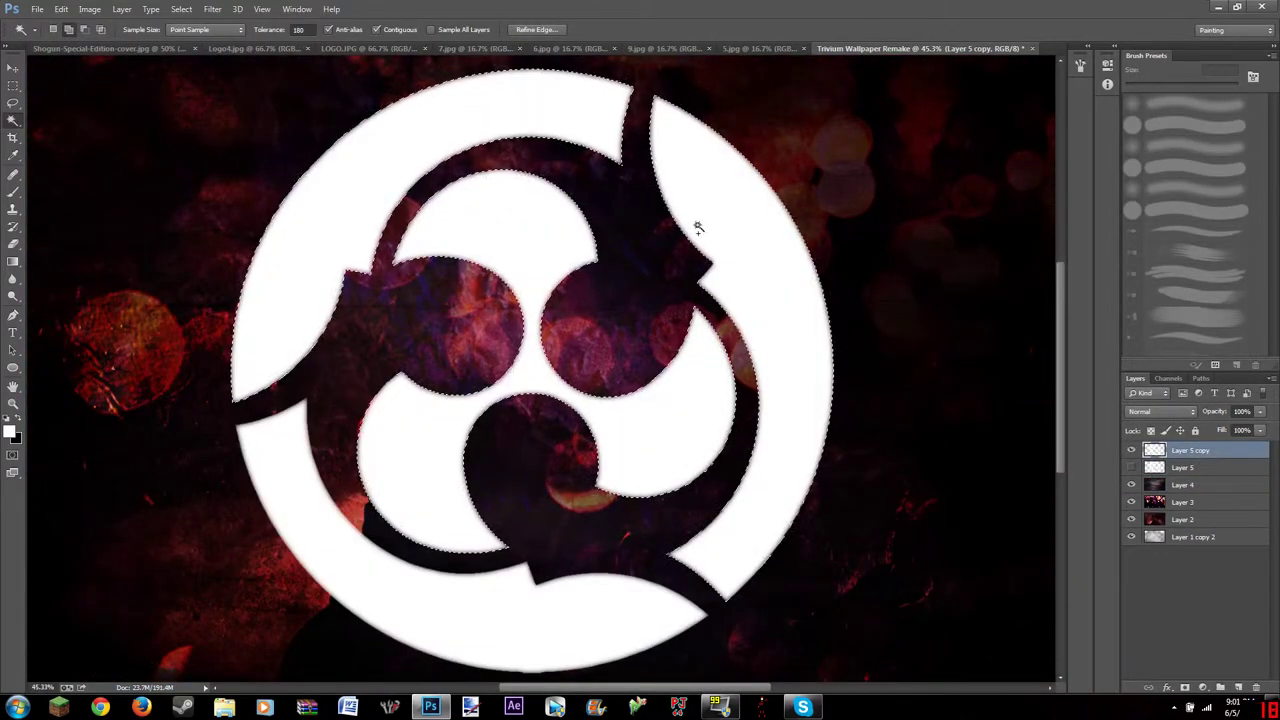
key(ctrl+plus)
key(ctrl+plus)
key(ctrl+plus)
key(ctrl+plus)
key(alt+ctrl+r)
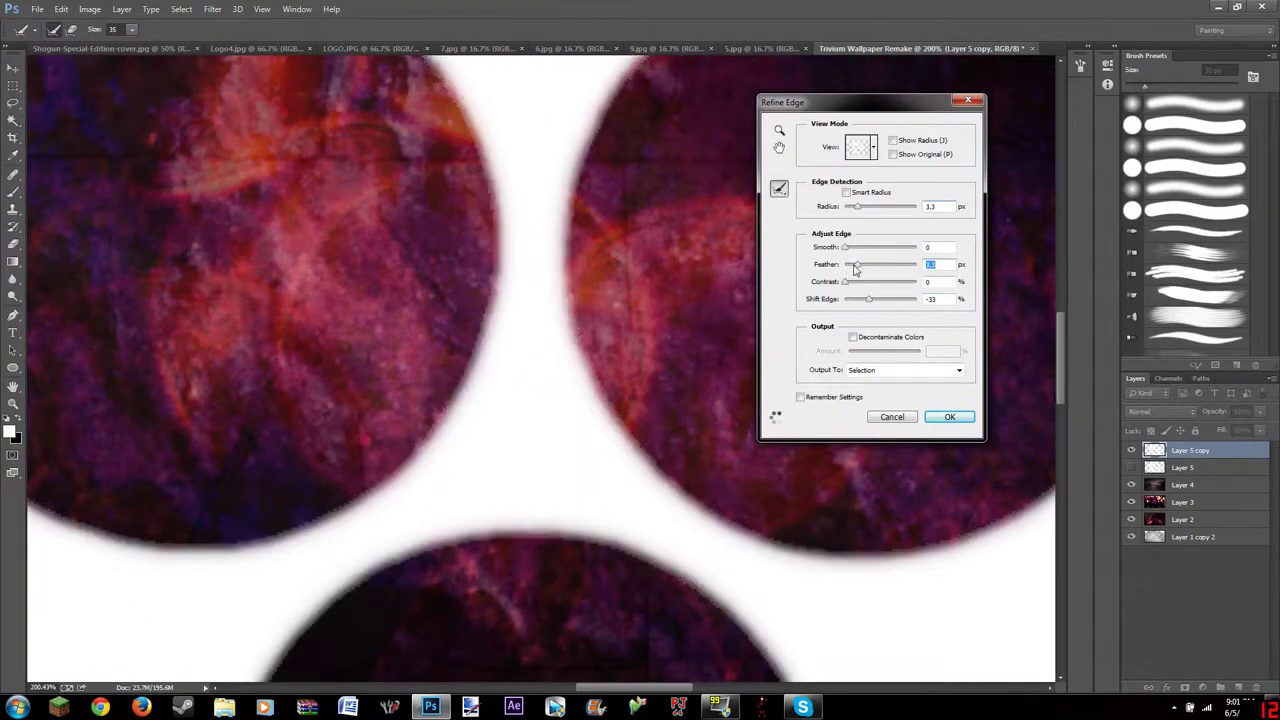
drag(870, 275, 857, 272)
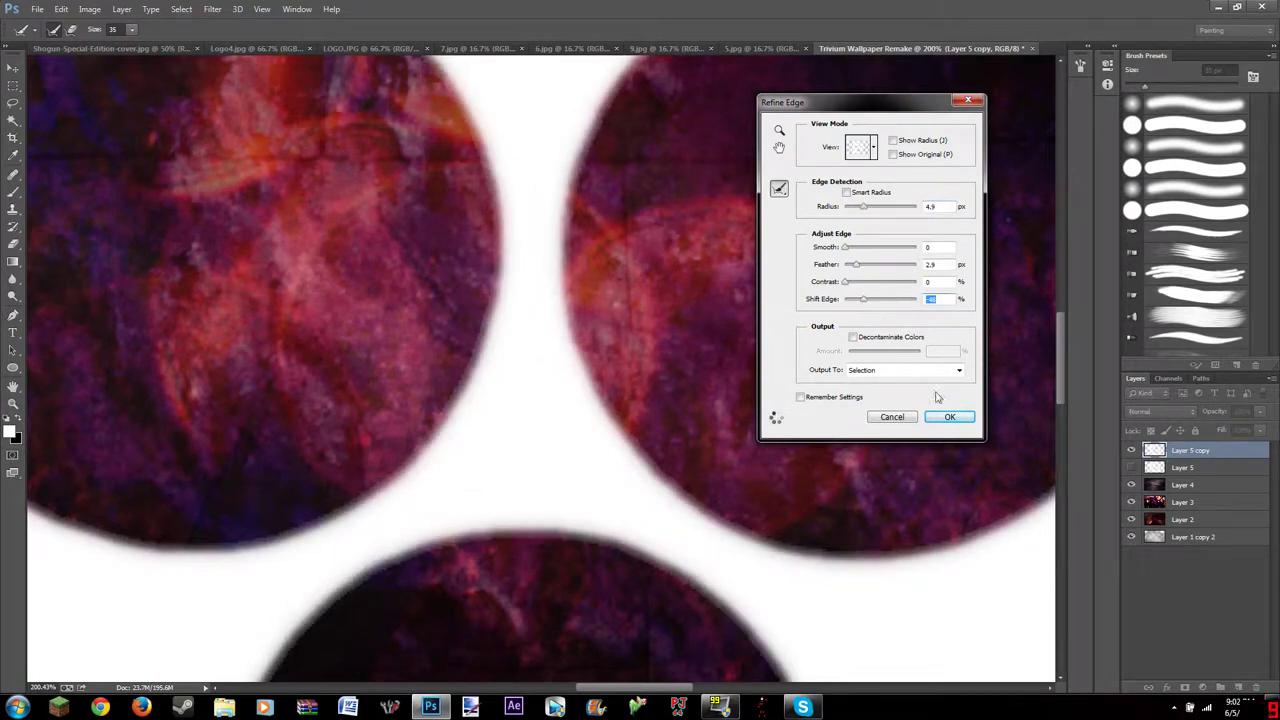
click(900, 370)
click(891, 406)
drag(855, 287, 860, 289)
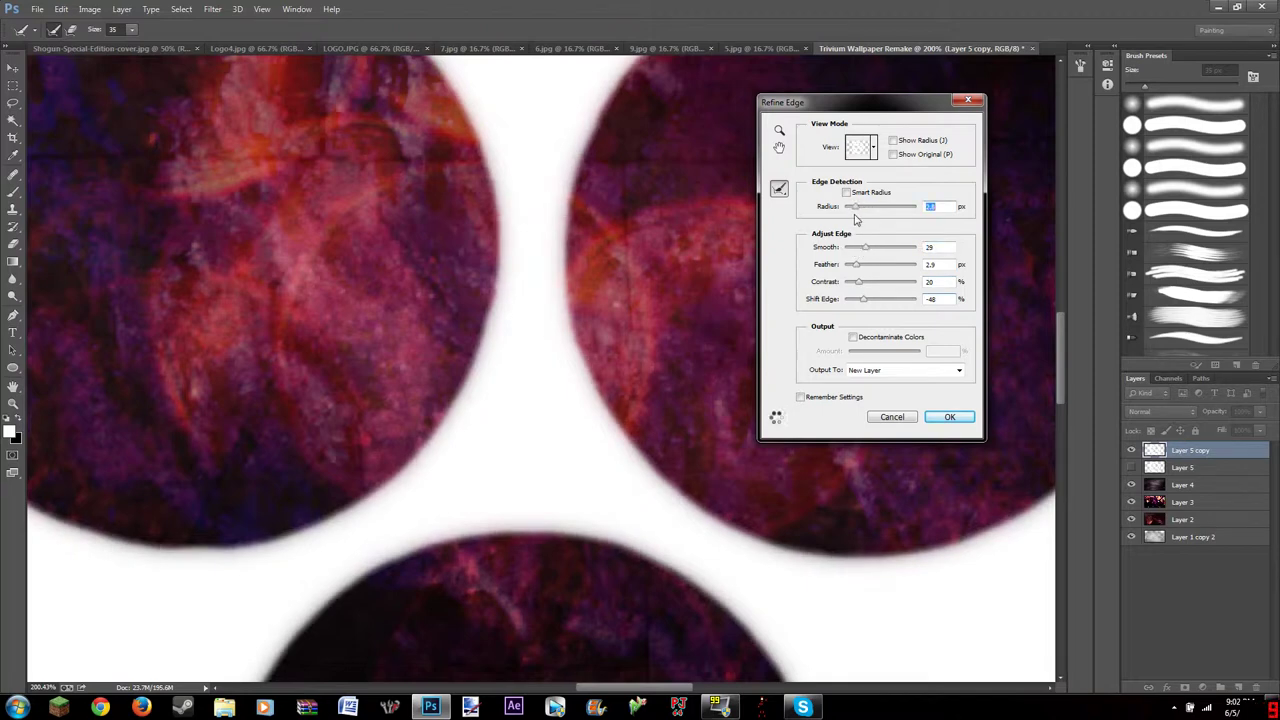
click(949, 417)
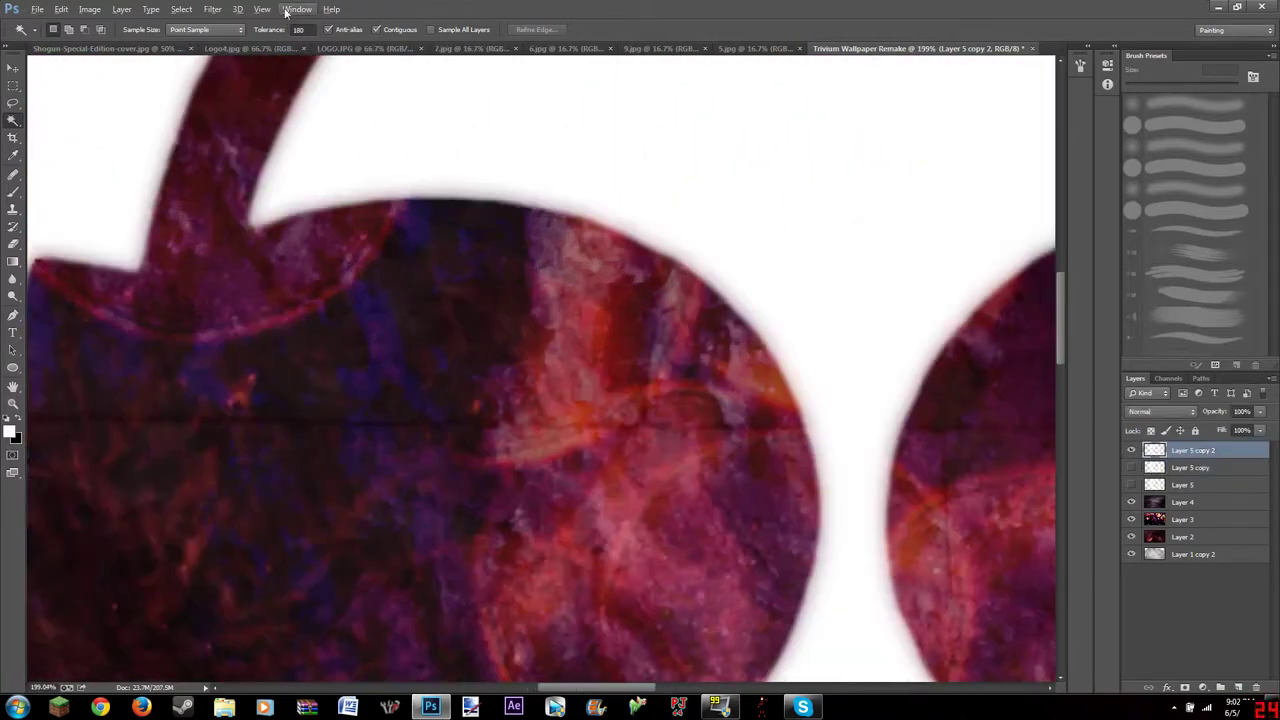
- Apply a minimal Gaussian Blur to the refined shape
click(212, 9)
click(430, 274)
drag(648, 279, 617, 279)
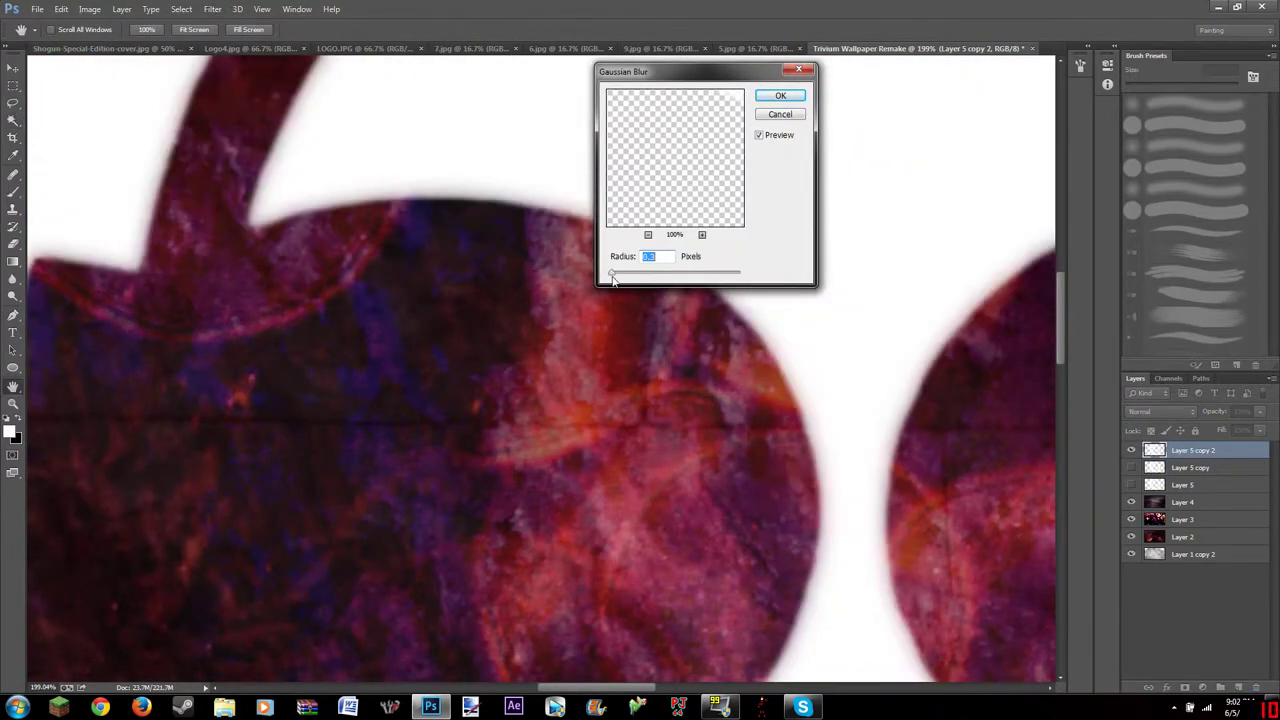
key(Return)
- Delete the two hidden earlier shape layers and open Layer Style for Layer 5 copy 2
click(1270, 378)
key(Return)
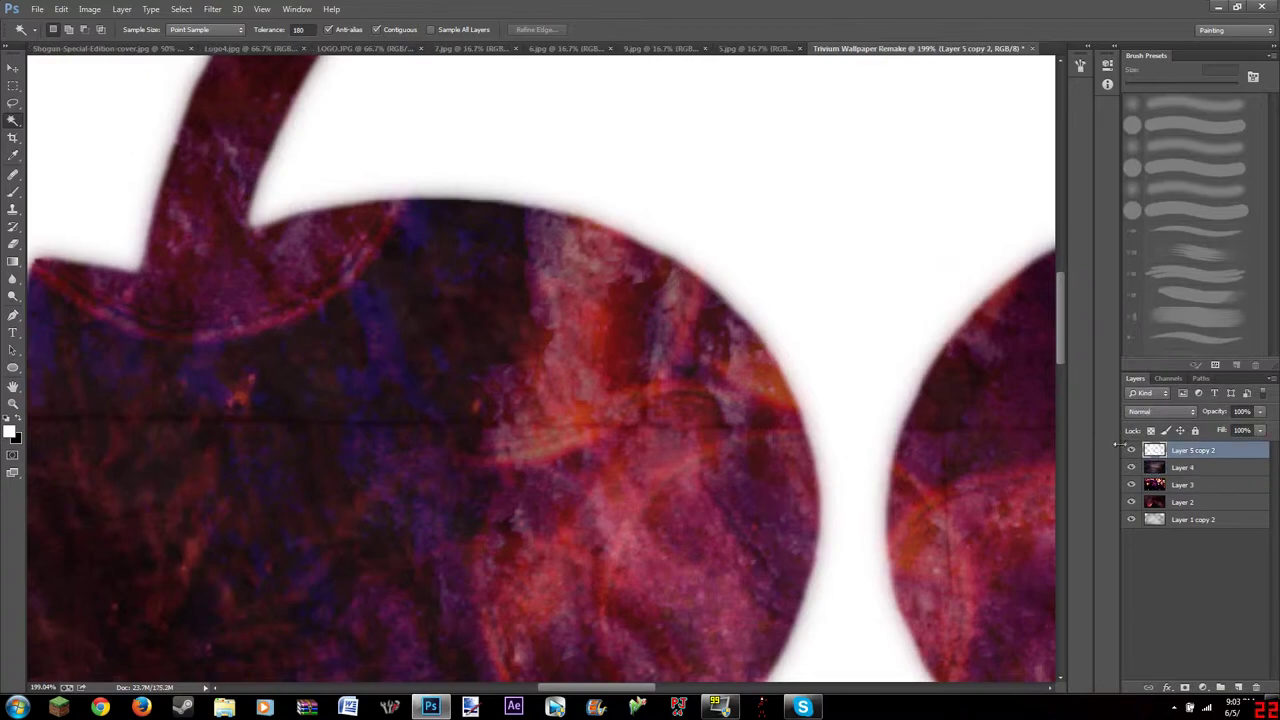
scroll(492, 400, down, 5)
double_click(1230, 451)
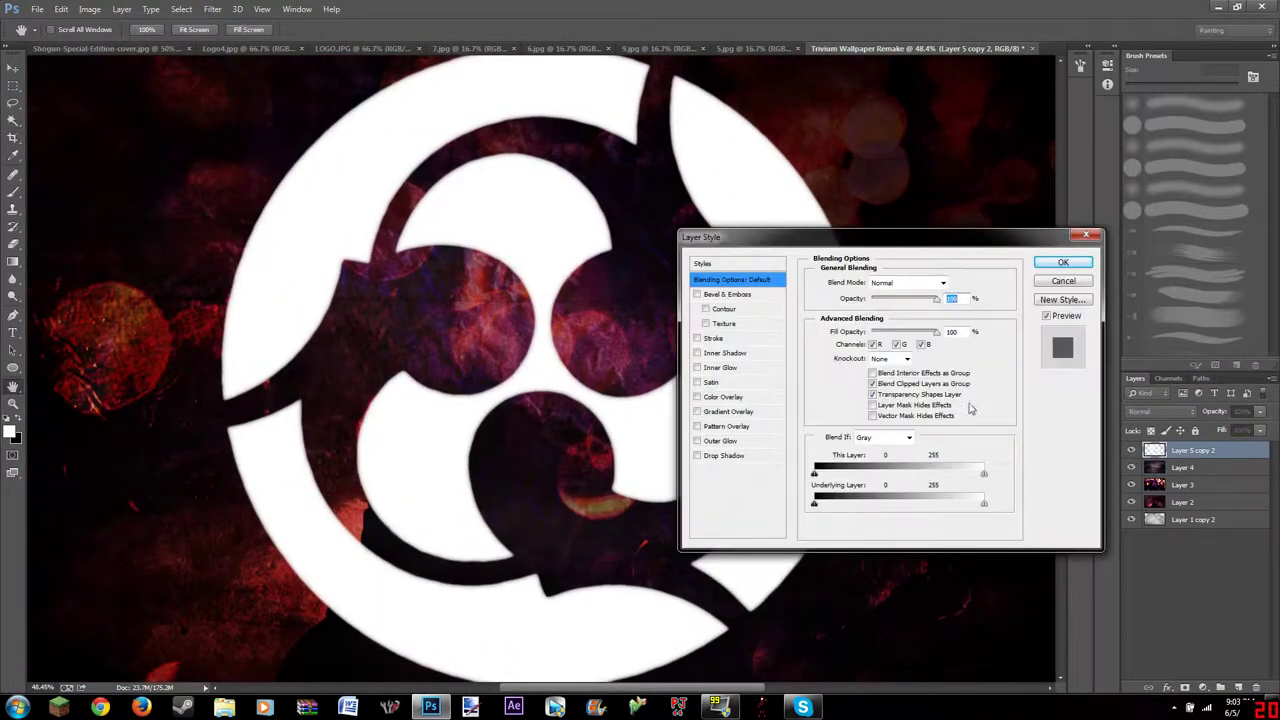
- Add Bevel & Emboss with 100% shadow opacity and a chosen gloss contour
click(697, 294)
drag(938, 333, 868, 333)
click(727, 294)
click(938, 458)
click(890, 114)
click(881, 491)
click(884, 145)
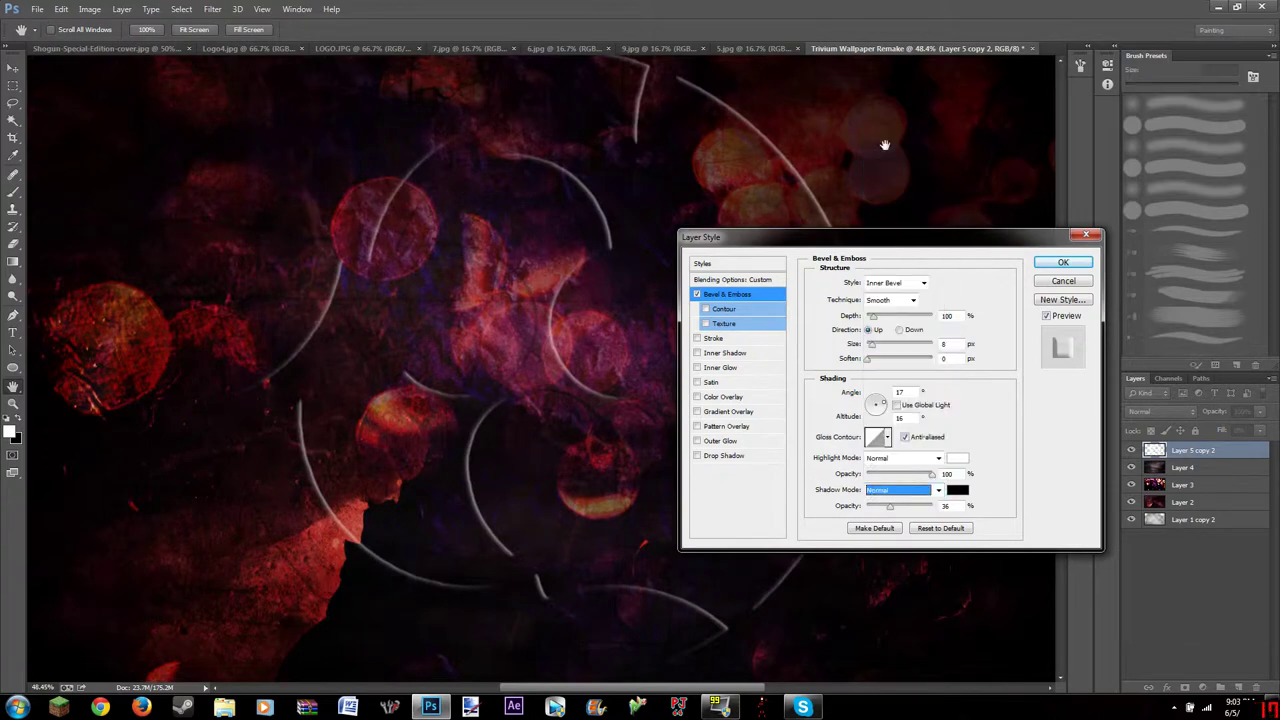
drag(890, 506, 1045, 523)
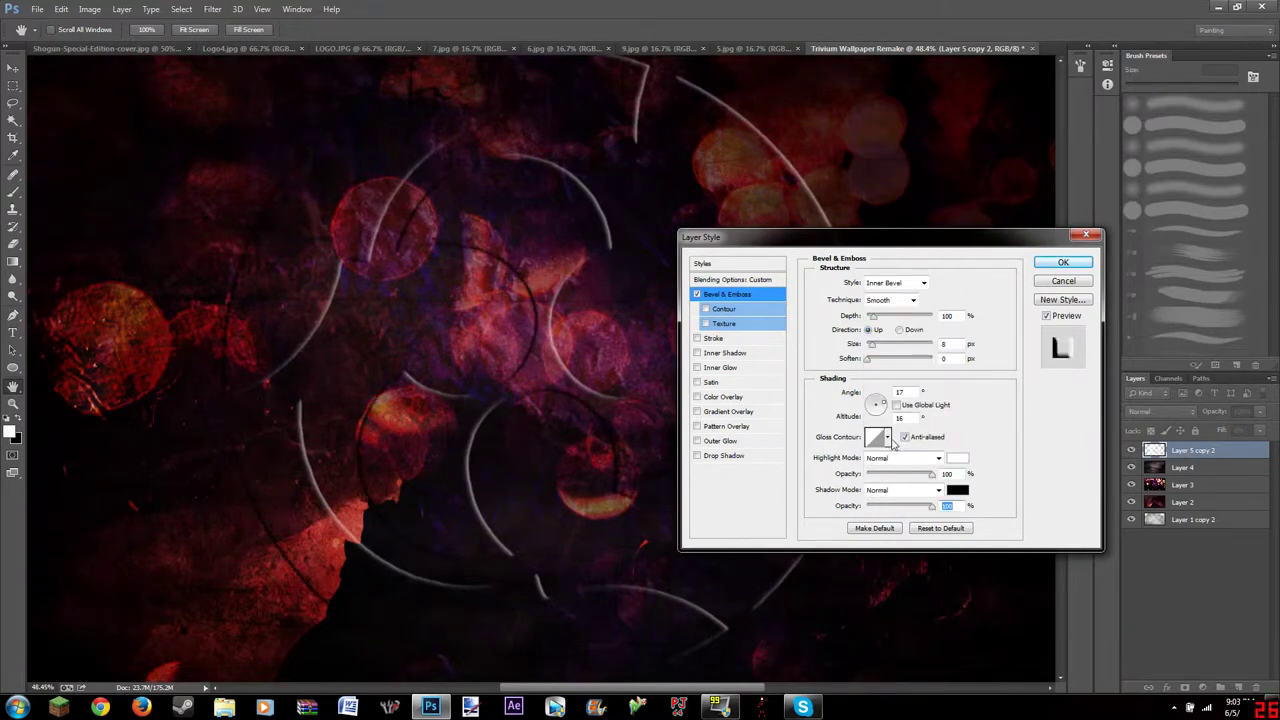
click(886, 437)
click(860, 478)
click(900, 478)
double_click(941, 491)
- Set bevel highlight to Overlay, shadow to Multiply, and the layer blend to Overlay at 100% fill
click(938, 457)
click(880, 277)
click(938, 490)
click(895, 190)
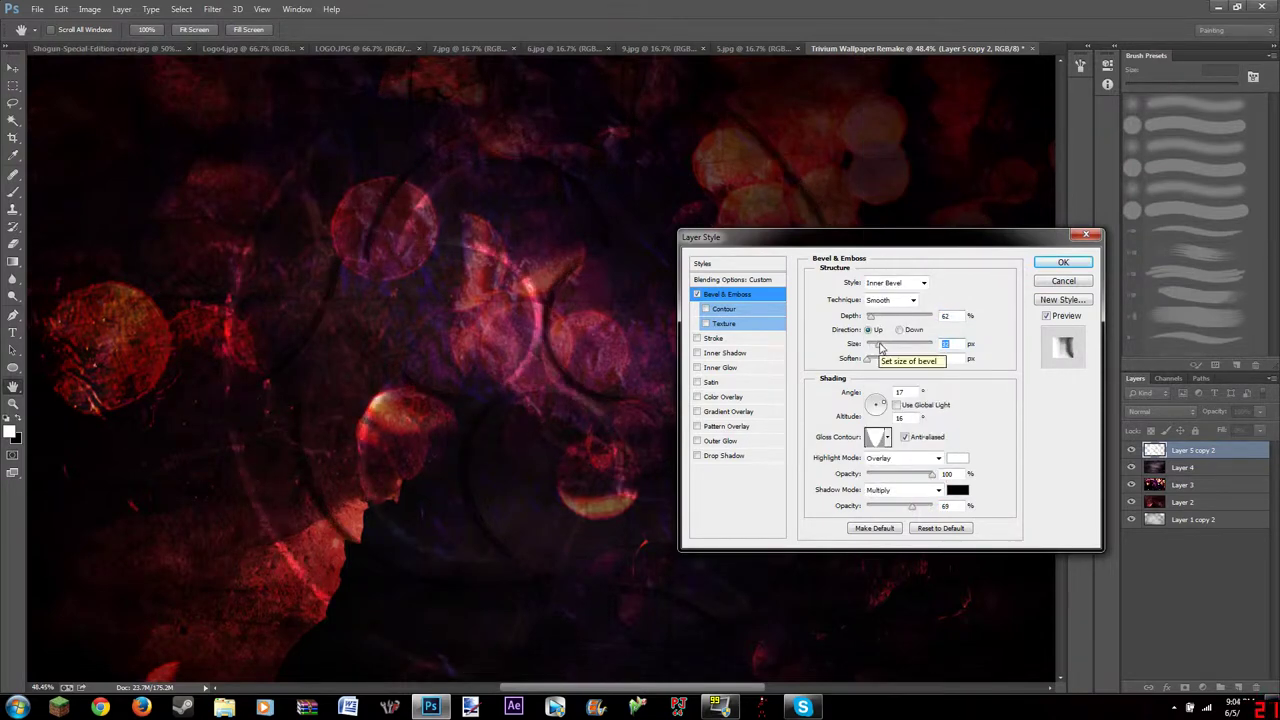
click(908, 282)
click(890, 460)
drag(872, 332, 936, 332)
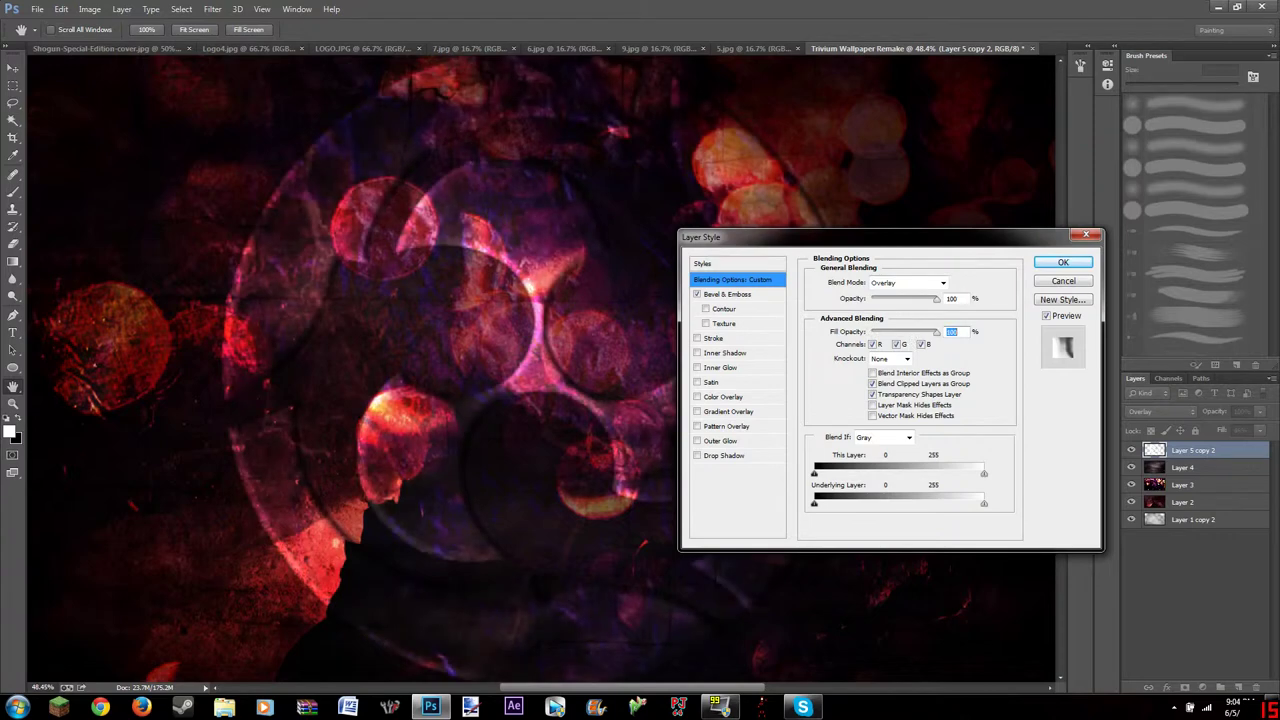
- Add a Pattern Overlay using a light grey pattern from a newly loaded grayscale set
click(726, 426)
click(904, 328)
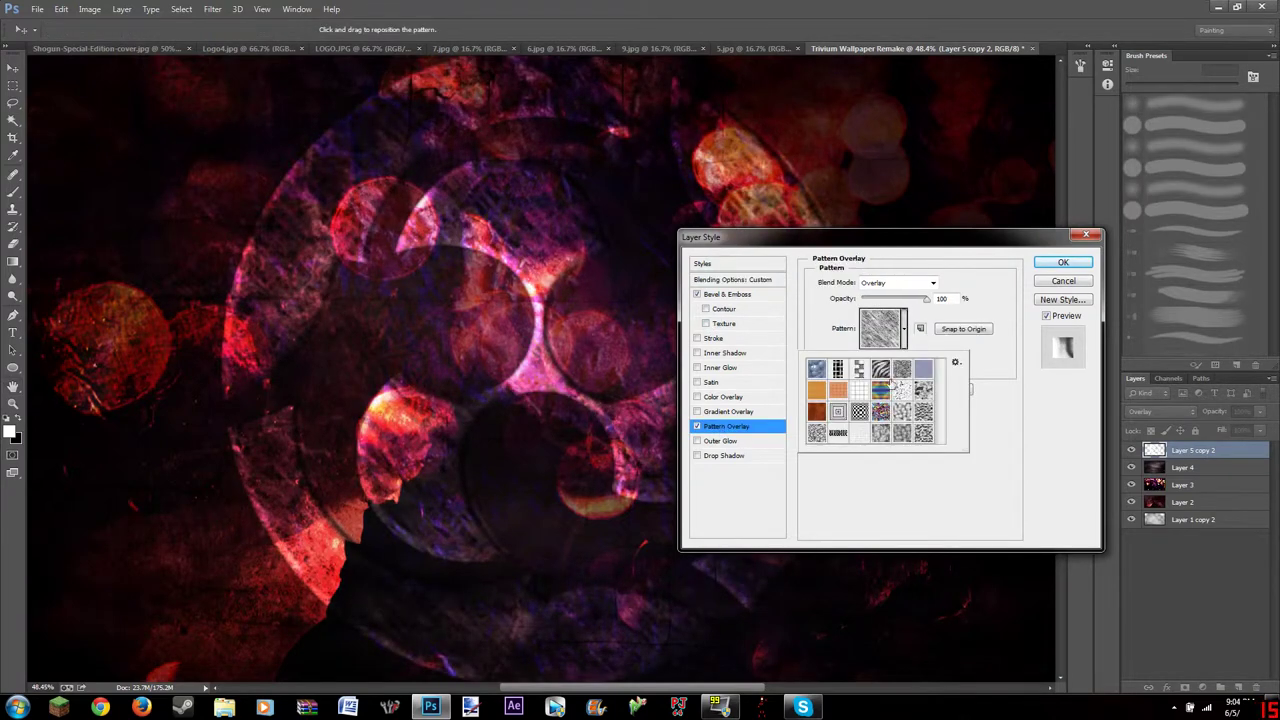
click(955, 362)
click(1010, 305)
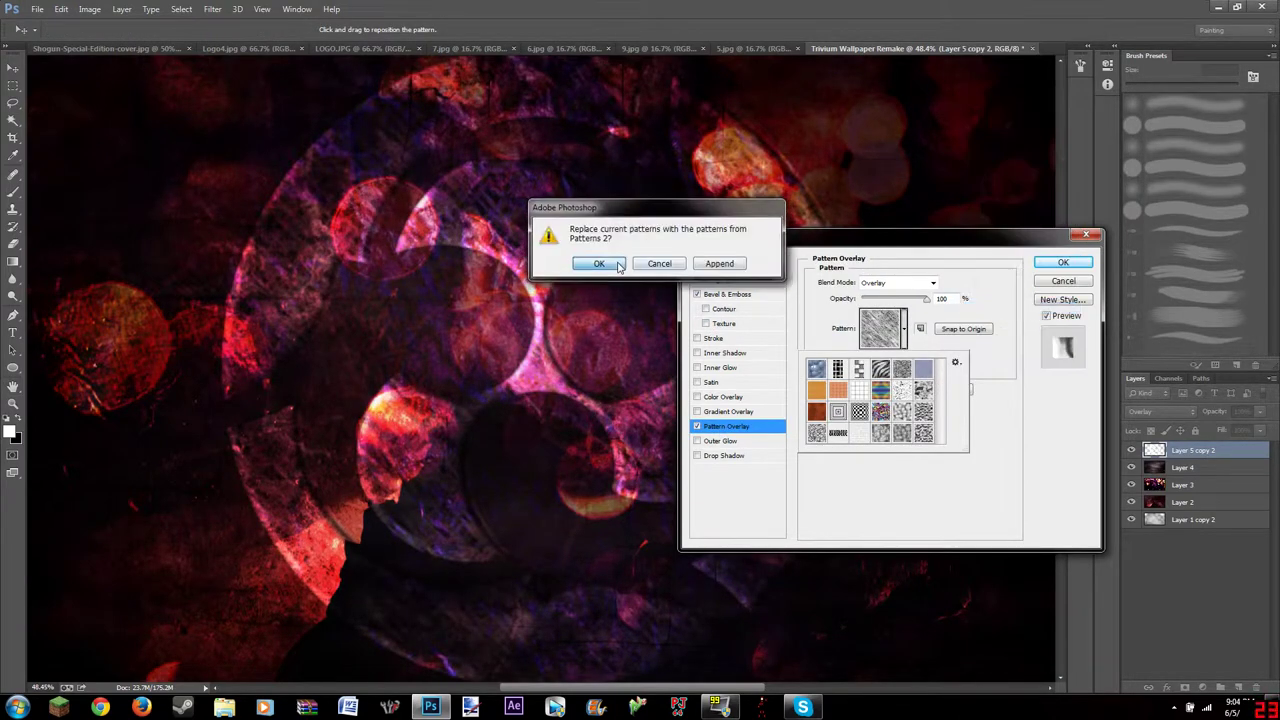
click(605, 265)
click(955, 362)
click(1015, 289)
click(690, 272)
click(880, 392)
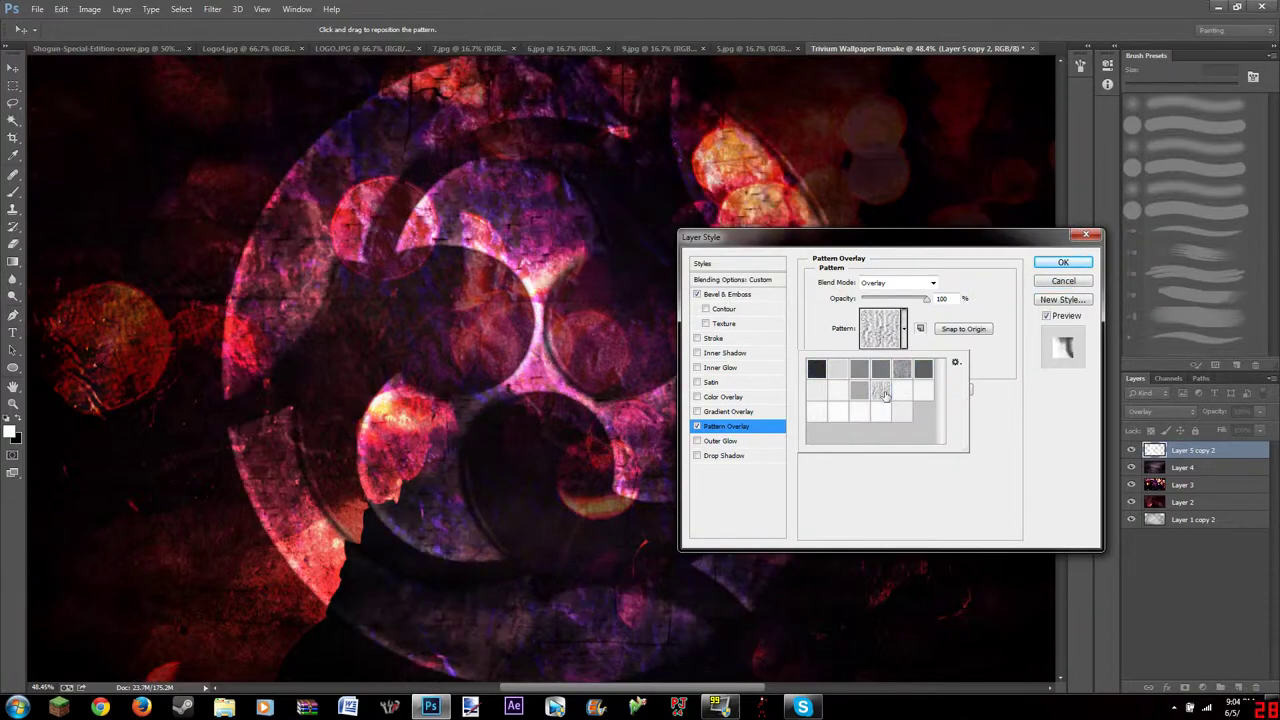
click(859, 369)
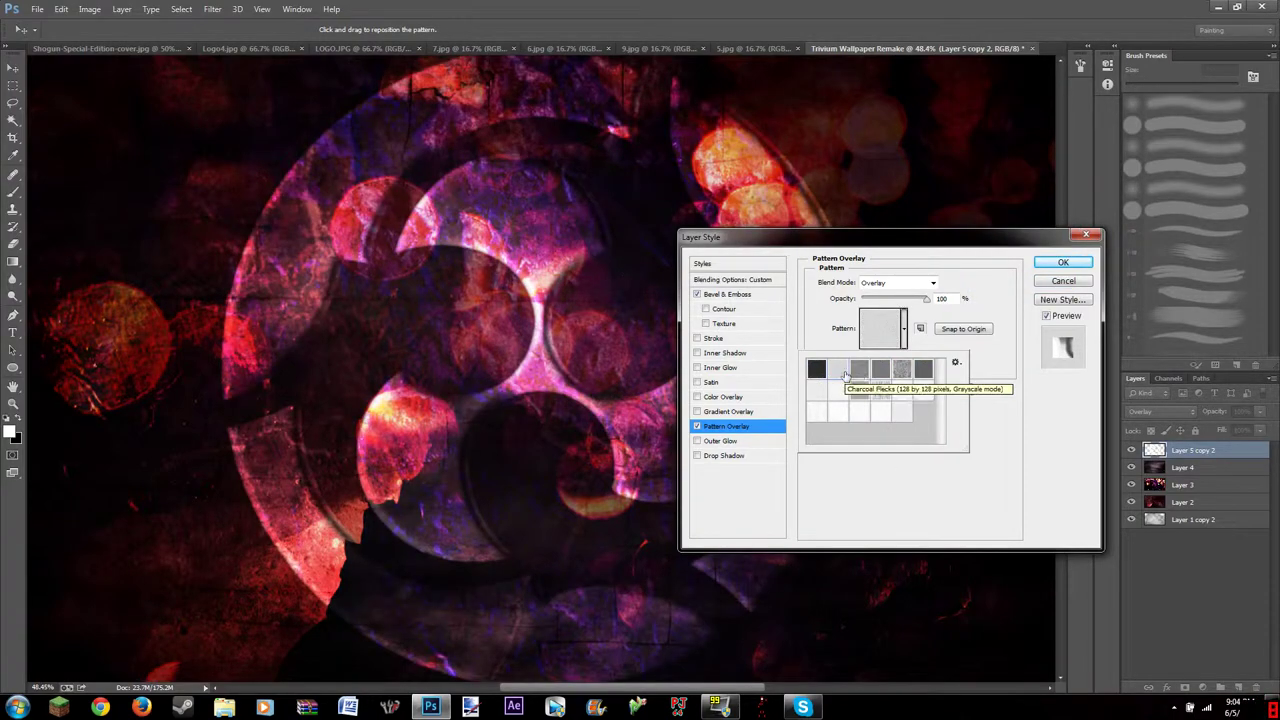
click(881, 371)
click(840, 392)
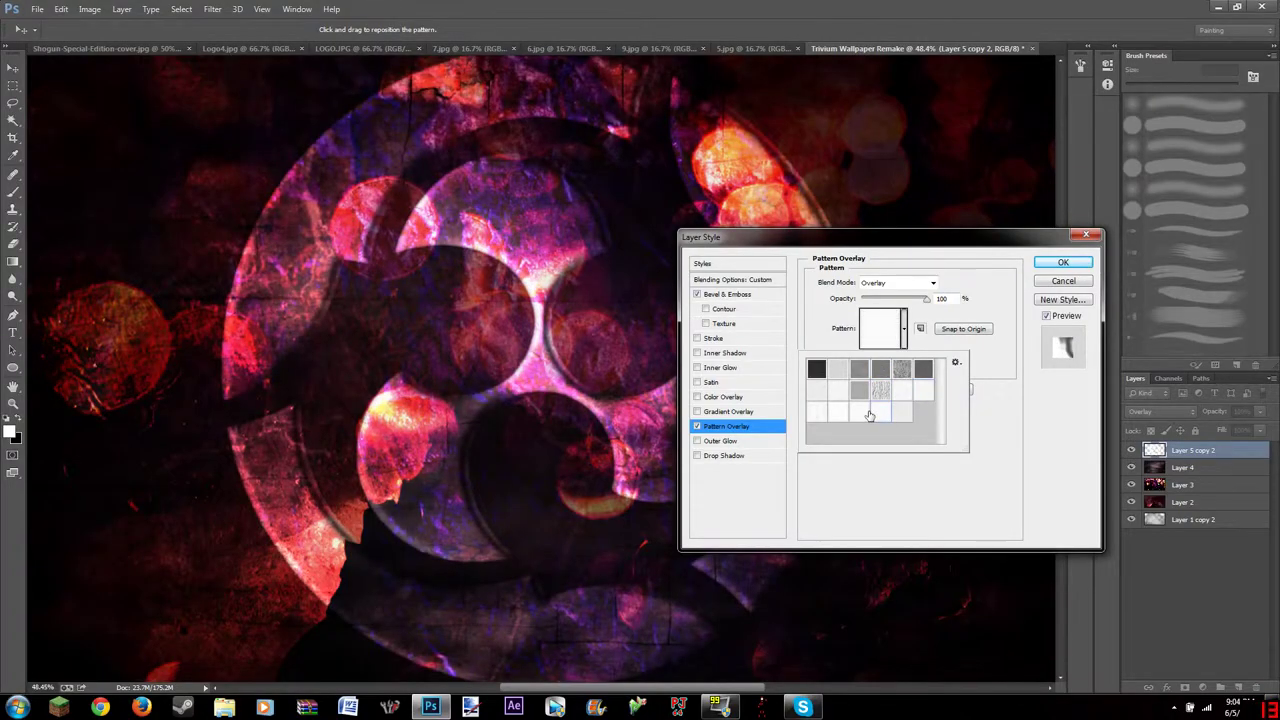
click(815, 393)
click(727, 294)
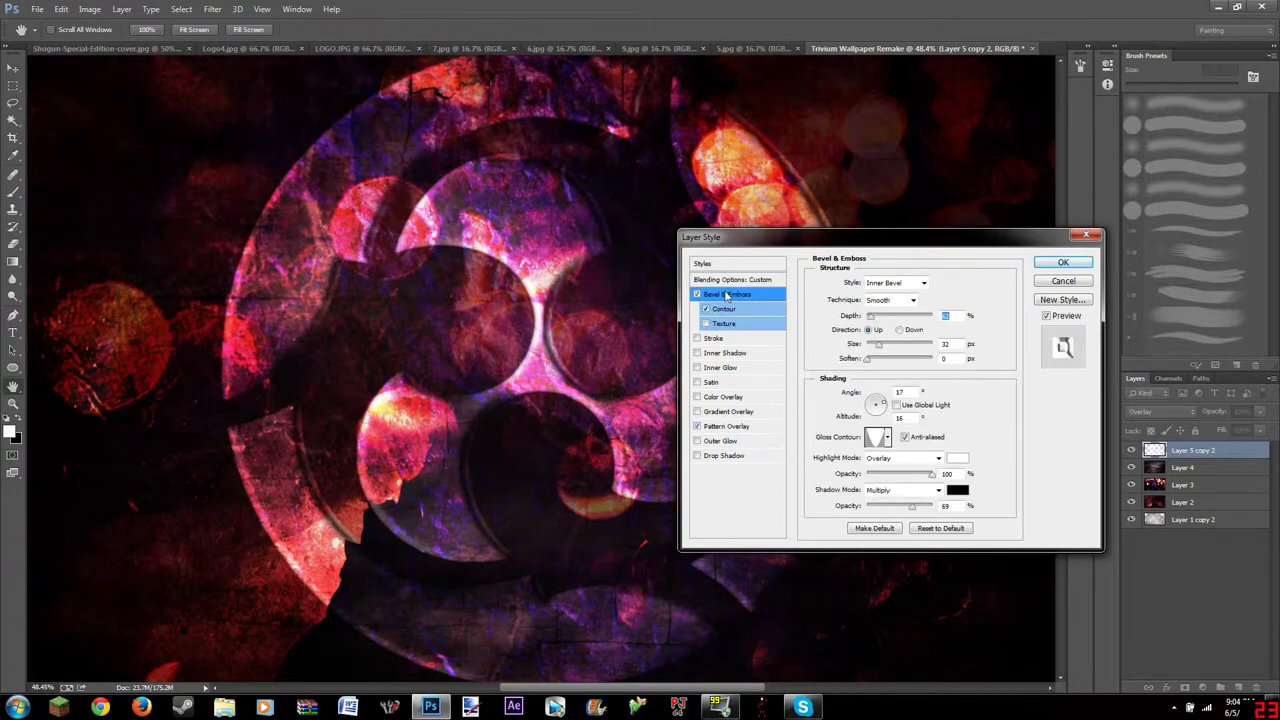
- Enable the bevel Contour, lower its range and settle on a contour preset
click(866, 286)
click(814, 318)
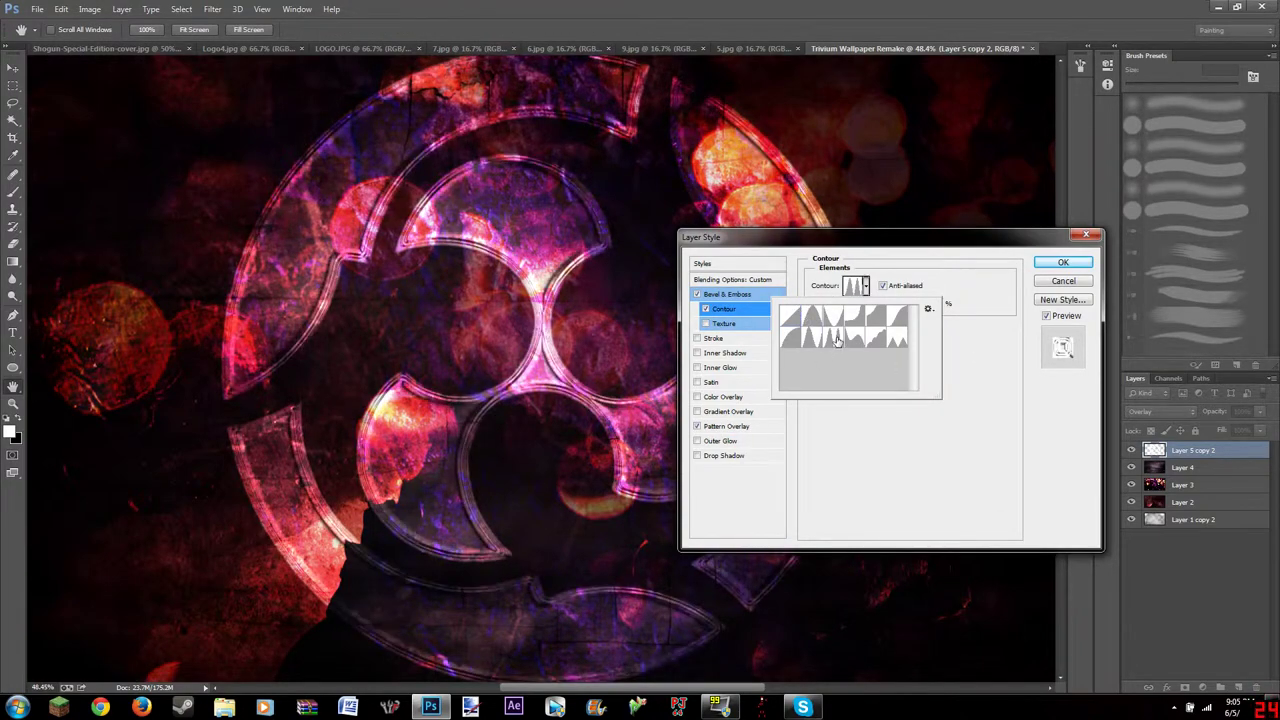
click(860, 318)
click(897, 318)
click(876, 338)
click(960, 420)
mouse_move(857, 303)
mouse_down()
mouse_move(838, 310)
mouse_move(908, 305)
mouse_up()
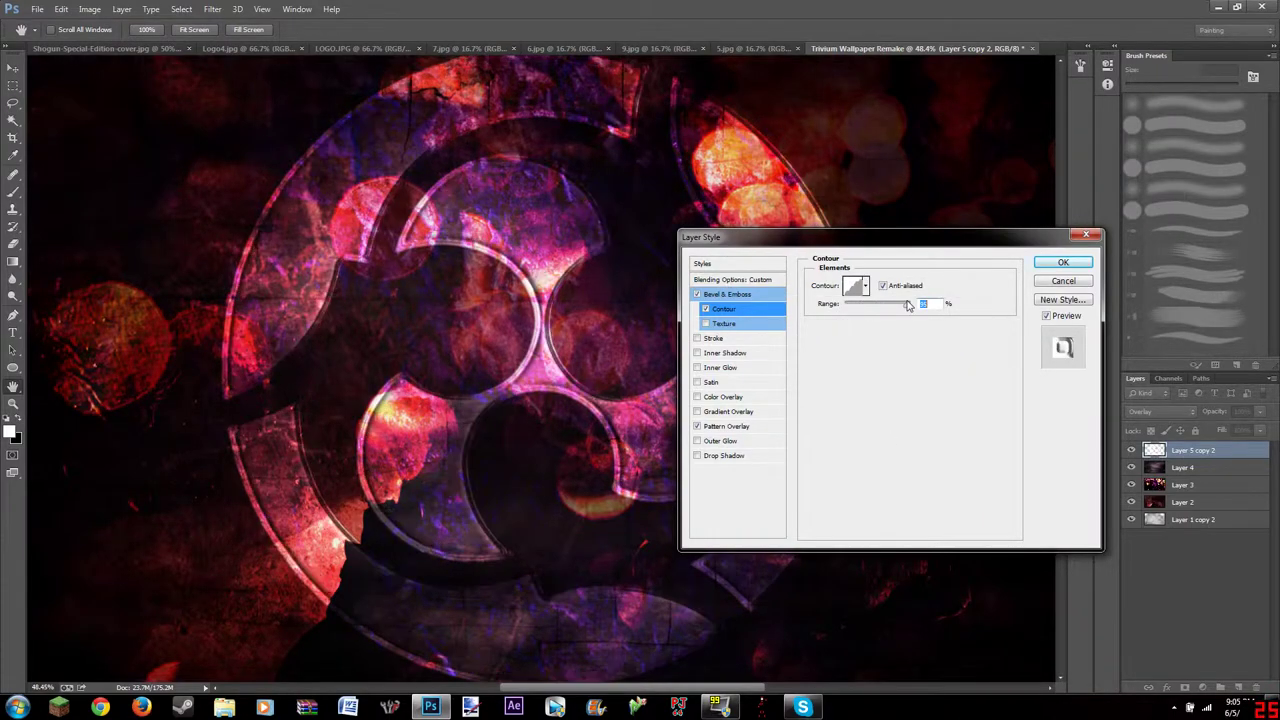
click(706, 309)
click(866, 286)
click(830, 338)
click(850, 338)
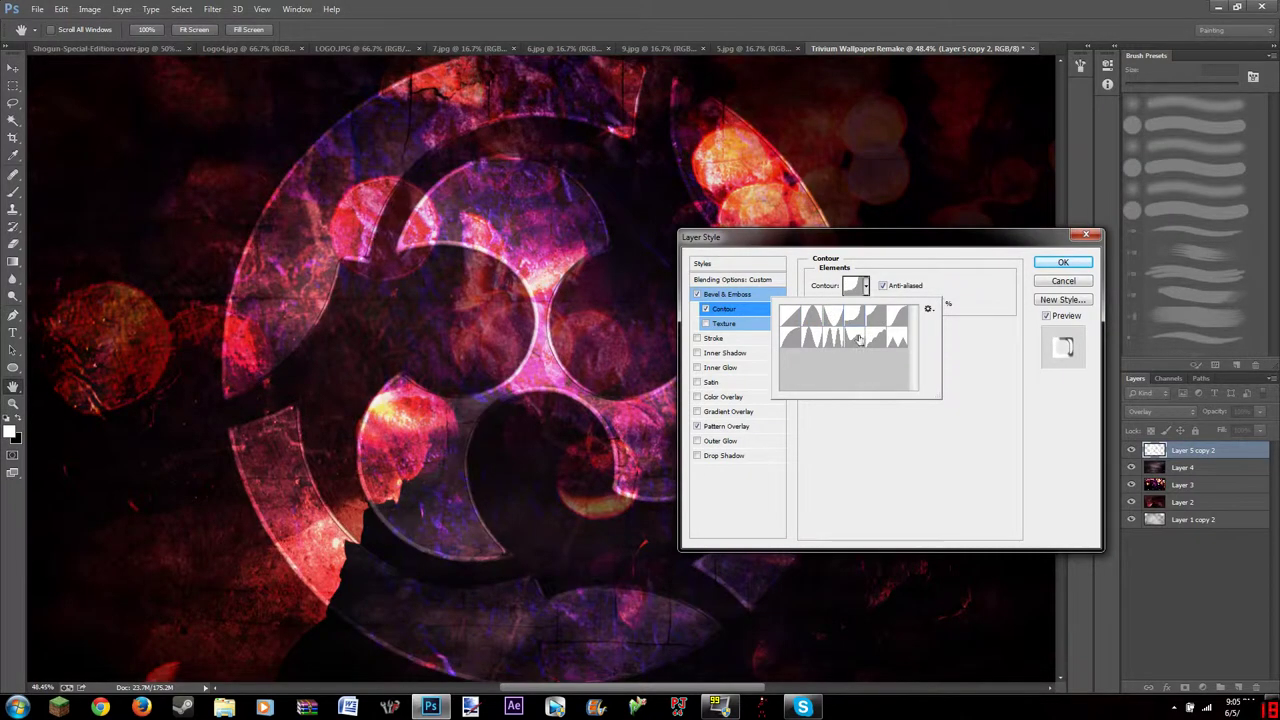
- Add a 49 px outside Soft Light stroke and a drop shadow, then apply the style
click(698, 339)
click(718, 456)
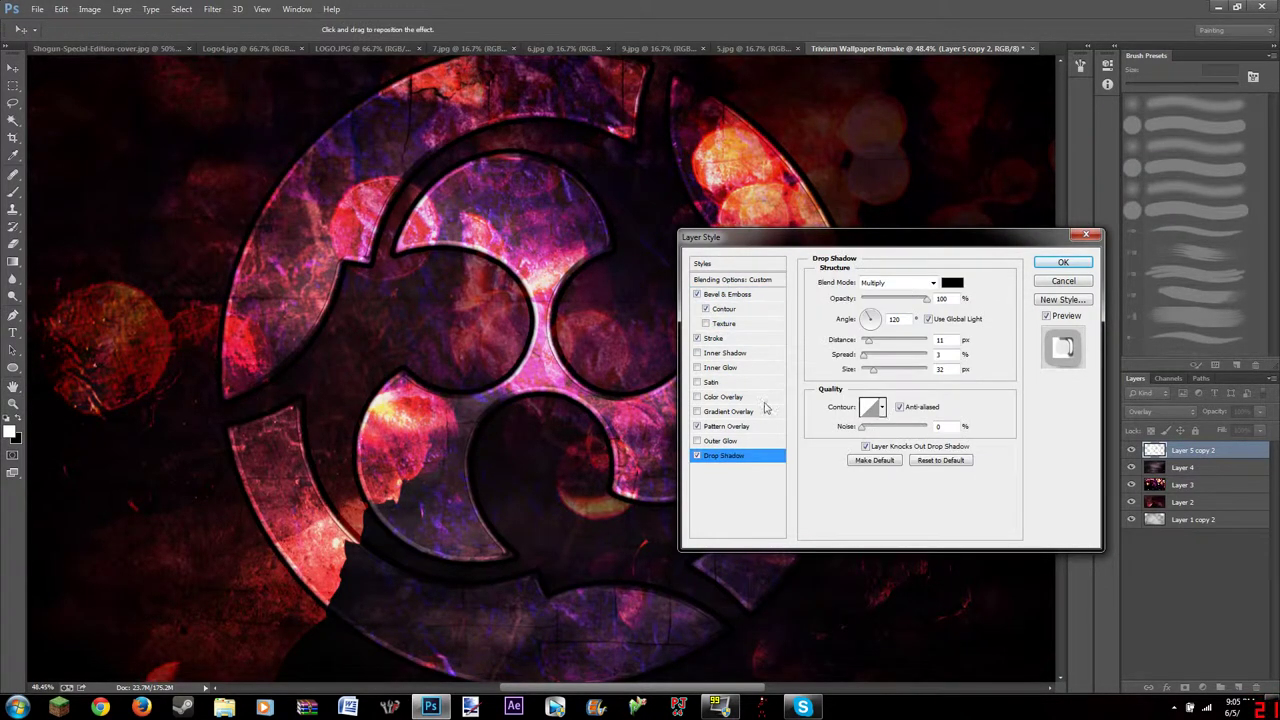
click(713, 338)
click(897, 315)
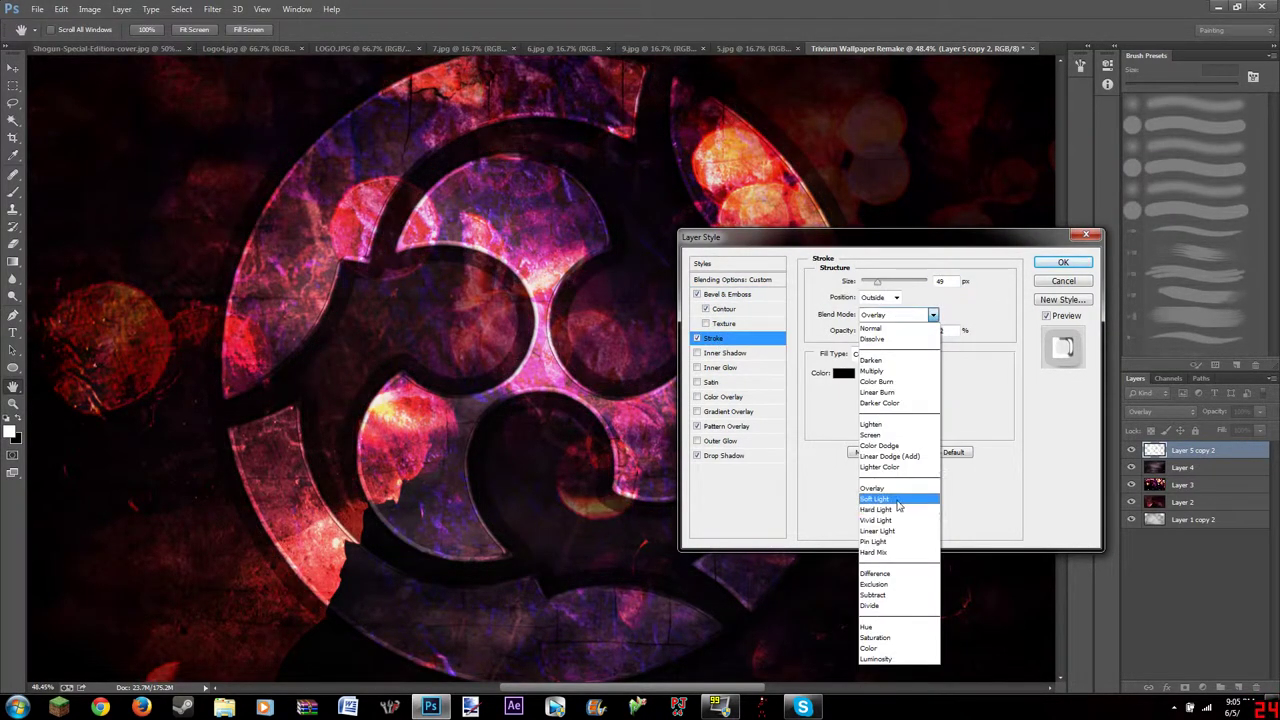
click(897, 500)
click(1063, 262)
text(Shuriken Log)
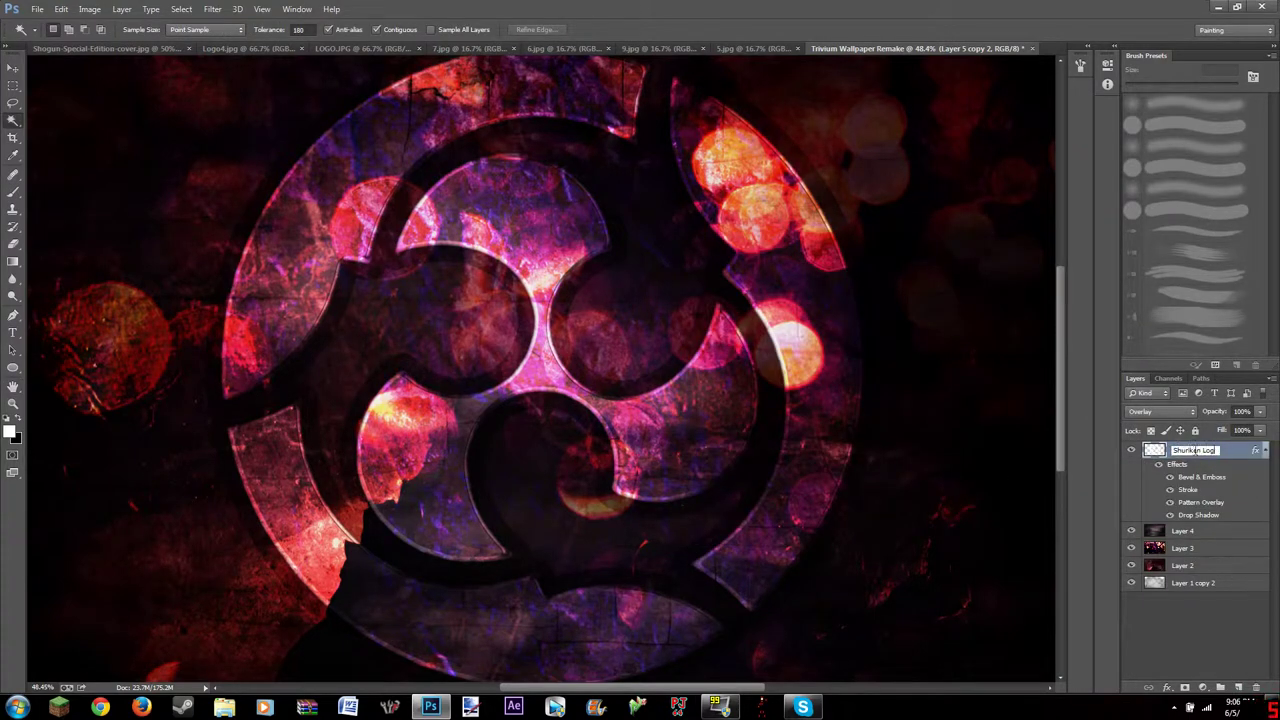
- Name the emblem layer 'Shuriken Logo' and add a new layer named 'Shogun Logo'
key(Return)
key(ctrl+shift+alt+n)
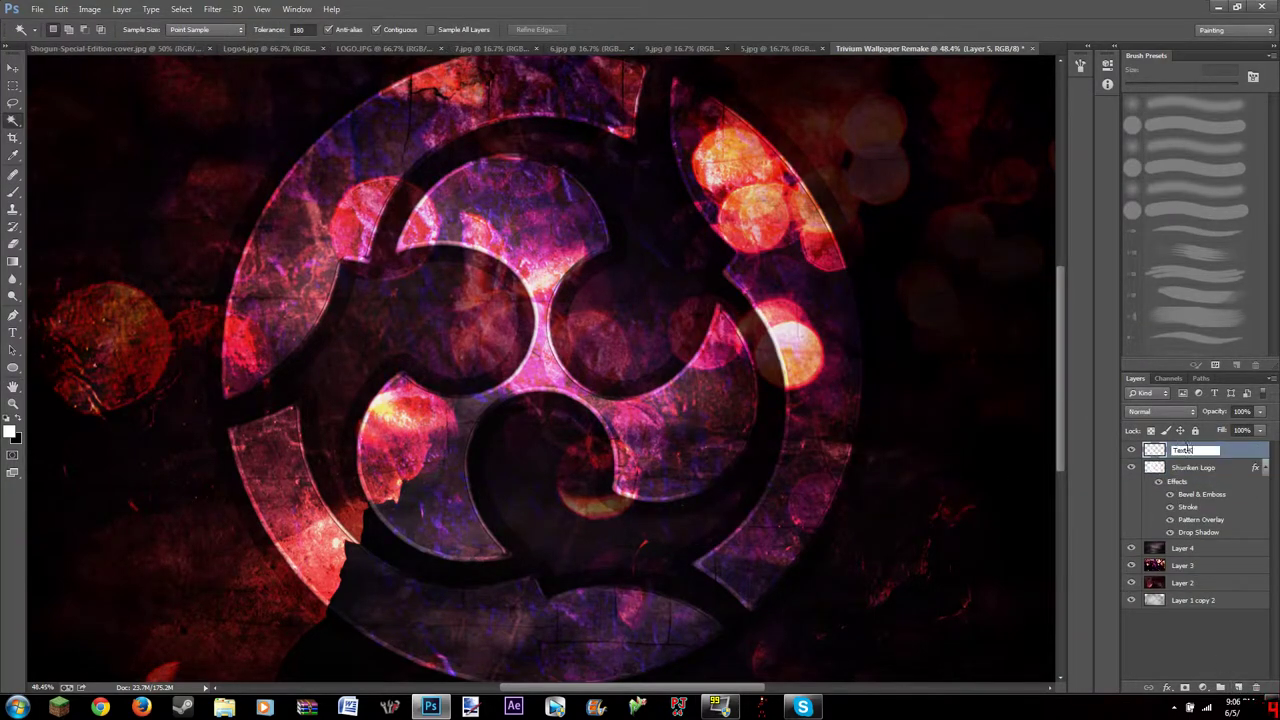
text("Shogun Logo")
key(Return)
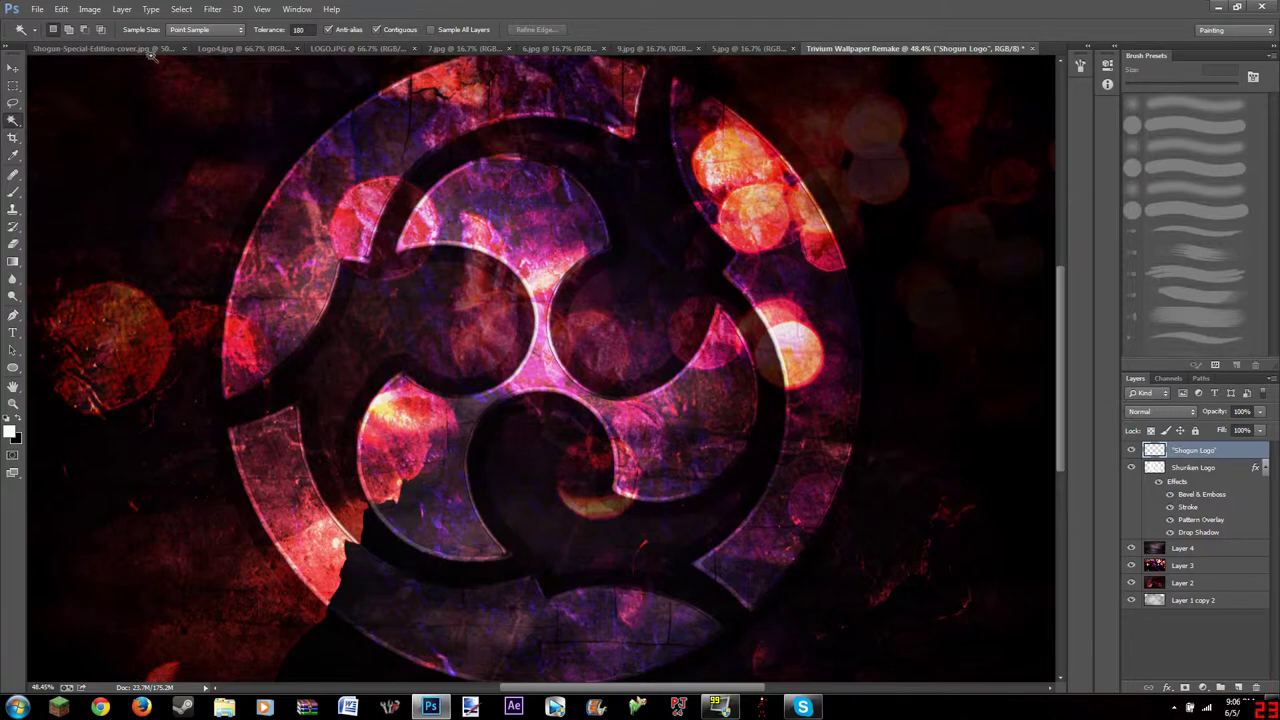
- Paste the Trivium Shogun cover into the wallpaper and enlarge it with Free Transform
click(155, 48)
click(950, 48)
key(ctrl+v)
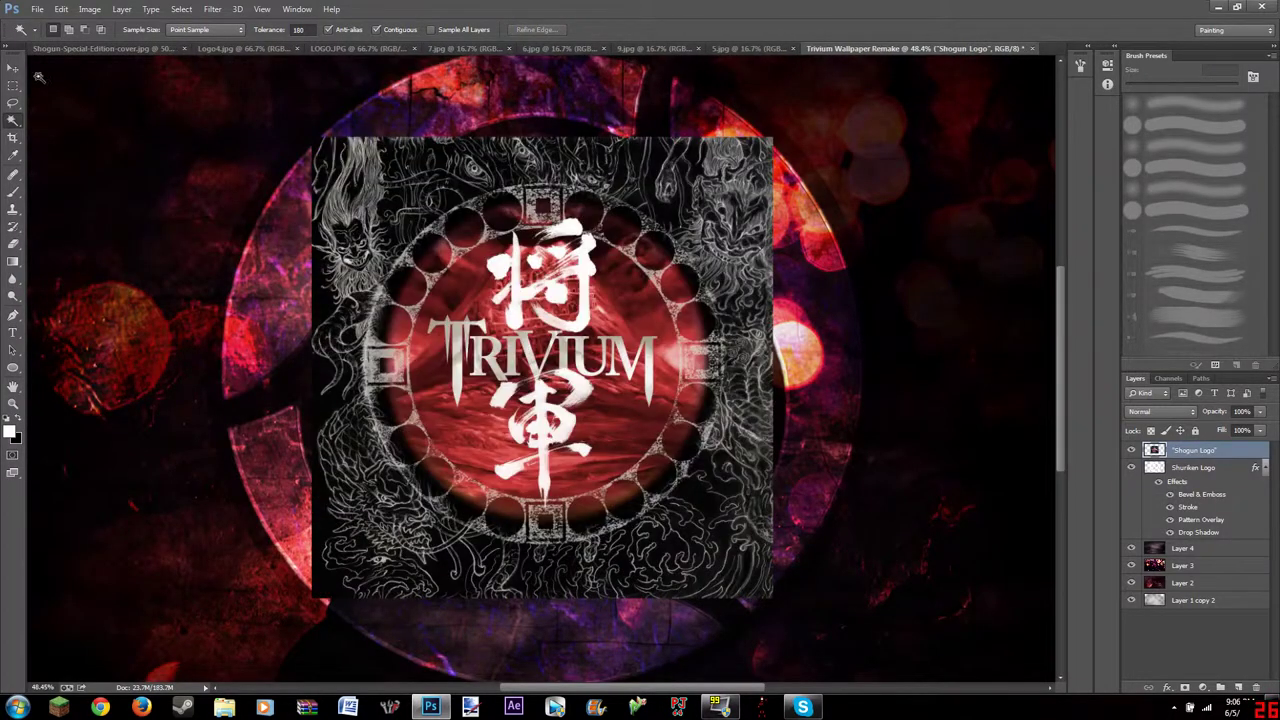
key(ctrl+t)
key(ctrl+0)
drag(686, 252, 772, 172)
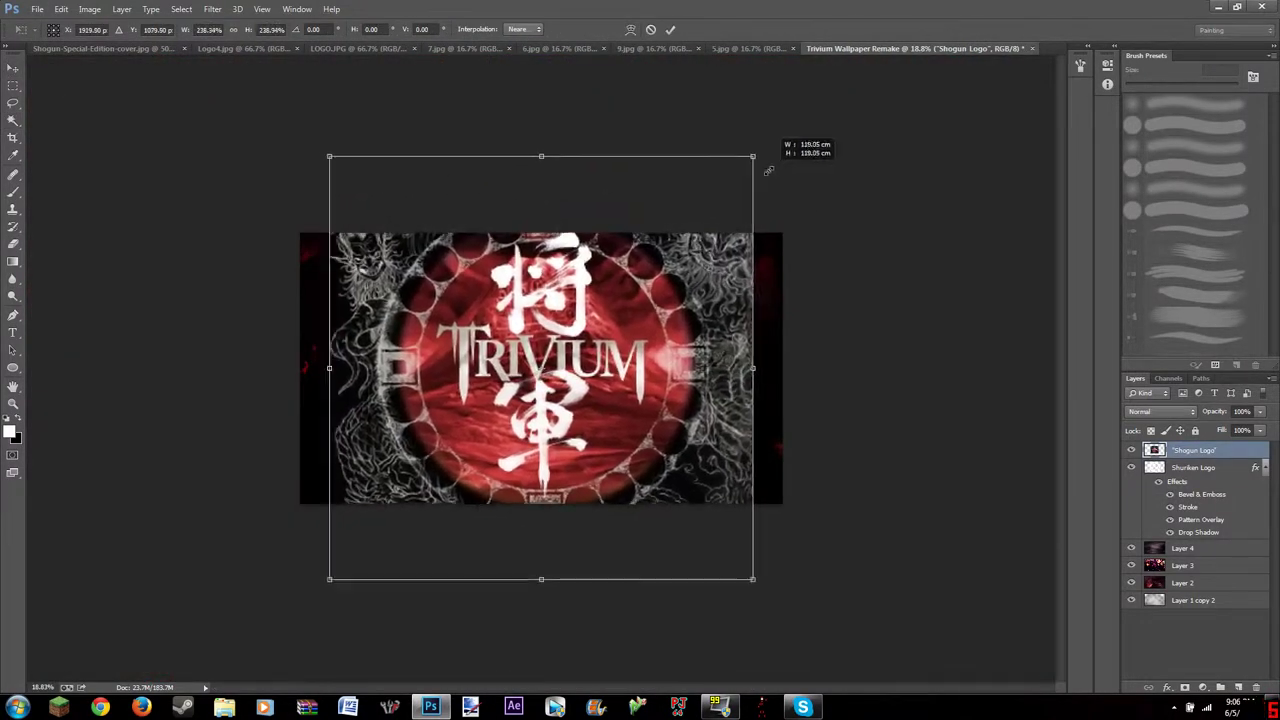
key(Return)
click(1131, 450)
scroll(573, 375, up, 3)
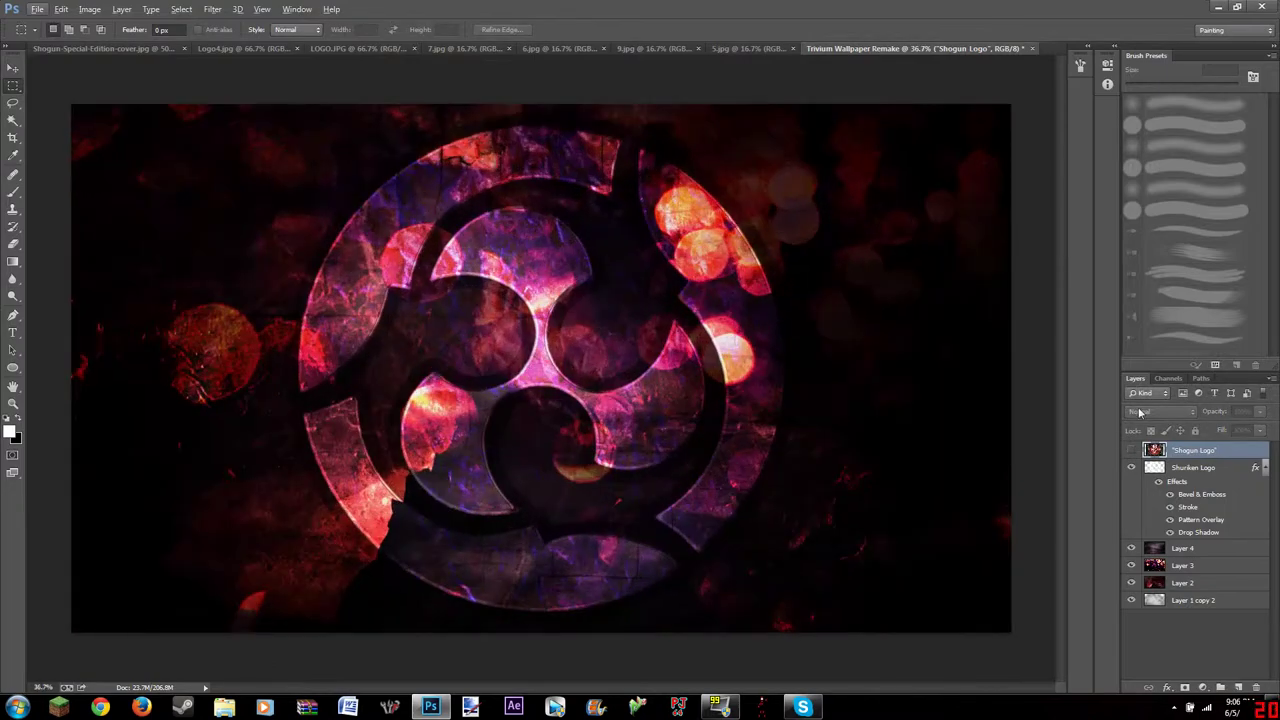
click(1131, 450)
- Try a 128-tolerance Magic Wand selection on the TRIVIUM lettering, then add empty Layer 5
key(w)
double_click(298, 29)
text(128)
click(477, 413)
key(ctrl+d)
key(m)
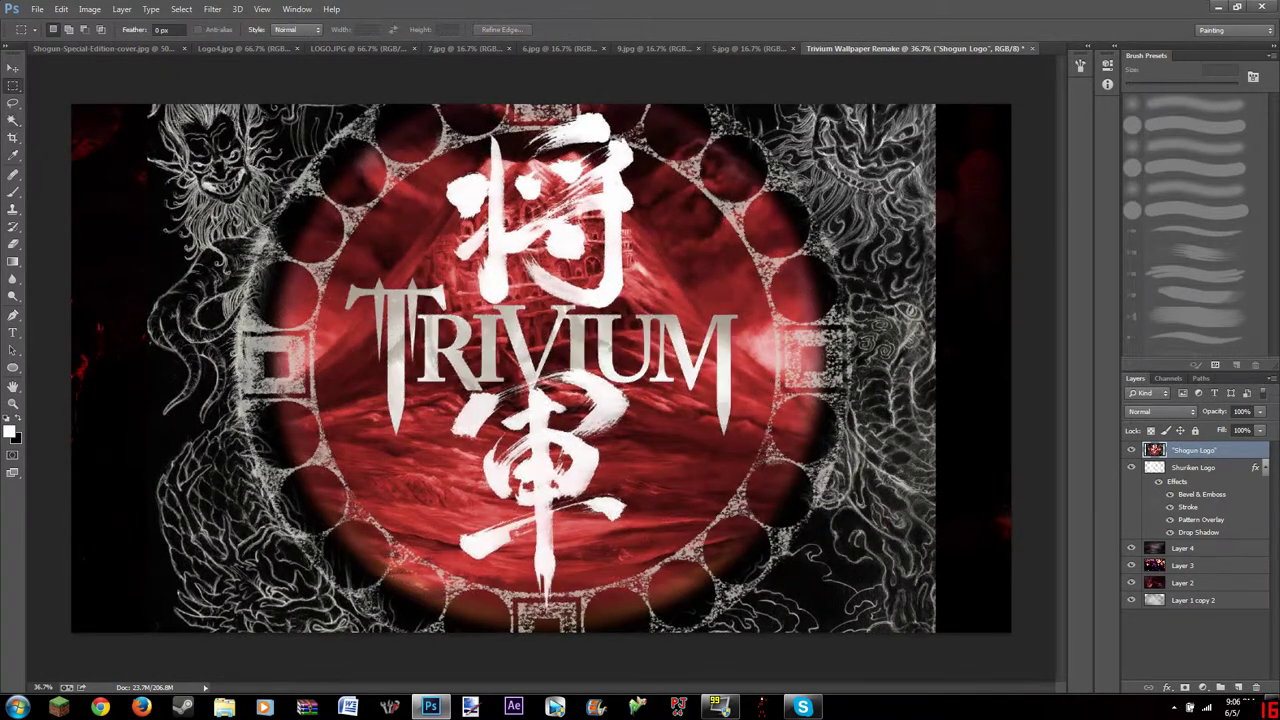
key(b)
click(1238, 687)
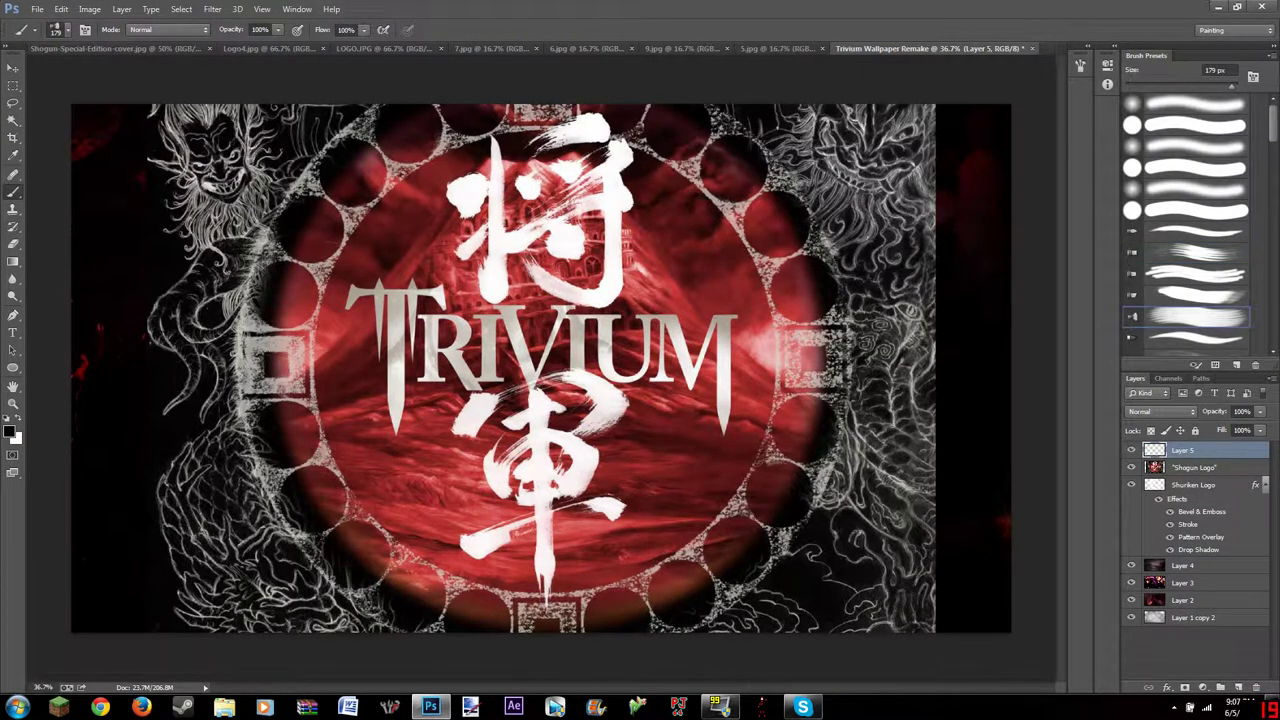
- Set the brush to 78 px and choose the large Round Blunt bristle preset with 1% spacing
drag(1231, 85, 1202, 85)
mouse_move(600, 125)
mouse_down()
mouse_move(535, 145)
mouse_move(465, 200)
mouse_move(480, 200)
mouse_move(466, 197)
mouse_up()
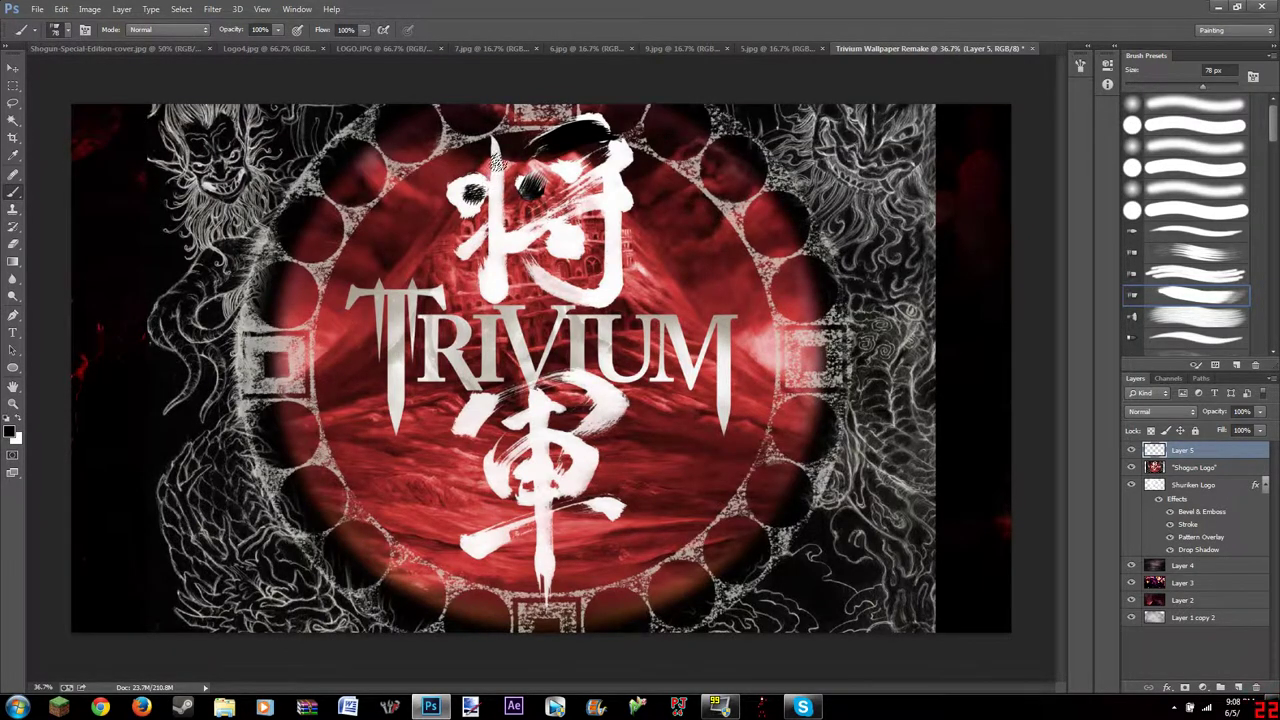
scroll(1200, 250, down, 5)
scroll(1208, 282, down, 3)
scroll(1208, 282, up, 2)
scroll(1215, 260, up, 2)
scroll(1228, 218, up, 2)
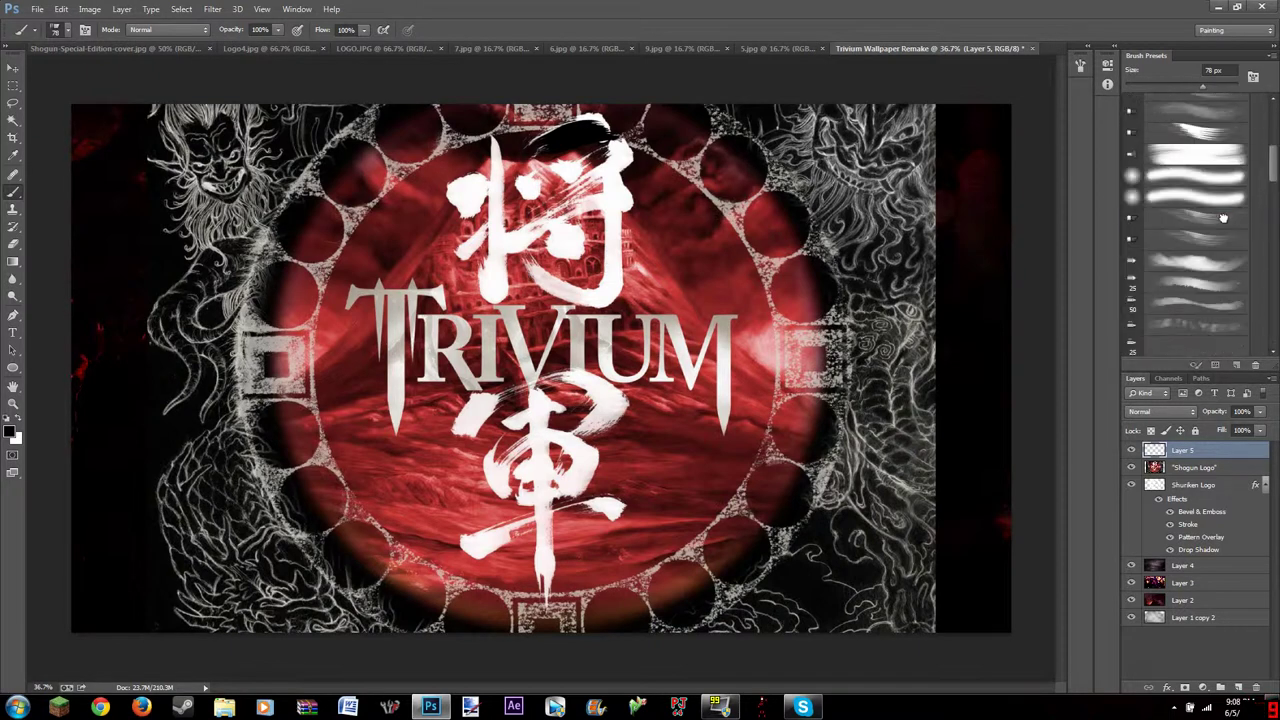
click(1166, 157)
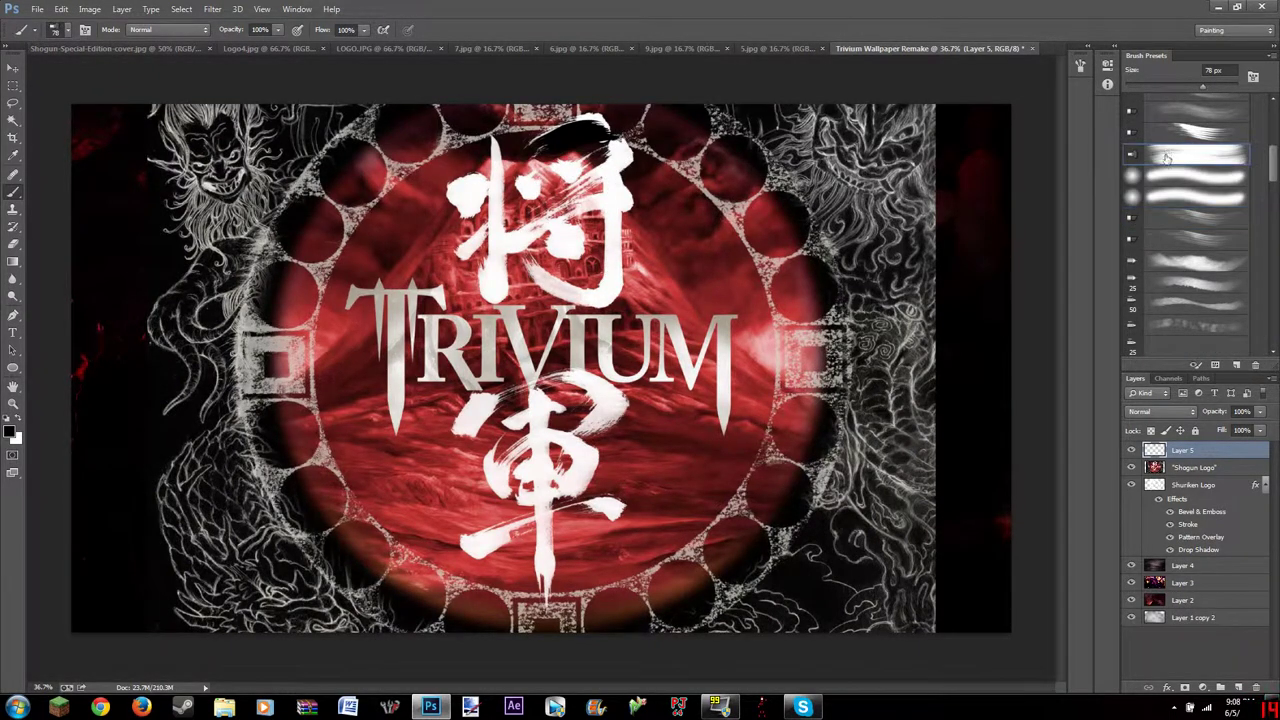
scroll(1125, 228, up, 3)
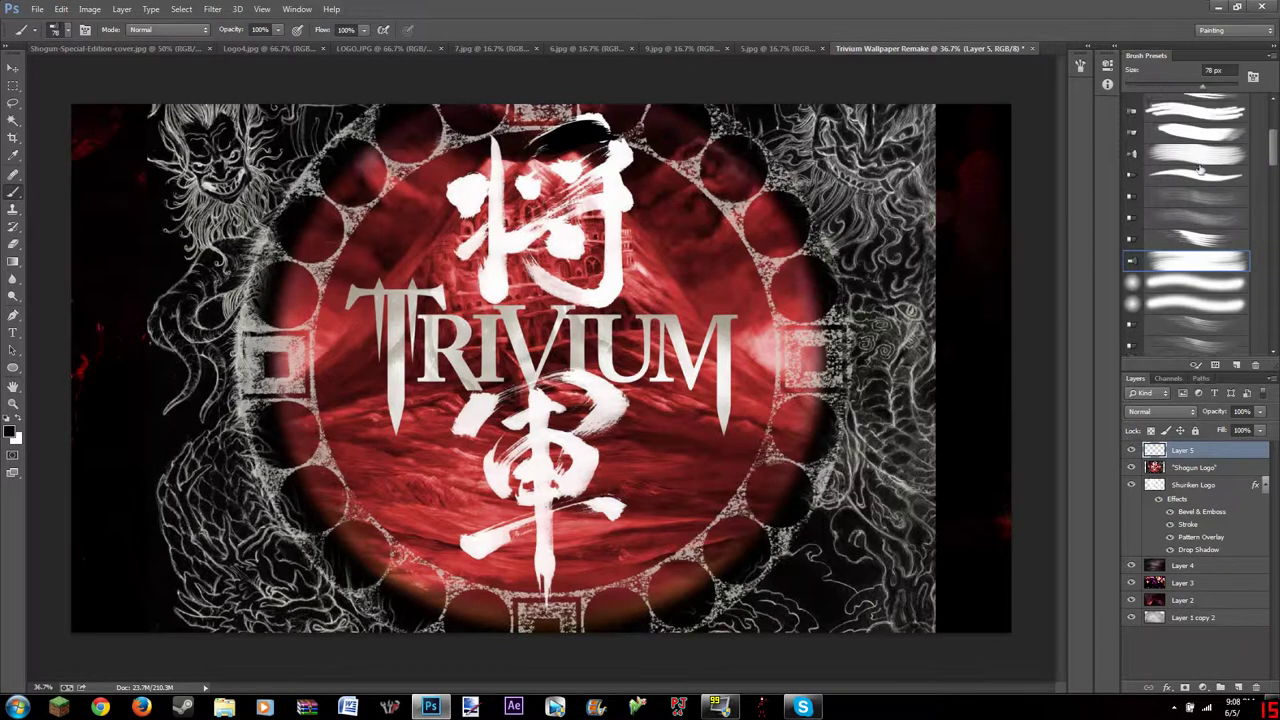
scroll(1125, 228, up, 2)
key(F5)
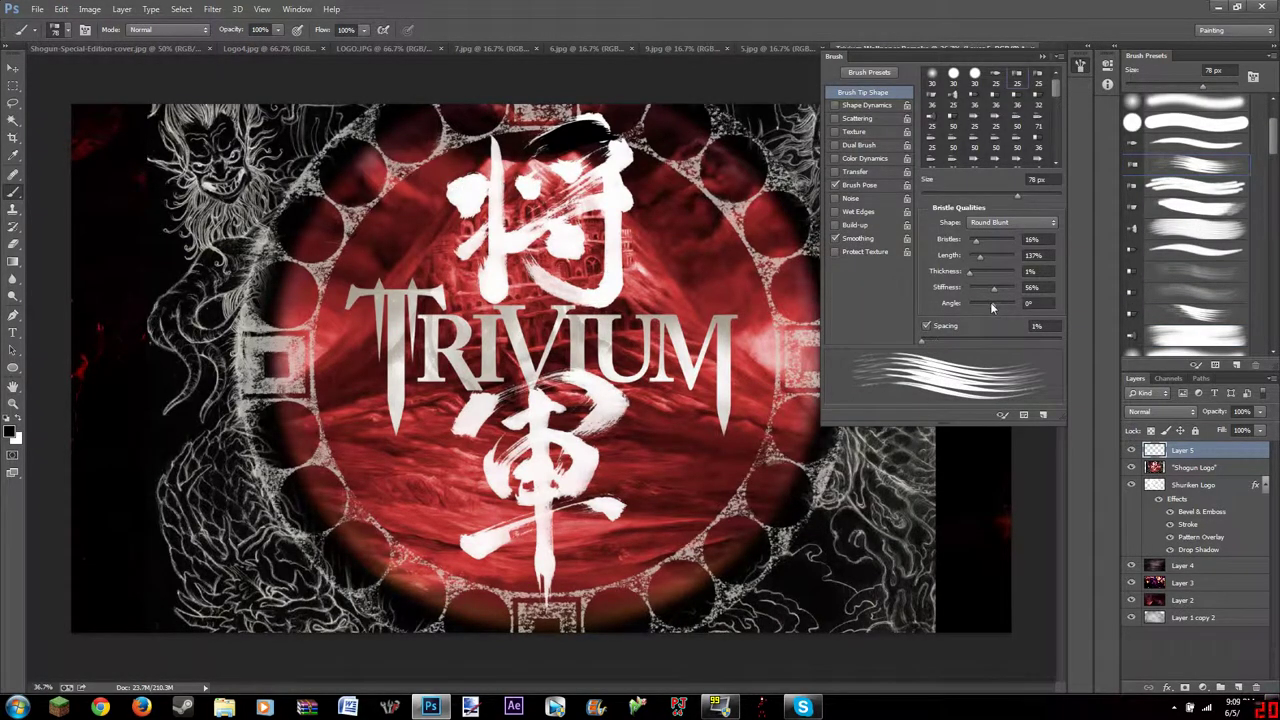
- Lower bristle stiffness to 35% and set the bristle shape to Round Curve
drag(992, 289, 984, 289)
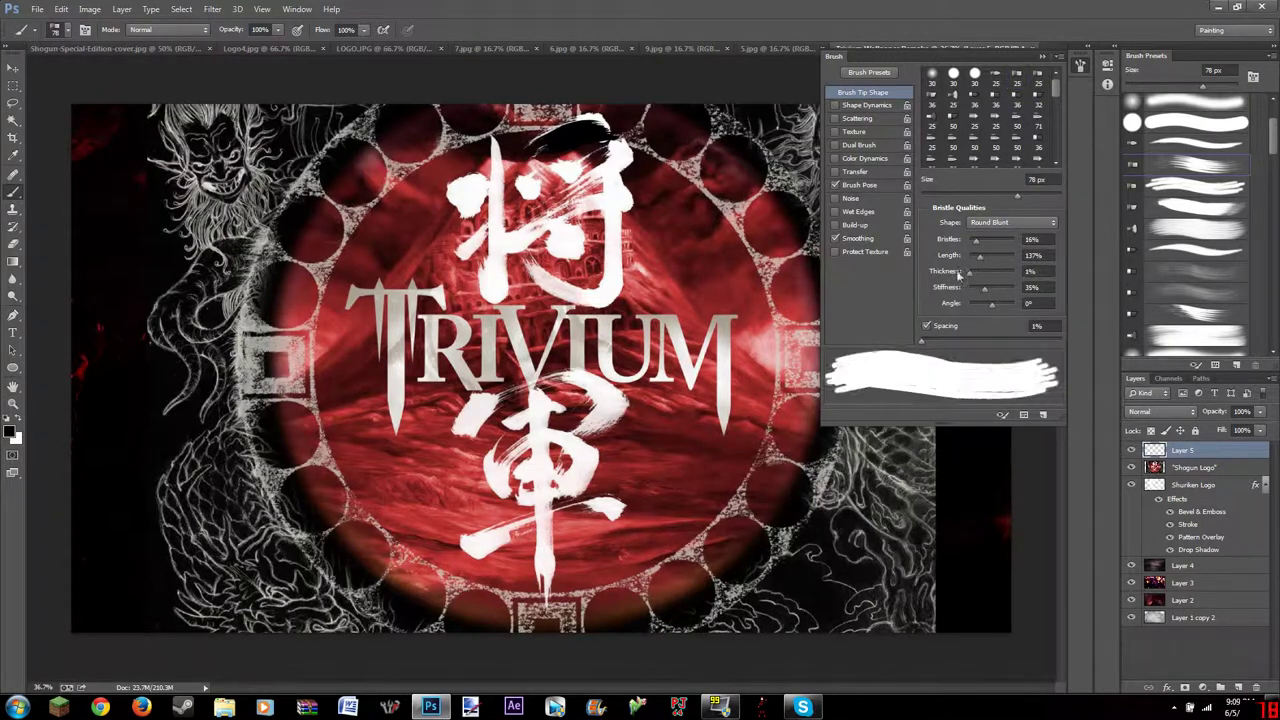
click(1010, 222)
click(985, 289)
click(1010, 222)
click(990, 300)
click(1000, 222)
click(988, 310)
click(1000, 222)
click(988, 257)
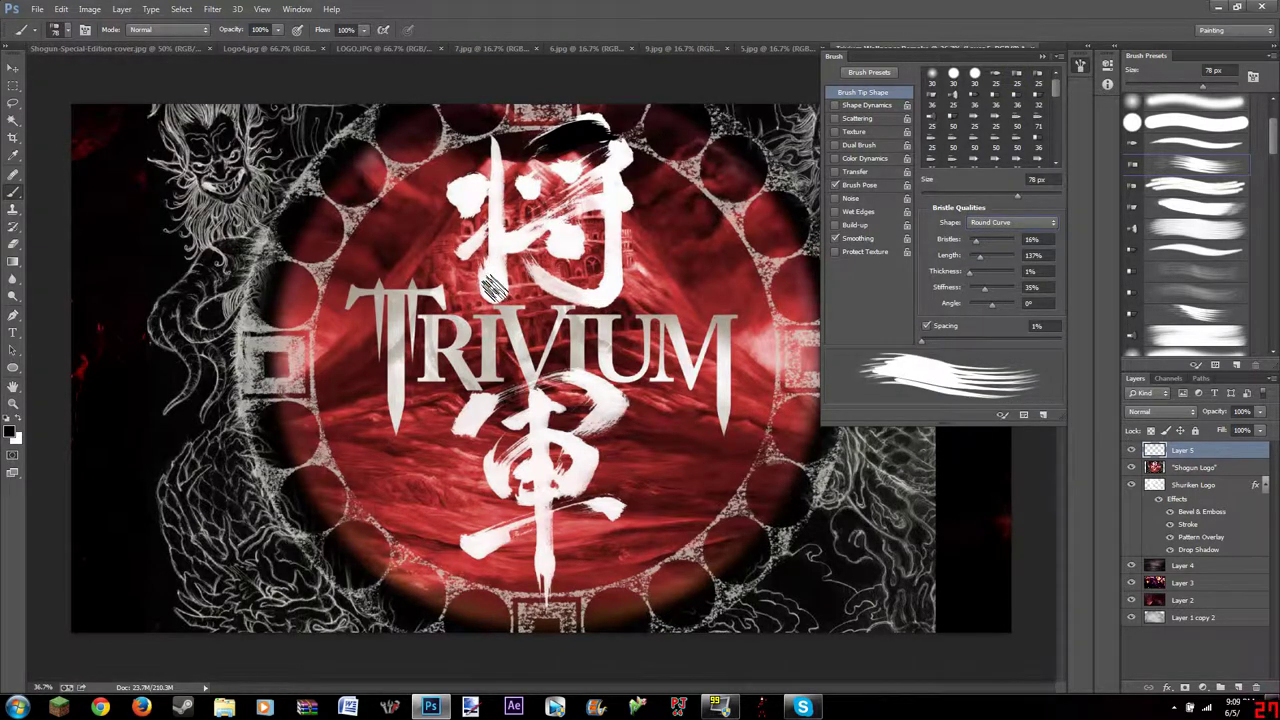
- Tilt the bristle angle to 83° and paint hook and horizontal strokes over 将
drag(492, 122, 492, 300)
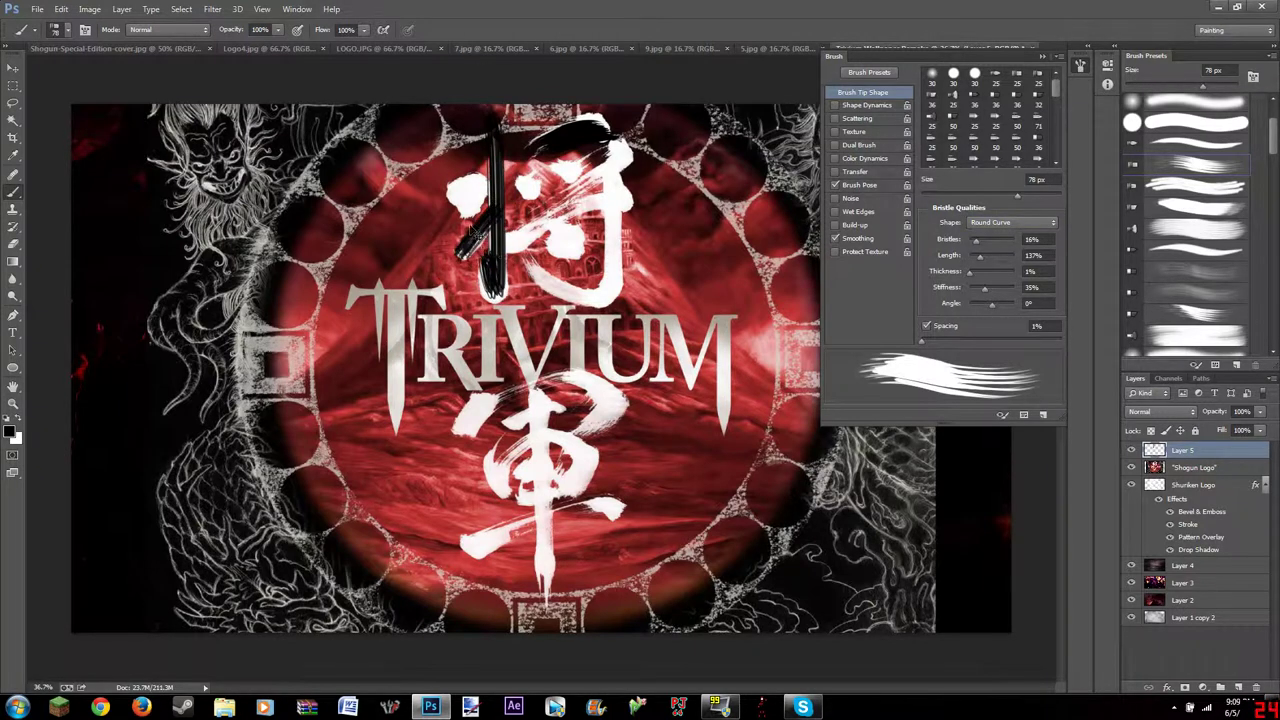
key(ctrl+alt+z)
key(ctrl+alt+z)
drag(992, 303, 1002, 303)
drag(575, 125, 600, 298)
drag(558, 200, 632, 198)
drag(558, 166, 632, 160)
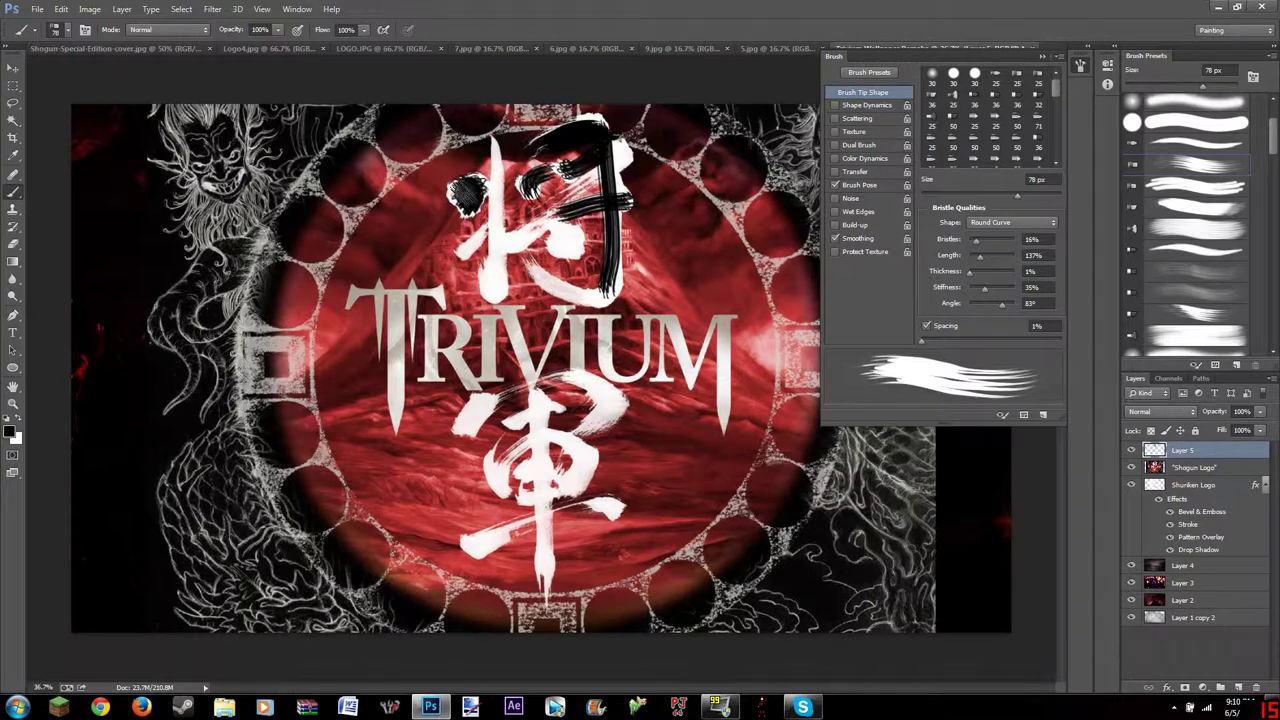
- Paint 将's left vertical and middle and lower horizontals, then hide the Shogun Logo layer
drag(492, 136, 492, 298)
drag(470, 240, 582, 238)
drag(528, 282, 612, 280)
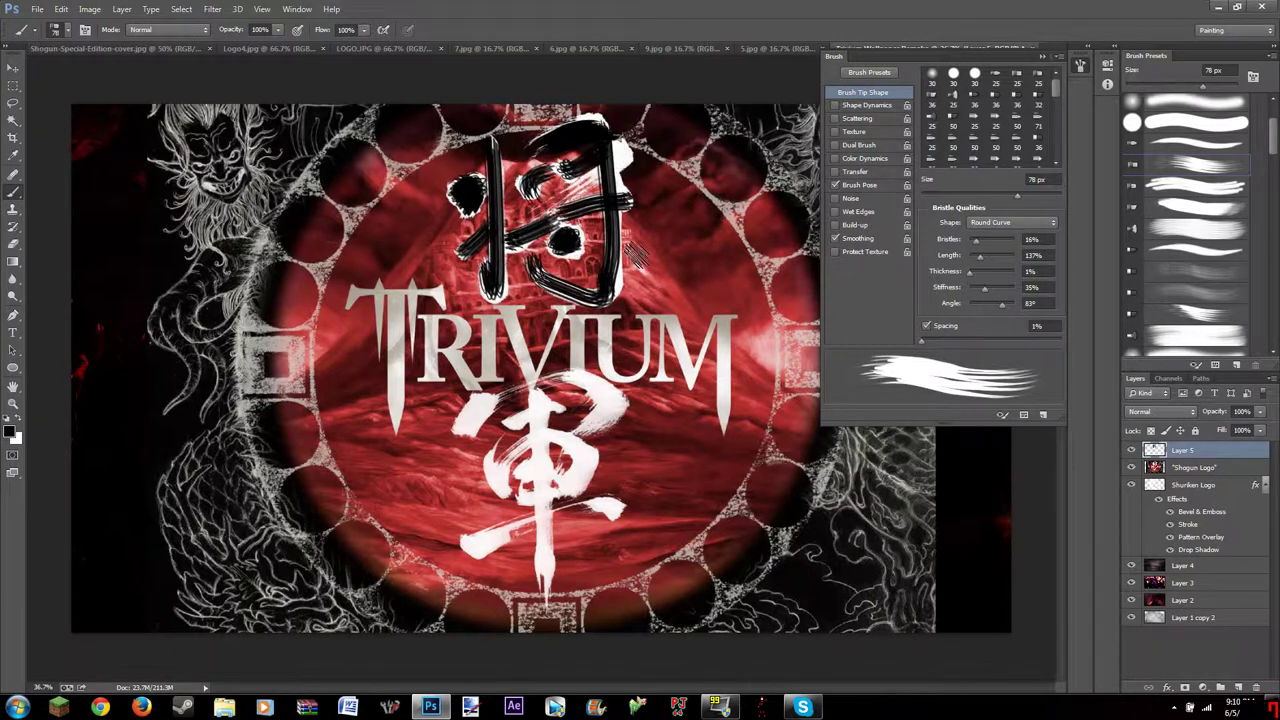
mouse_move(976, 240)
mouse_down()
mouse_move(1006, 256)
mouse_move(968, 267)
mouse_up()
click(836, 131)
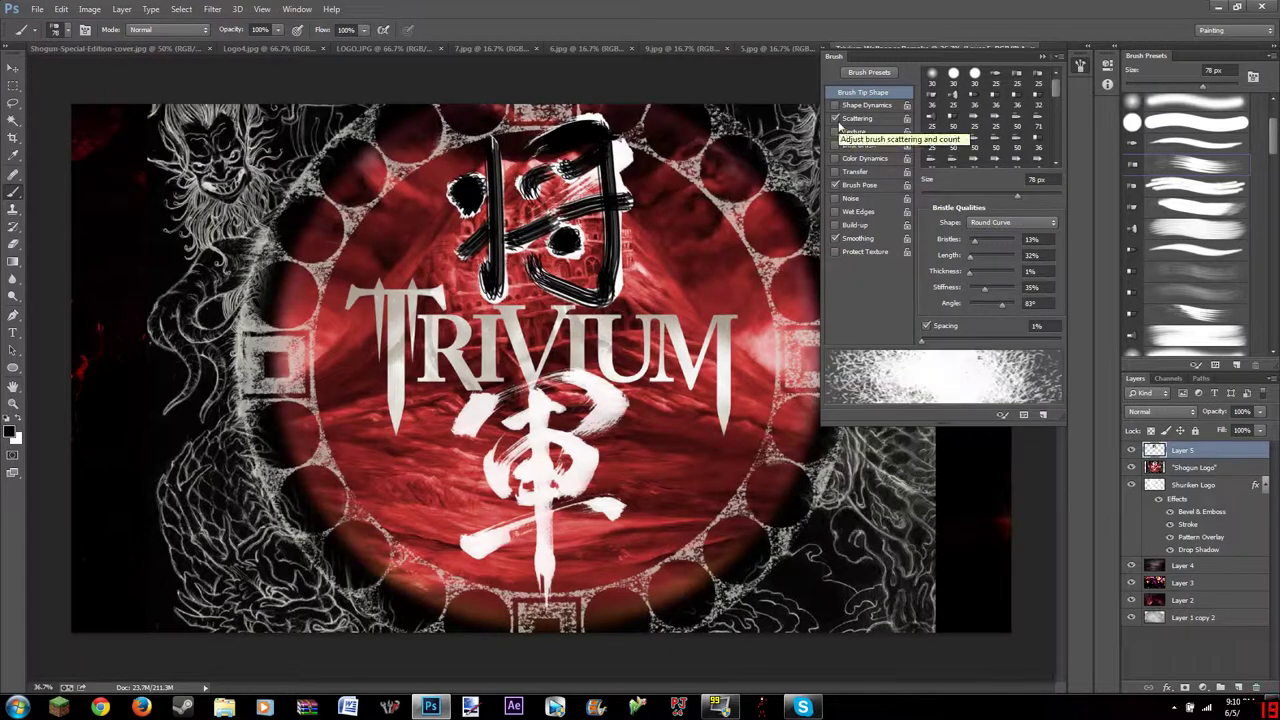
click(1131, 467)
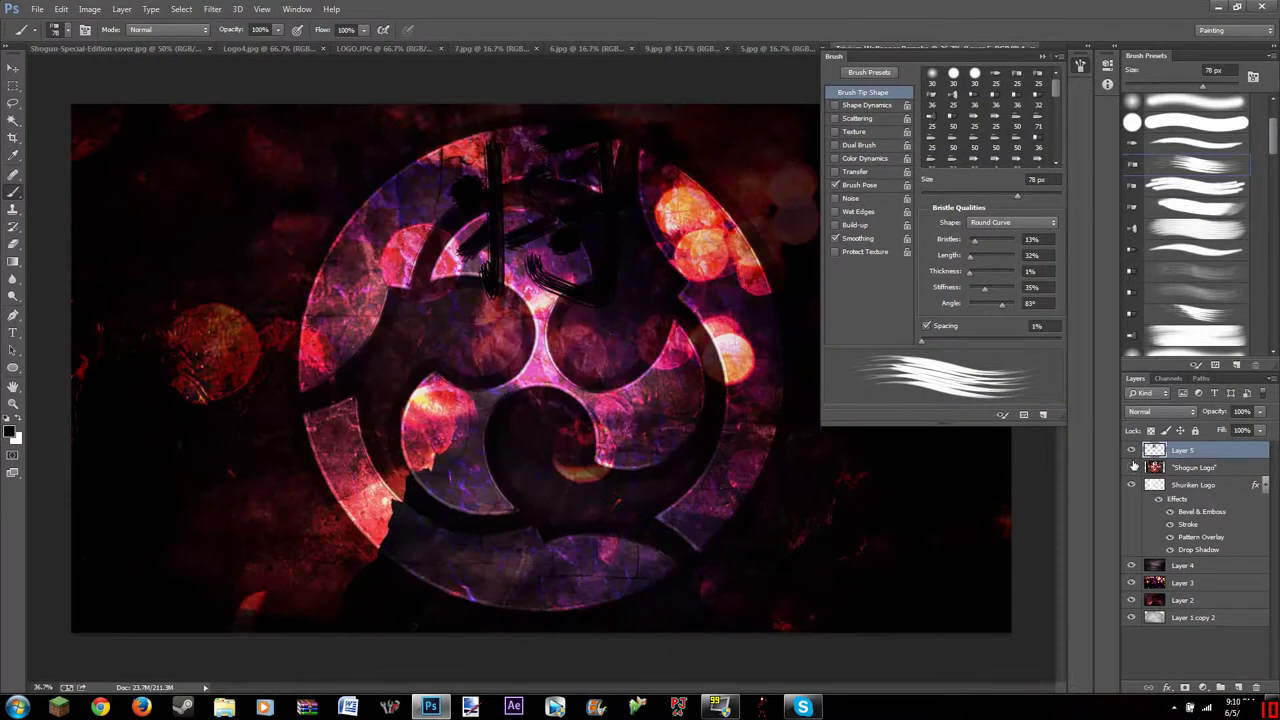
- Clear the trial strokes from Layer 5 and show and select the Shogun Logo layer
key(ctrl+i)
key(Delete)
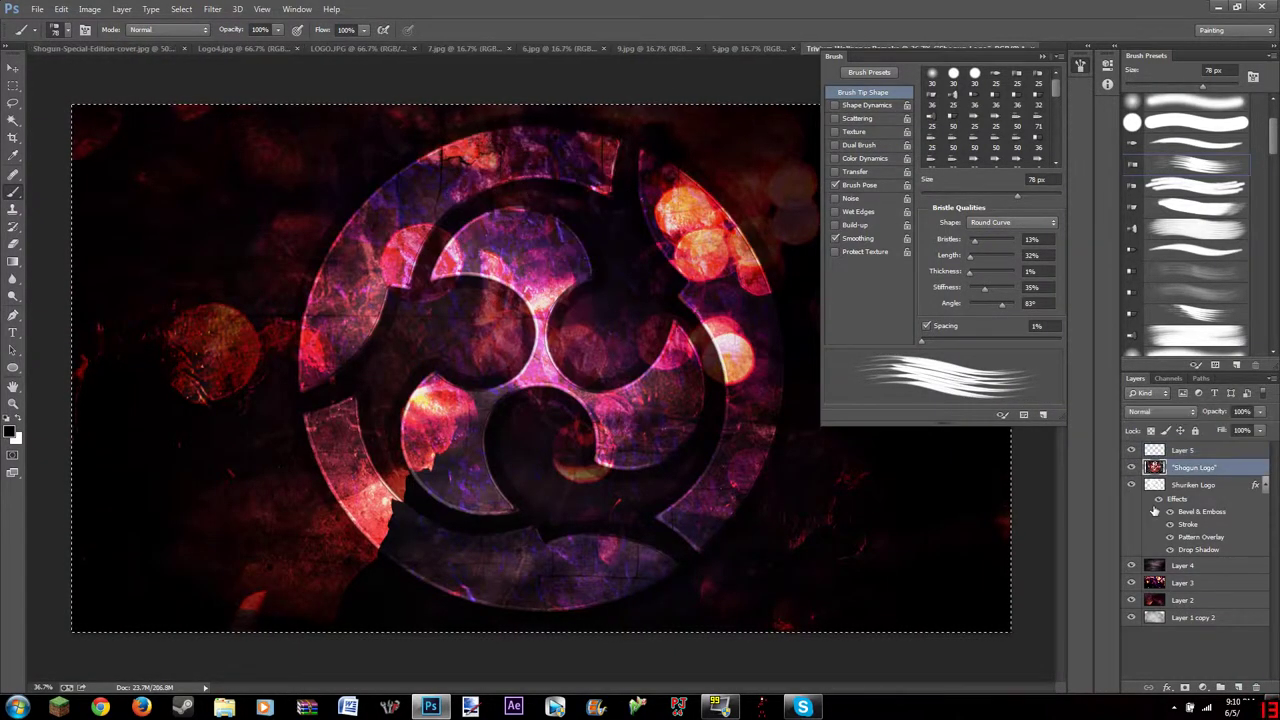
click(1131, 467)
click(1193, 467)
- Retune the bristles to Length 465%, Thickness 7%, Stiffness 28% and Angle -121°
mouse_move(970, 271)
mouse_down()
mouse_move(1006, 288)
mouse_move(981, 288)
mouse_up()
drag(1002, 303, 996, 303)
mouse_move(974, 240)
mouse_down()
mouse_move(992, 255)
mouse_move(968, 271)
mouse_move(1011, 256)
mouse_up()
drag(600, 195, 622, 318)
key(ctrl+z)
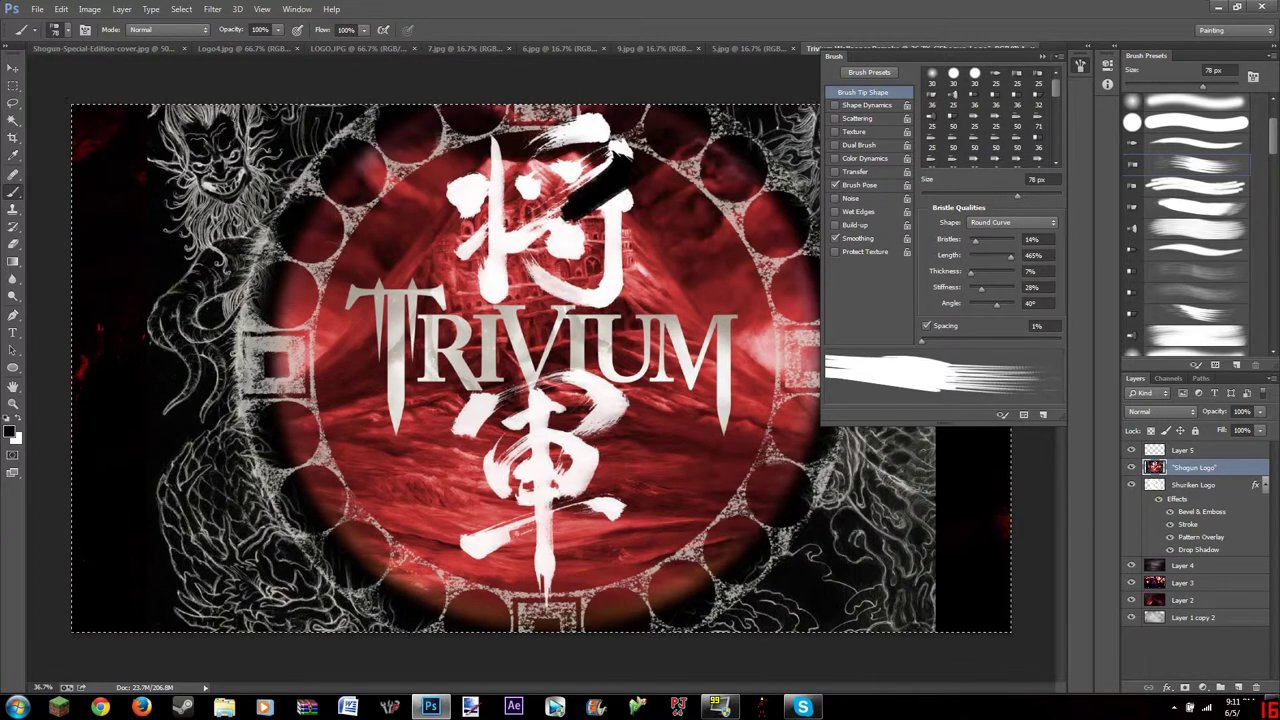
drag(996, 303, 977, 303)
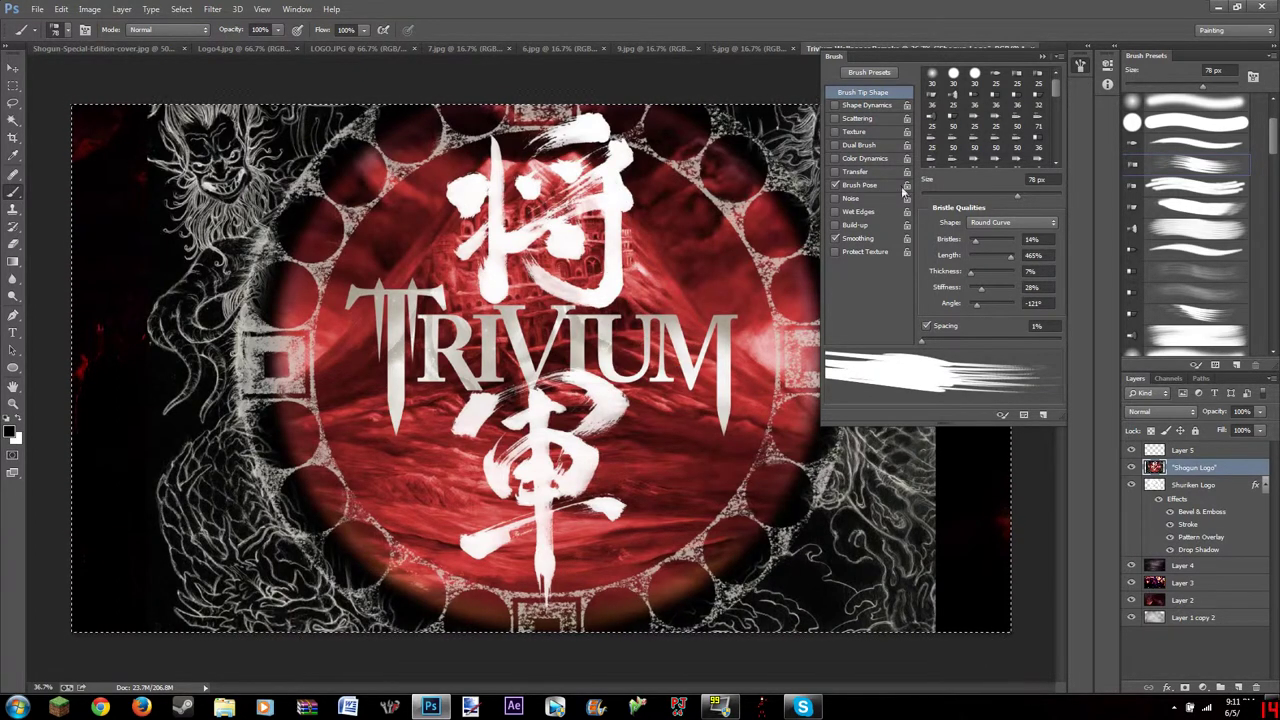
scroll(1190, 220, down, 3)
- Pick the flat fan brush preset and thin its bristles to 19%
click(1190, 165)
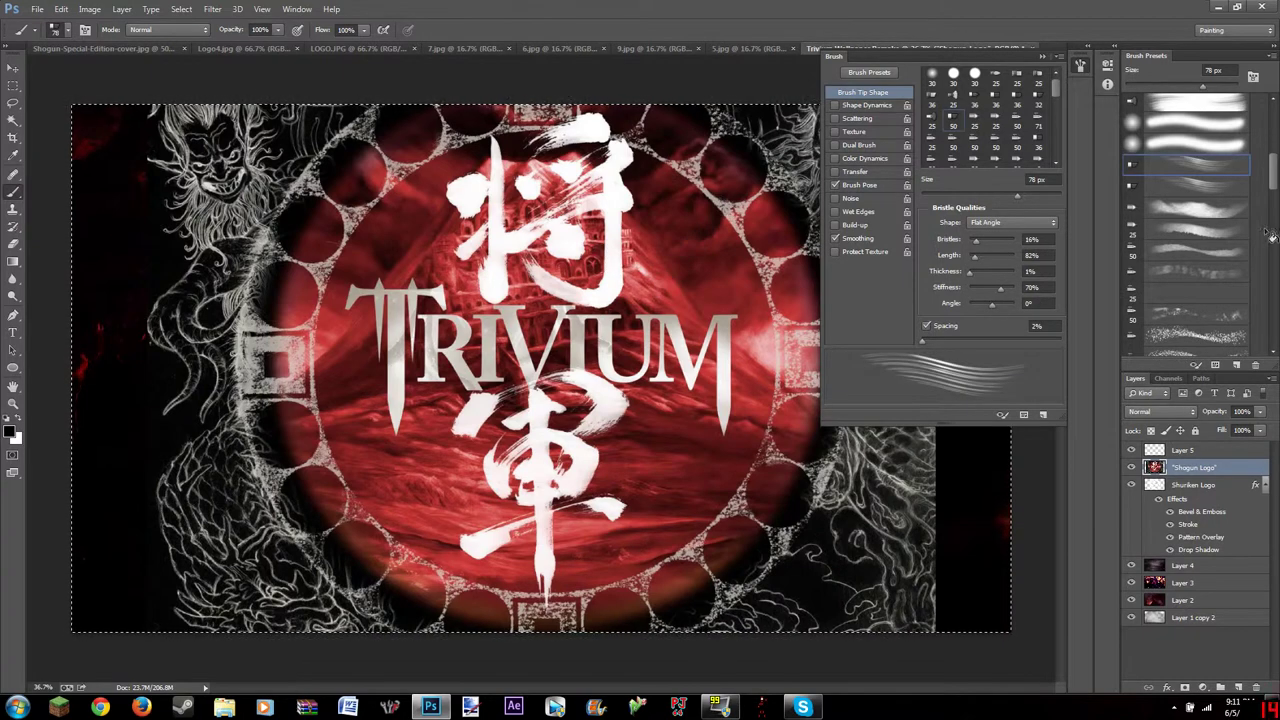
scroll(1272, 234, up, 1)
click(1190, 165)
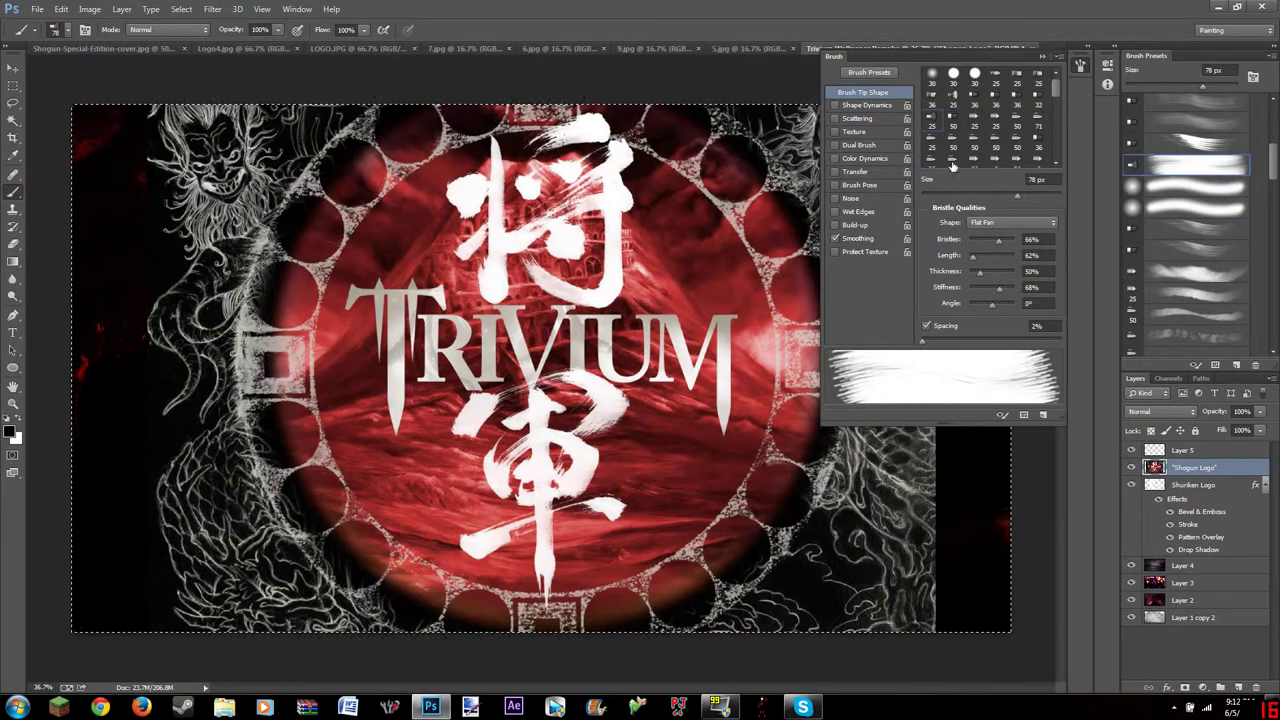
drag(979, 272, 973, 272)
drag(617, 152, 620, 272)
key(ctrl+z)
- Try Wet Edges, Scattering and Shape Dynamics, testing each with undone strokes
click(835, 211)
click(835, 118)
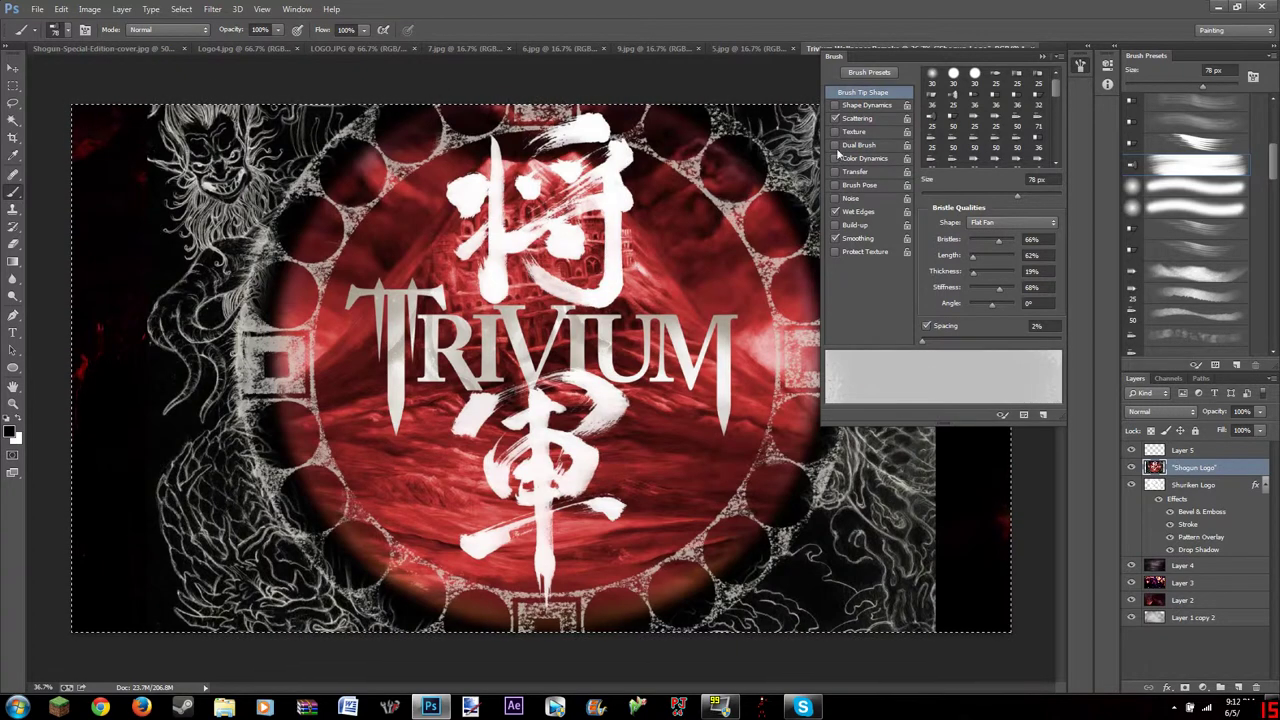
click(835, 118)
click(835, 211)
drag(620, 156, 540, 300)
key(ctrl+z)
click(835, 105)
drag(620, 150, 520, 310)
key(ctrl+z)
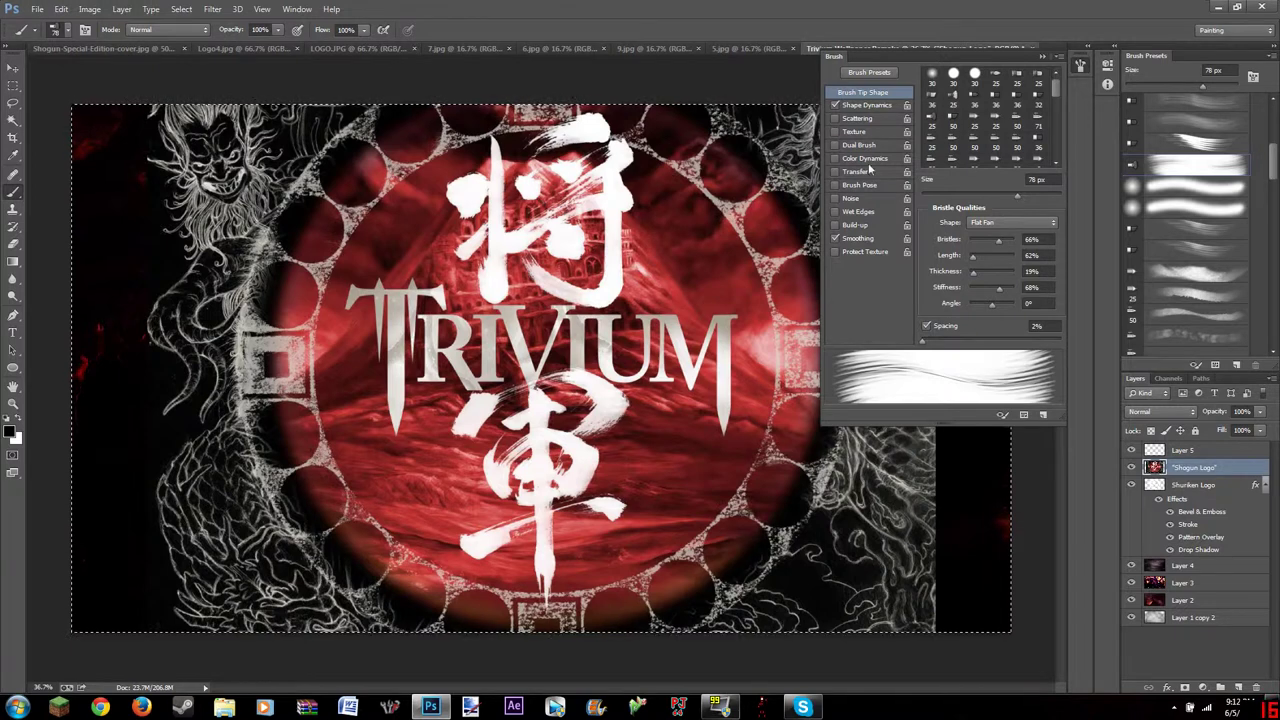
- Set the bristle shape to Round Fan and brush size to 59 px, testing strokes on 将
click(996, 222)
click(1000, 271)
drag(615, 150, 600, 300)
key(ctrl+z)
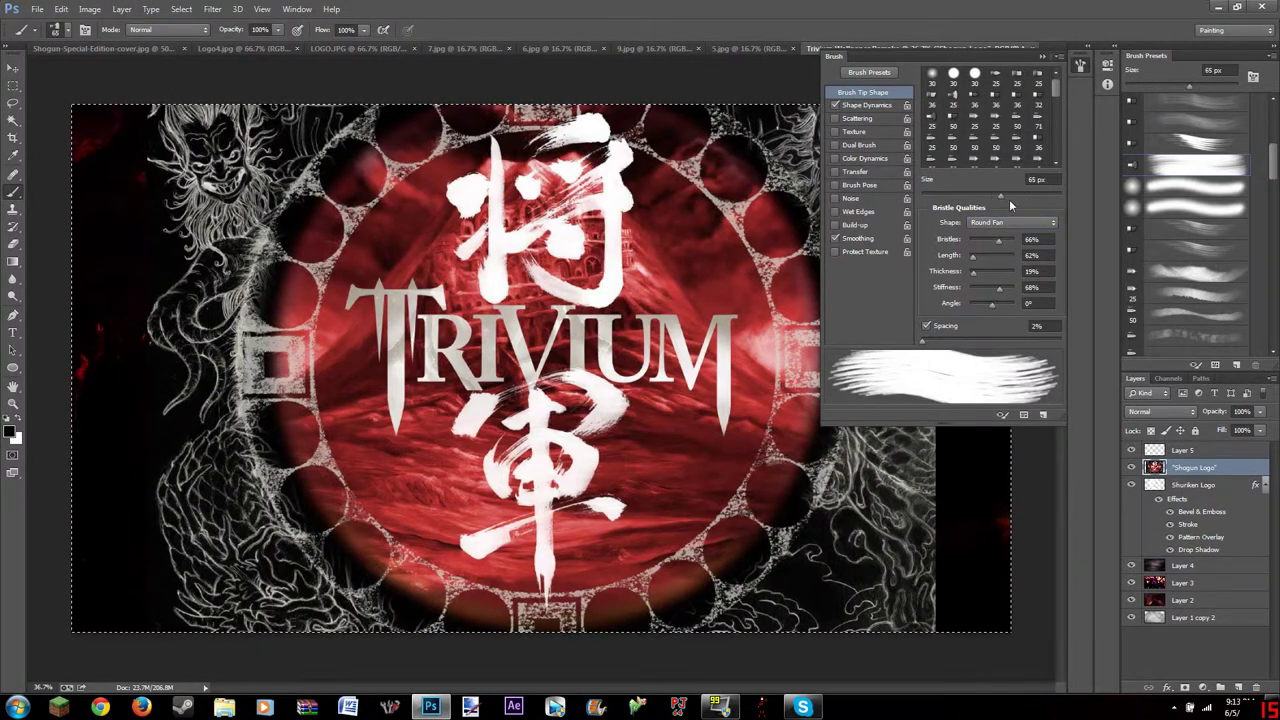
drag(580, 237, 527, 187)
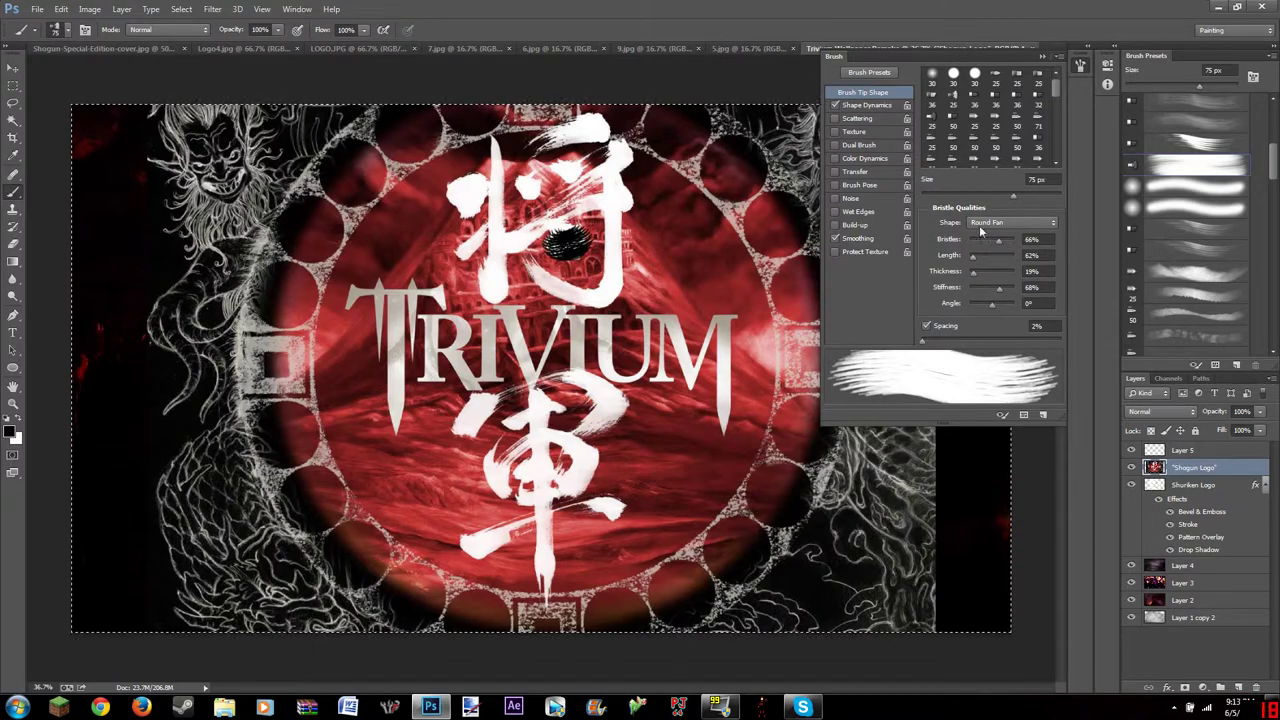
drag(1005, 193, 996, 193)
drag(615, 156, 600, 288)
key(ctrl+z)
drag(608, 160, 540, 280)
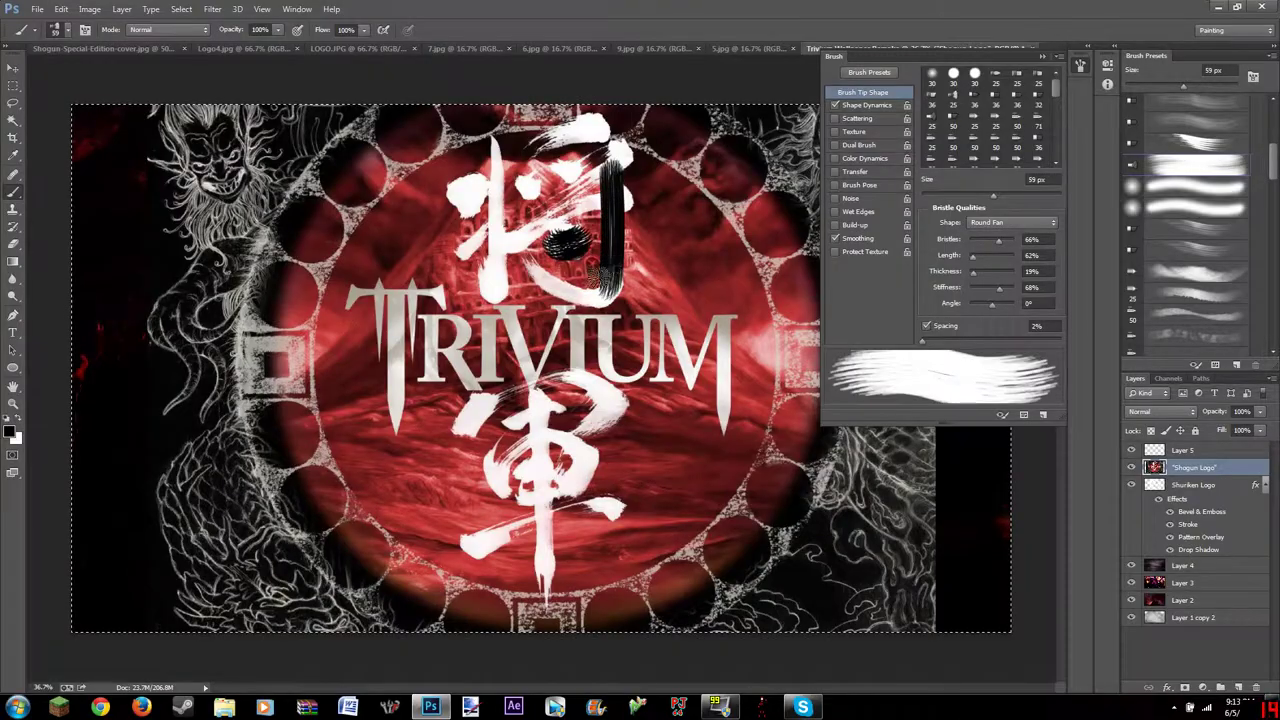
key(ctrl+alt+z)
key(ctrl+alt+z)
key(ctrl+alt+z)
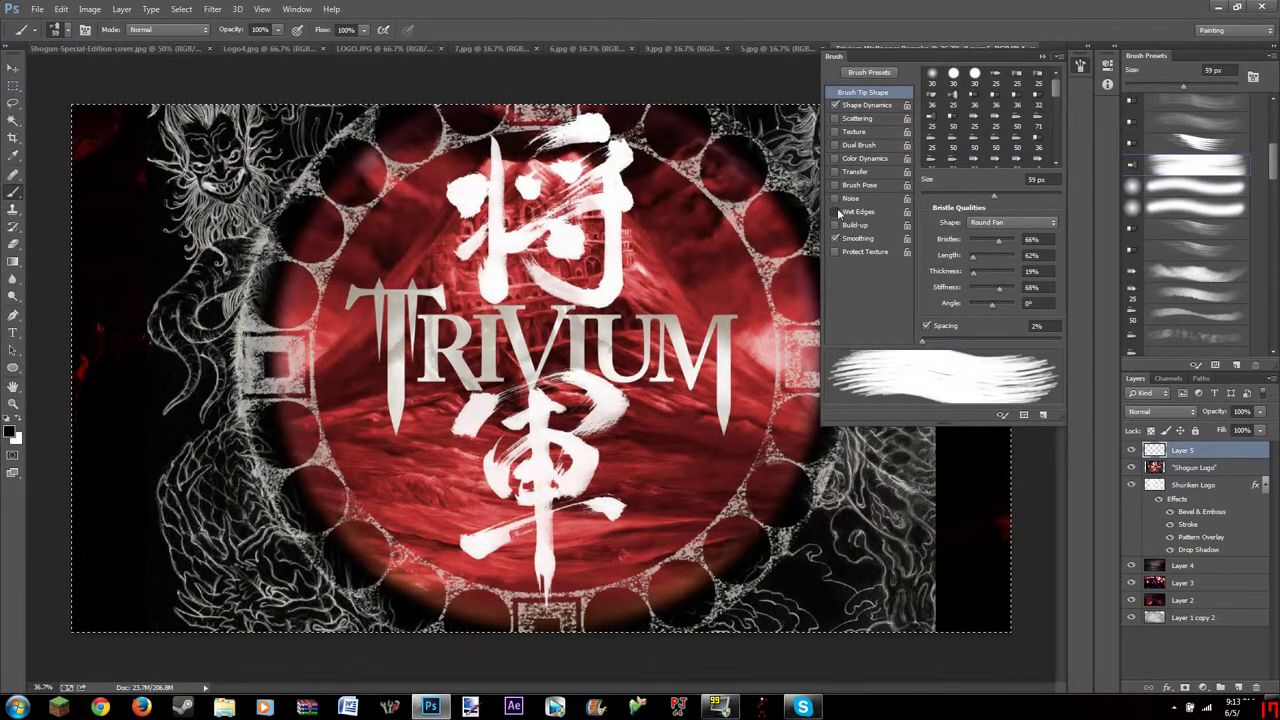
- Paint grey strokes down 将's left vertical and across its upper right
drag(610, 172, 605, 300)
key(ctrl+z)
drag(495, 292, 492, 150)
mouse_move(470, 195)
mouse_down()
mouse_move(476, 252)
mouse_move(625, 194)
mouse_up()
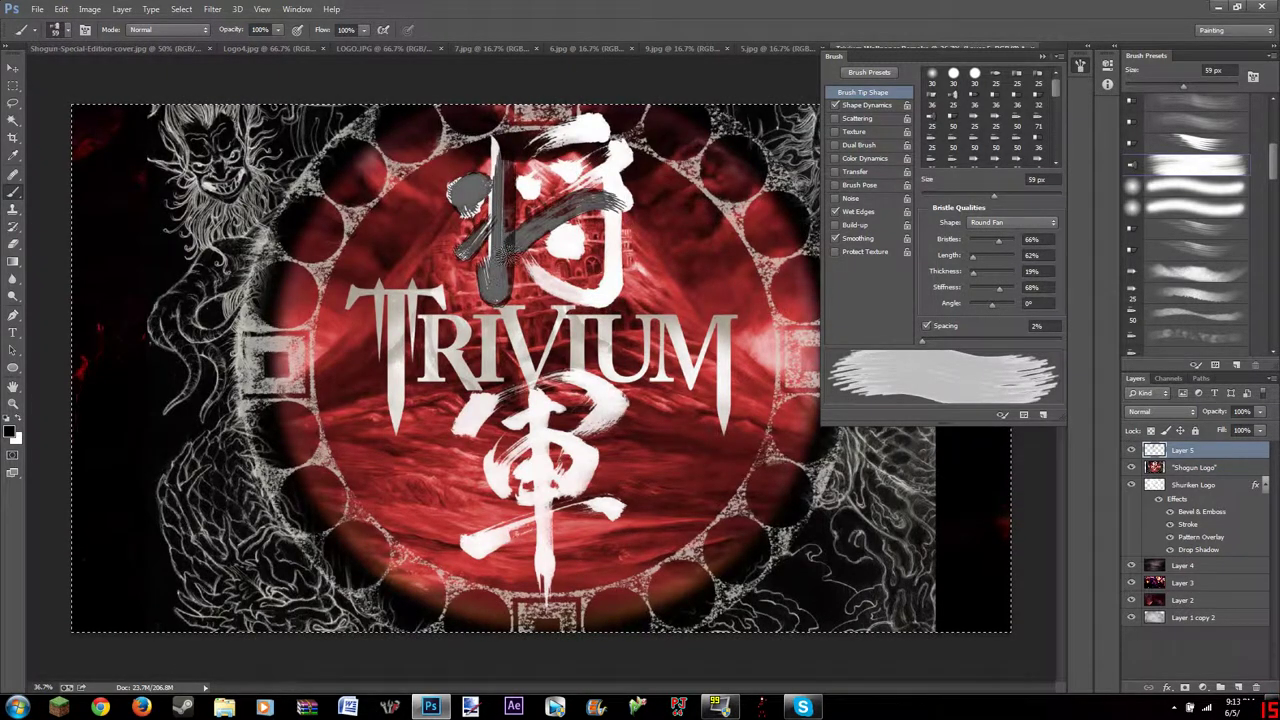
key(ctrl+z)
mouse_move(505, 250)
mouse_down()
mouse_move(584, 210)
mouse_move(578, 198)
mouse_up()
key(e)
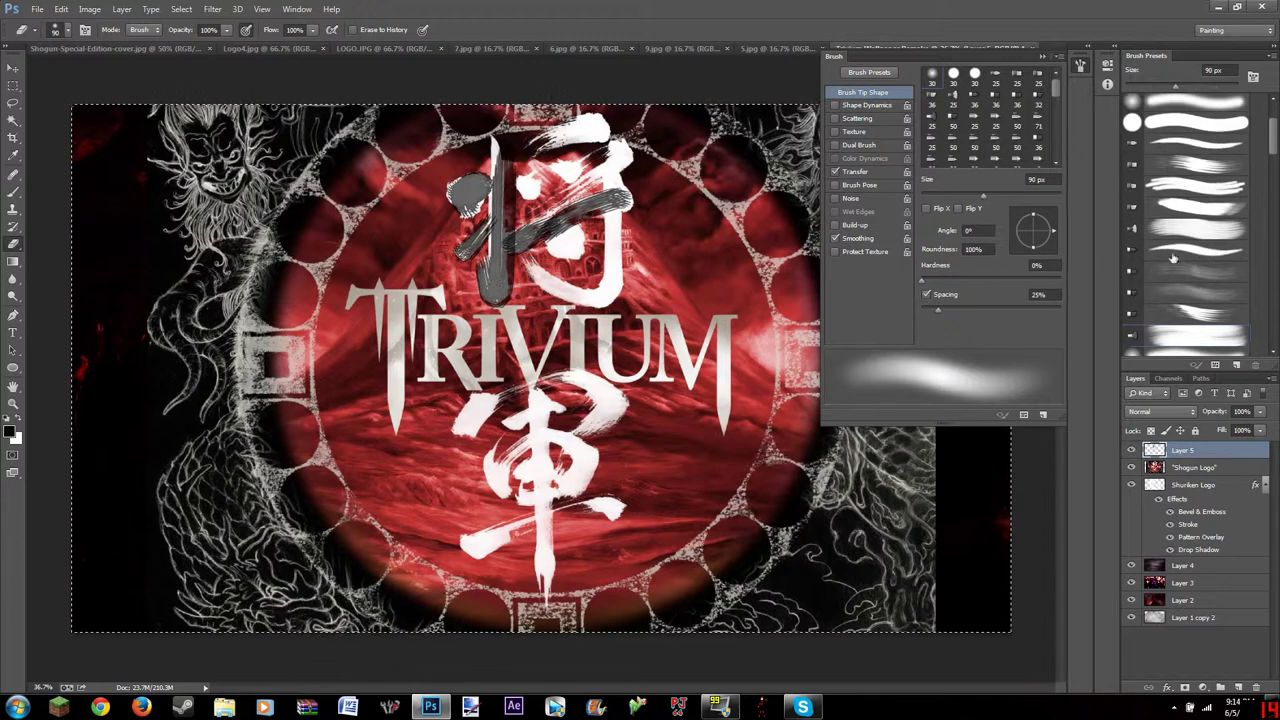
- Paint grey strokes across the top of 将 and a hooked stroke on its right part at 45 px
key(b)
drag(535, 157, 608, 132)
key(bracketleft)
key(bracketleft)
key(bracketleft)
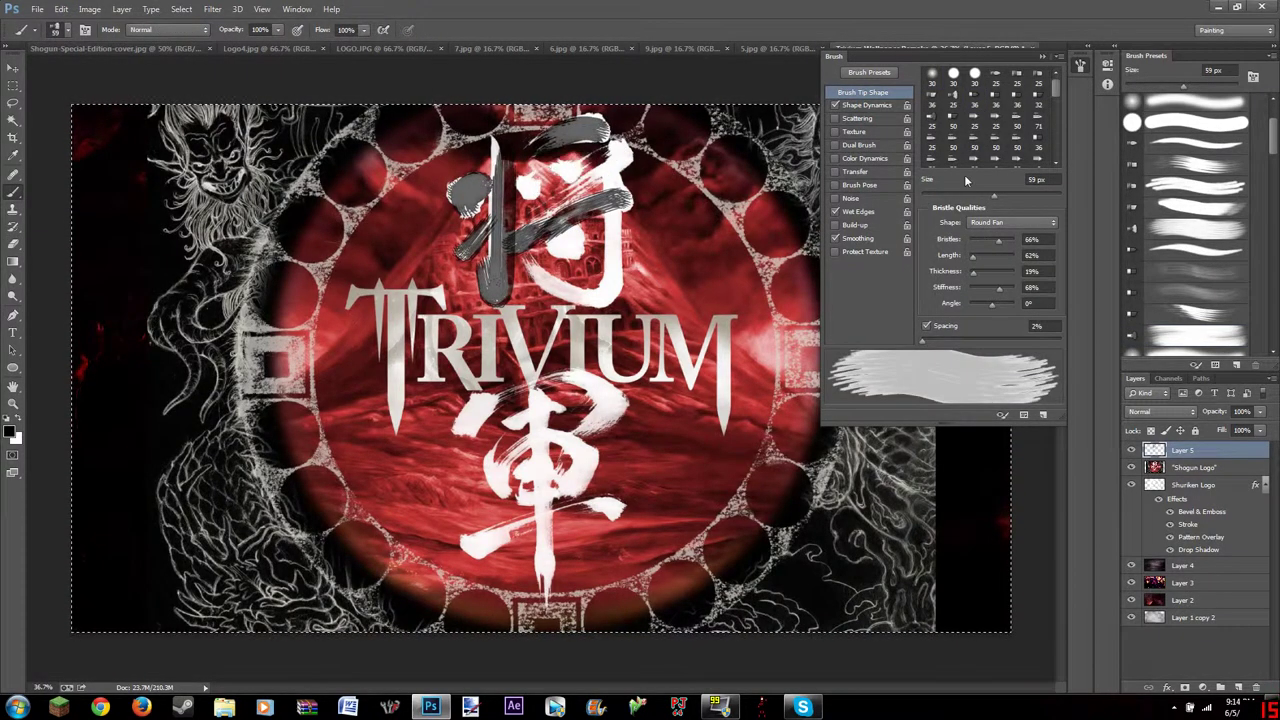
drag(545, 215, 617, 150)
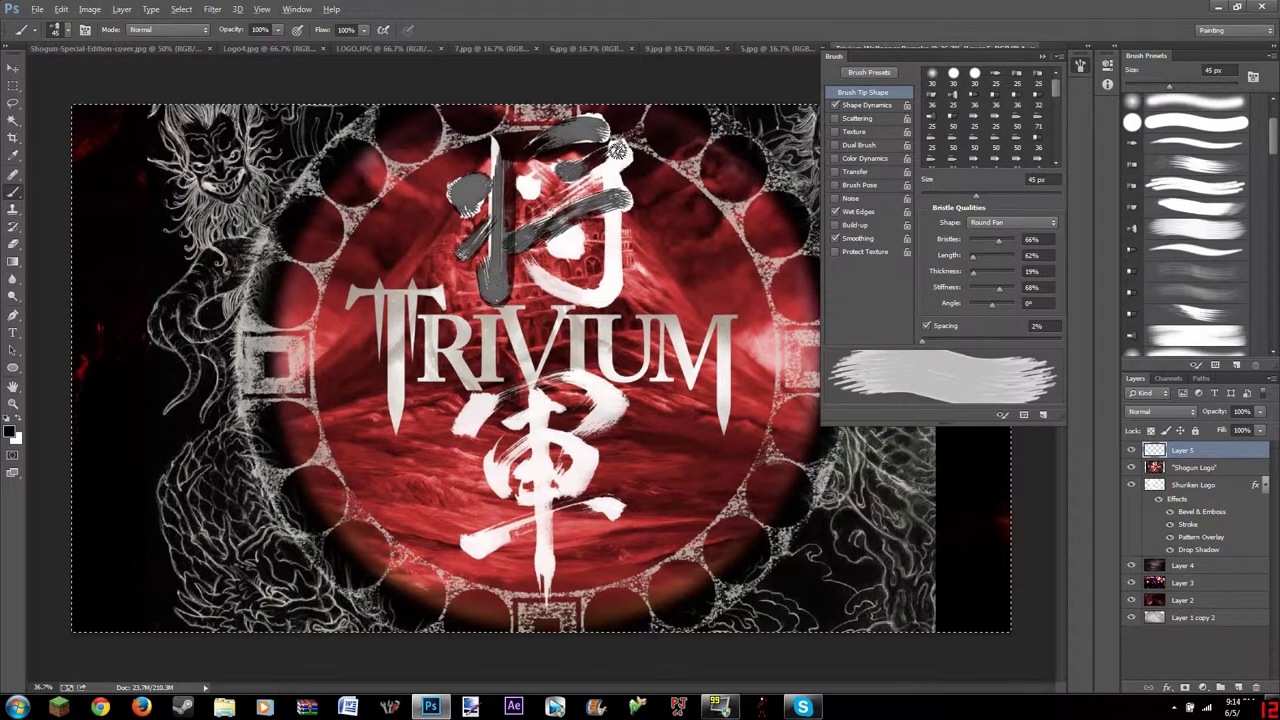
key(e)
click(1208, 175)
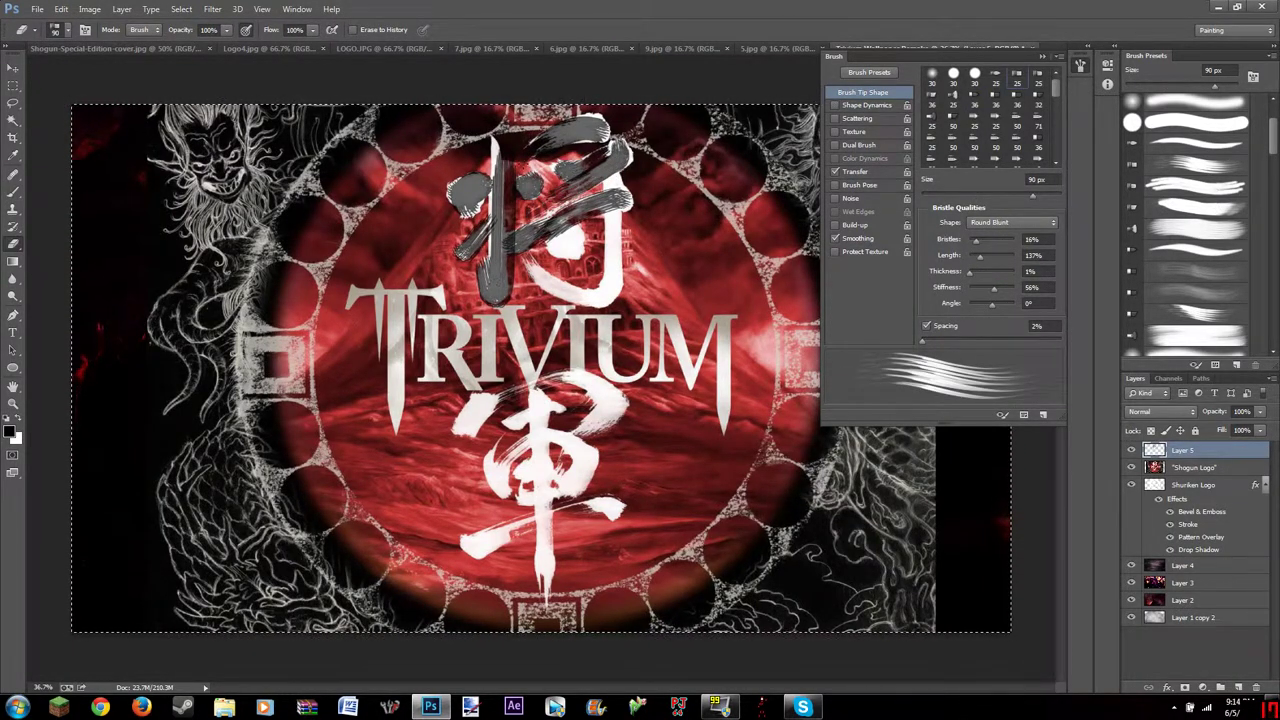
key(b)
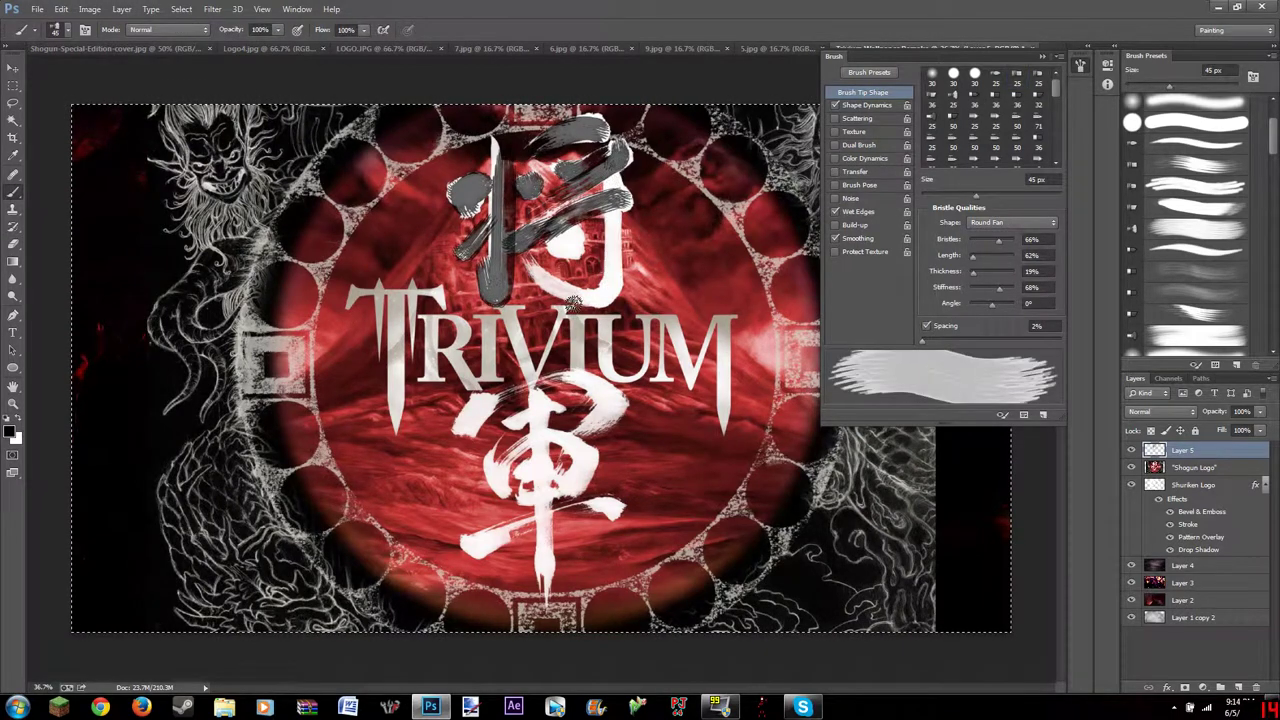
drag(610, 152, 536, 296)
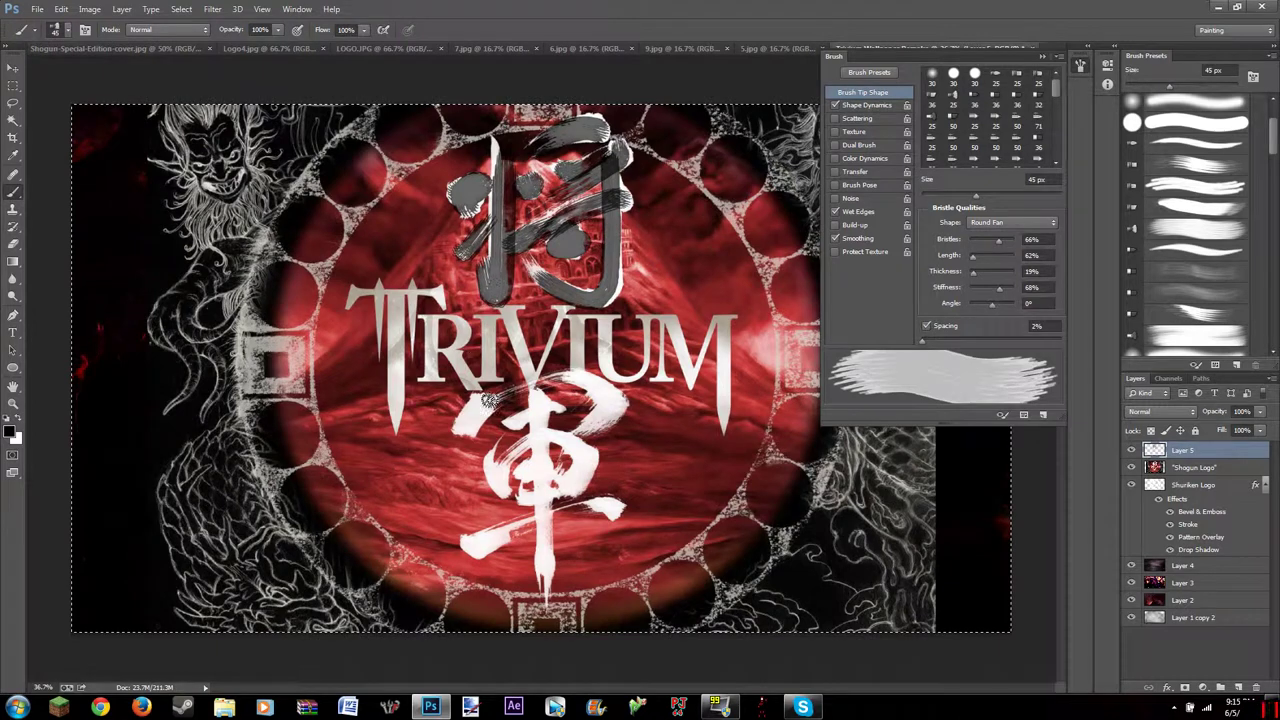
- Enlarge the brush to 53 px, paint 軍's vertical stroke, and erase a stray stroke below VIU
key(bracketright)
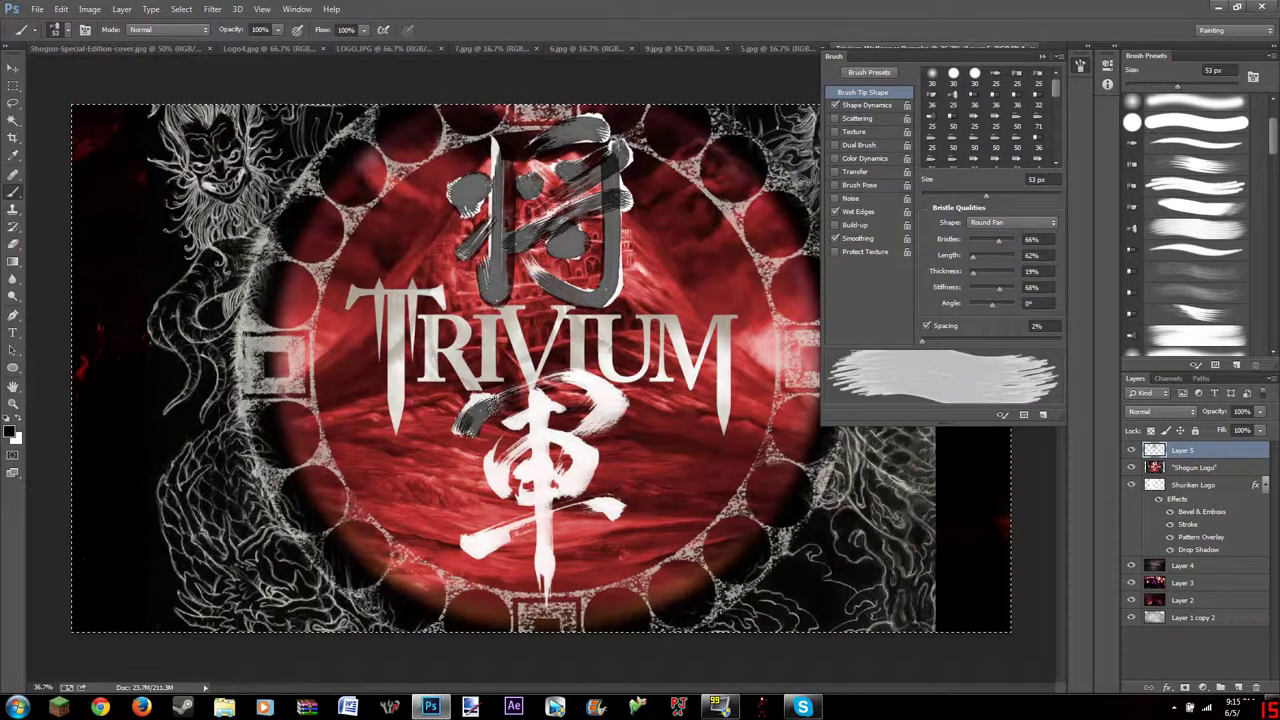
drag(480, 405, 602, 366)
key(e)
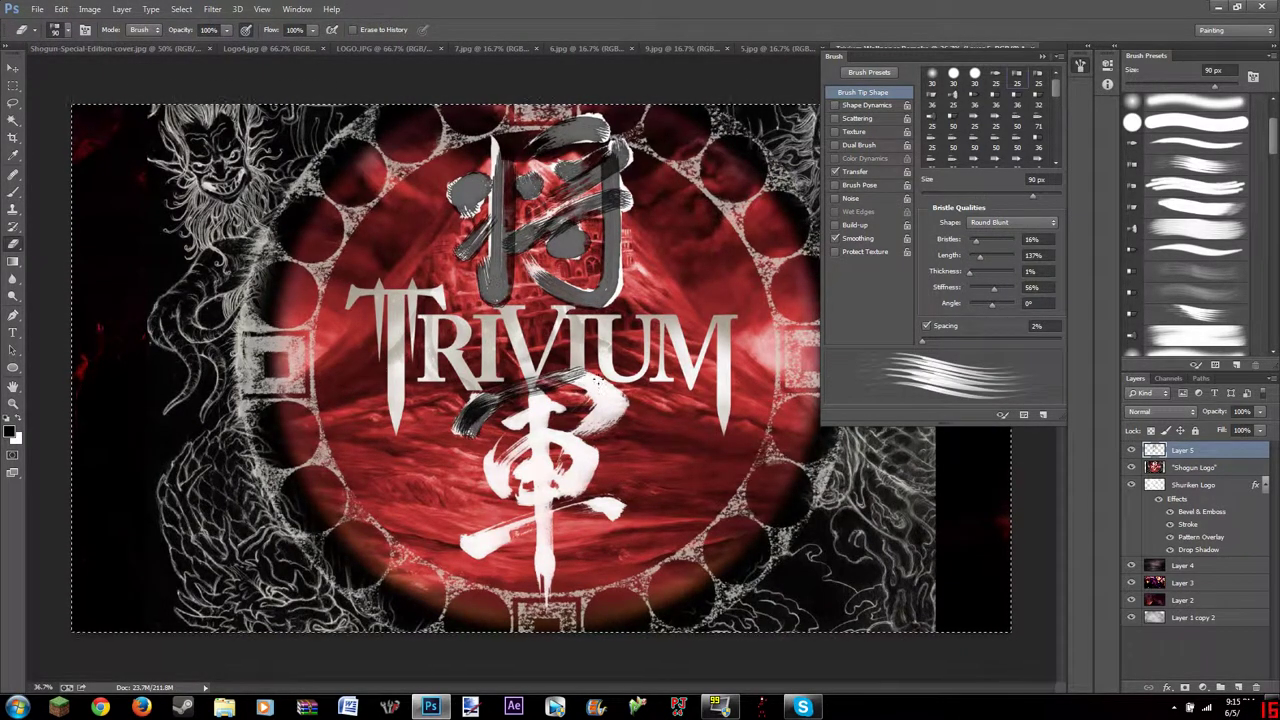
drag(604, 392, 576, 455)
key(b)
drag(540, 390, 546, 598)
key(e)
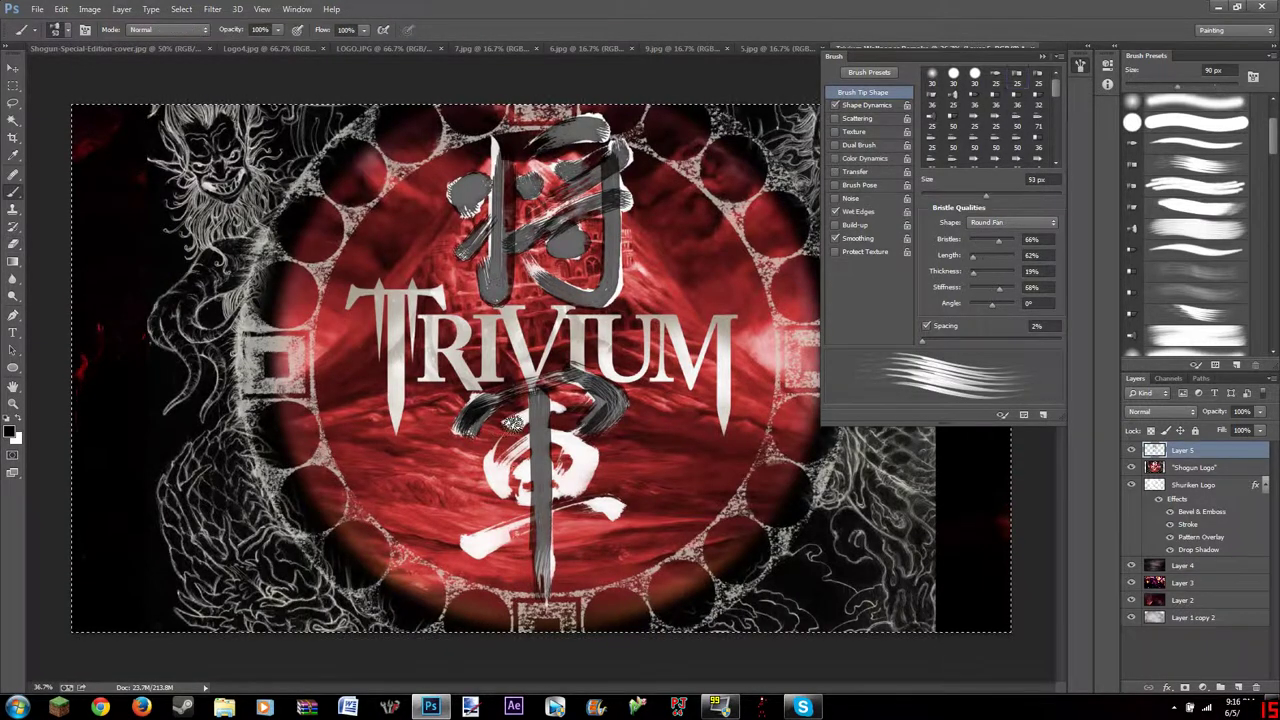
- Paint 軍's lower stroke and erase the bright patch on the lower character
key(b)
drag(625, 505, 493, 533)
key(e)
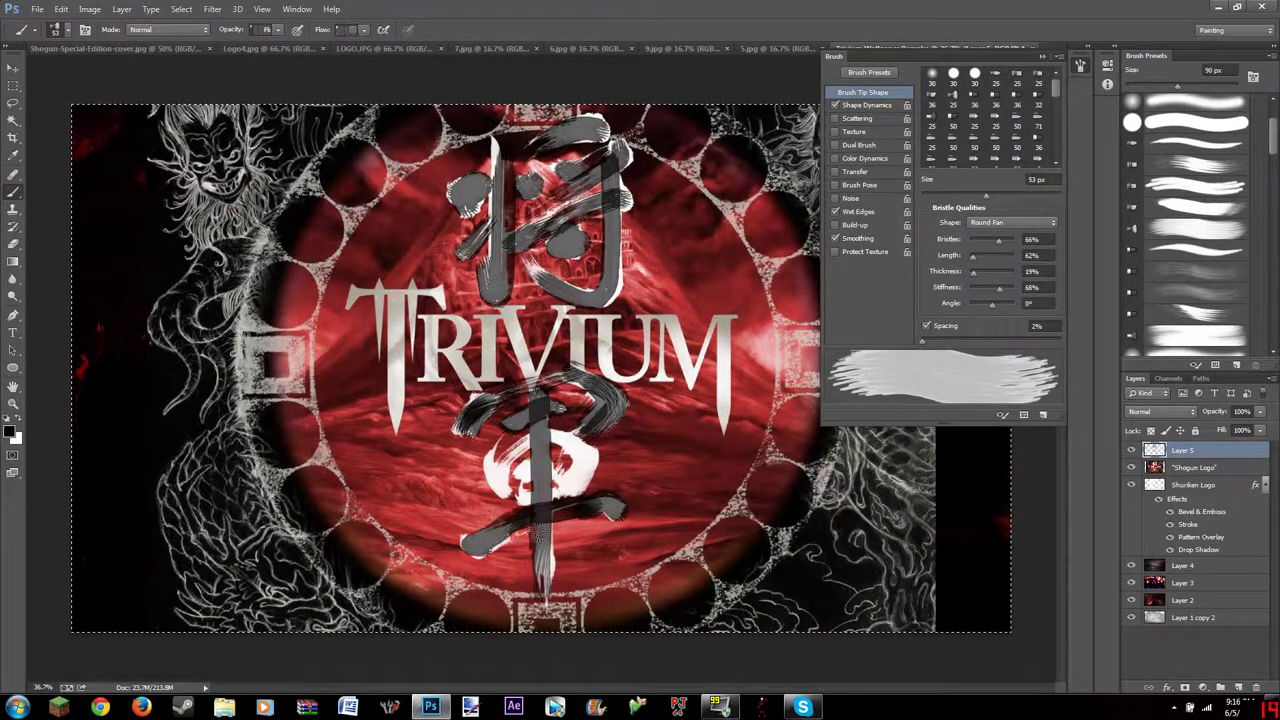
mouse_move(562, 428)
mouse_down()
mouse_move(544, 446)
mouse_move(595, 505)
mouse_up()
drag(525, 445, 490, 500)
drag(560, 430, 500, 478)
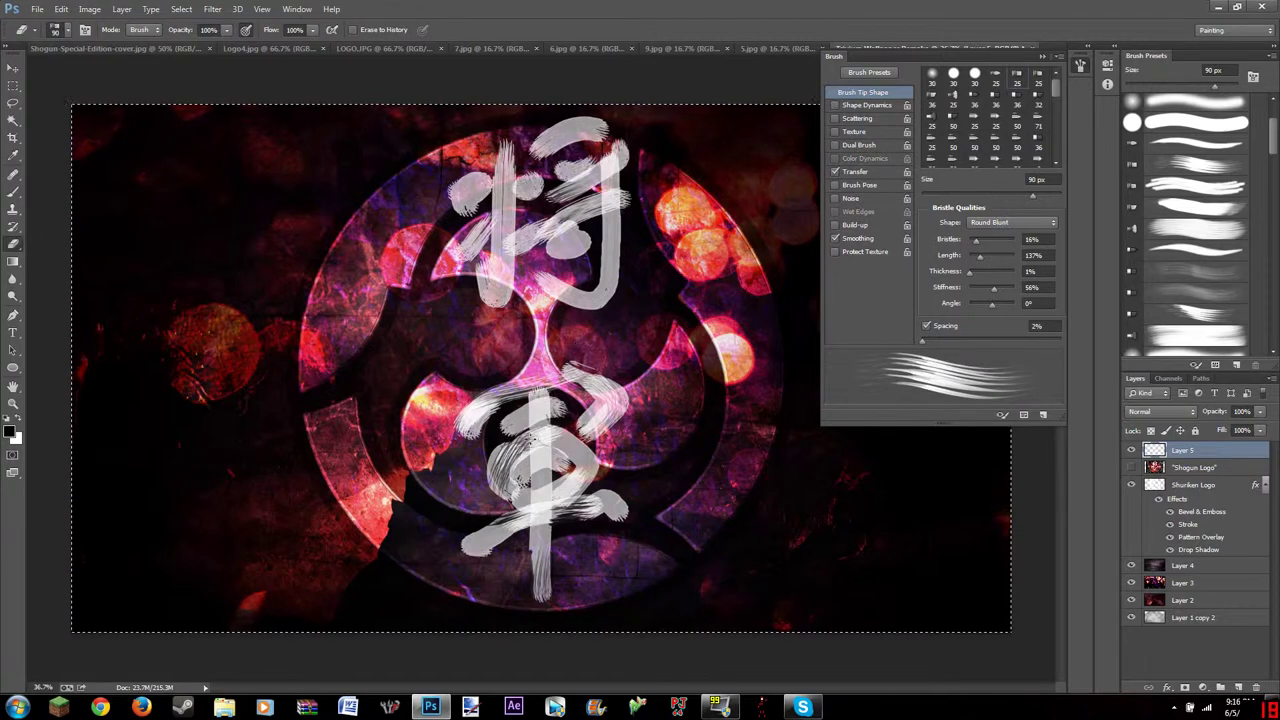
- Use a 53 px Round Fan tip for a small white touch-up inside 軍, then add Layer 6
click(1192, 135)
key(b)
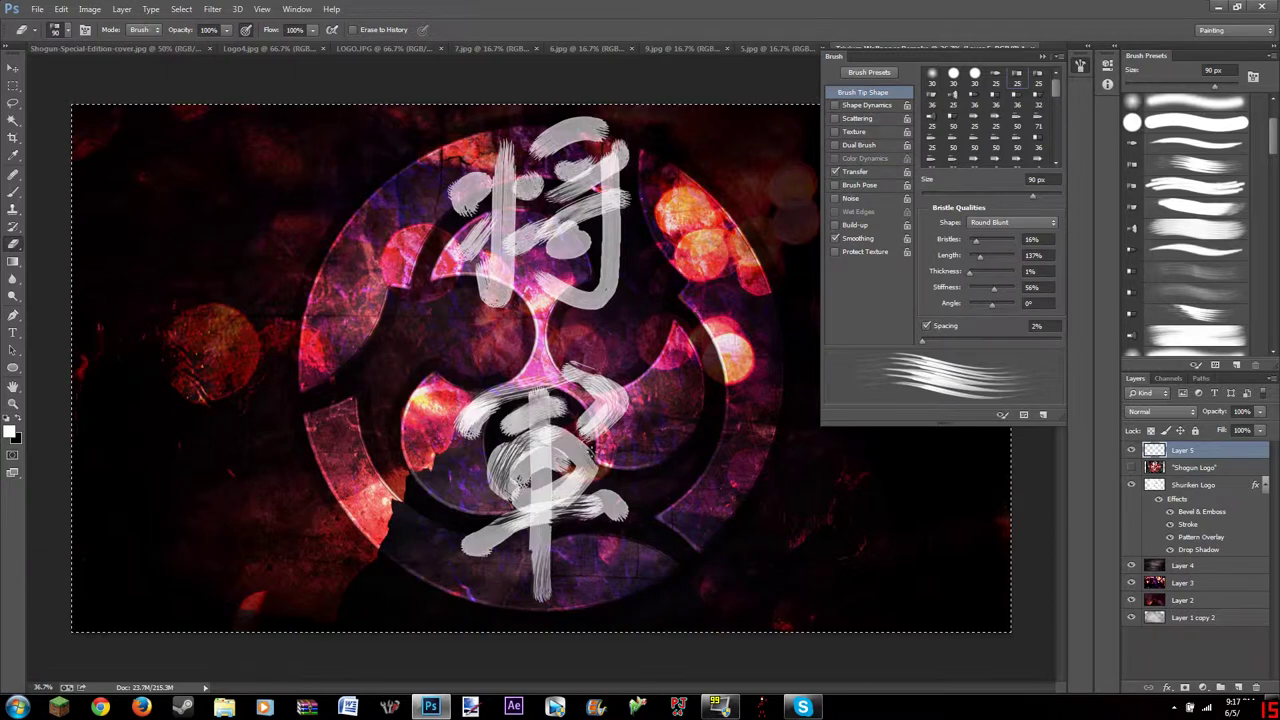
drag(596, 470, 566, 468)
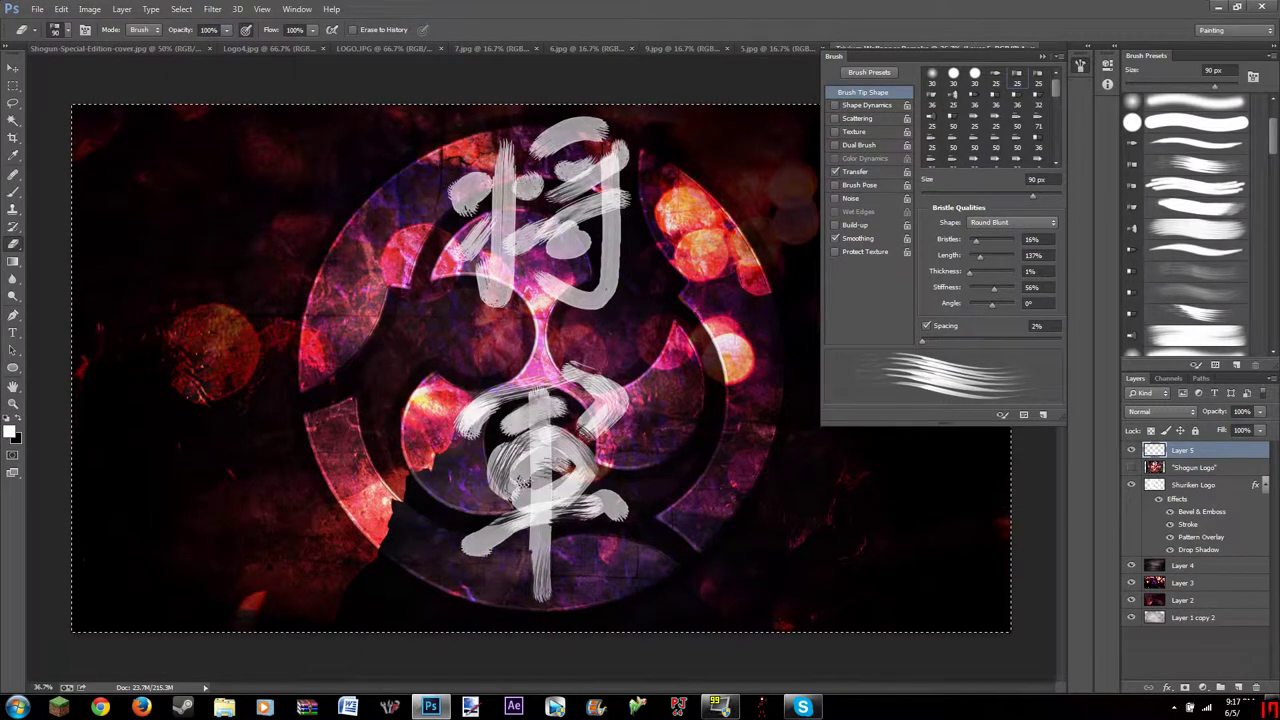
key(b)
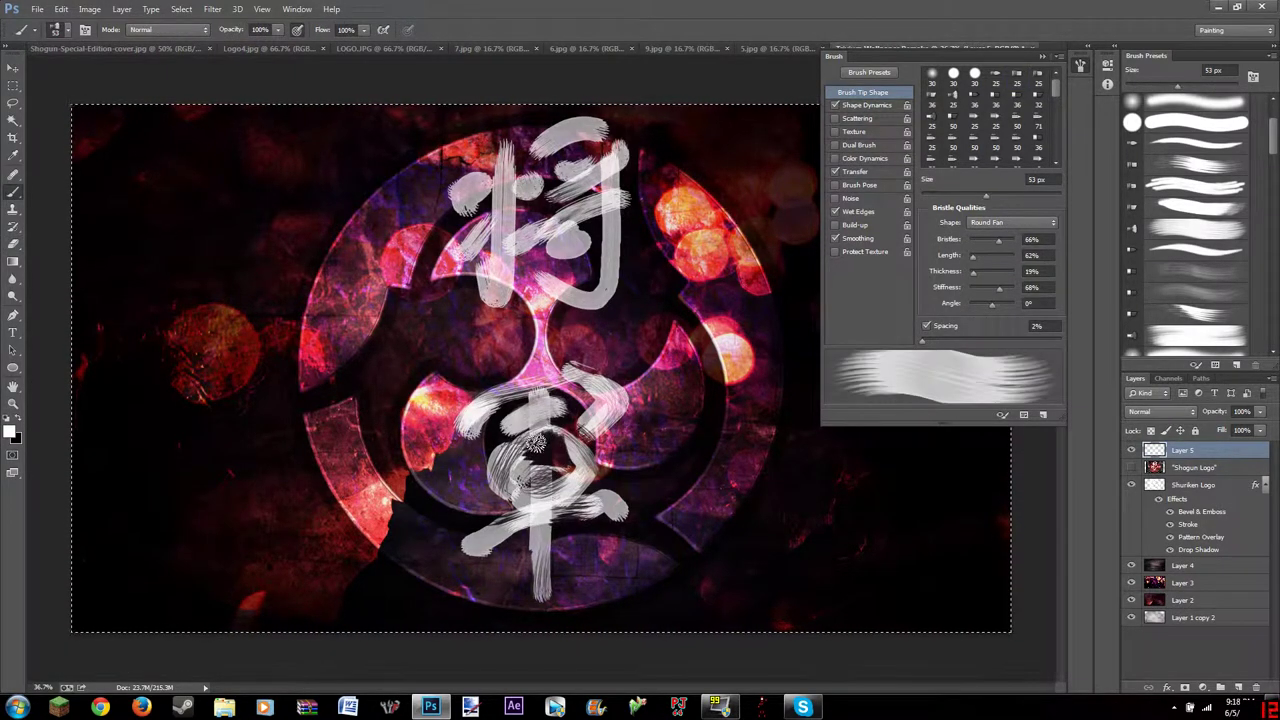
click(1238, 688)
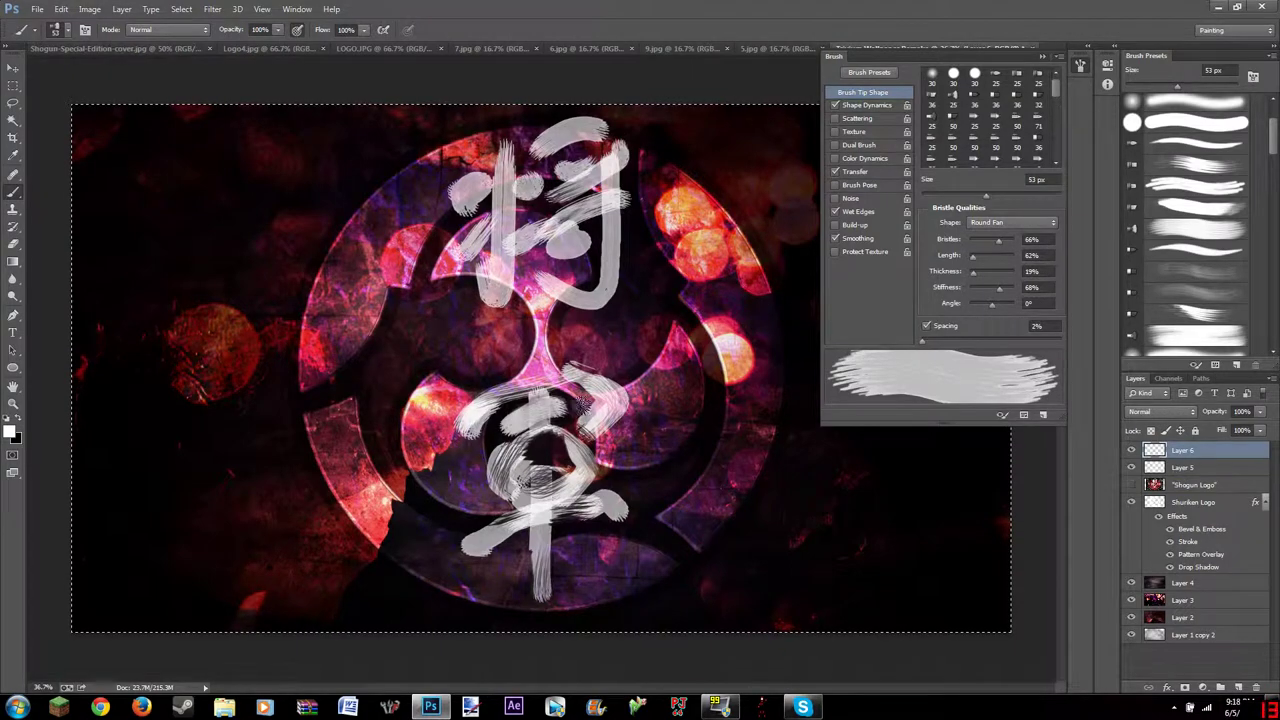
- Paint white vertical, top and bottom strokes redrawing 軍 on Layer 6, toggling Layer 5 to compare
mouse_move(538, 396)
mouse_down()
mouse_move(530, 600)
mouse_move(548, 583)
mouse_up()
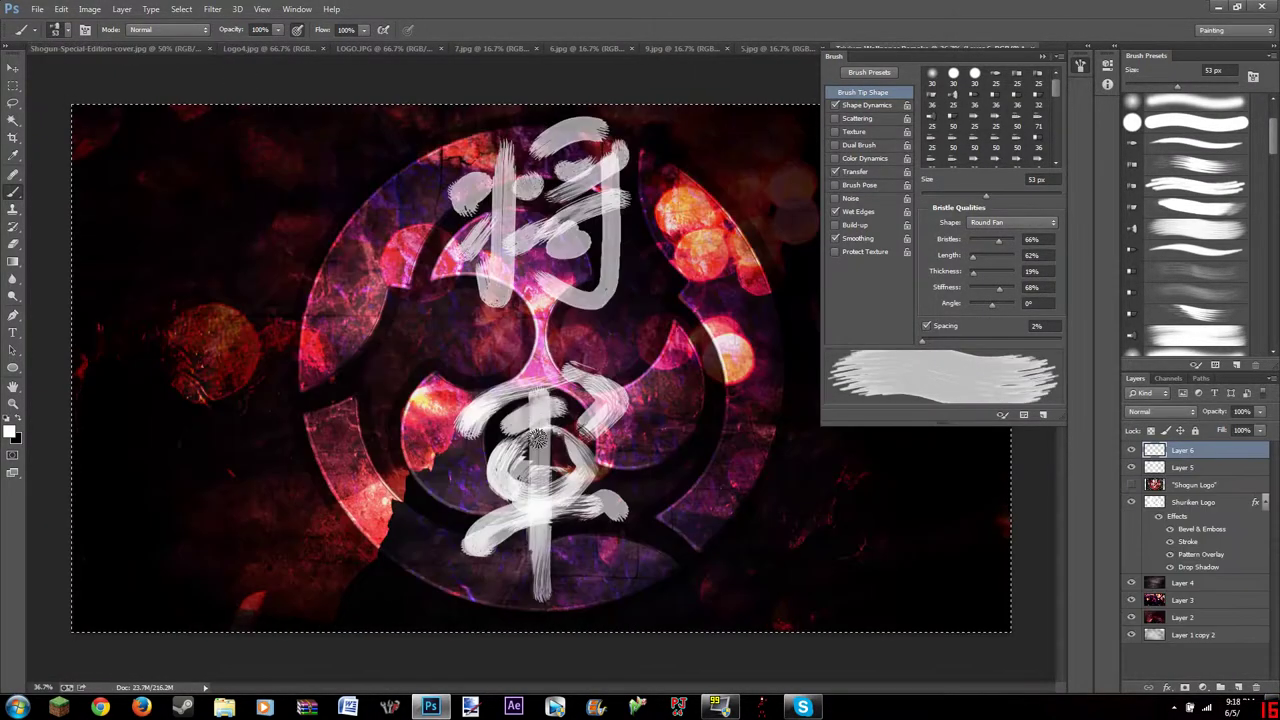
mouse_move(514, 425)
mouse_down()
mouse_move(600, 500)
mouse_move(612, 397)
mouse_up()
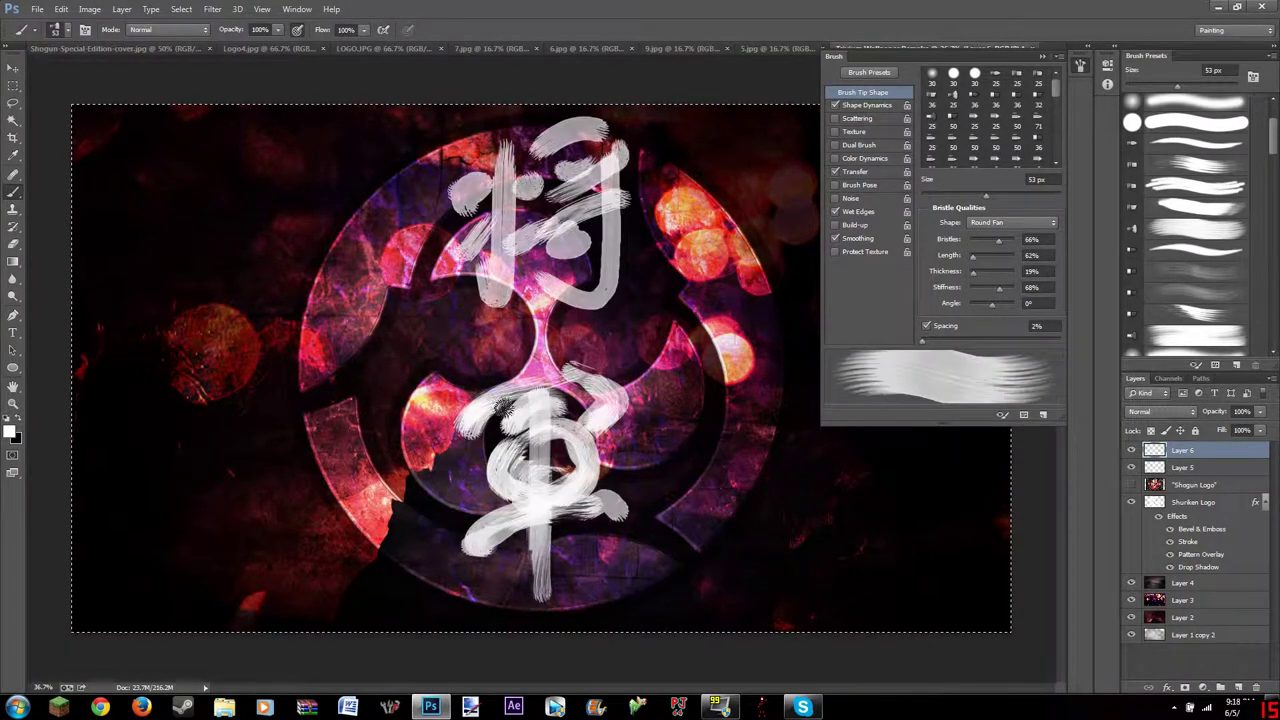
drag(609, 391, 533, 392)
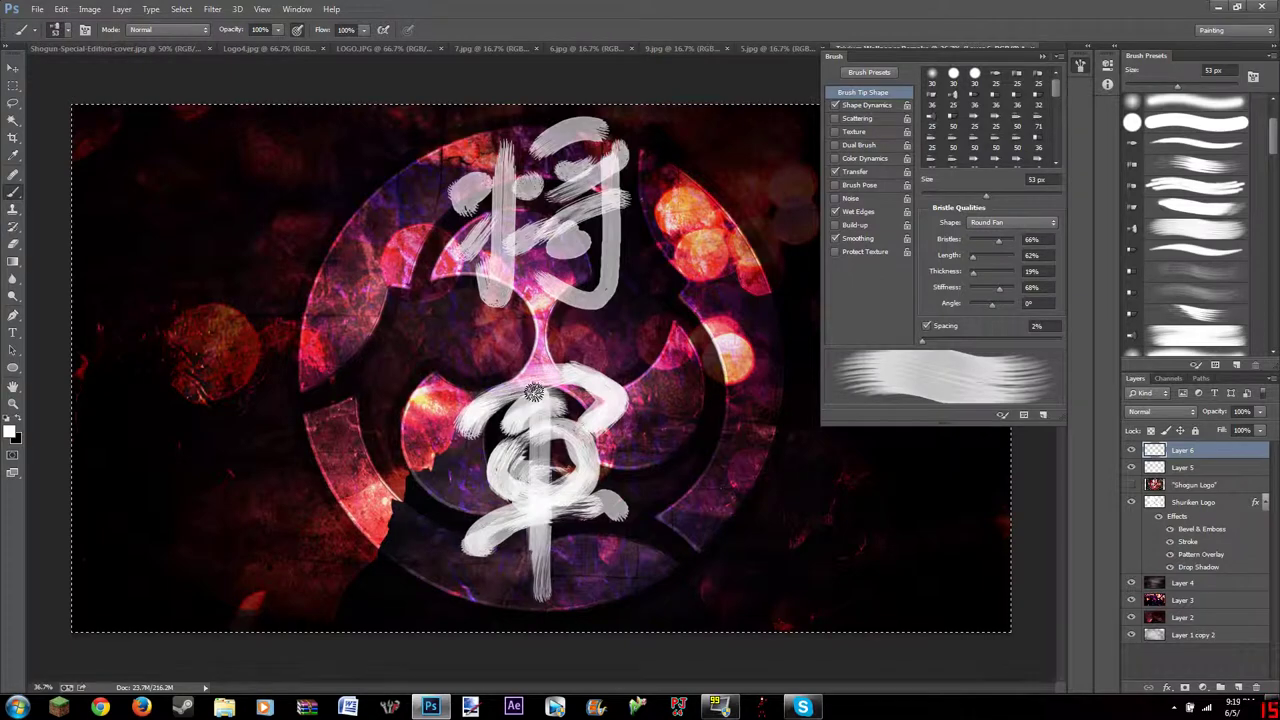
click(1131, 467)
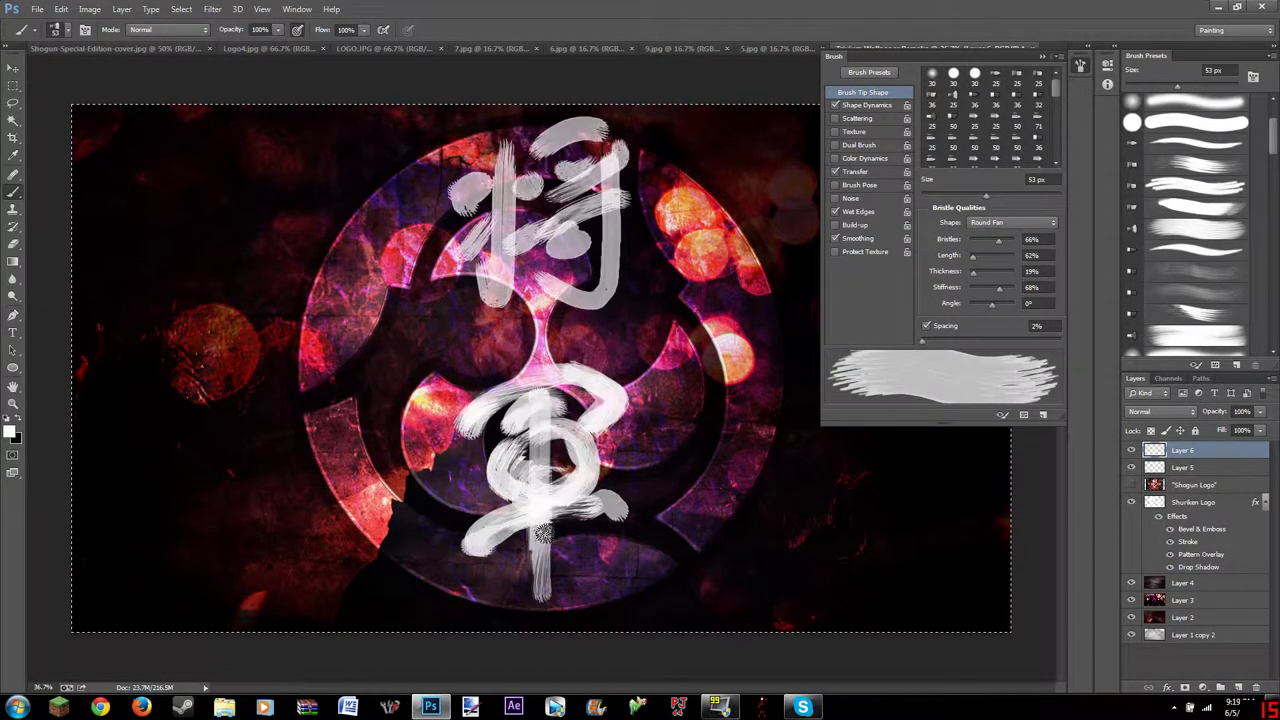
drag(541, 535, 630, 510)
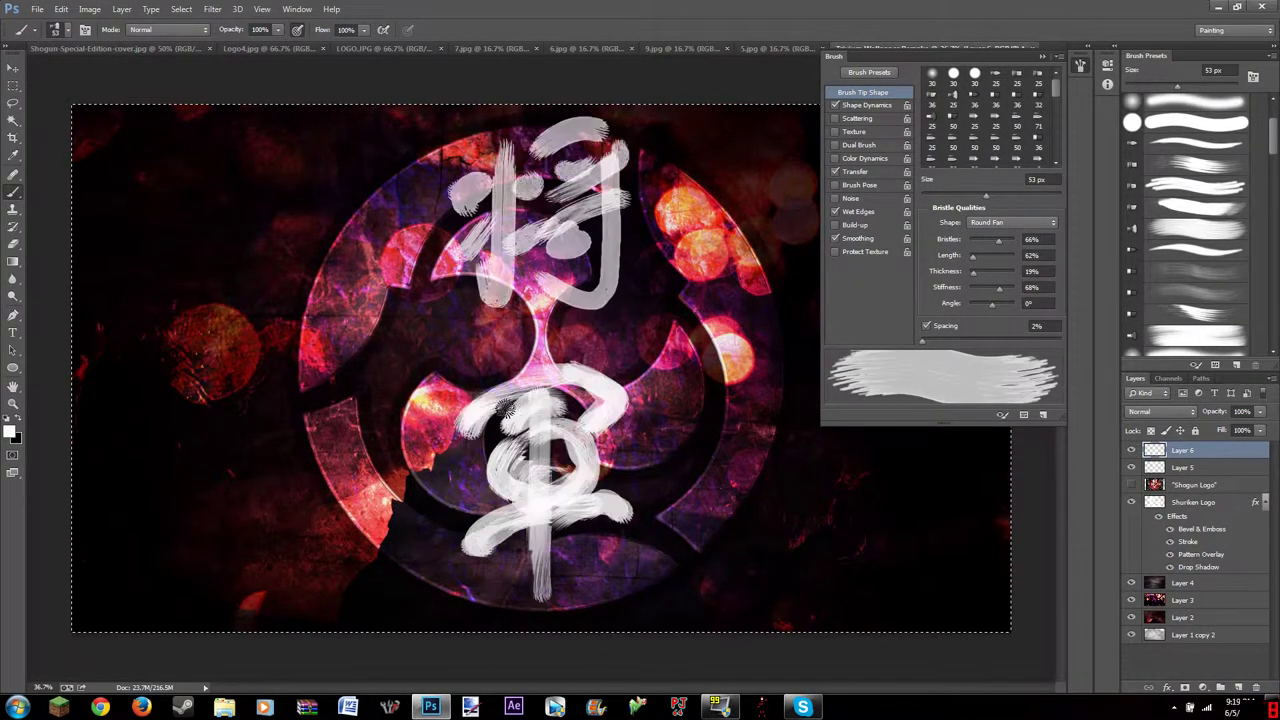
click(1131, 467)
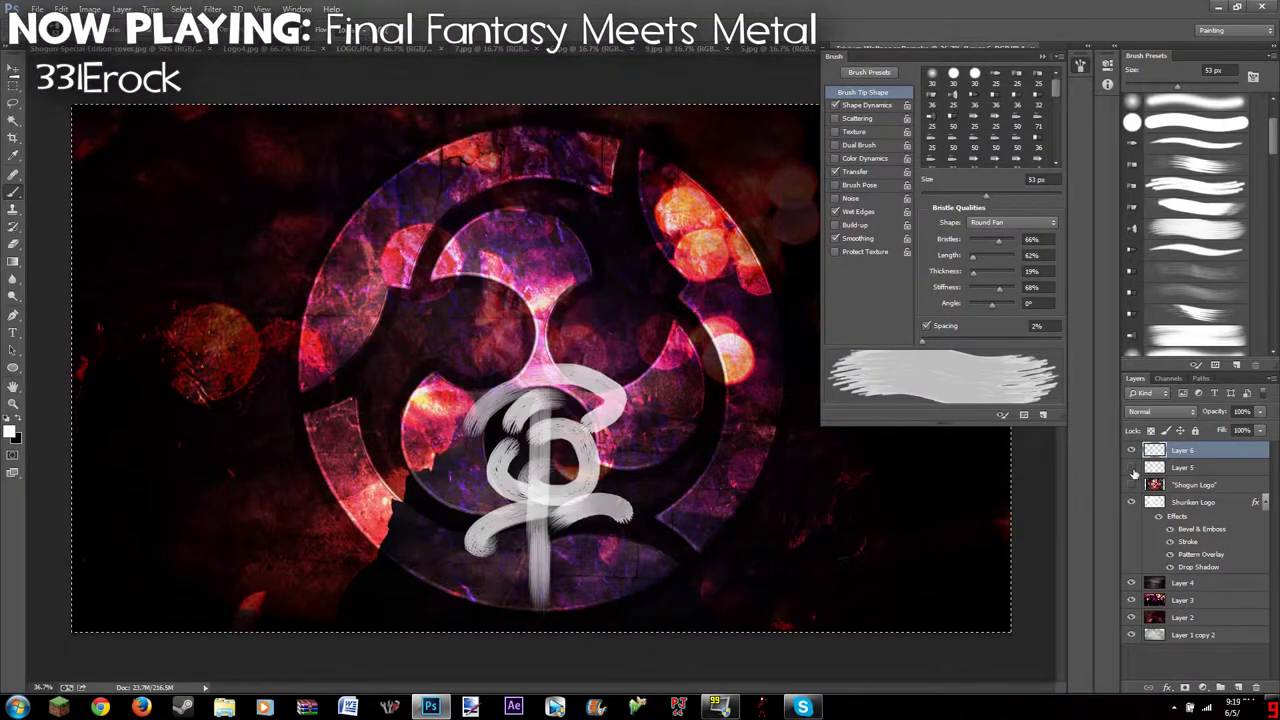
drag(541, 350, 540, 486)
key(ctrl+Tab)
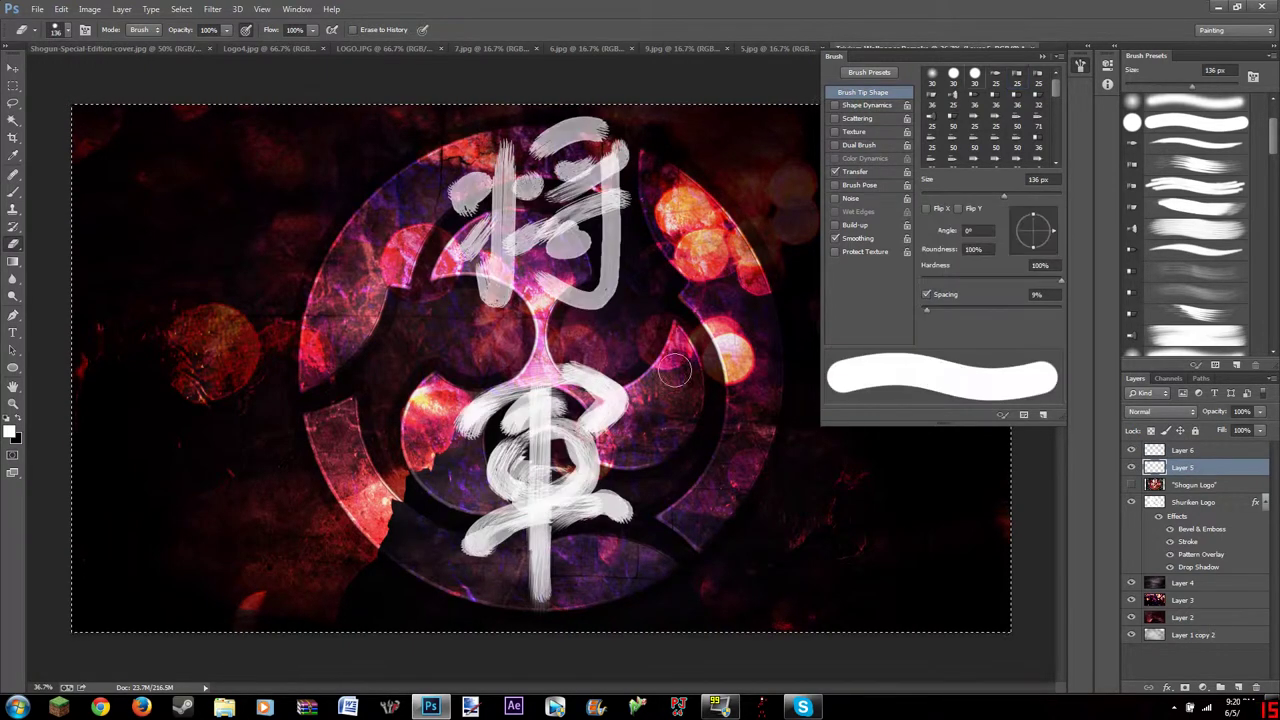
key(m)
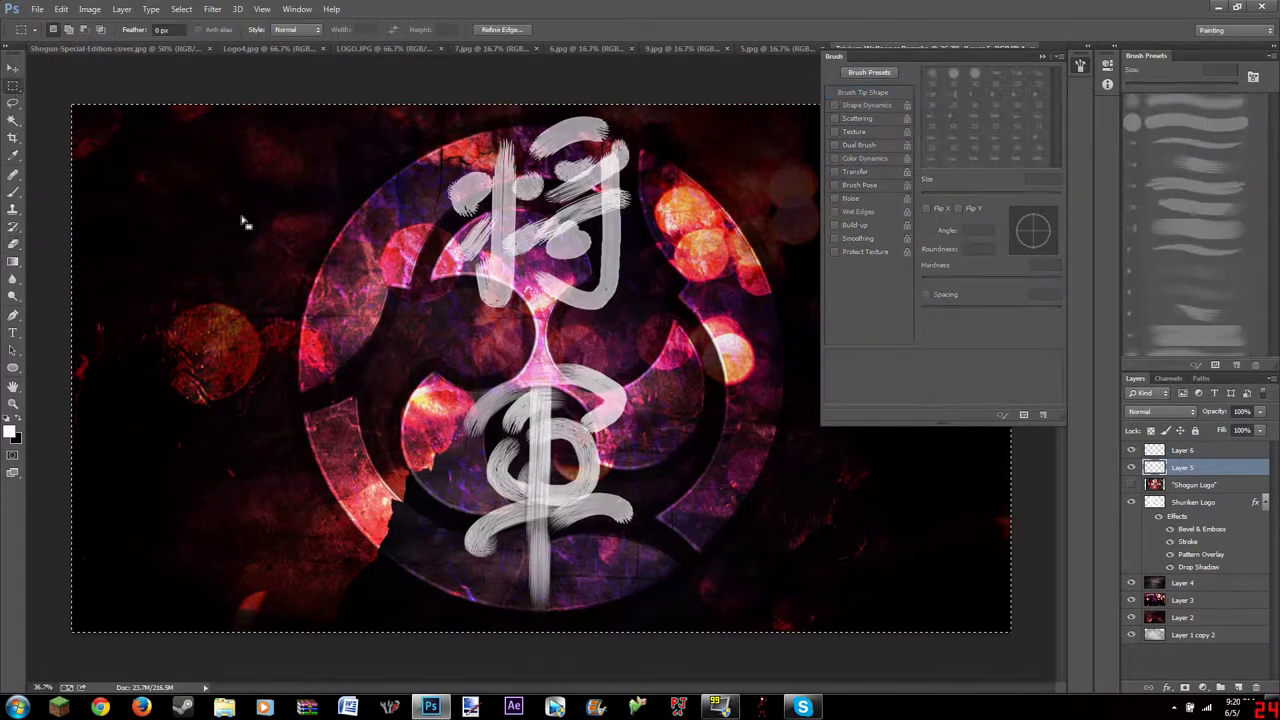
- Merge Layer 6, Layer 5 and Shogun Logo into one layer named Shogun
shift+click(1183, 451)
right_click(1183, 451)
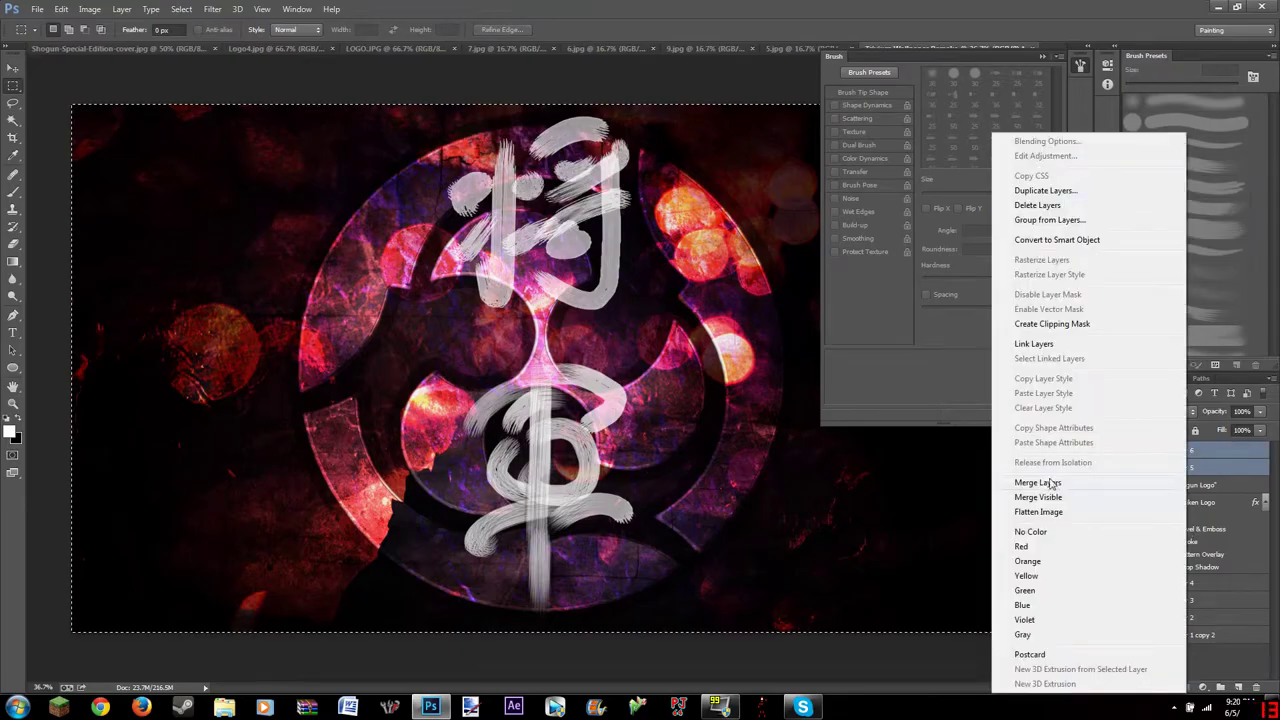
click(1040, 481)
double_click(1183, 450)
text(Shogun)
key(Return)
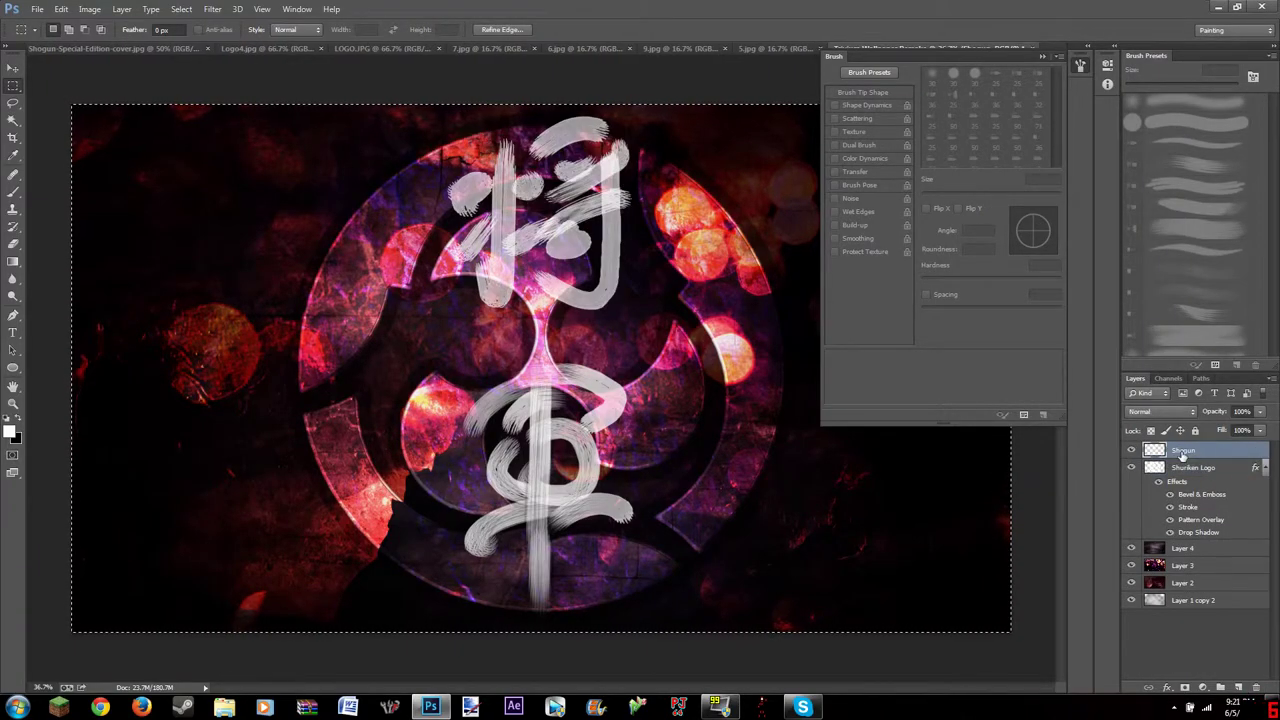
- Add a thin 5 px Stroke outline to the Shogun kanji and adjust its opacity and position
double_click(1235, 451)
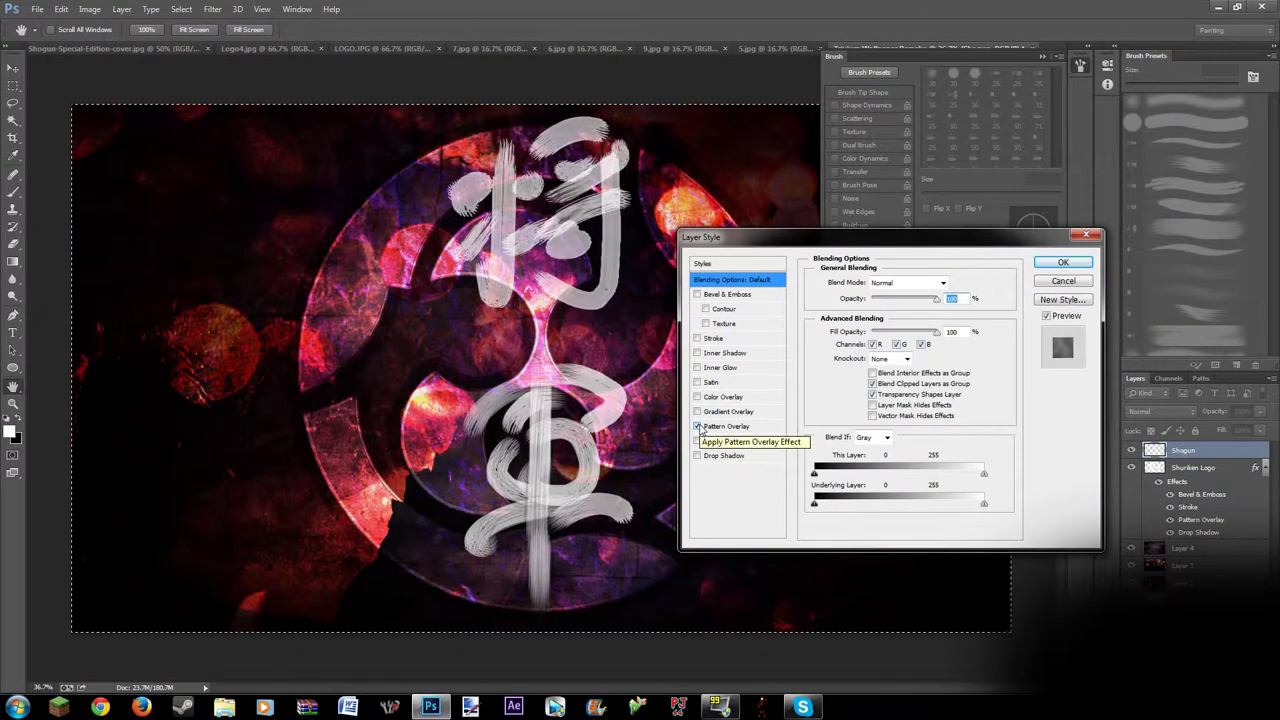
click(697, 338)
key(Return)
key(e)
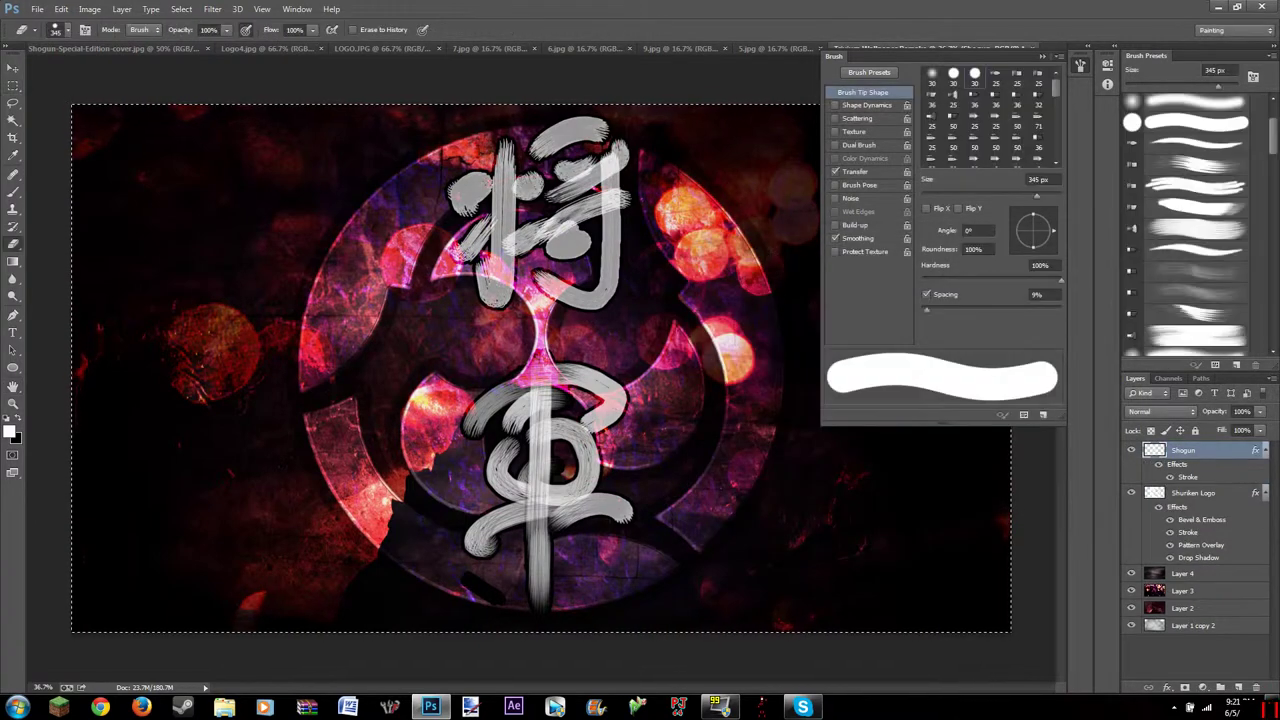
scroll(1064, 491, up, 2)
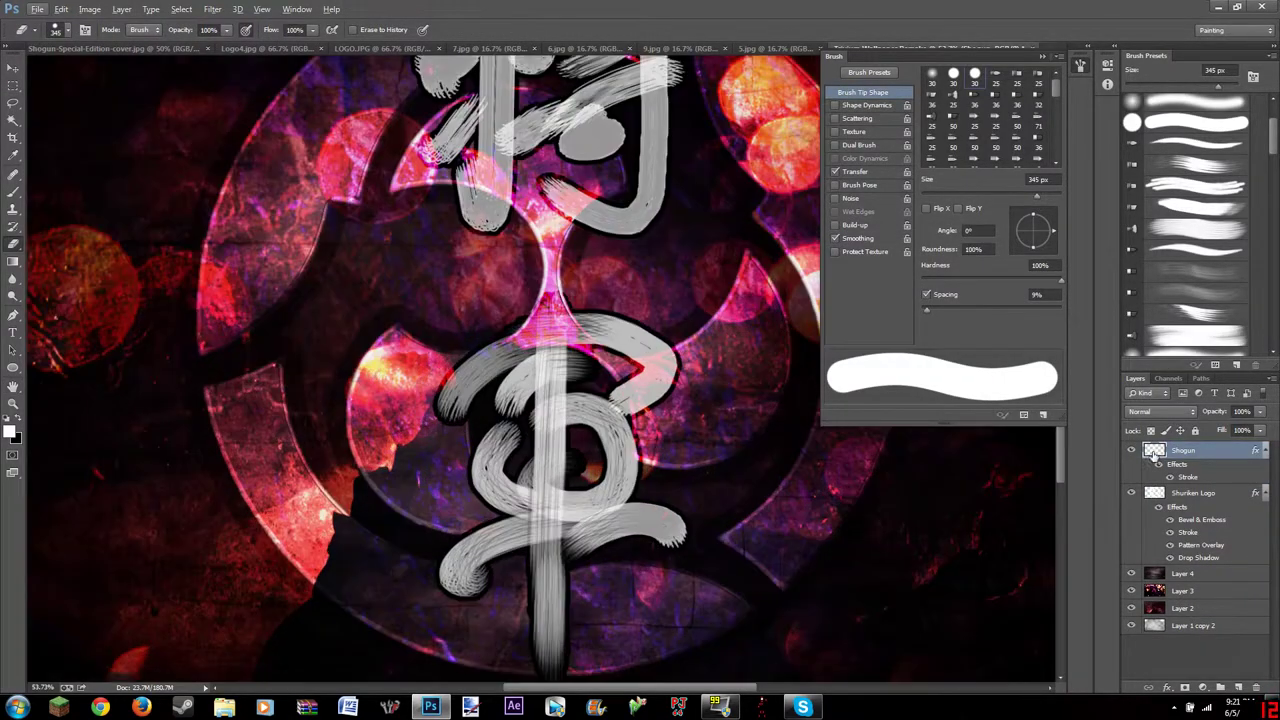
double_click(1187, 476)
mouse_move(925, 331)
mouse_down()
mouse_move(893, 335)
mouse_move(934, 336)
mouse_up()
drag(875, 282, 872, 282)
click(880, 297)
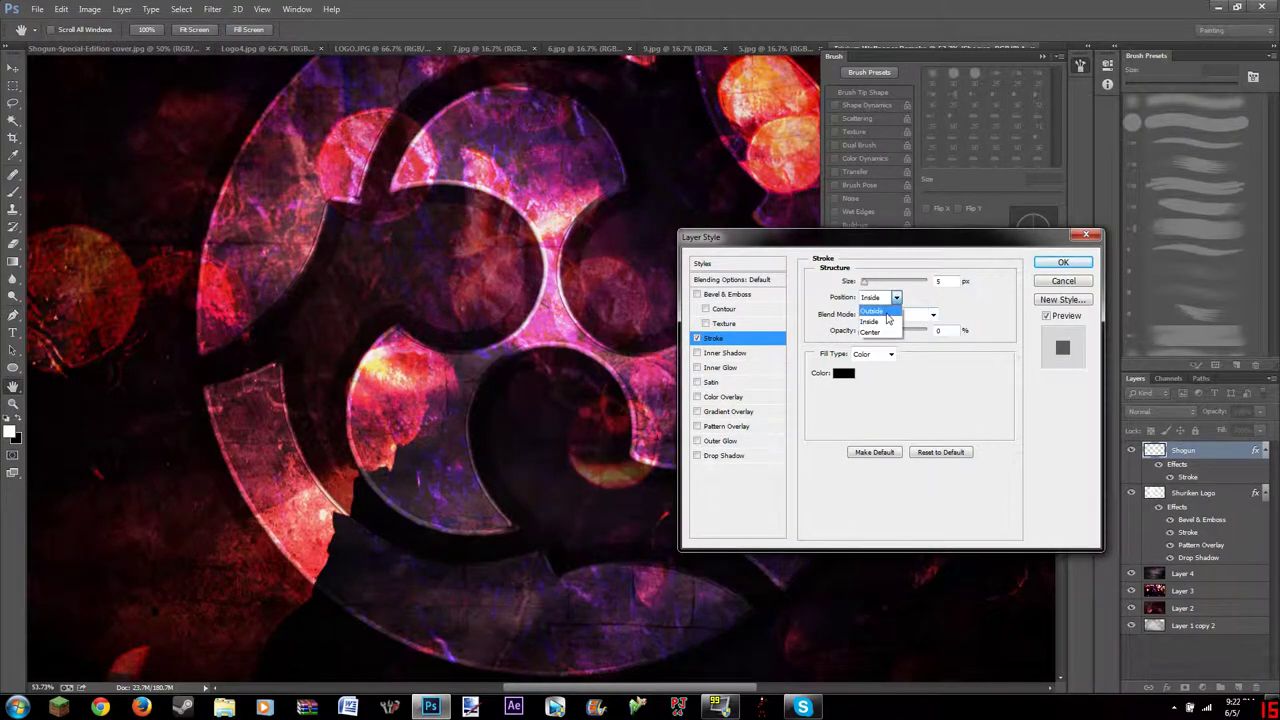
- Give Shogun a bevel, drop shadow and Soft Light blending, and remove its stroke
click(697, 294)
click(732, 279)
click(903, 283)
click(895, 452)
key(Down)
click(697, 338)
click(697, 455)
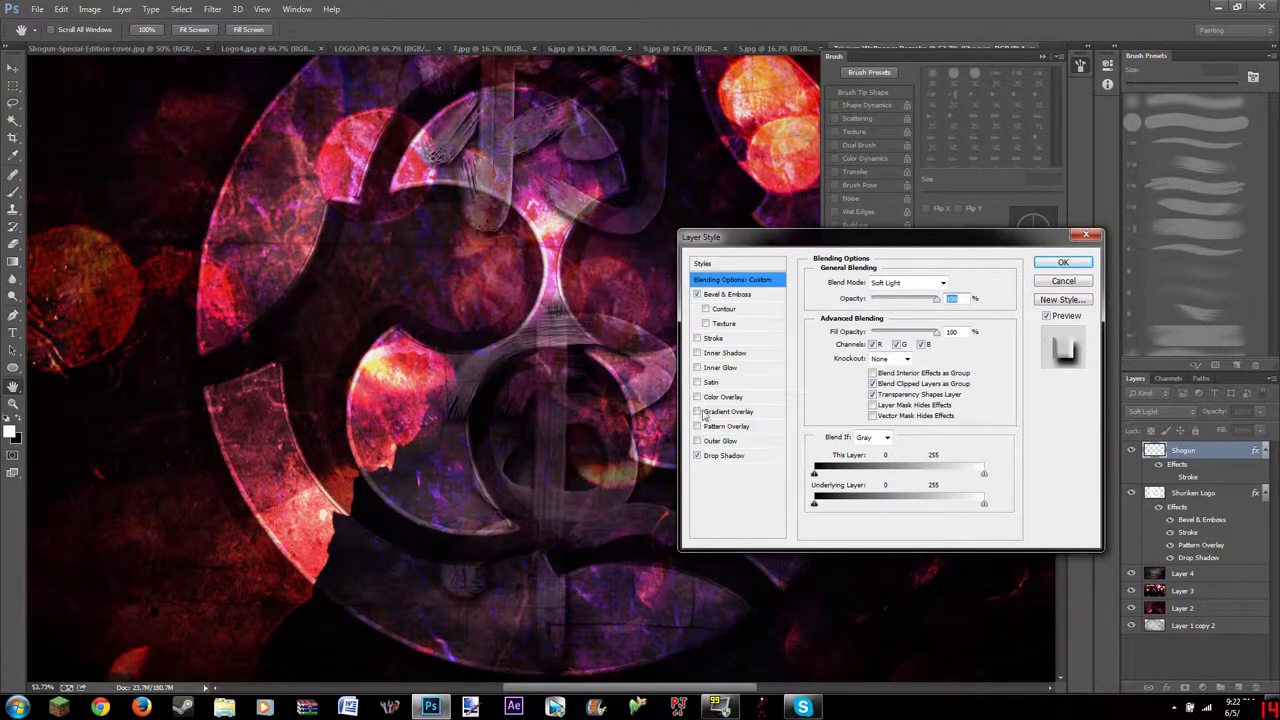
- Add a pattern overlay and bevel contour to Shogun, browse patterns, and apply the style
click(727, 294)
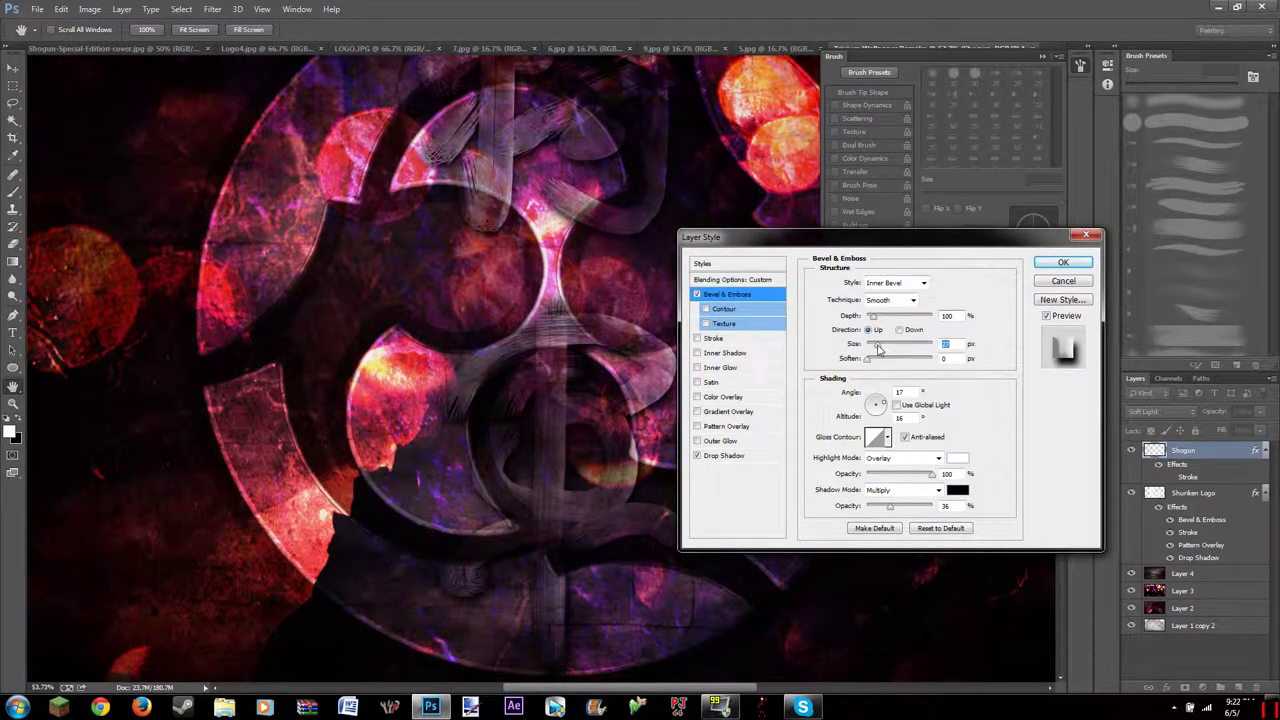
click(735, 426)
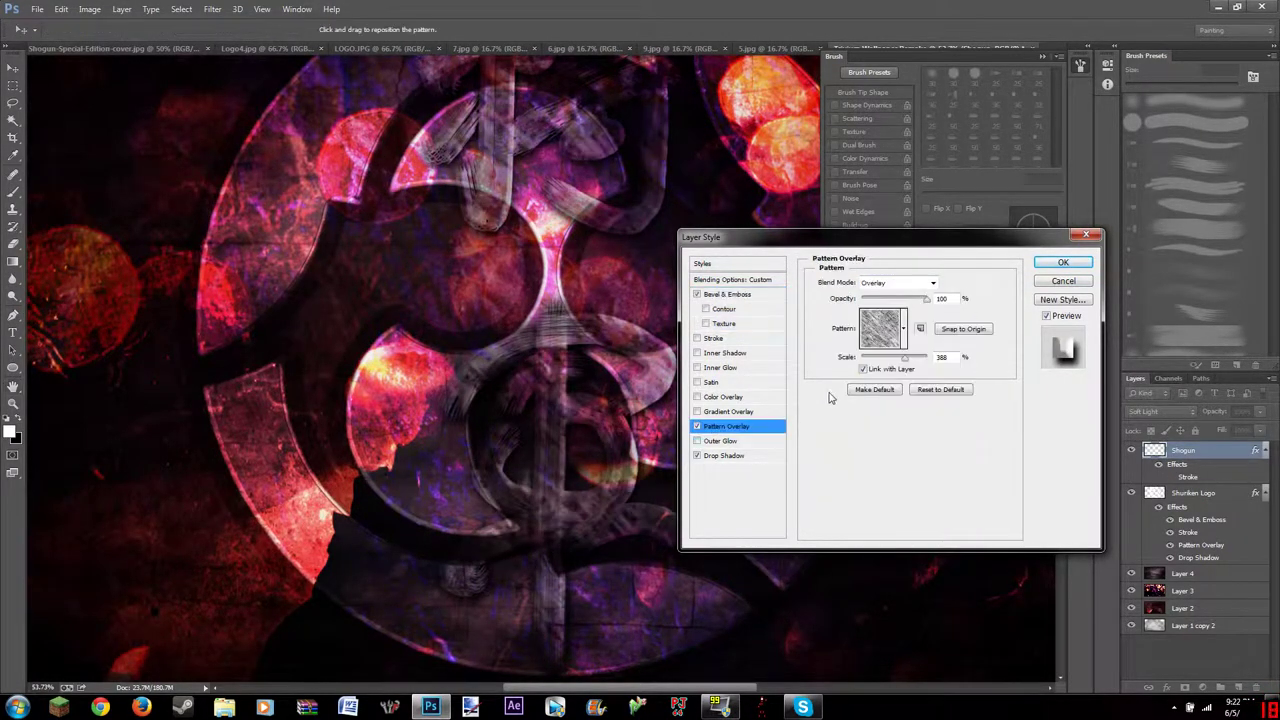
click(727, 294)
click(727, 294)
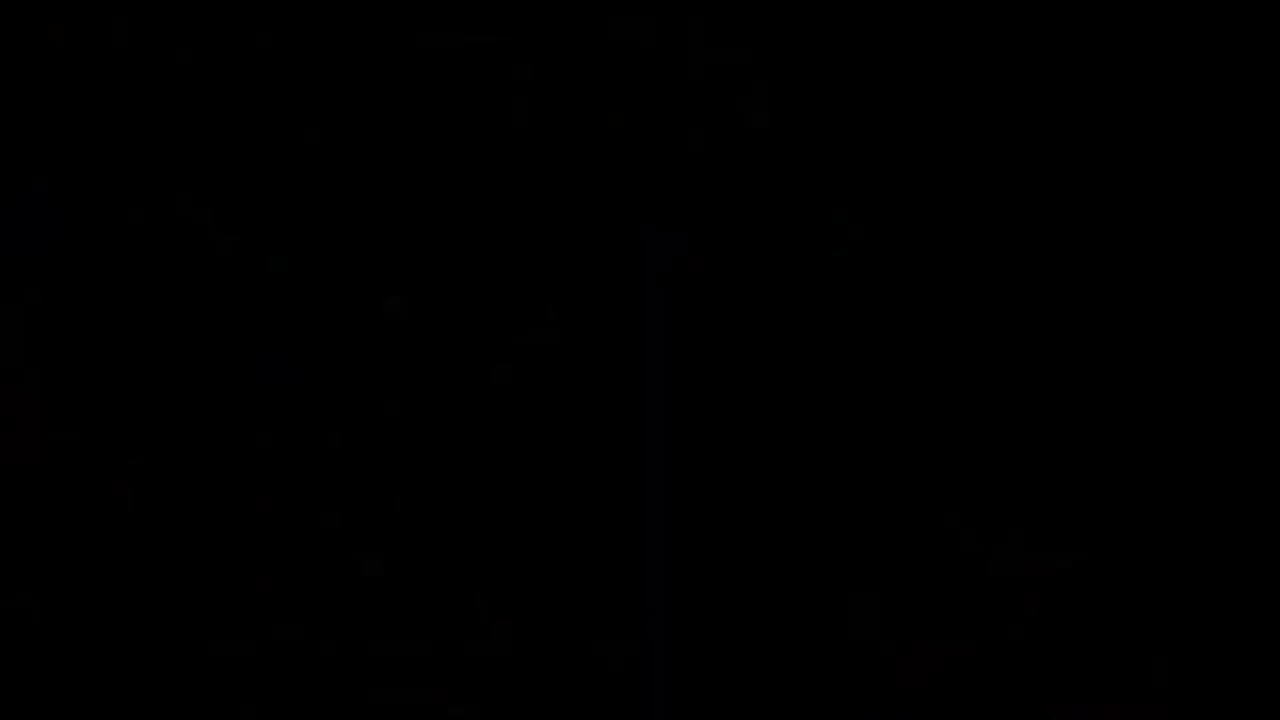
click(735, 426)
click(903, 328)
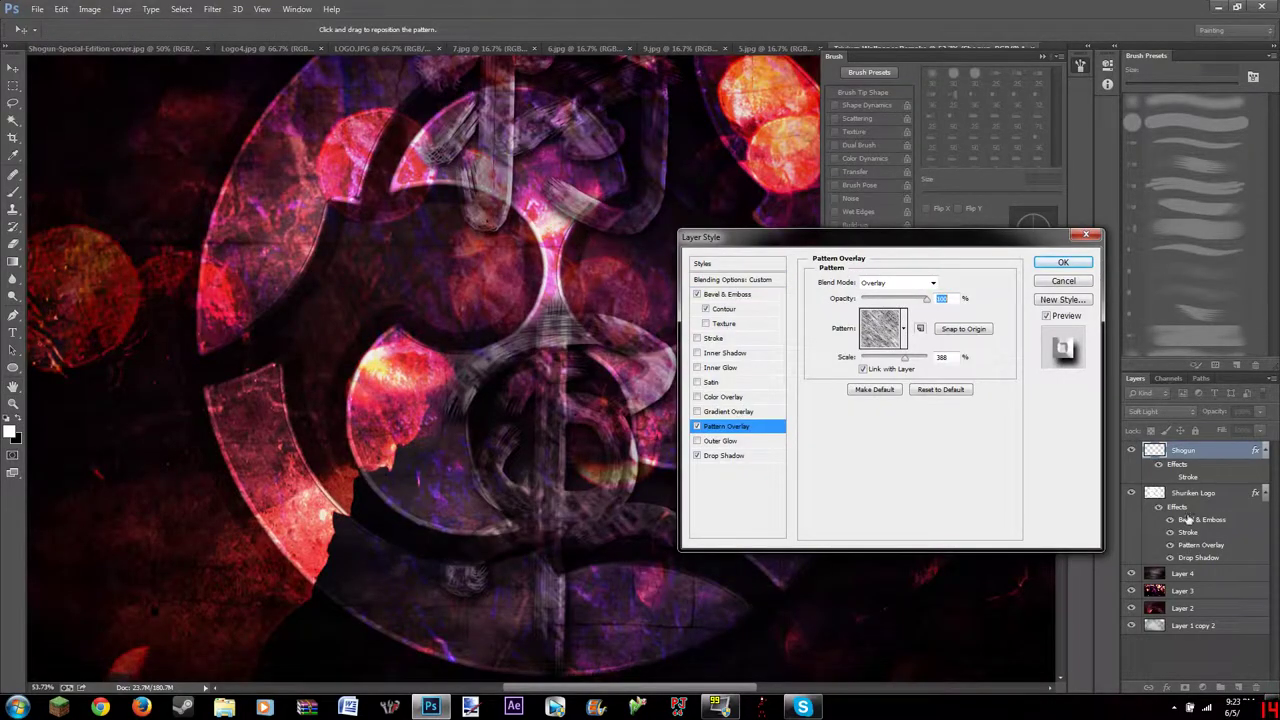
click(1063, 262)
- Compare against the Shuriken Logo style, then reduce Shogun's bevel depth
double_click(1201, 557)
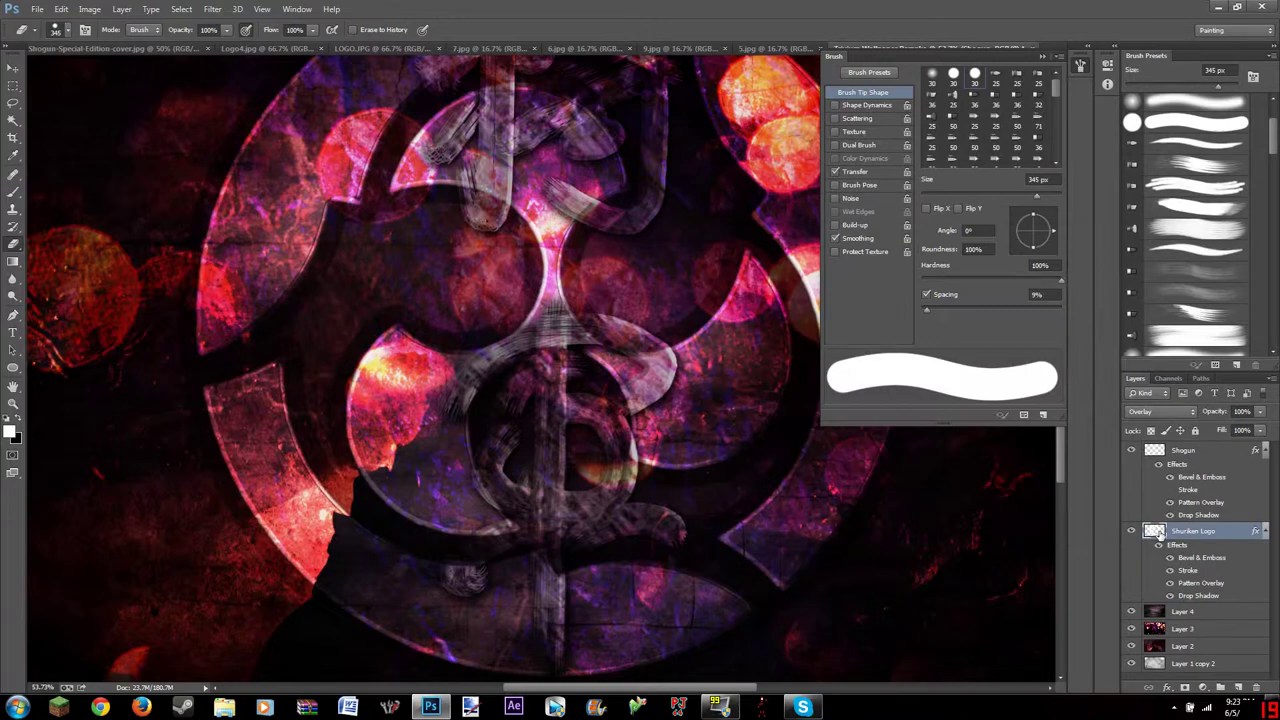
click(1063, 262)
double_click(1201, 477)
click(887, 437)
click(952, 408)
drag(886, 316, 870, 318)
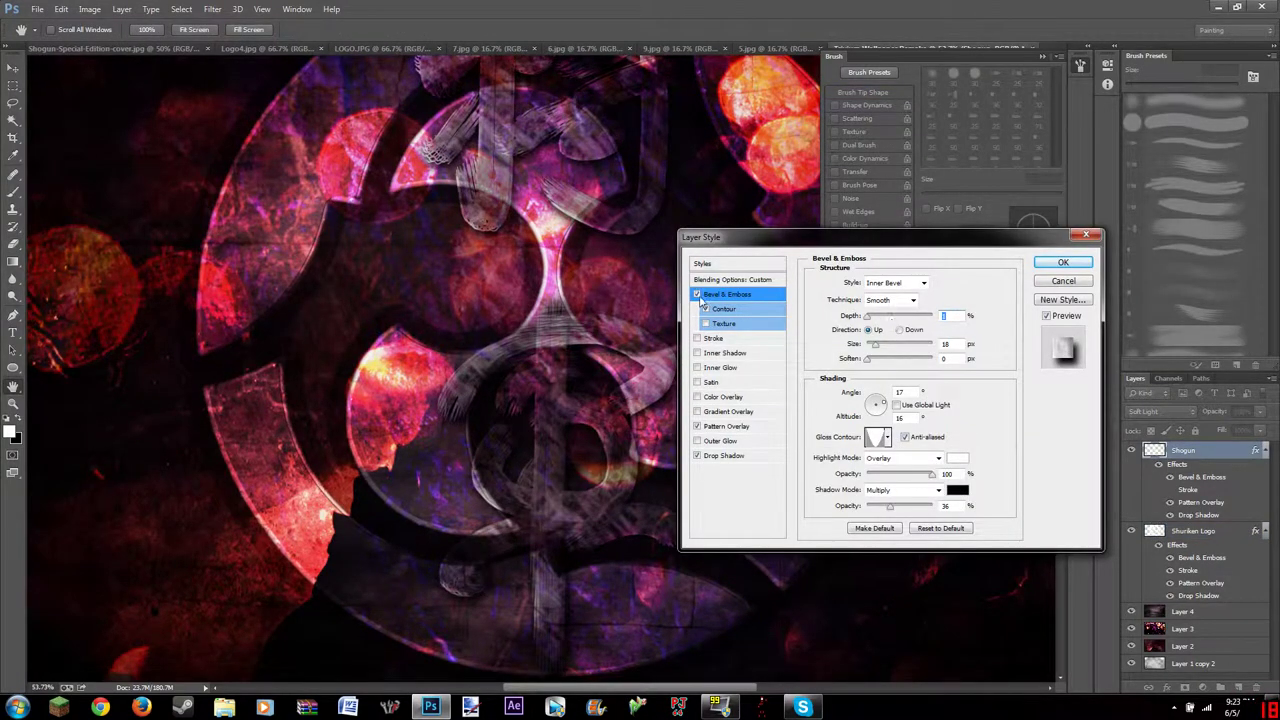
- Turn off the bevel contour, confirm Shogun's style, and add a new layer named Trivium Logo
click(887, 437)
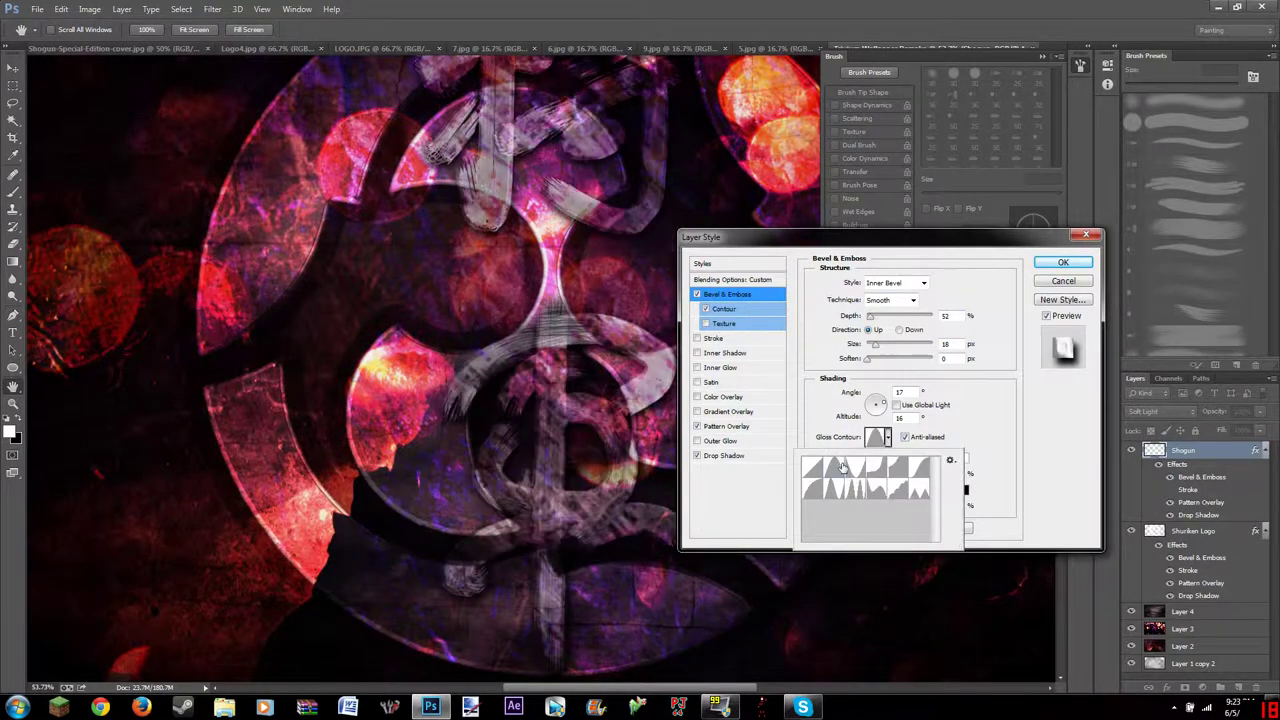
click(706, 309)
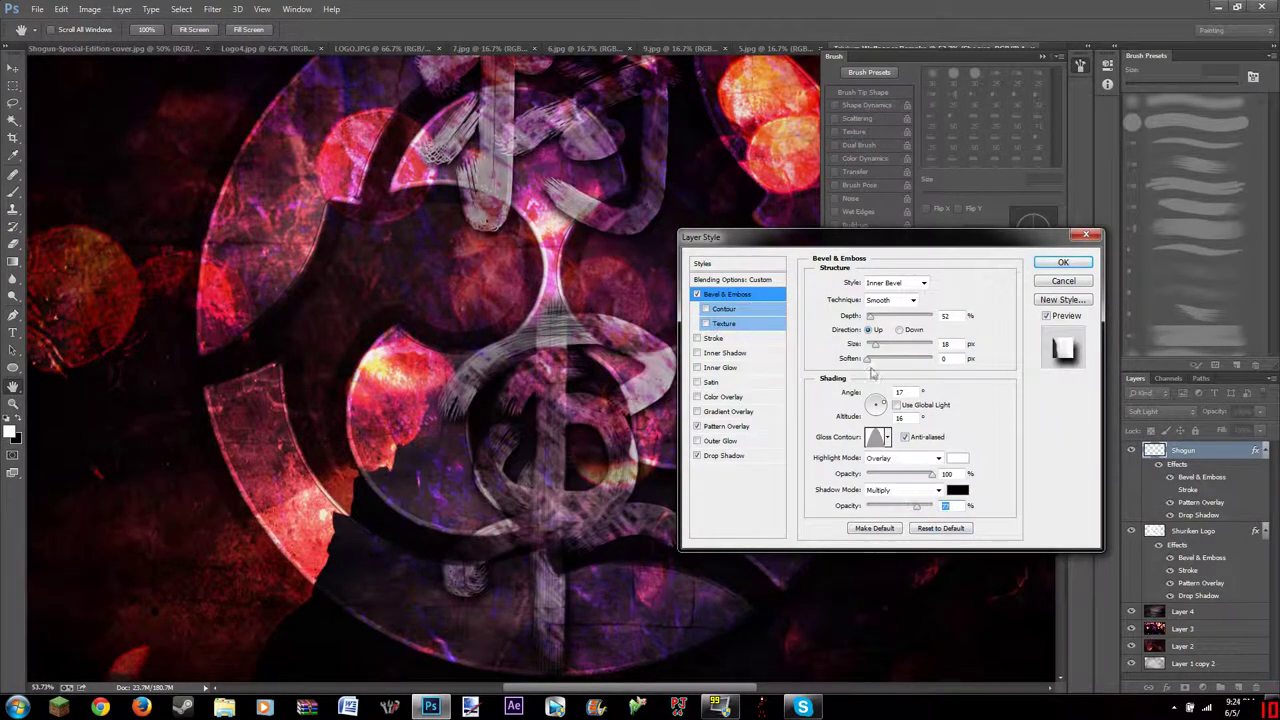
key(Return)
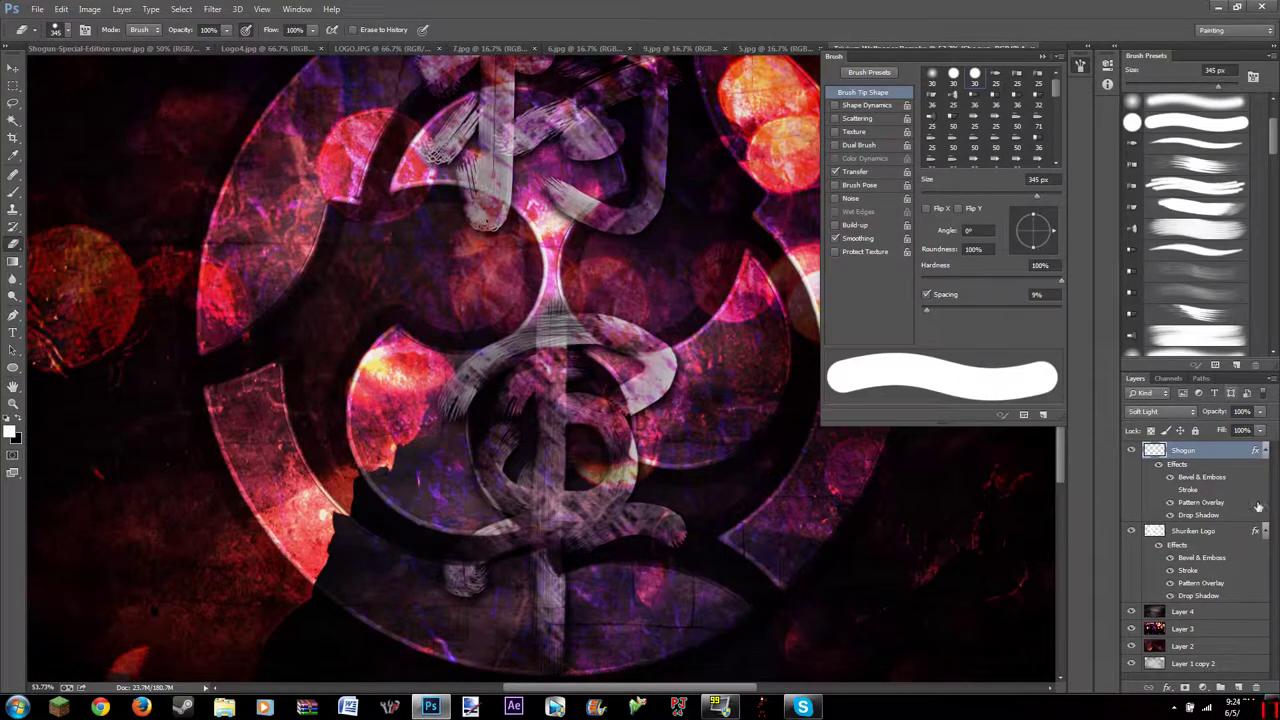
key(ctrl+shift+alt+n)
key(Return)
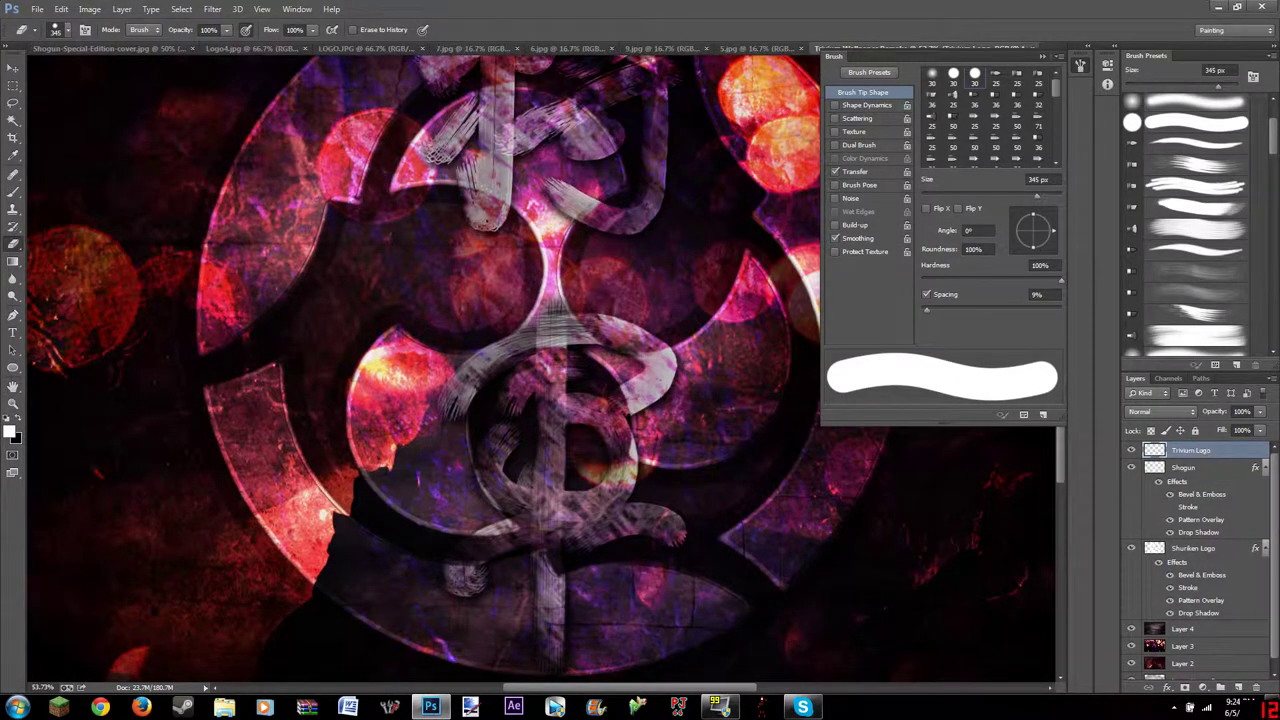
- In LOGO.JPG, select the TRIVIUM lettering and round emblem with Magic Wand tolerance 180
click(388, 48)
click(333, 352)
text(180)
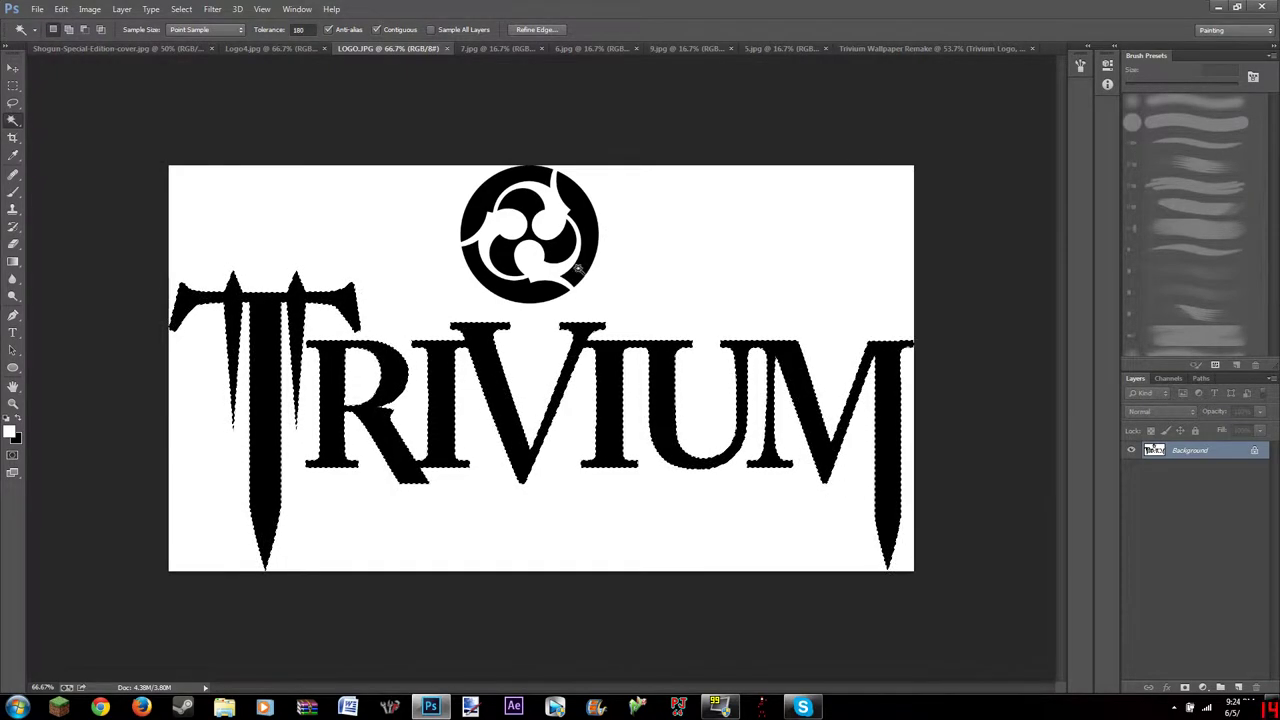
shift+click(497, 204)
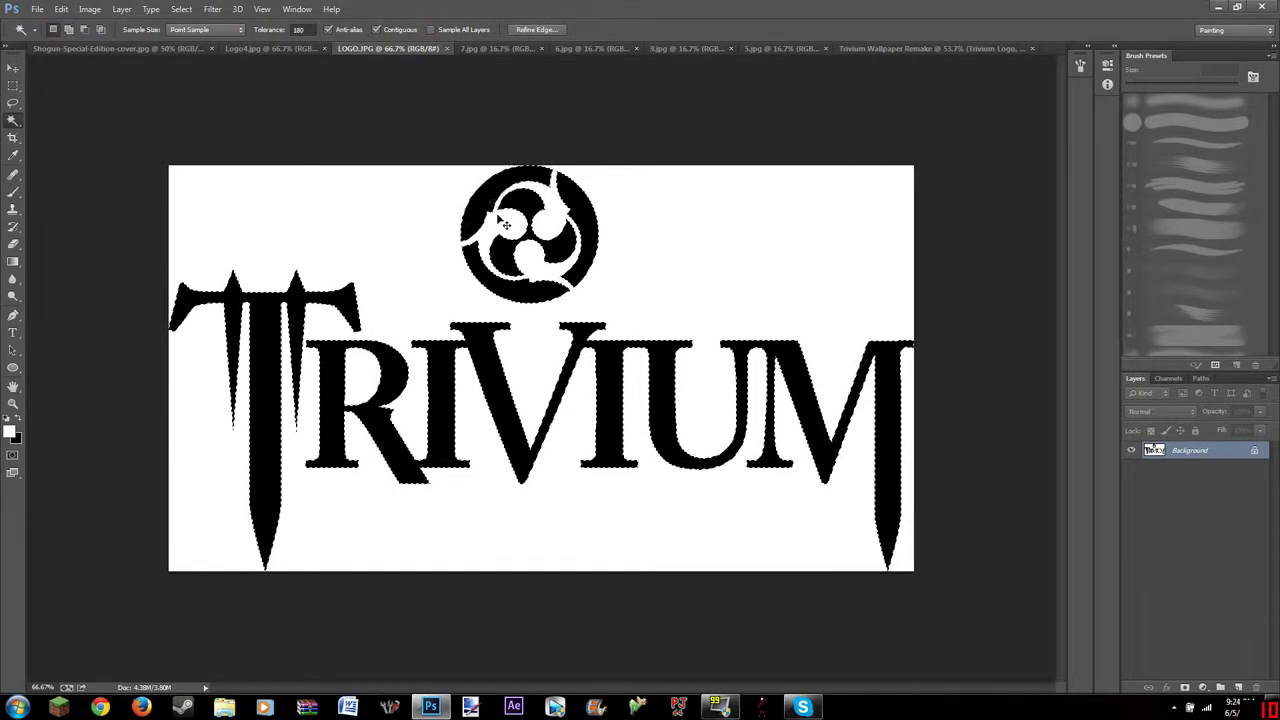
- Paste the logo into the wallpaper and enlarge it with Free Transform
click(930, 48)
key(ctrl+v)
key(ctrl+0)
key(ctrl+t)
drag(768, 241, 857, 191)
key(m)
key(Return)
- Select the logo's black letter shapes with the Magic Wand for edge refinement
key(w)
click(590, 352)
scroll(560, 320, up, 5)
scroll(614, 413, up, 5)
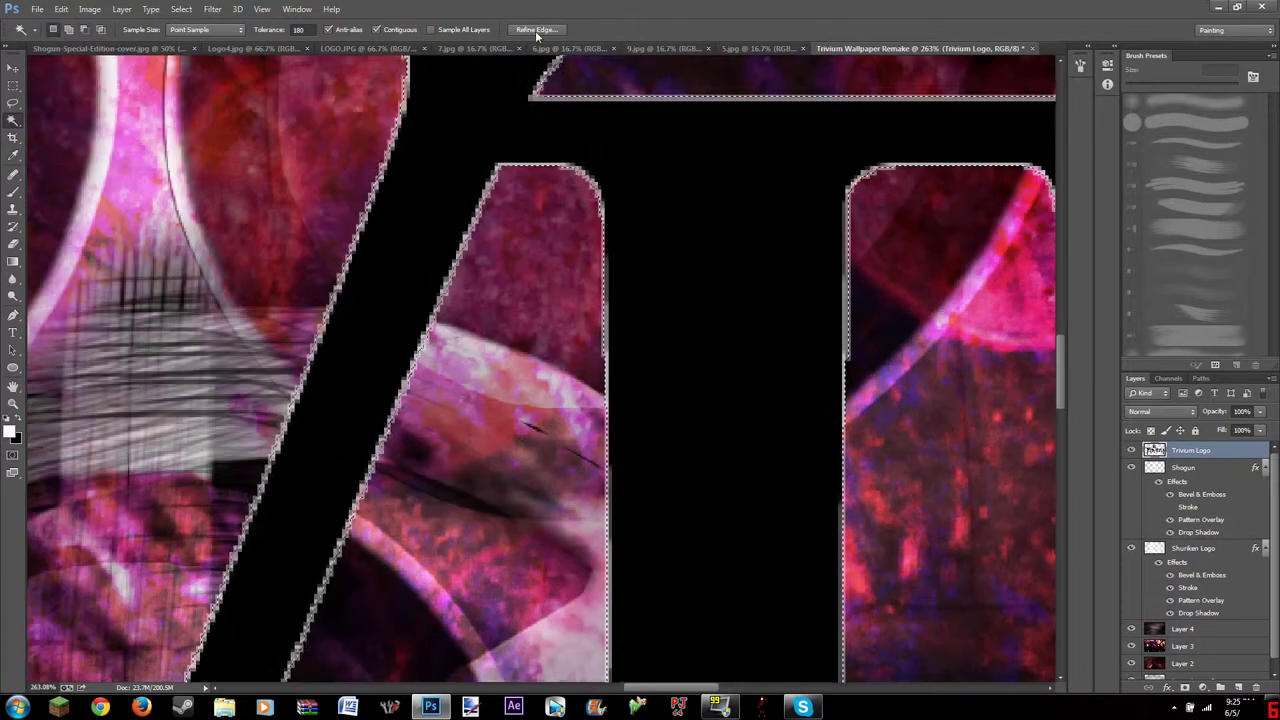
click(535, 29)
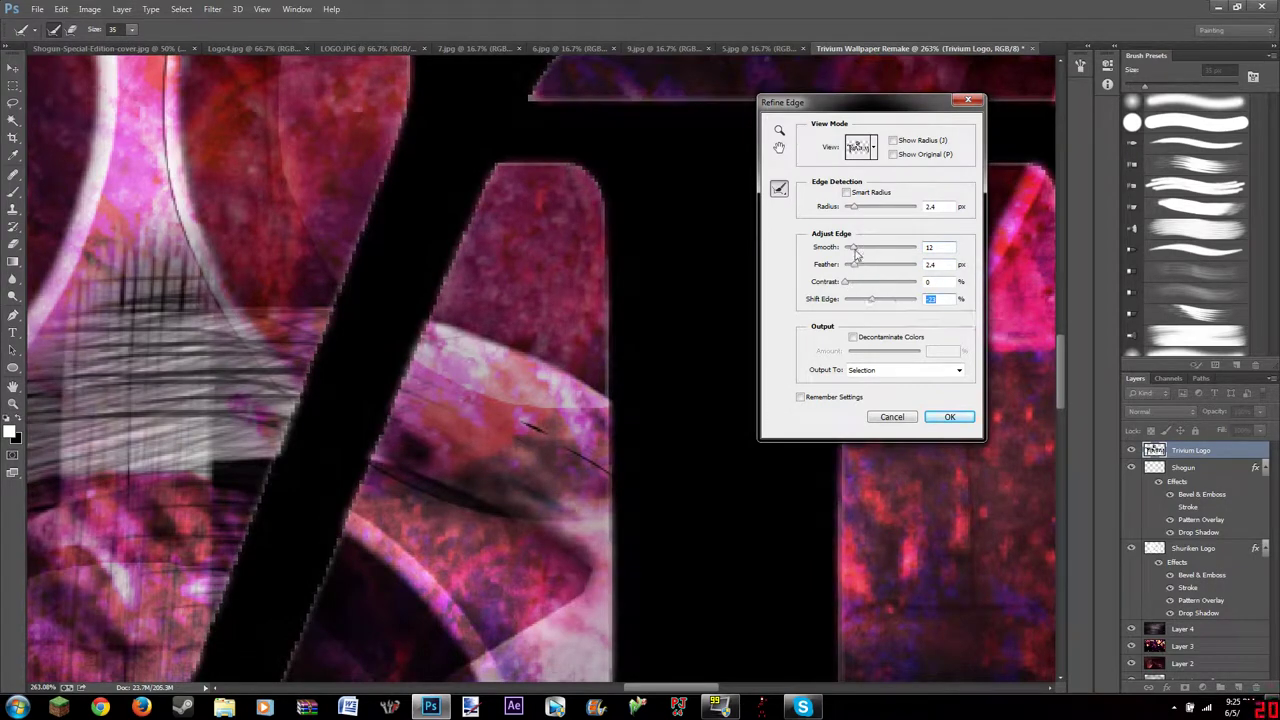
- Refine the selection edges (Smooth 21, Shift Edge -40) and output them to a new layer
click(858, 208)
click(958, 371)
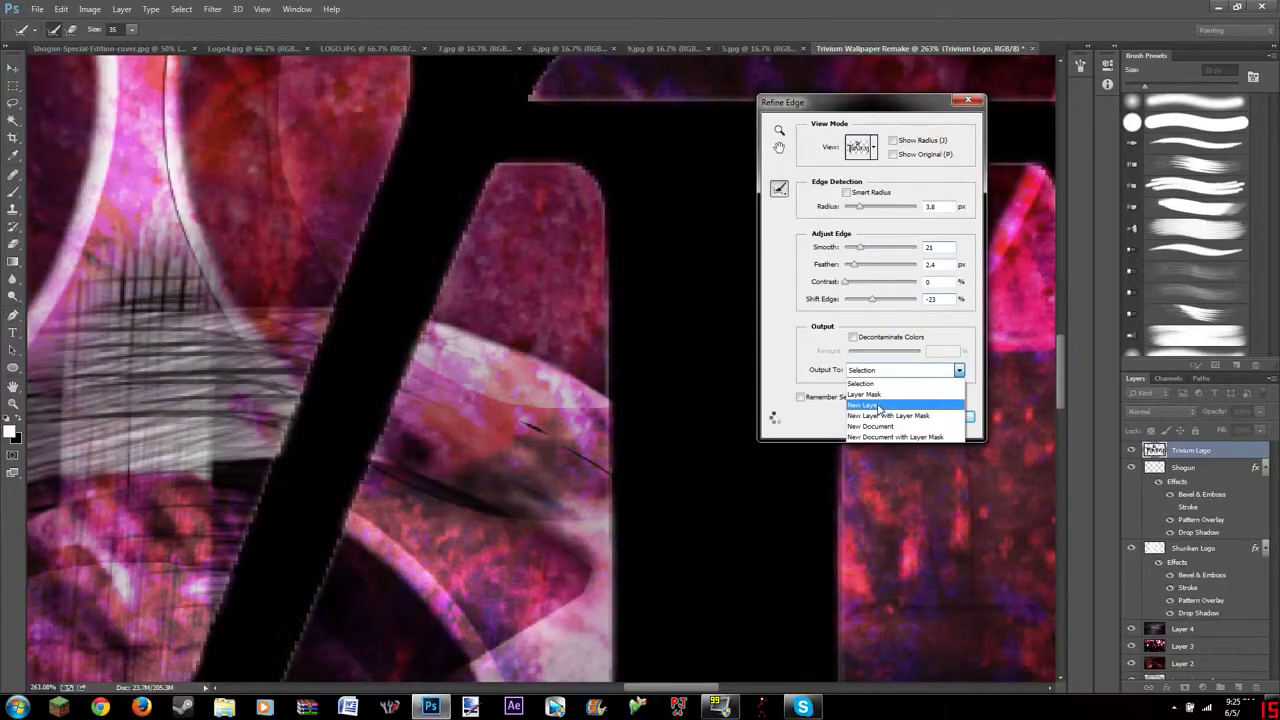
click(931, 403)
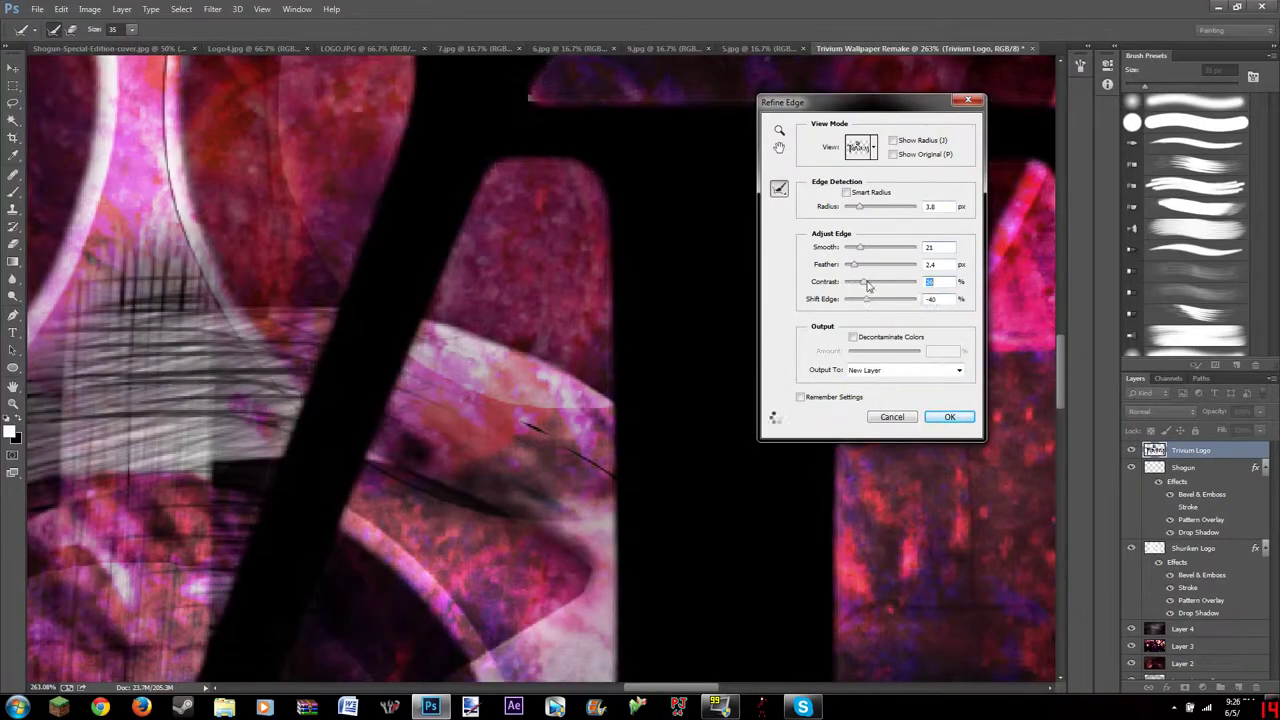
click(945, 417)
- Delete the original Trivium Logo layer and invert the copied logo to white
click(1180, 467)
click(1131, 467)
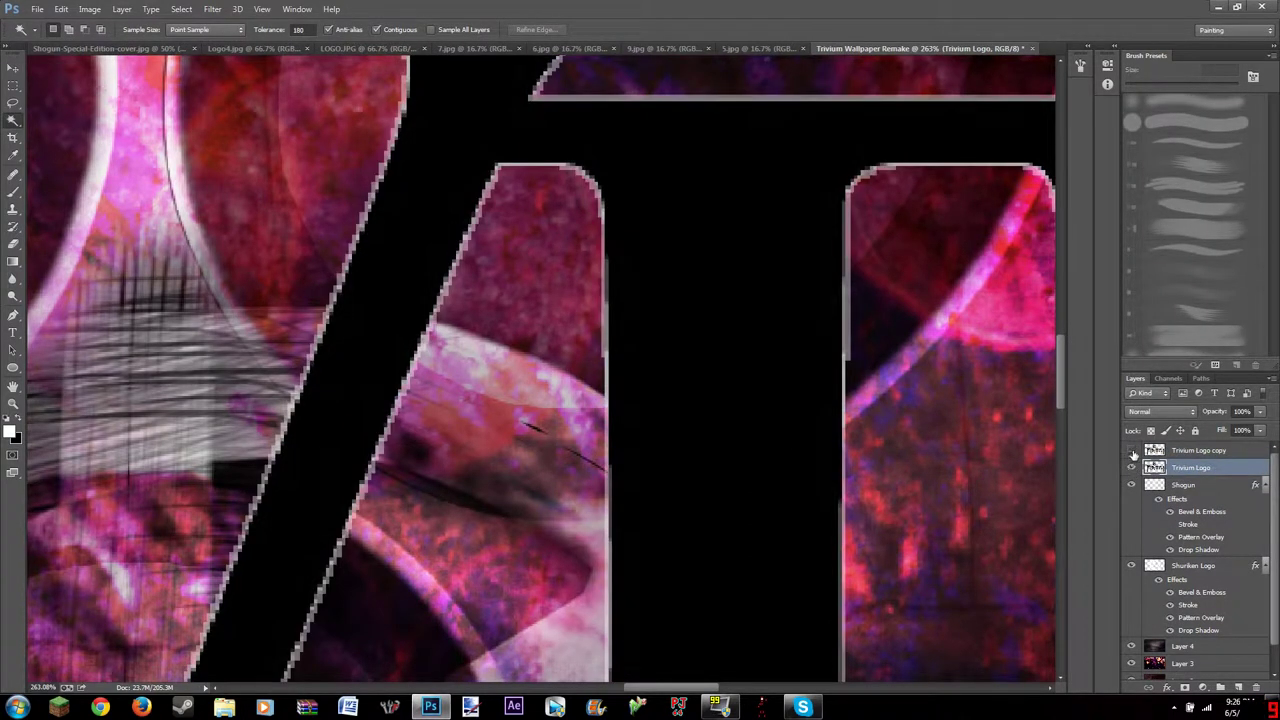
key(Delete)
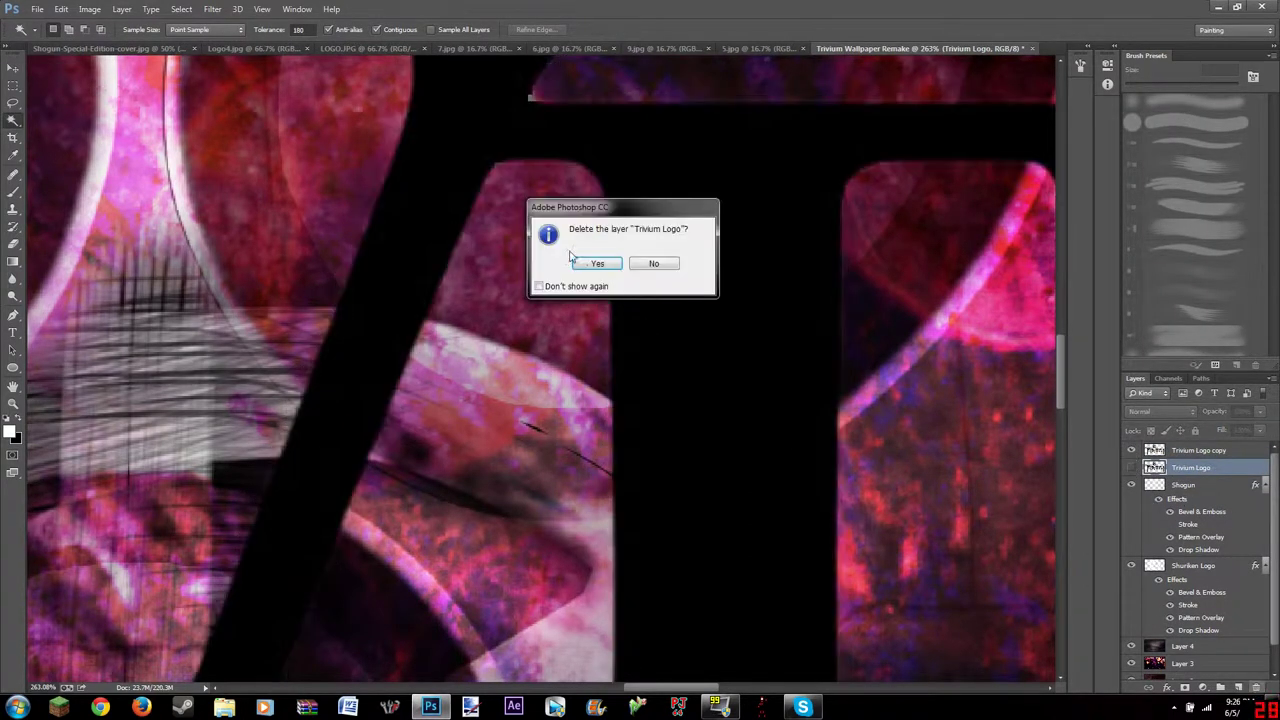
click(597, 259)
key(ctrl+i)
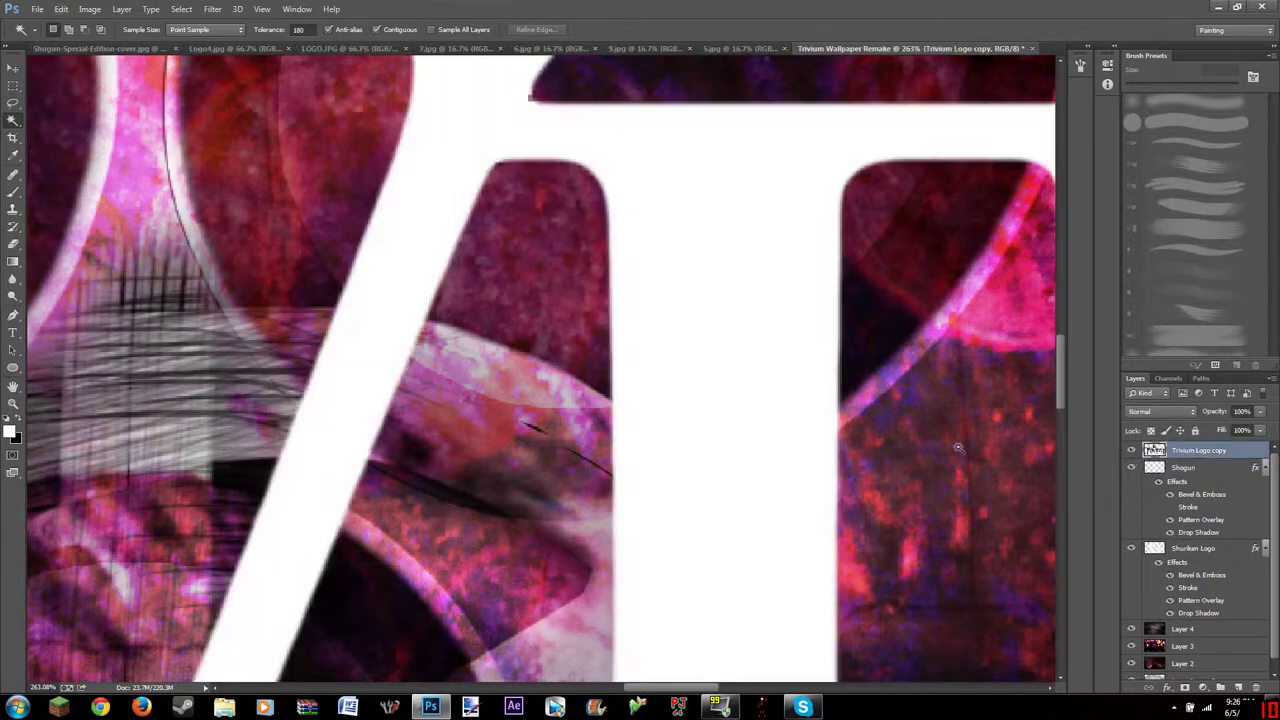
click(212, 9)
click(428, 248)
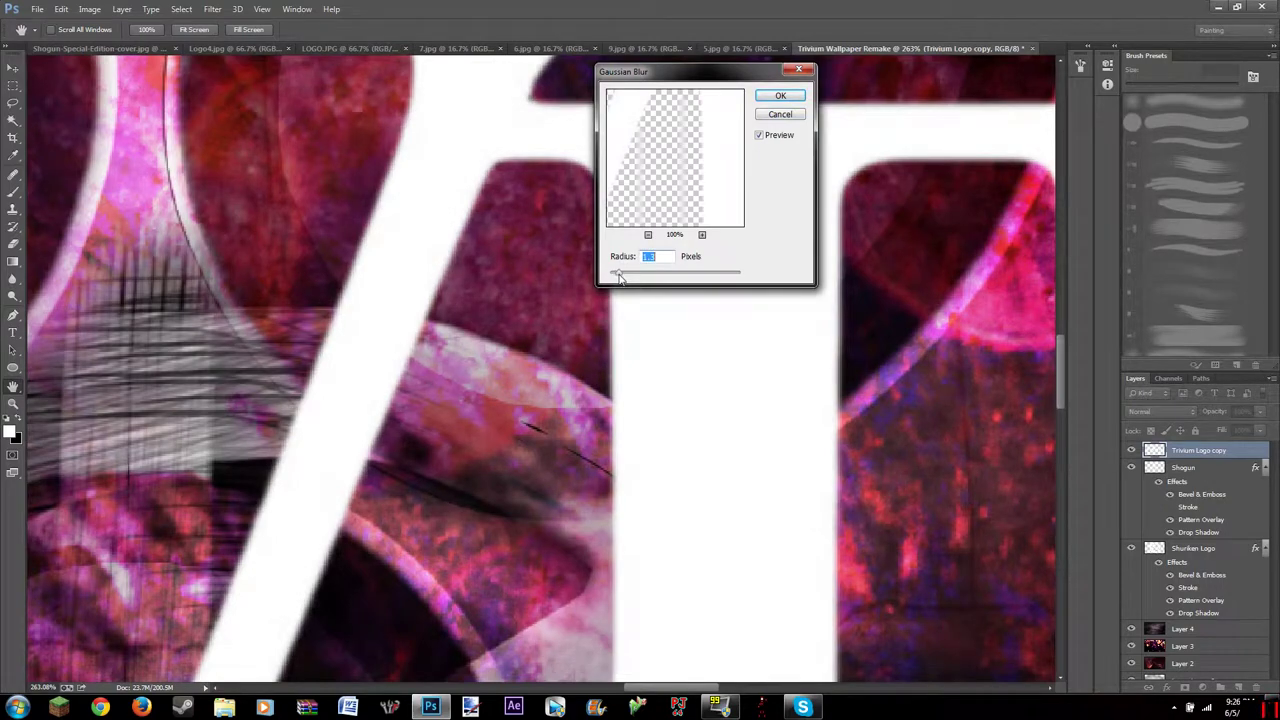
- Apply the Gaussian Blur and try Soft Light and other blend modes on the logo layer
click(780, 95)
double_click(1235, 451)
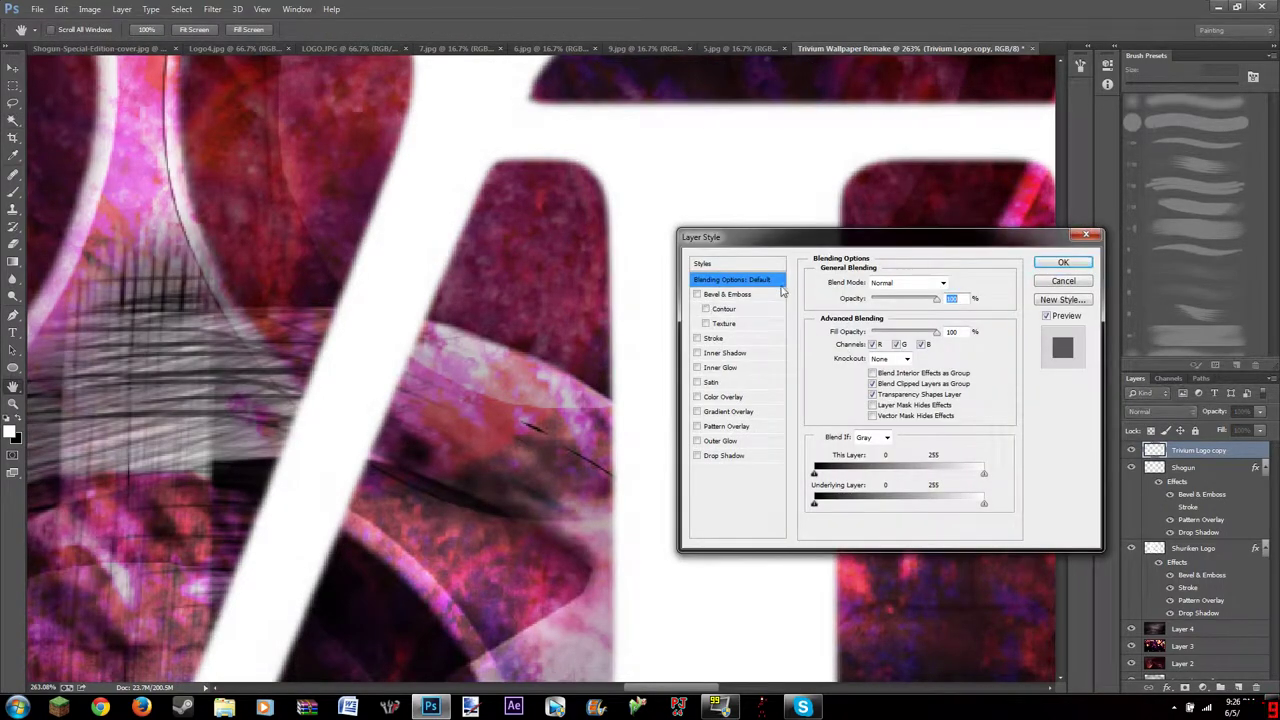
key(shift+alt+f)
key(Down)
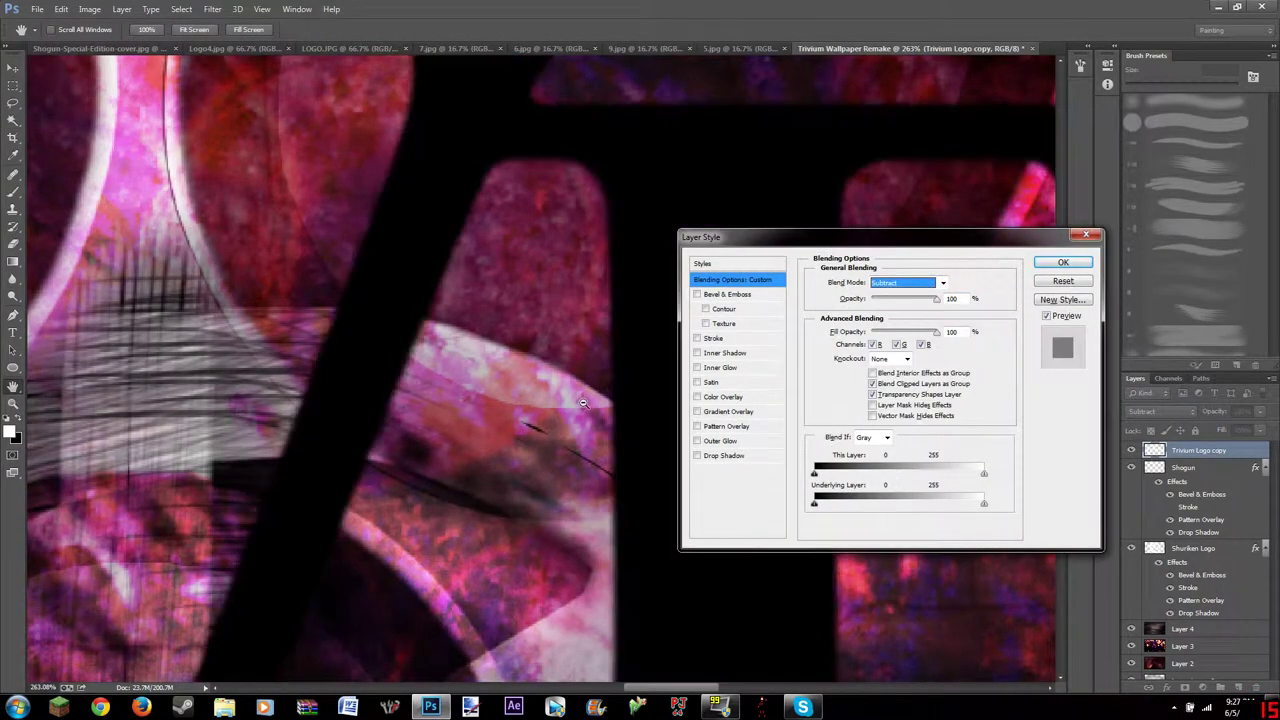
key(Down)
key(Down)
click(905, 282)
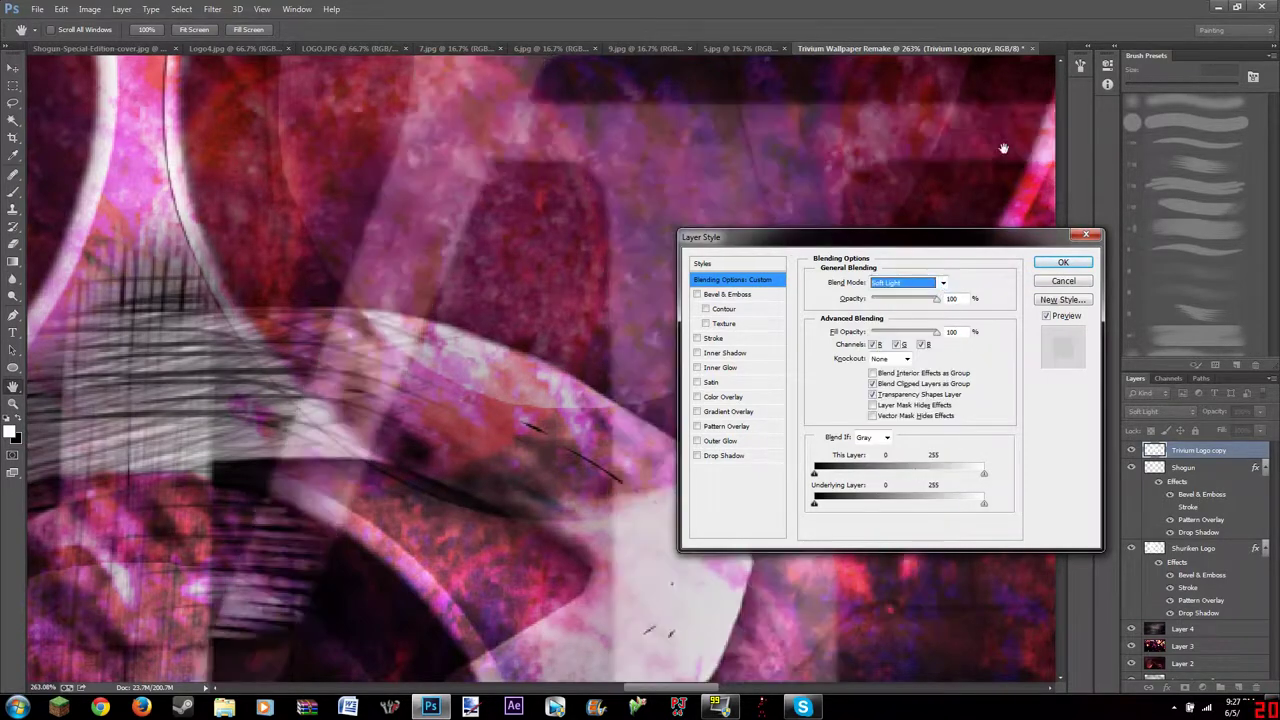
scroll(340, 437, down, 10)
- Add a Bevel & Emboss to the logo and set its blending back to Normal
click(727, 294)
click(887, 437)
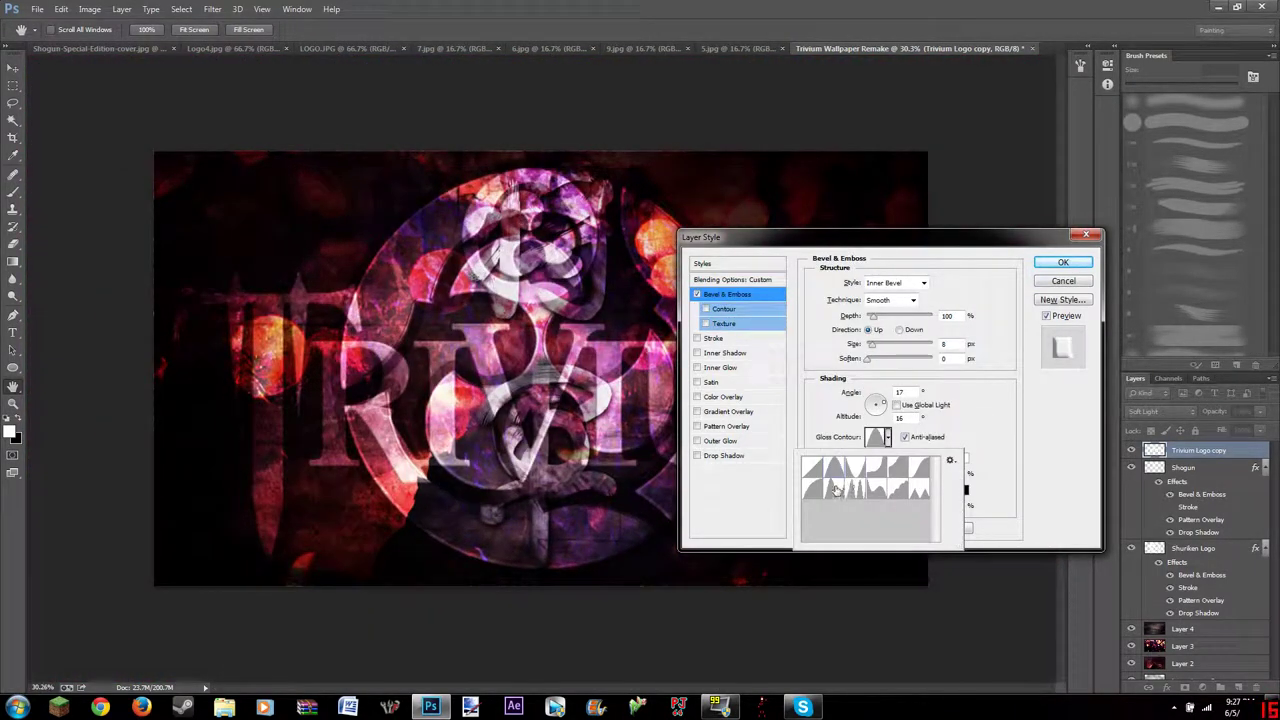
click(732, 279)
click(943, 283)
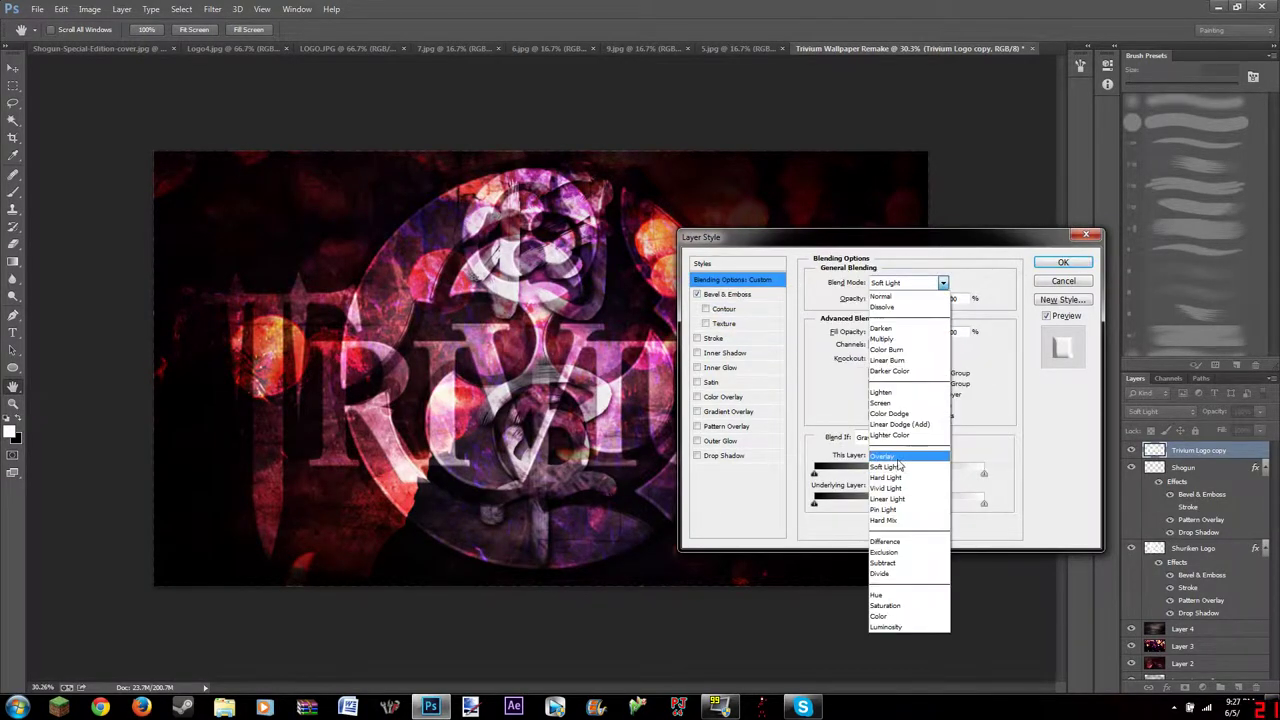
click(898, 467)
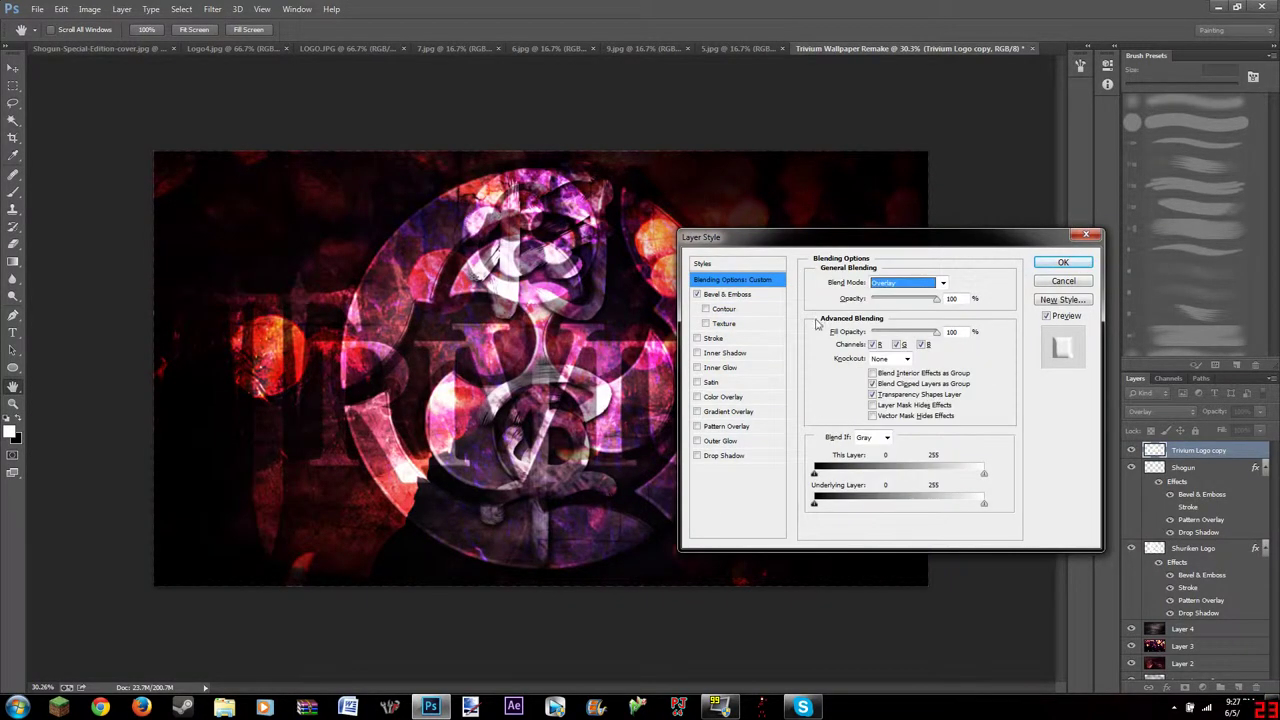
click(724, 294)
click(887, 437)
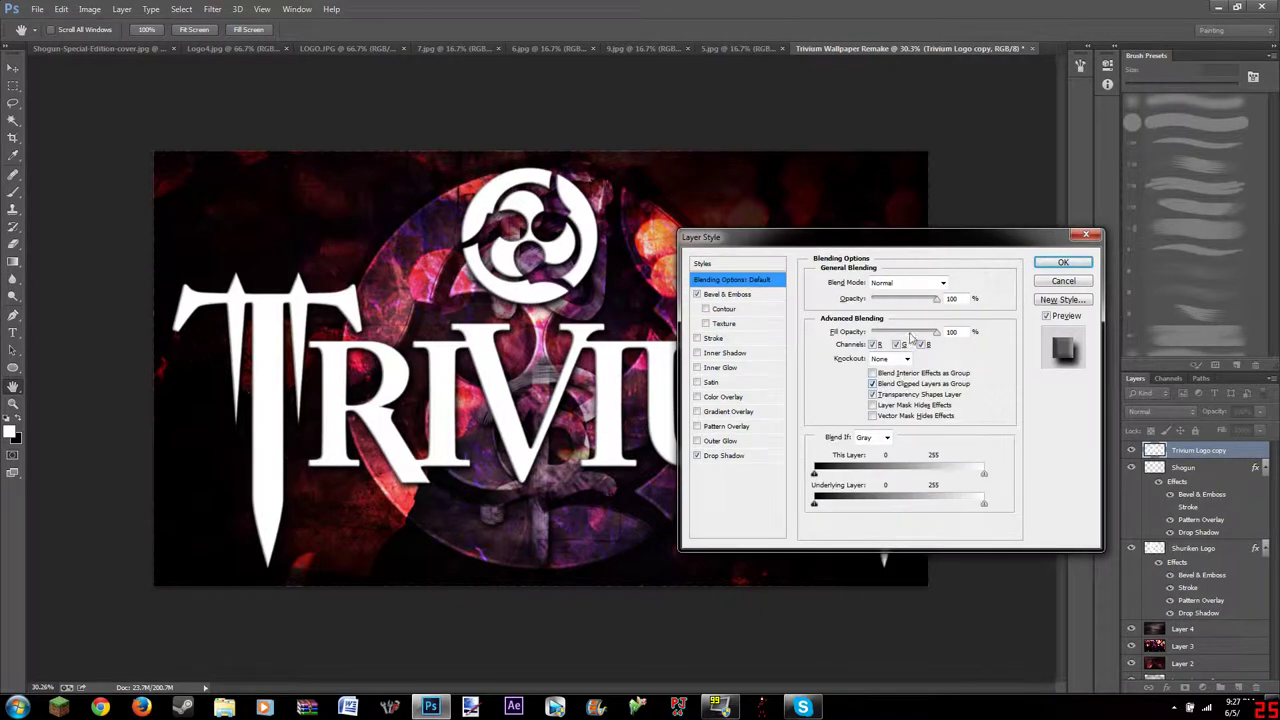
- Try Color Dodge and Lighter Color blending while adjusting the logo's fill opacity
click(912, 331)
click(943, 283)
click(900, 390)
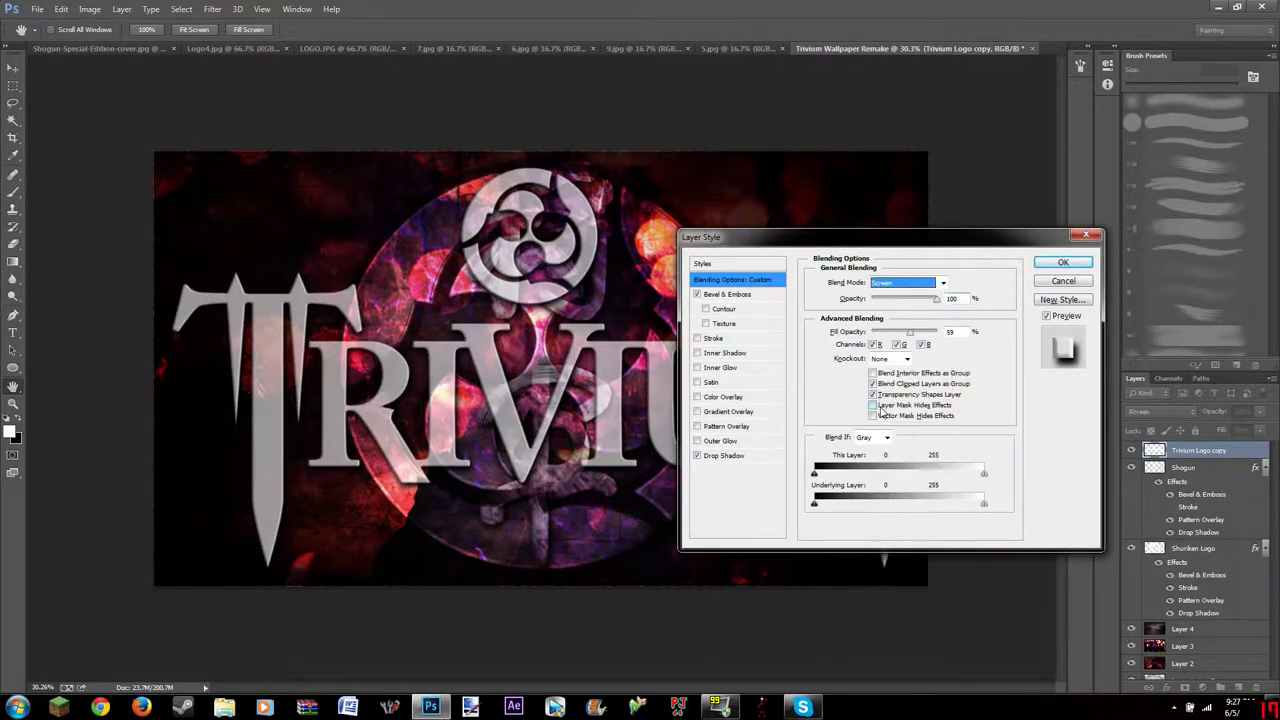
drag(910, 334, 923, 336)
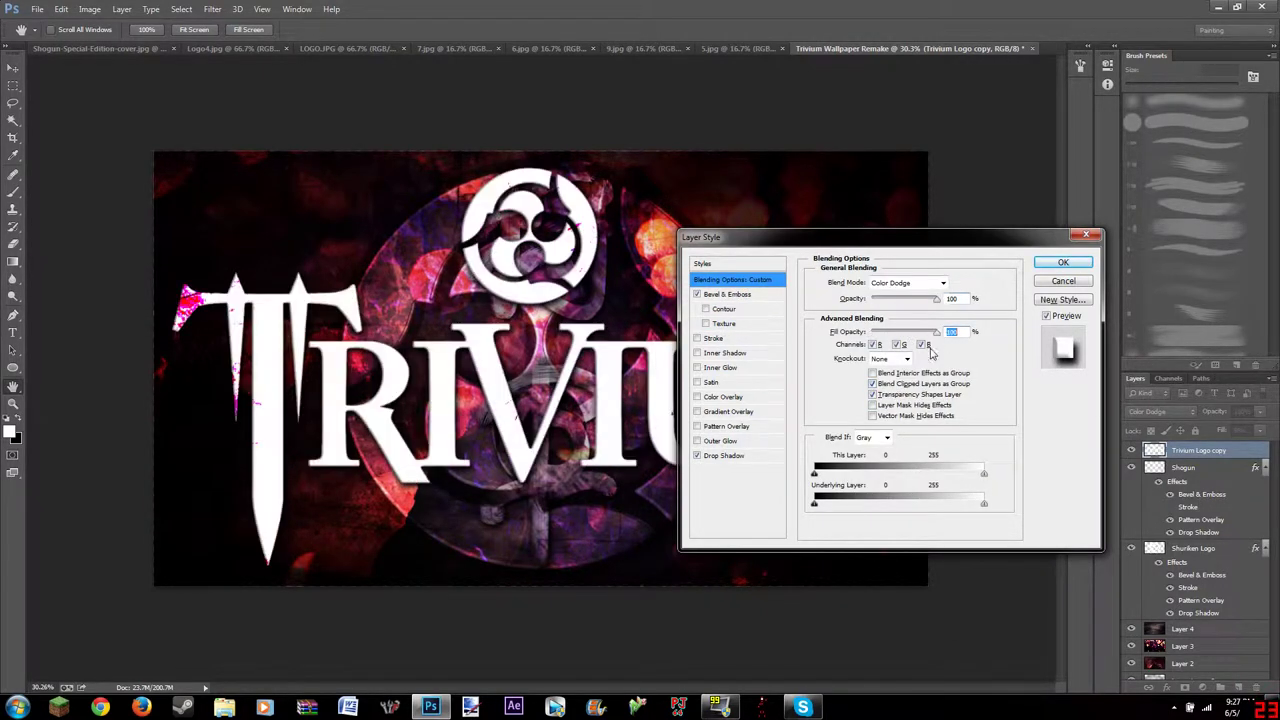
drag(923, 337, 928, 335)
click(942, 284)
click(900, 424)
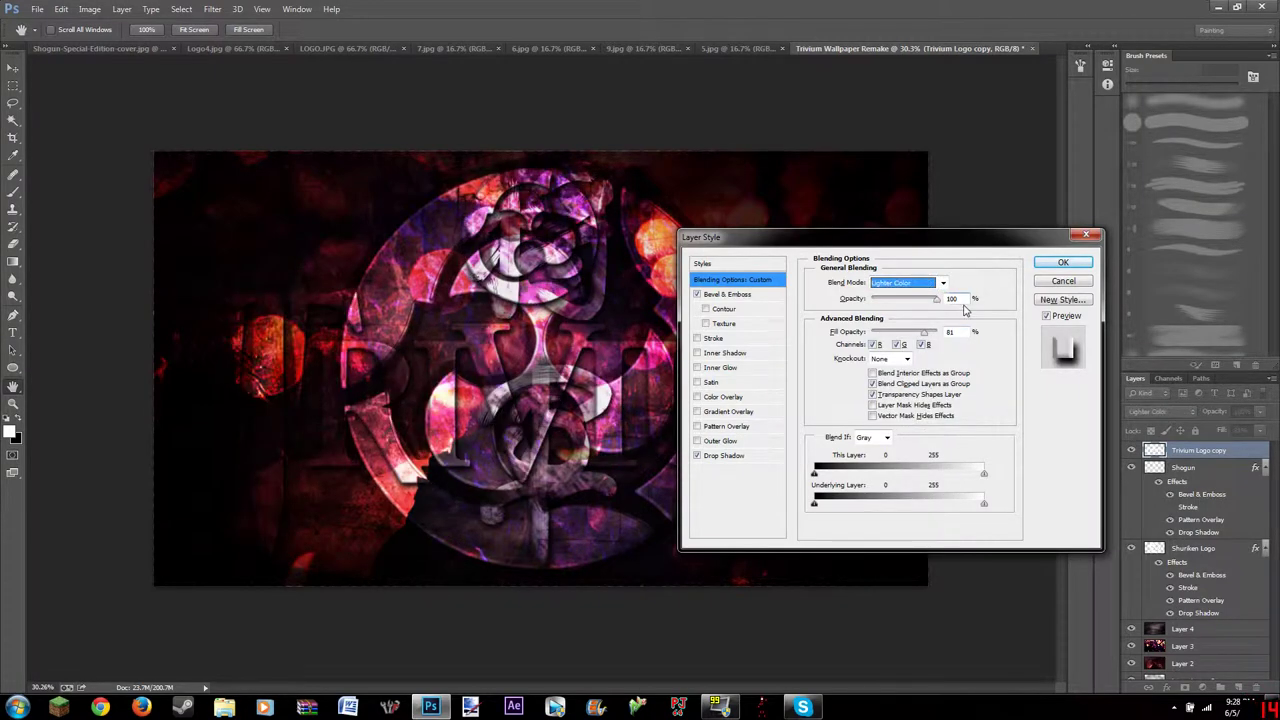
drag(923, 331, 936, 331)
- Set the logo to Overlay blending with a bevel at 174% depth and reduced size
click(942, 282)
click(914, 458)
click(727, 294)
click(887, 437)
click(991, 415)
drag(879, 320, 881, 317)
click(879, 345)
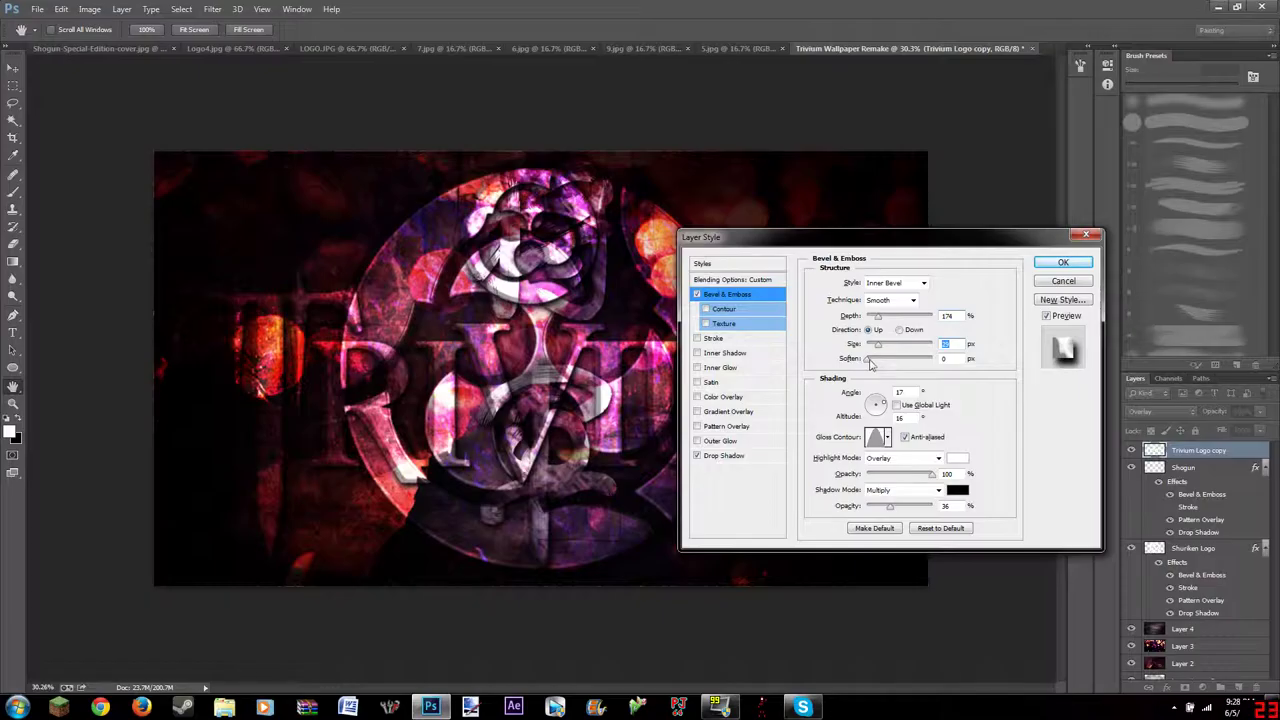
drag(905, 511, 909, 512)
drag(887, 348, 877, 365)
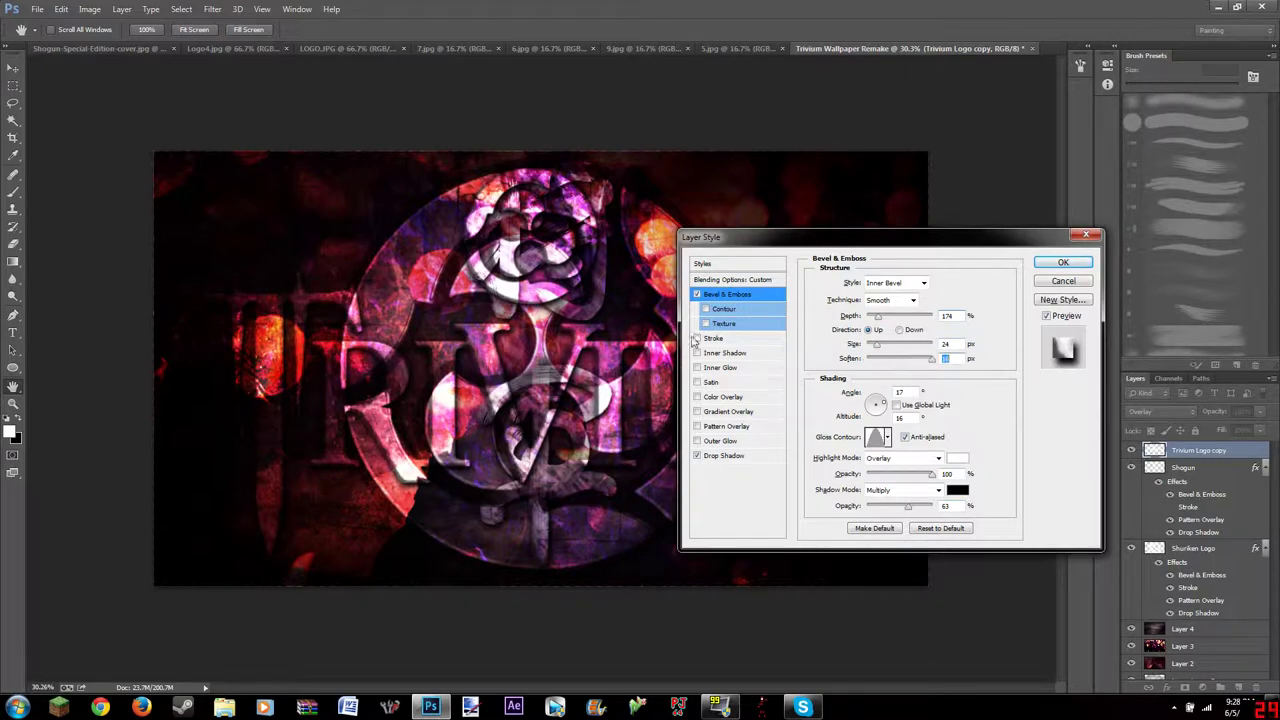
- Add a stroke to the logo and try Normal, then Hard Light, bevel highlights
click(697, 338)
click(727, 294)
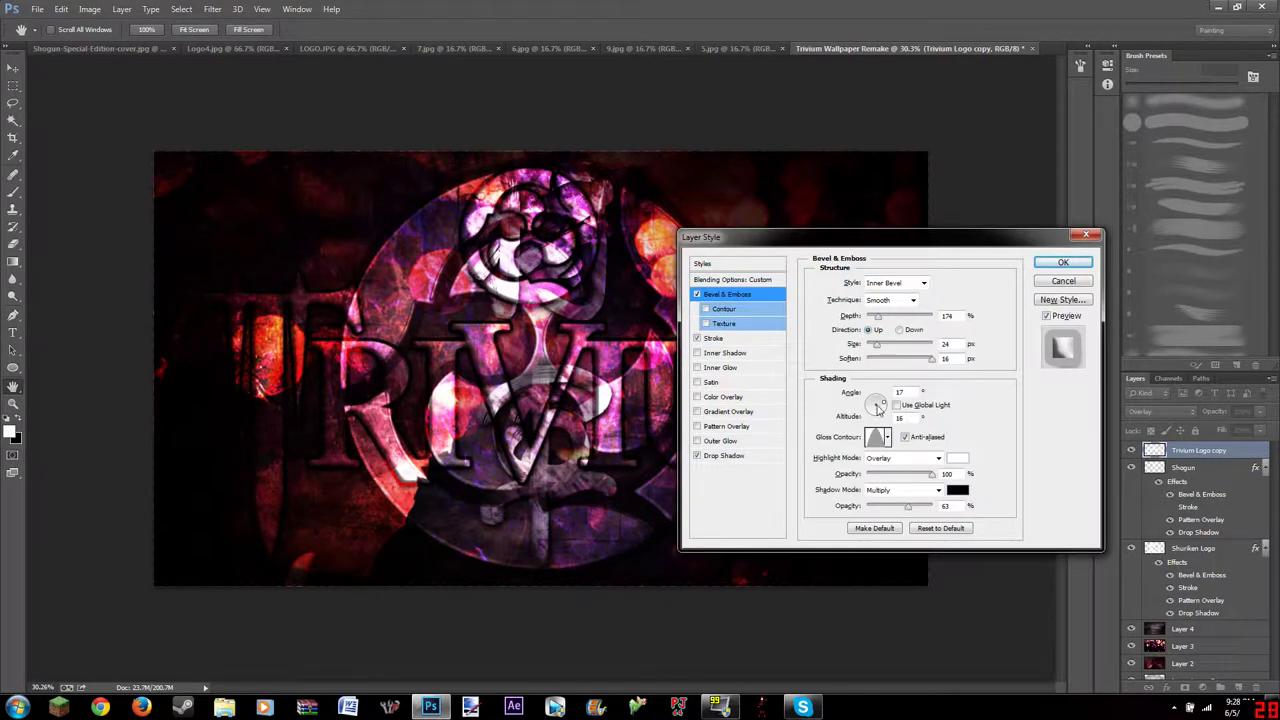
click(900, 457)
click(880, 342)
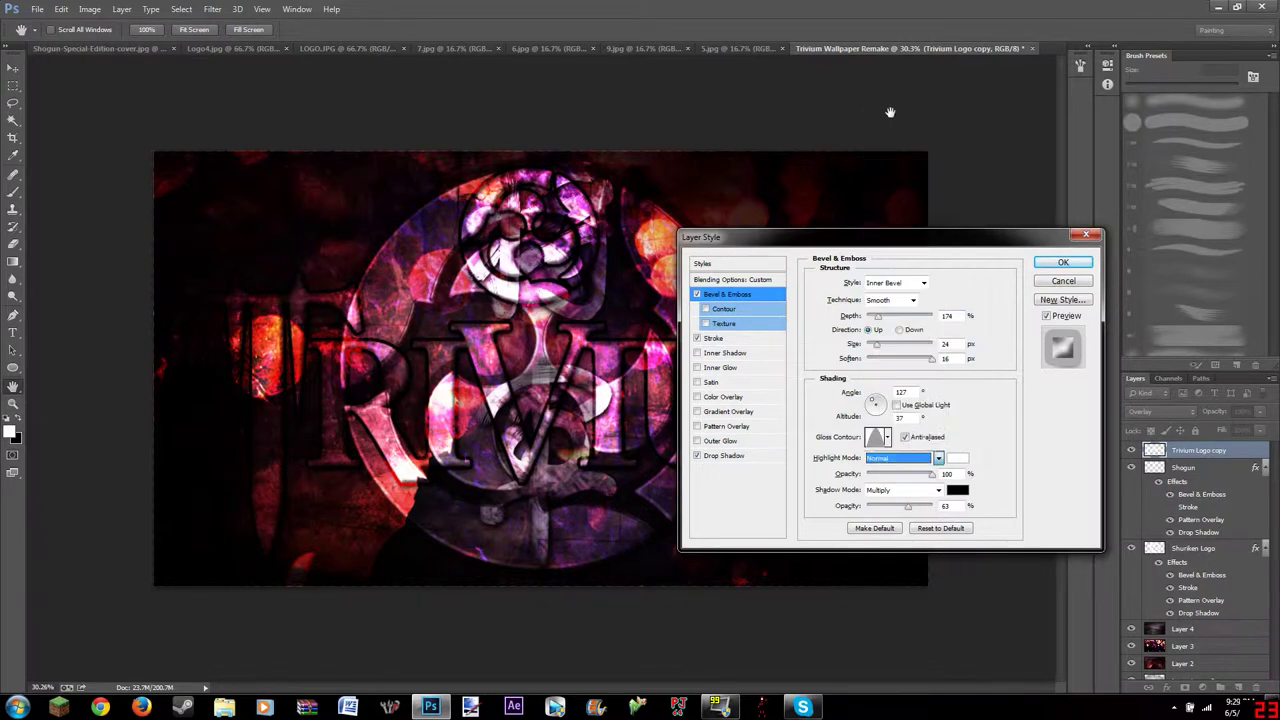
key(n)
drag(878, 347, 874, 346)
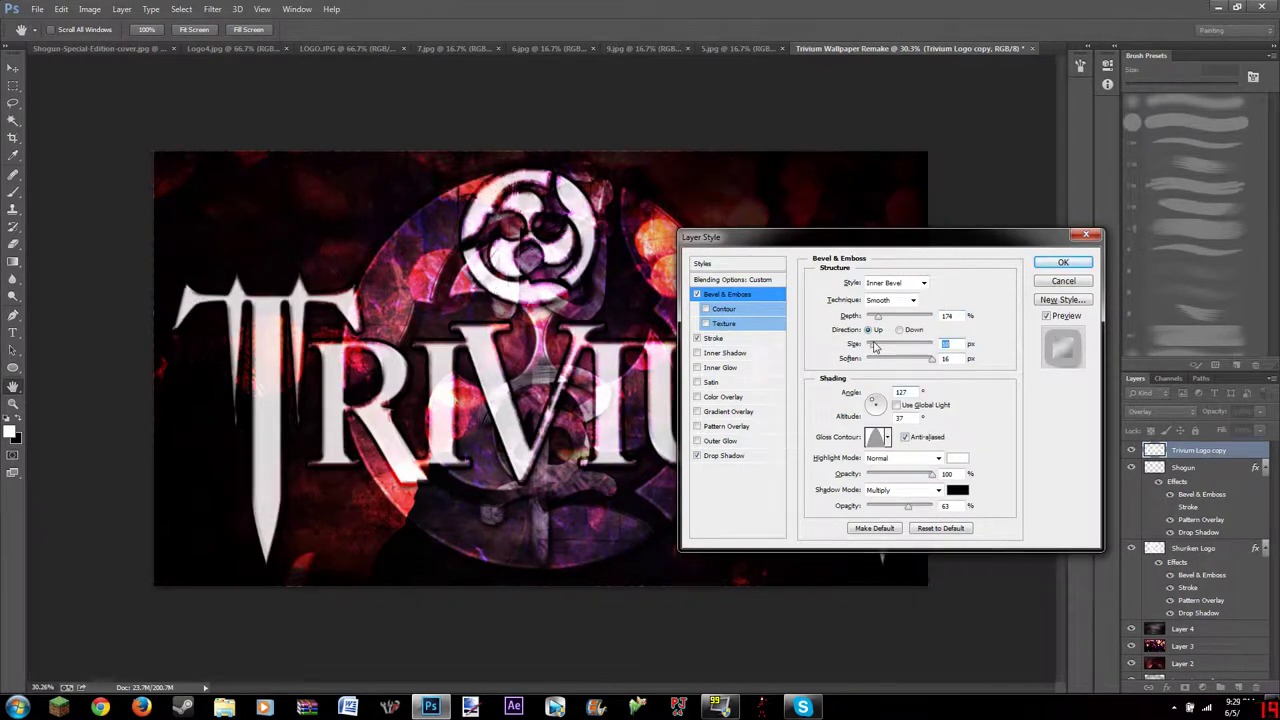
click(887, 436)
click(975, 420)
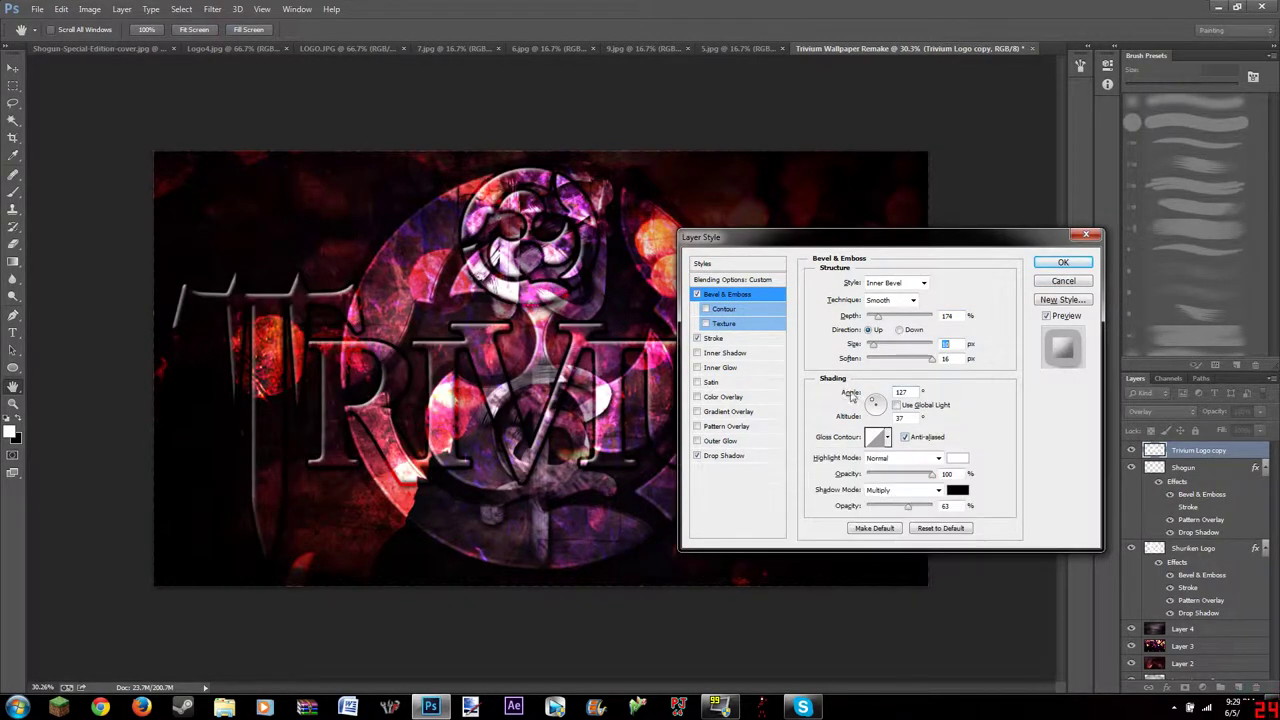
click(937, 457)
click(893, 289)
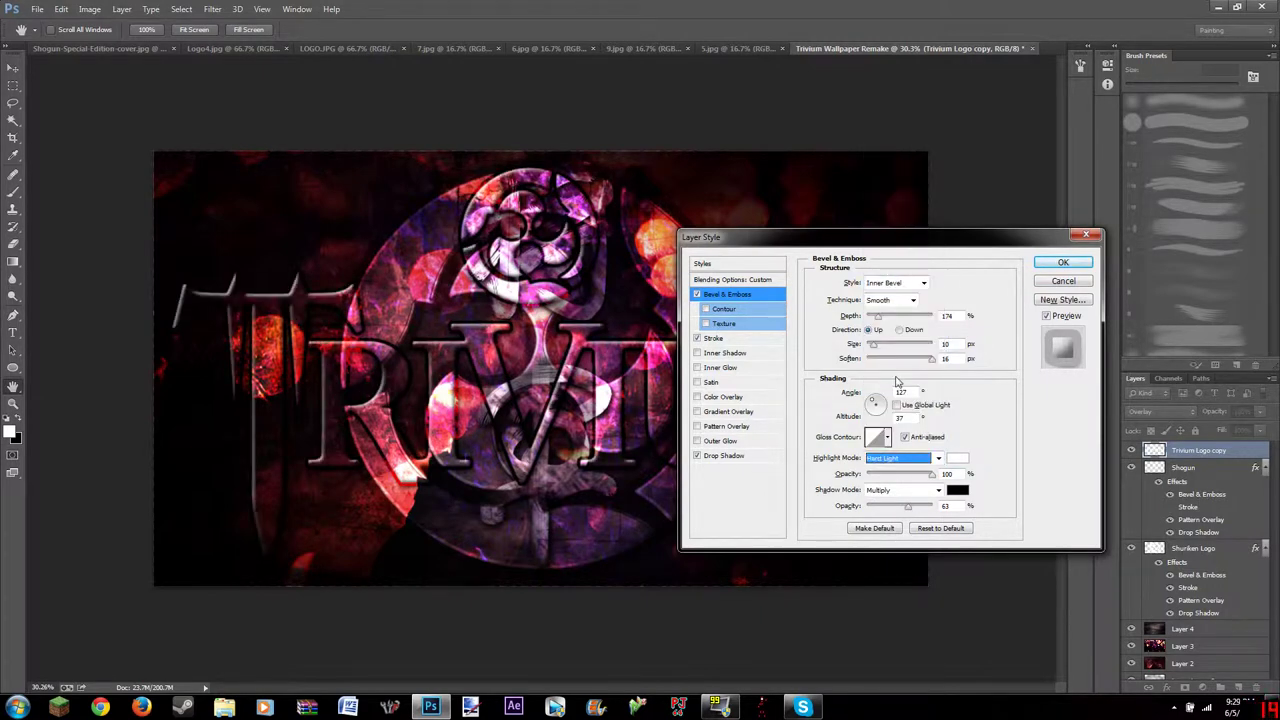
- Choose a new gloss contour for the bevel and set its highlight mode to Color Dodge
click(880, 438)
click(818, 490)
click(845, 468)
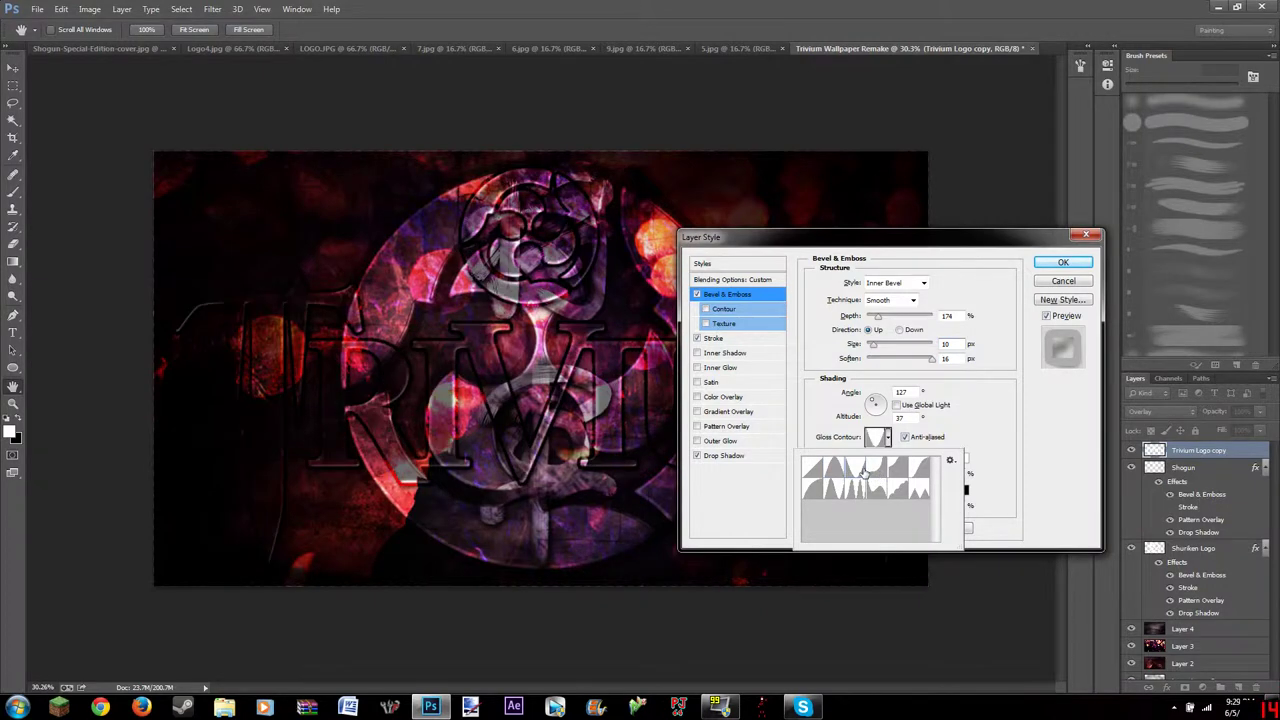
click(908, 470)
click(810, 478)
click(911, 490)
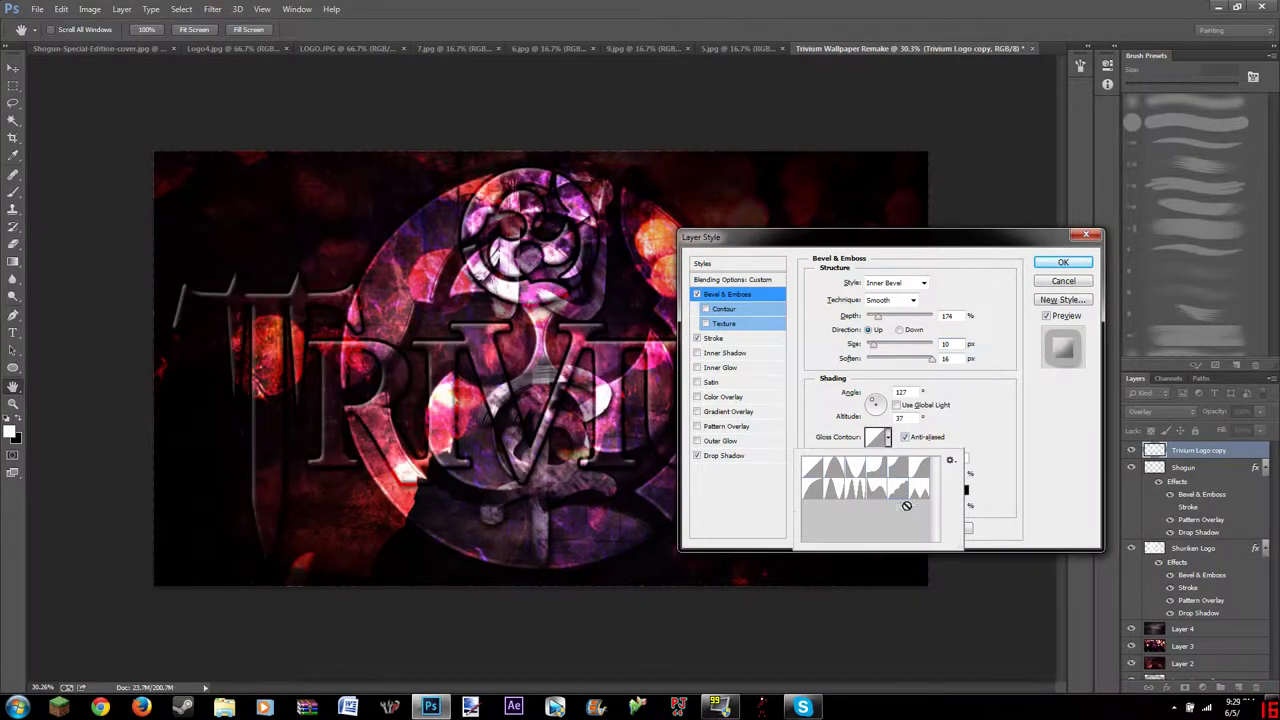
key(Return)
click(937, 457)
key(Up)
key(Up)
key(Up)
key(Return)
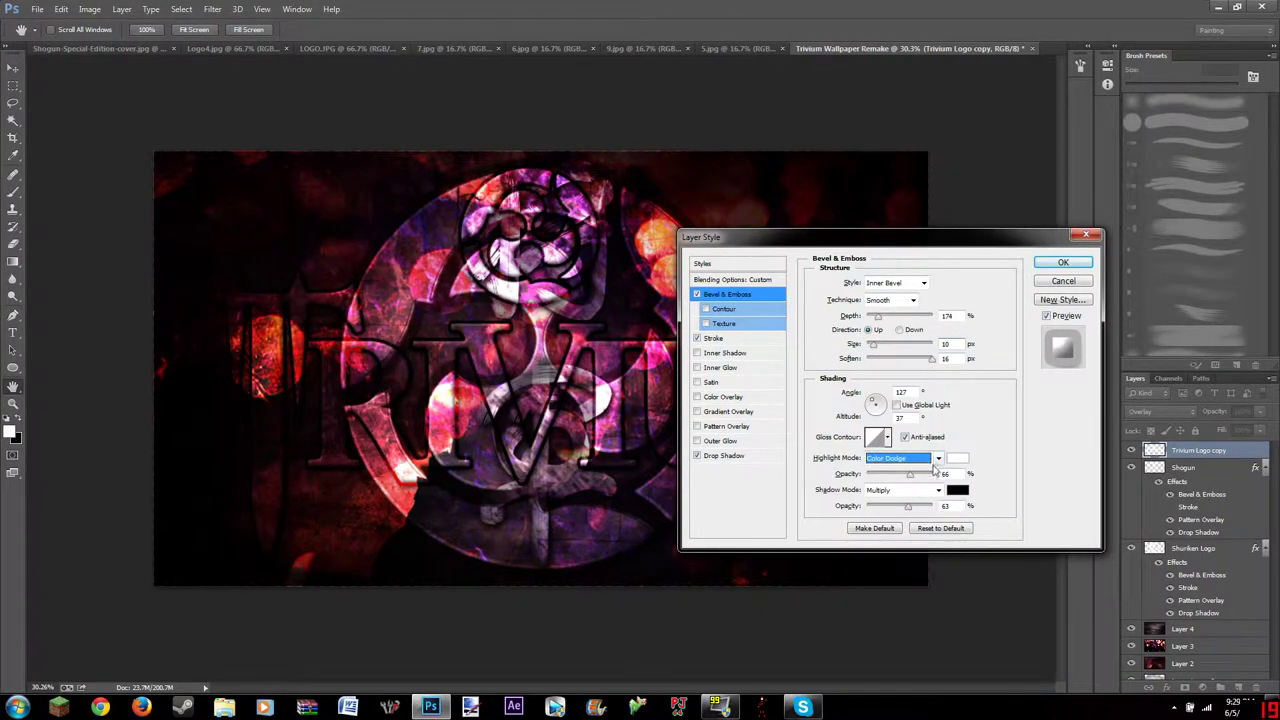
- Add a Pattern Overlay to the logo and apply the layer style
click(713, 338)
click(698, 426)
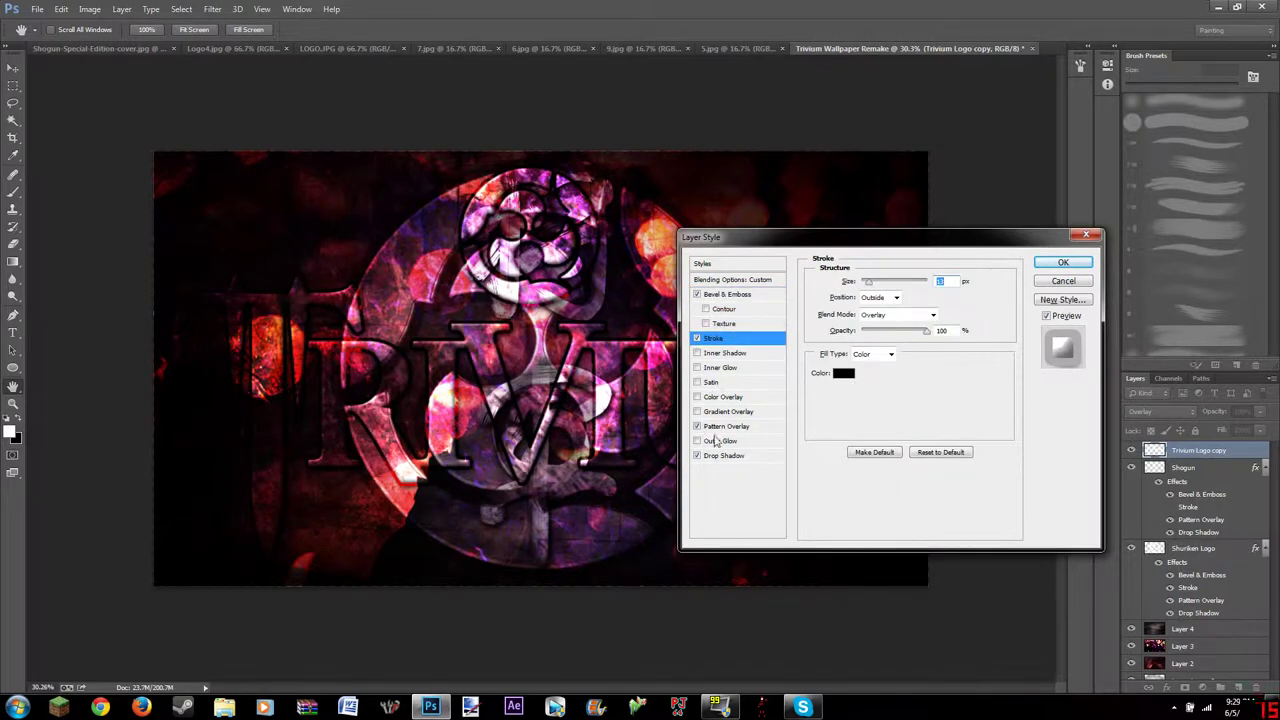
click(1064, 263)
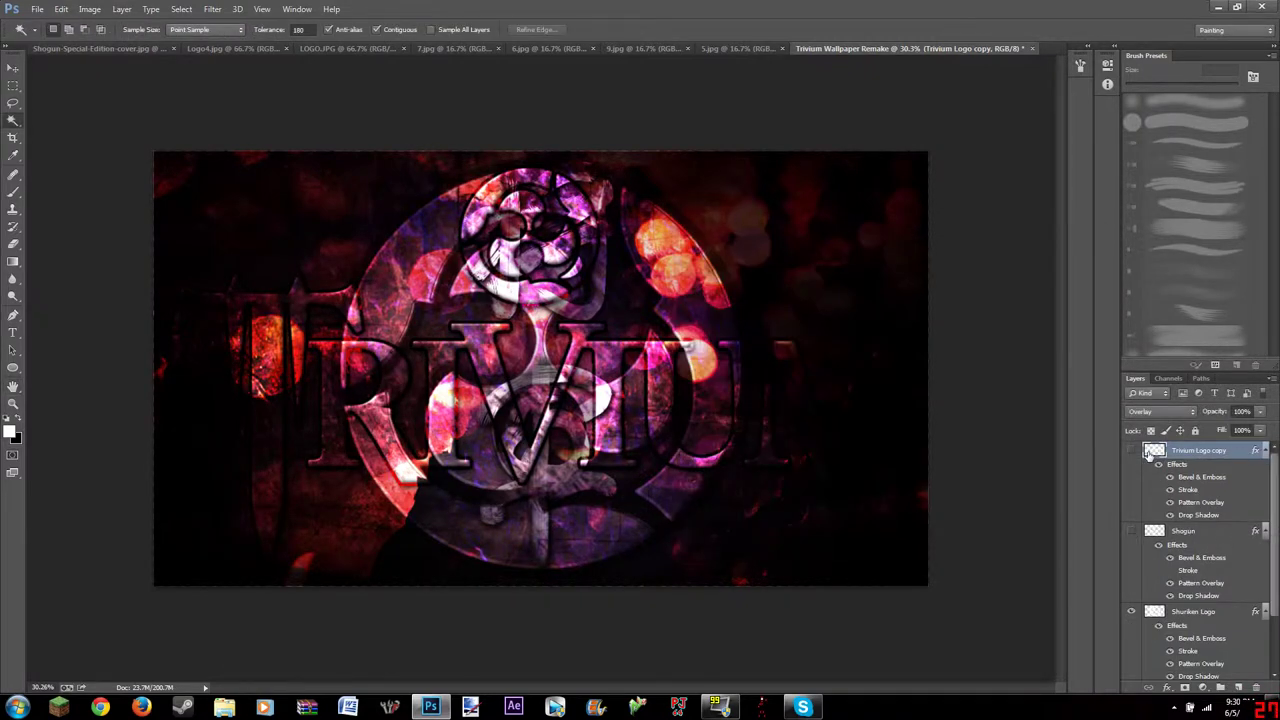
- Hide the Trivium logo, duplicate Shuriken Logo, and spin-blur the copy with Radial Blur amount 25
click(1131, 450)
right_click(1200, 548)
key(Return)
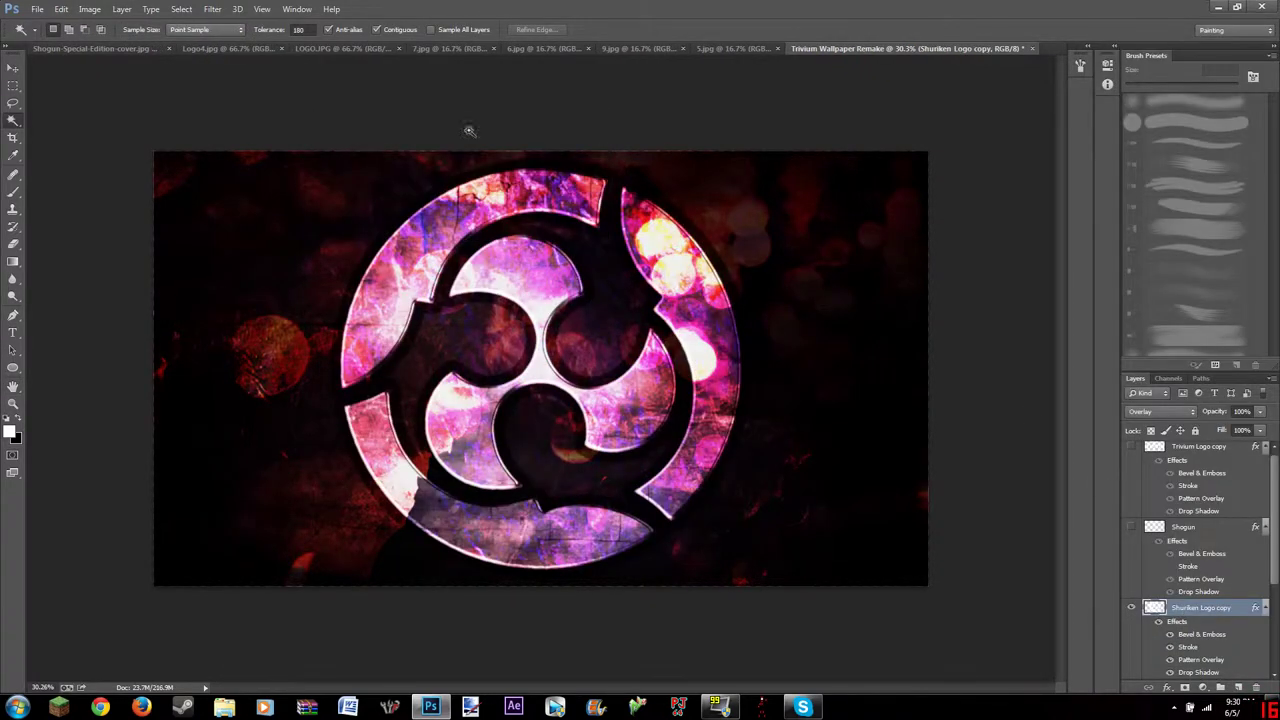
click(212, 9)
click(425, 330)
text(25)
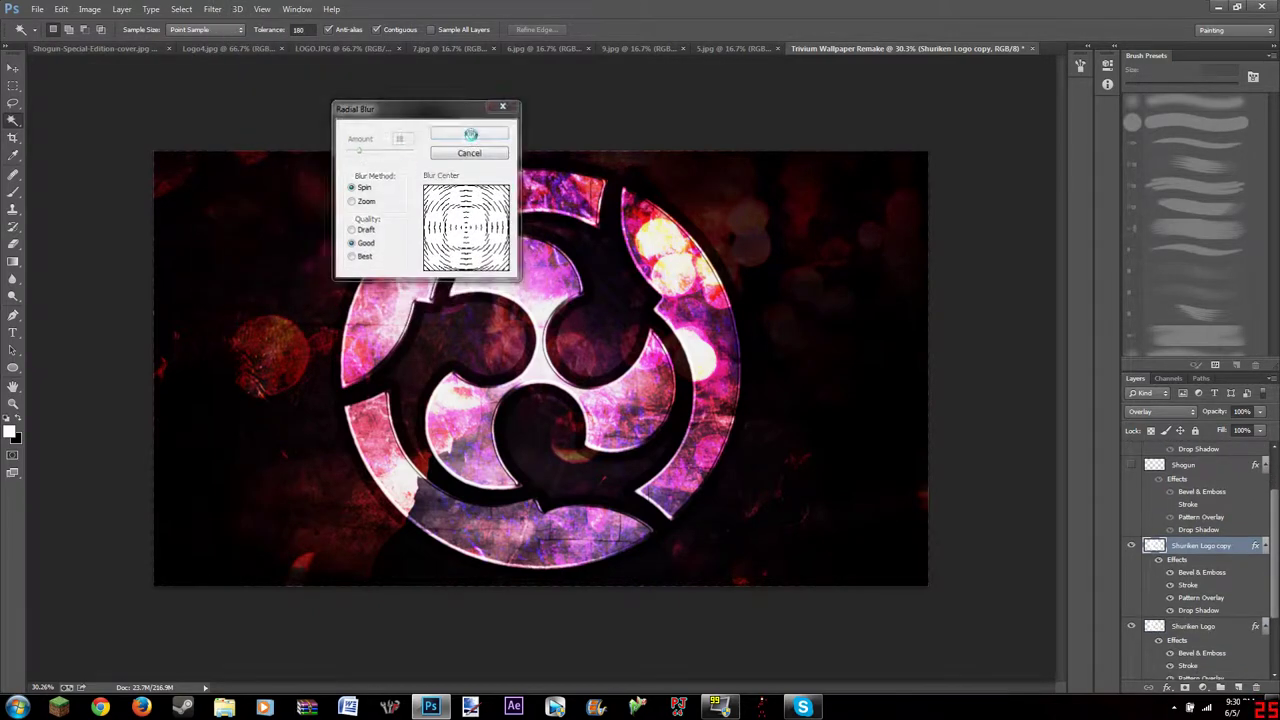
click(469, 133)
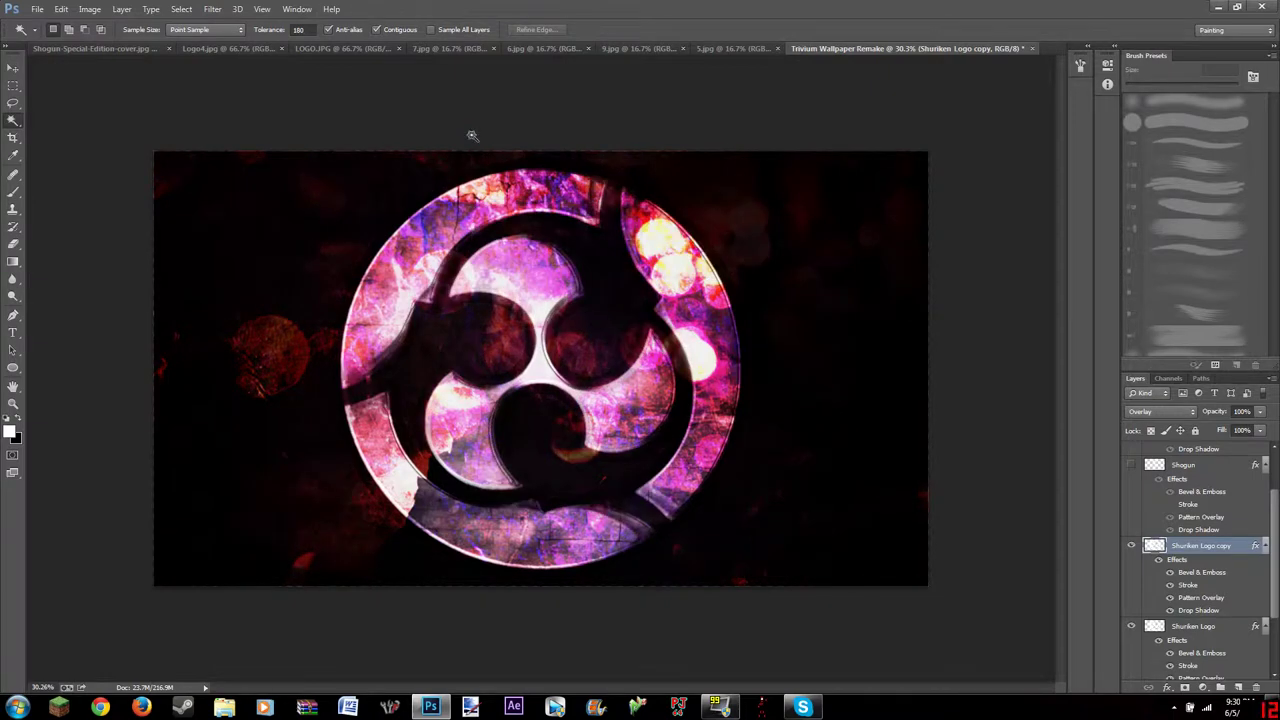
- Undo and reapply the radial spin blur on the Shuriken Logo copy
key(ctrl+z)
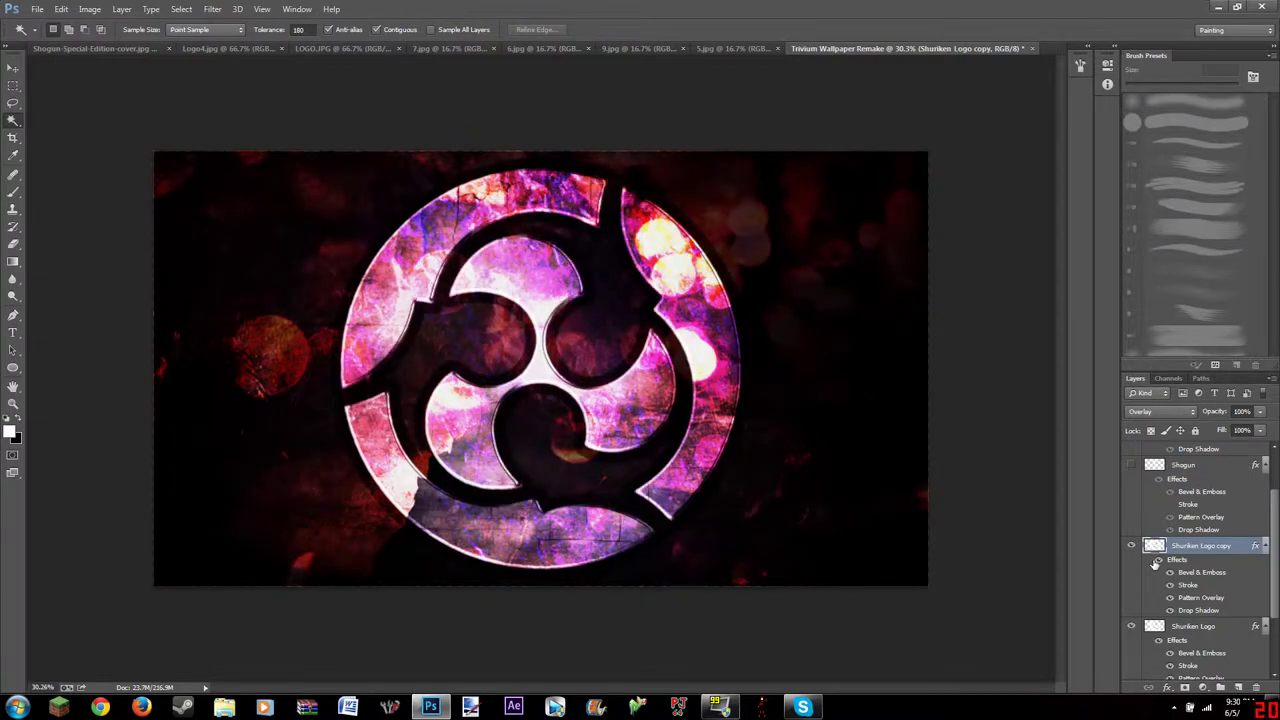
click(212, 9)
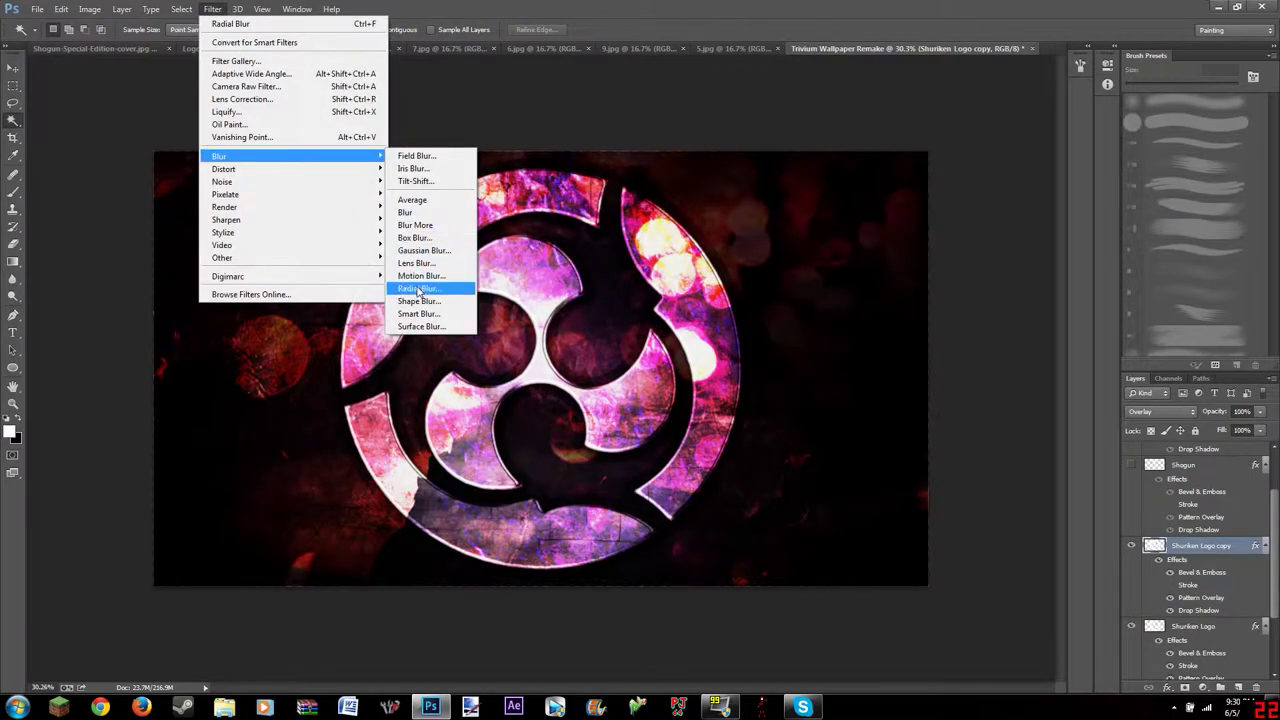
click(428, 277)
click(457, 132)
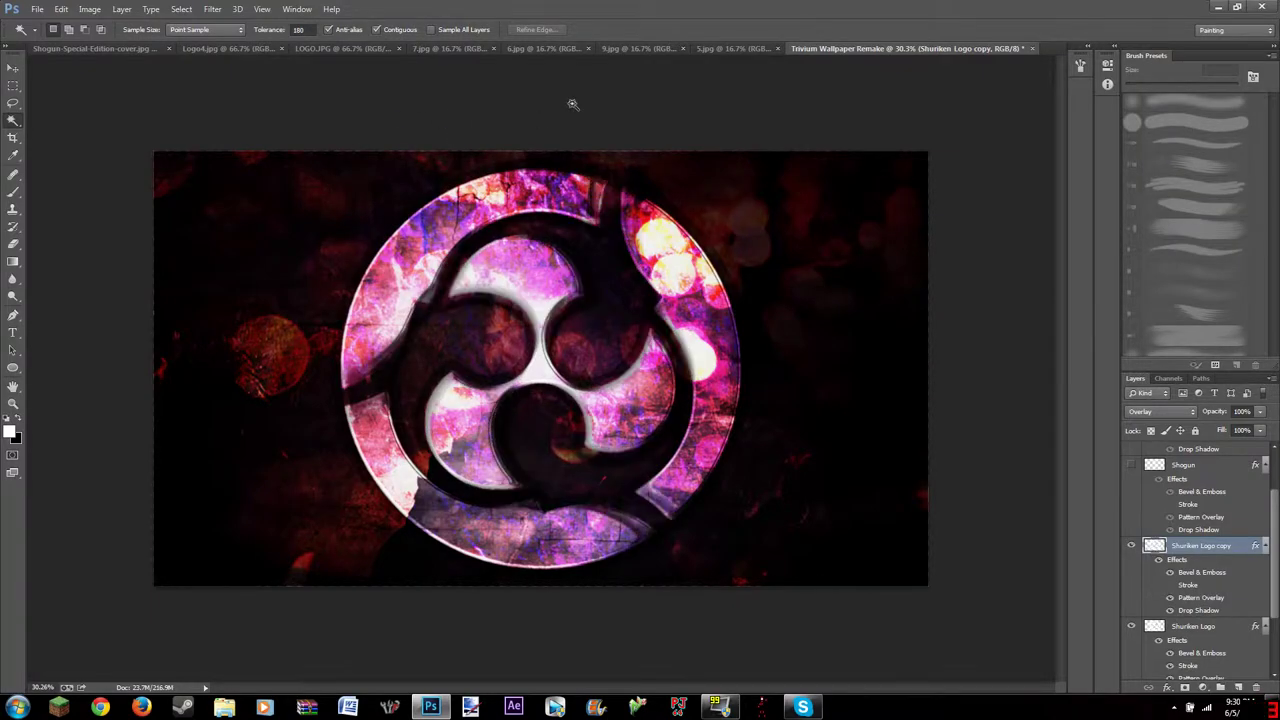
- Move the blurred copy below Shuriken Logo and keep the original at 100% opacity
drag(1200, 545, 1185, 640)
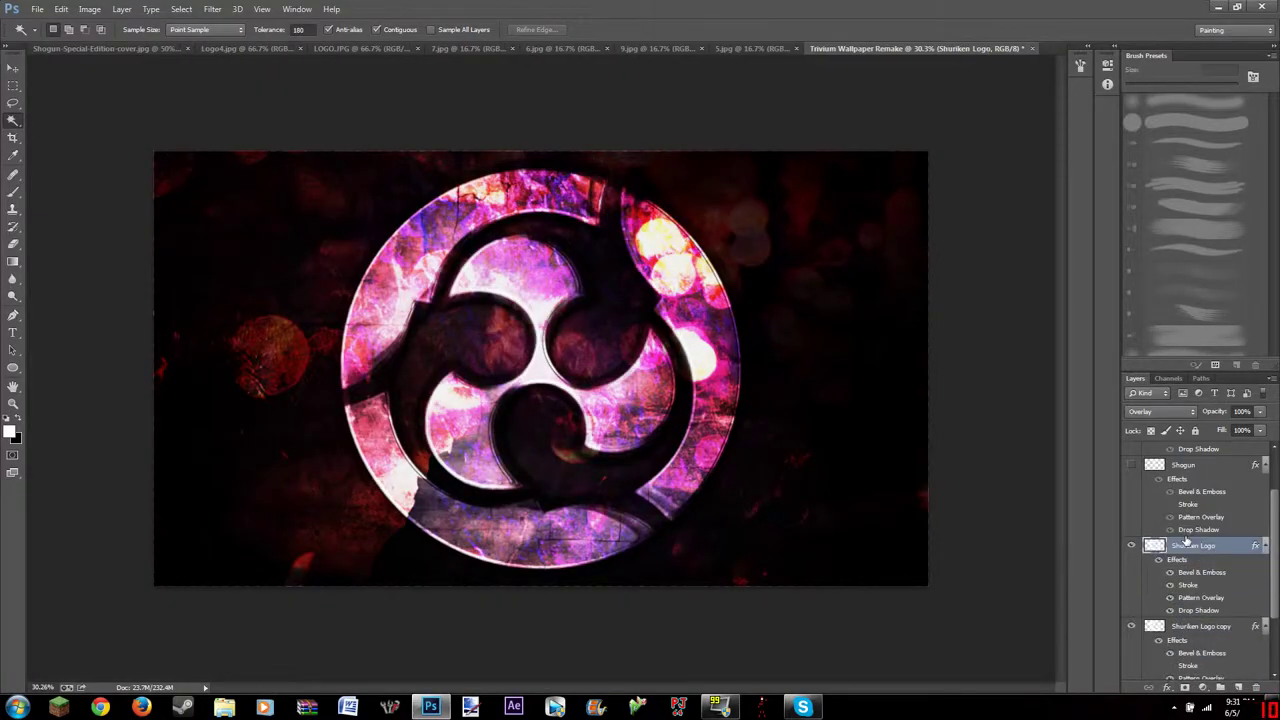
click(1162, 538)
key(5)
click(1200, 608)
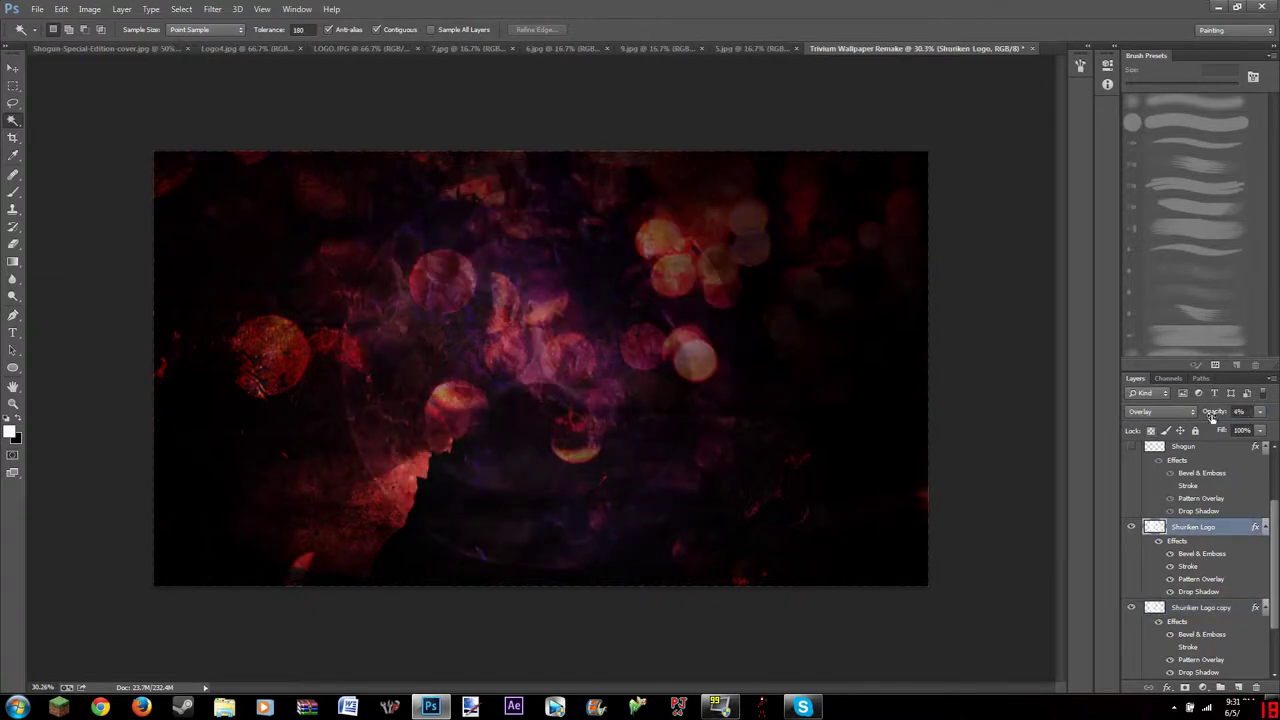
click(1197, 583)
key(0)
drag(1215, 412, 1225, 415)
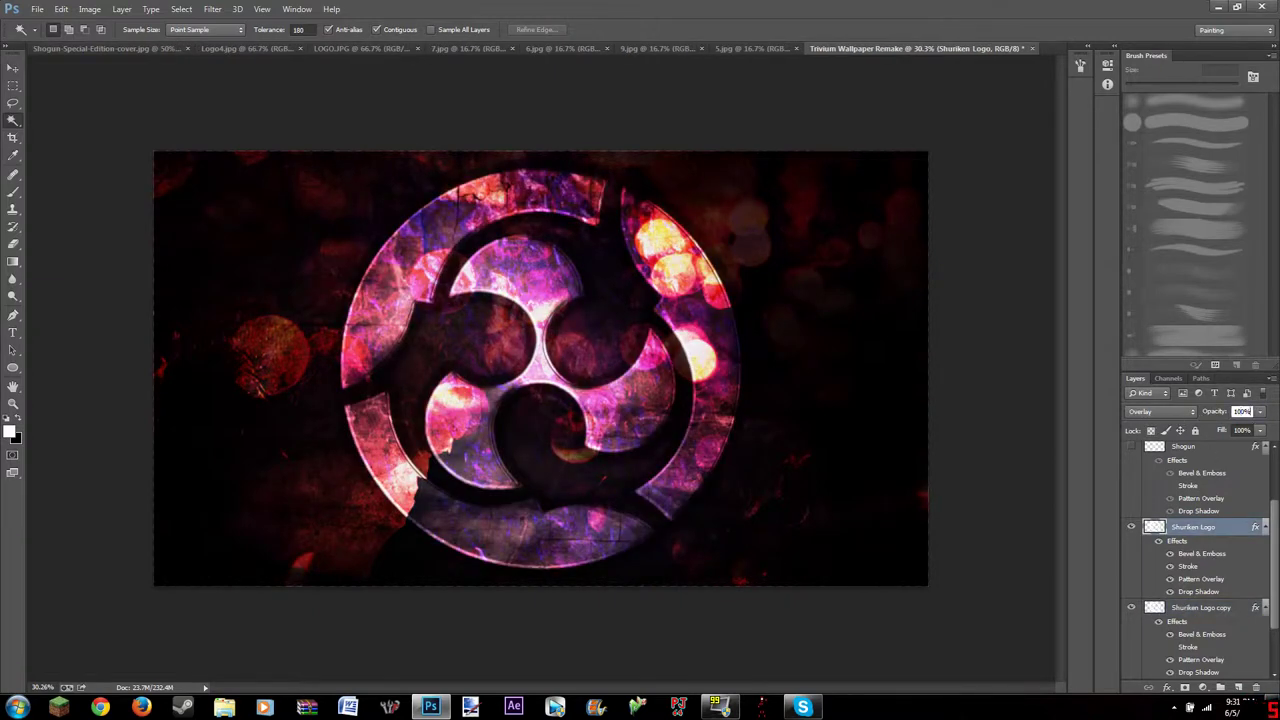
- Show the Shogun kanji and place an Overlay-blended Shogun copy beneath it
click(1131, 446)
right_click(1190, 446)
click(1040, 189)
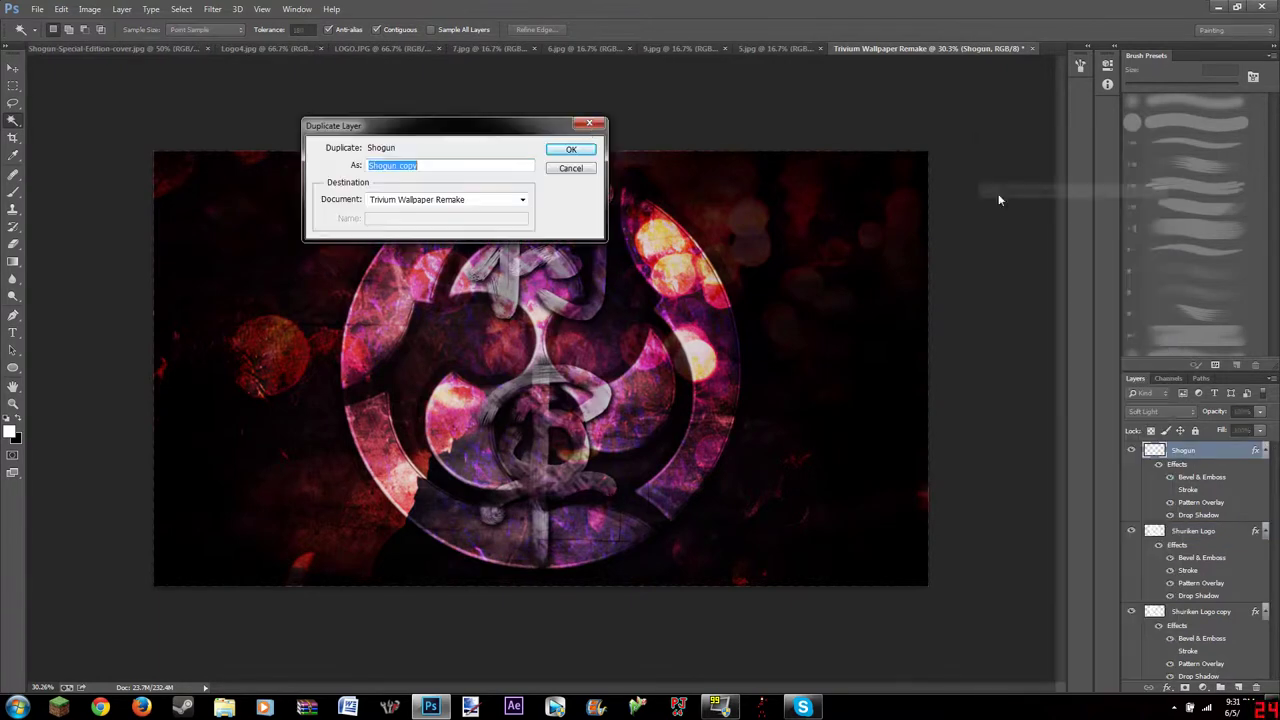
click(566, 149)
click(1160, 411)
click(1145, 230)
drag(1195, 450, 1201, 590)
- Set the Shogun layer to Color Dodge with opacity 100% and fill 55%
click(1131, 450)
click(1185, 450)
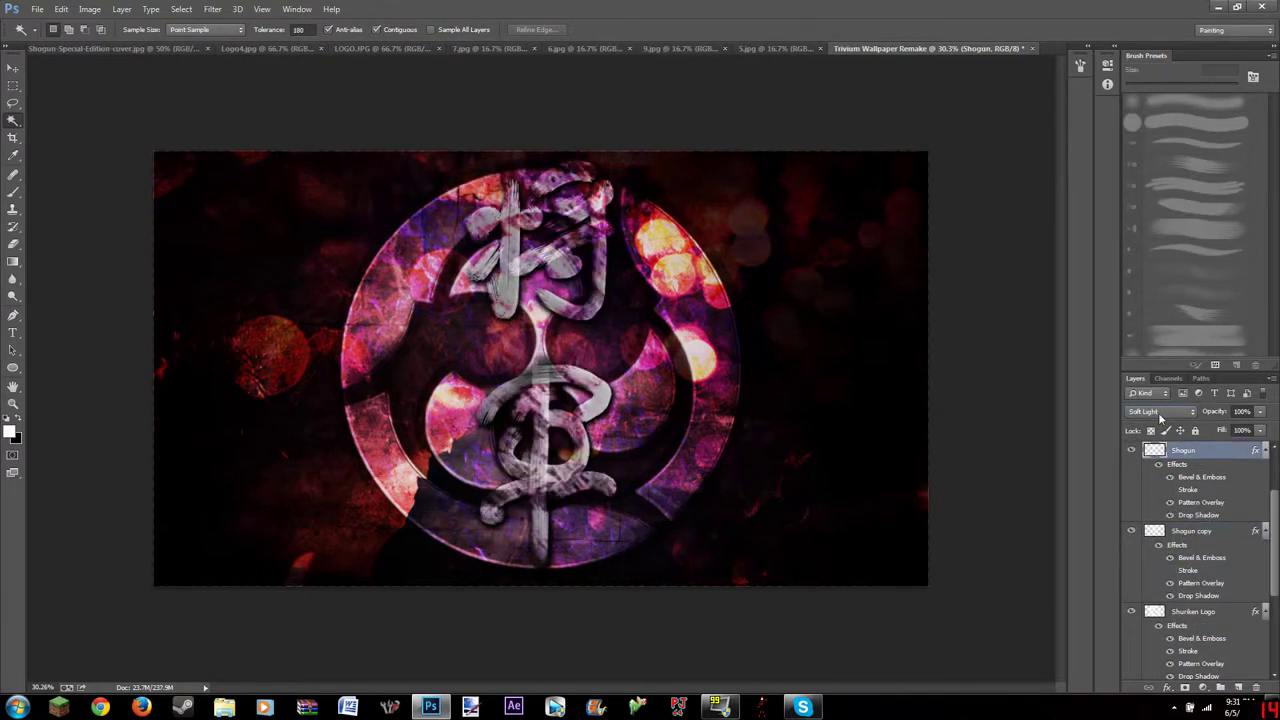
click(1160, 411)
click(1144, 68)
click(1160, 411)
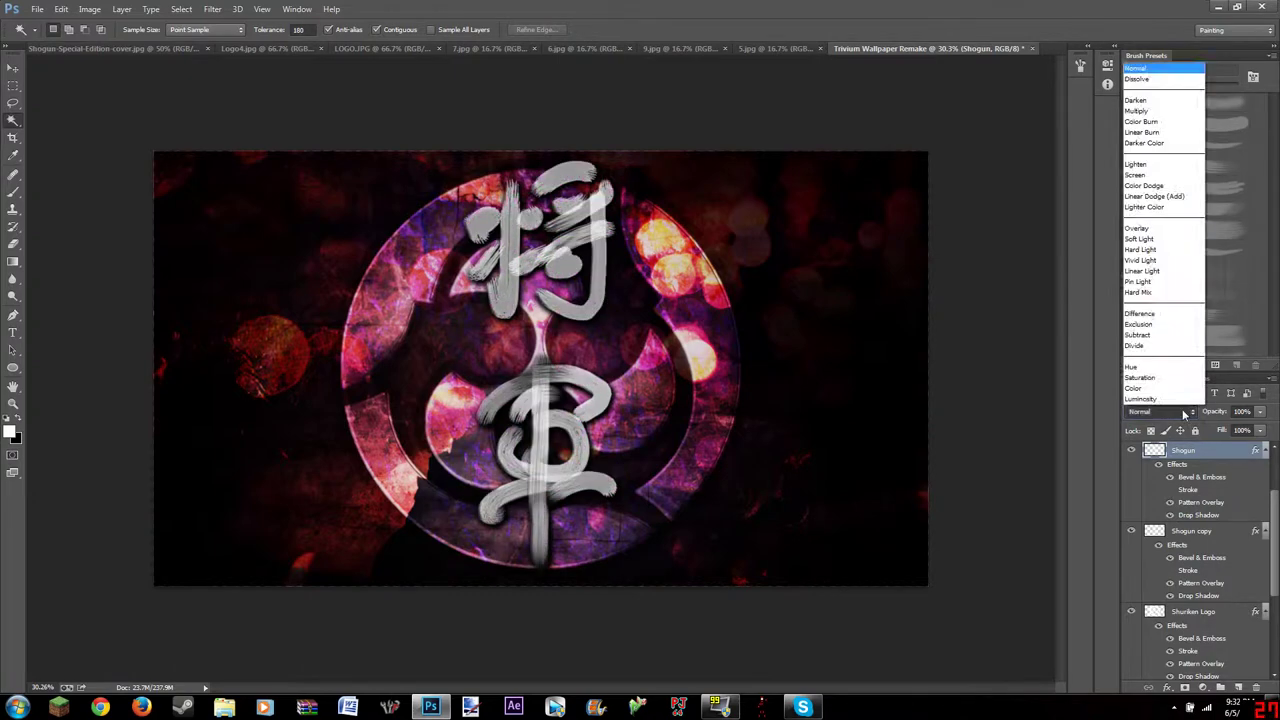
click(1142, 103)
key(Down)
key(Down)
key(Down)
drag(1210, 416, 1237, 413)
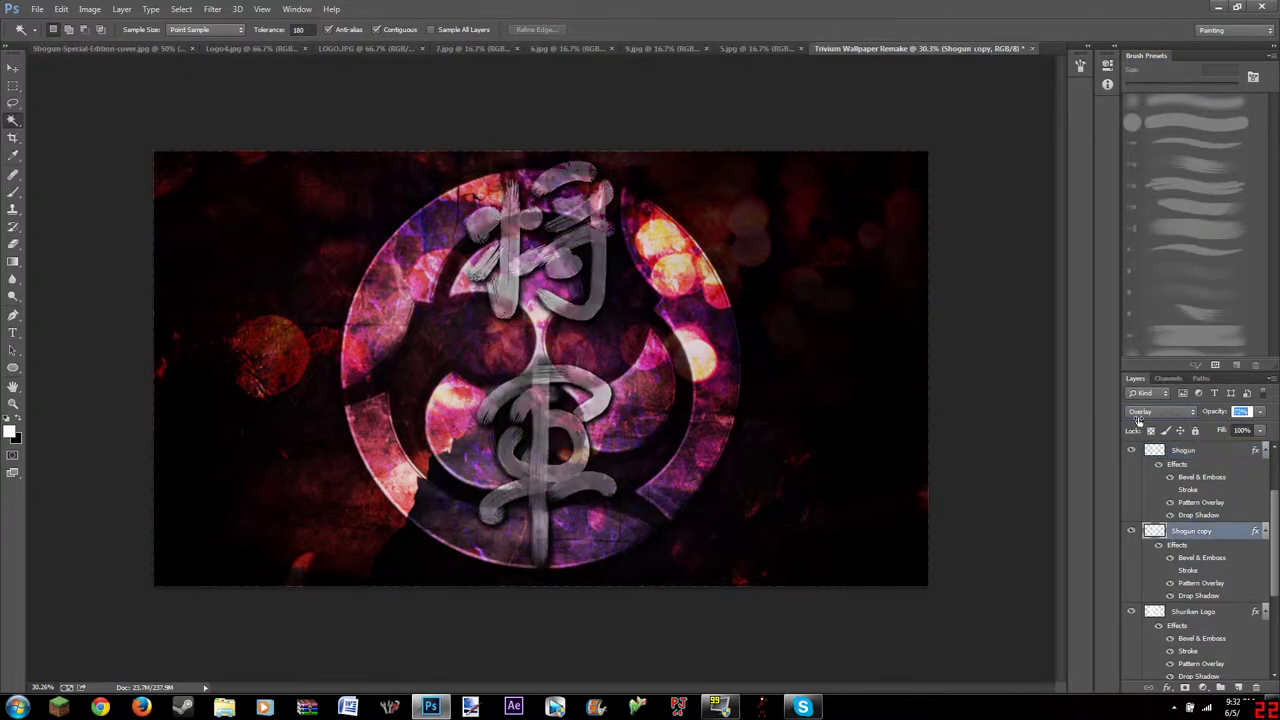
text(100)
key(Tab)
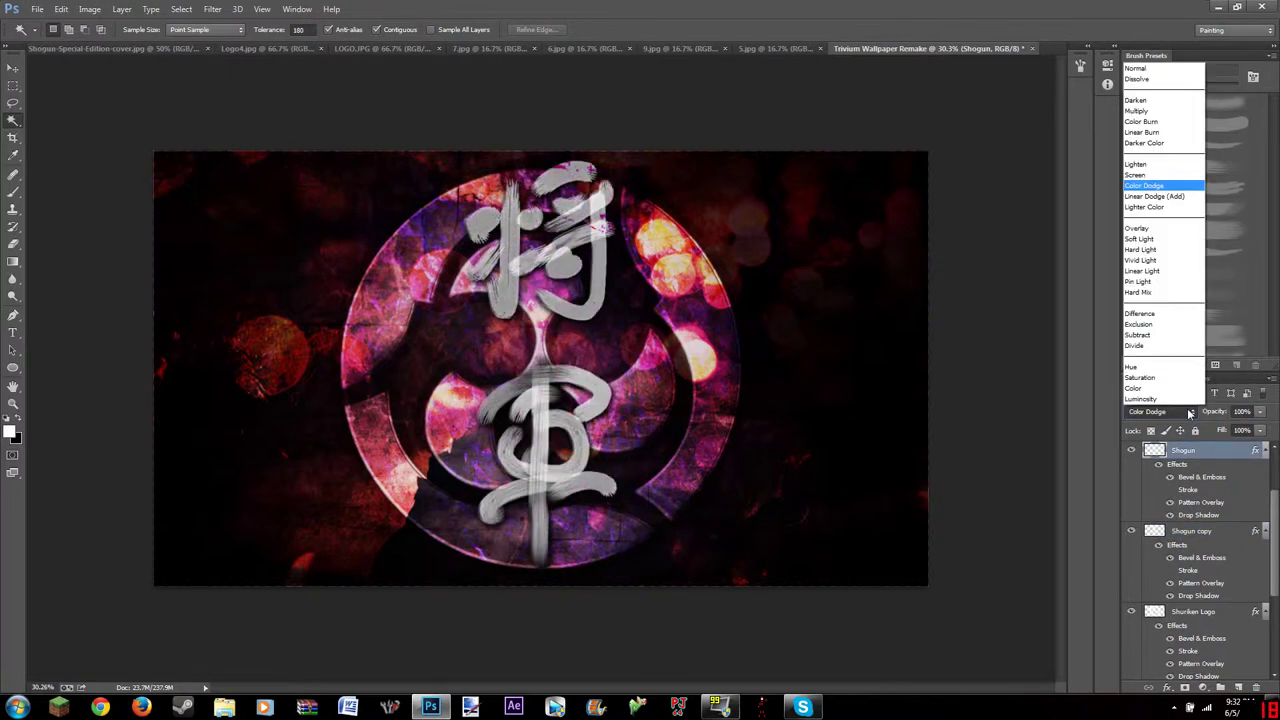
text(55)
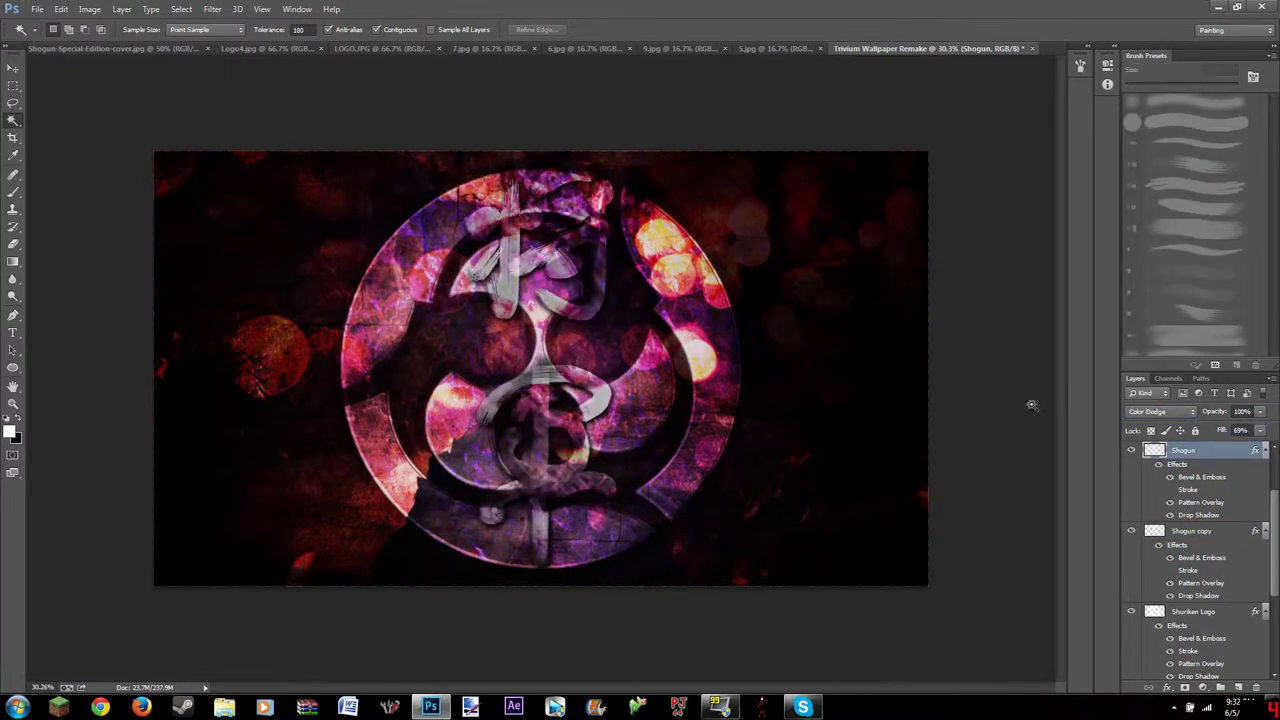
- Make the Trivium Logo copy layer visible again and select it
click(1188, 531)
scroll(1236, 498, up, 2)
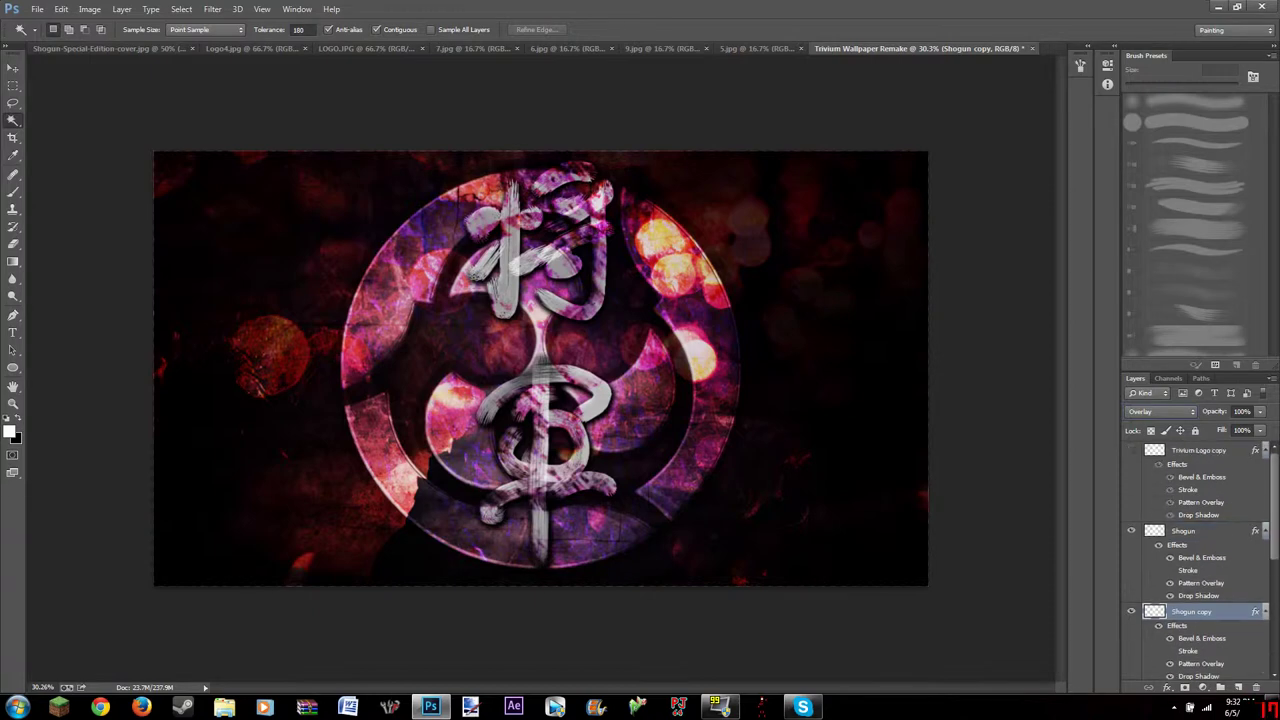
click(1133, 452)
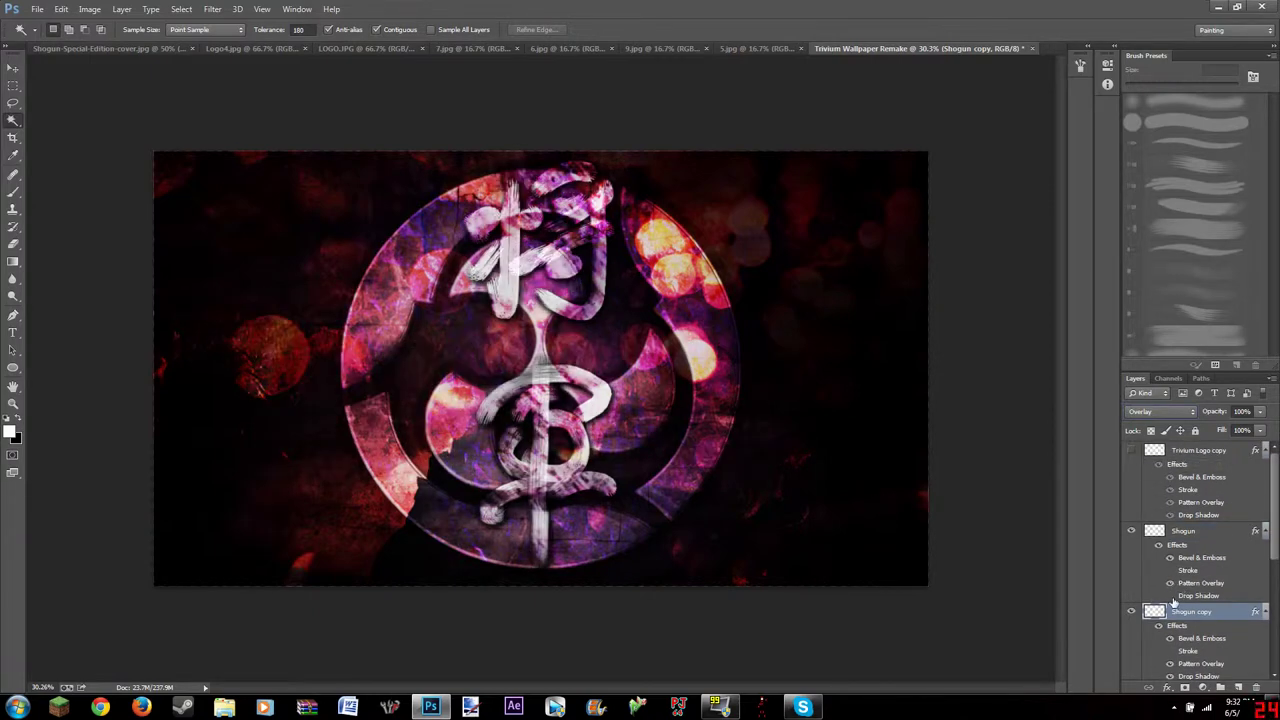
scroll(1274, 642, down, 3)
click(1200, 573)
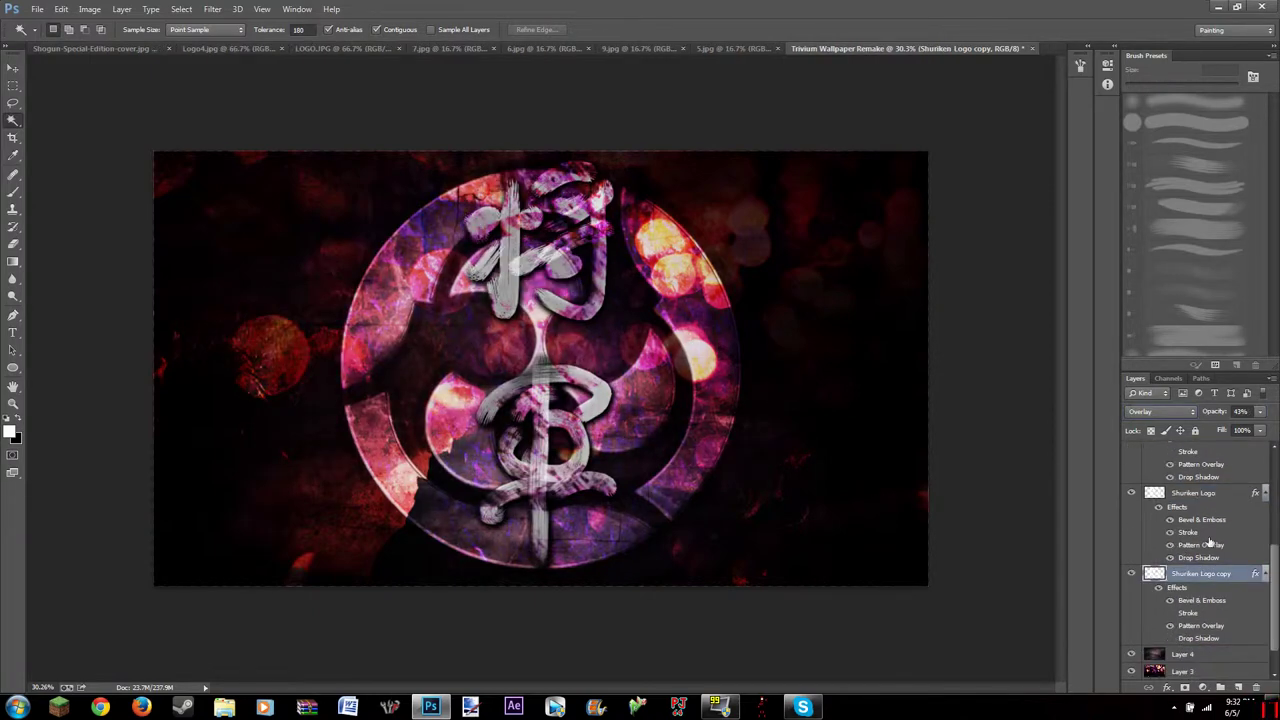
scroll(1209, 541, up, 2)
scroll(1209, 541, up, 3)
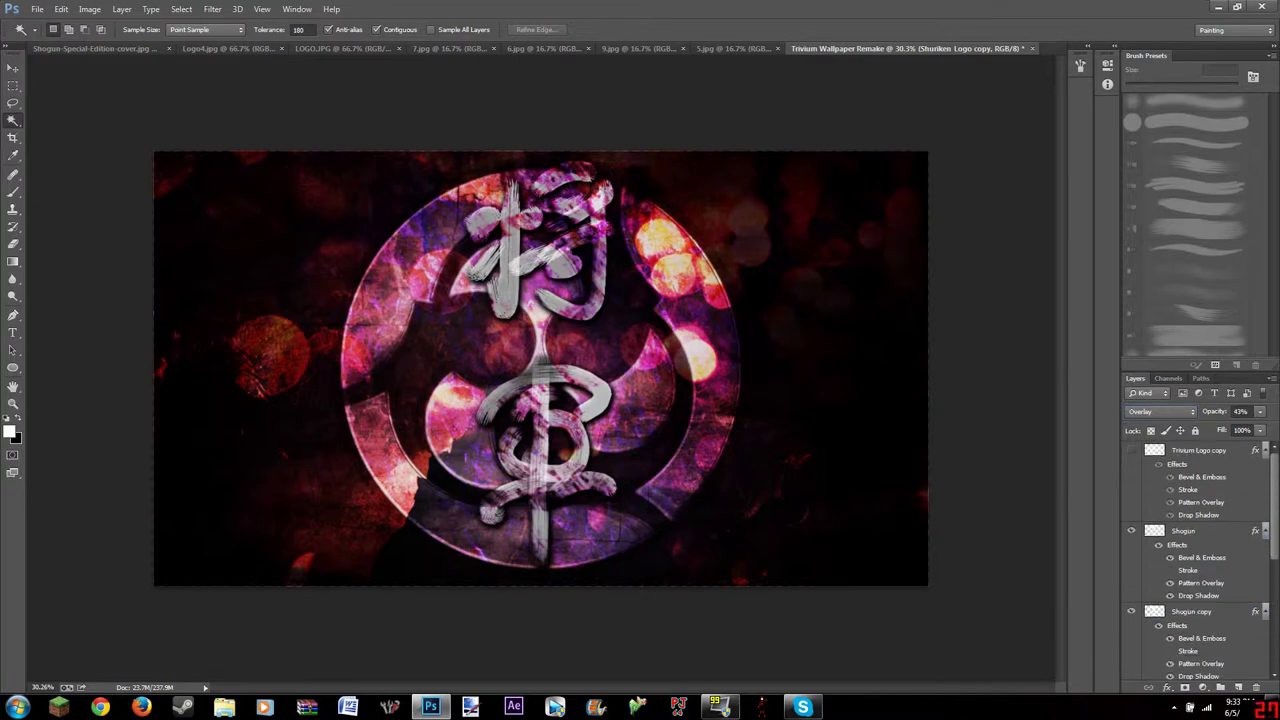
click(1132, 451)
click(1195, 451)
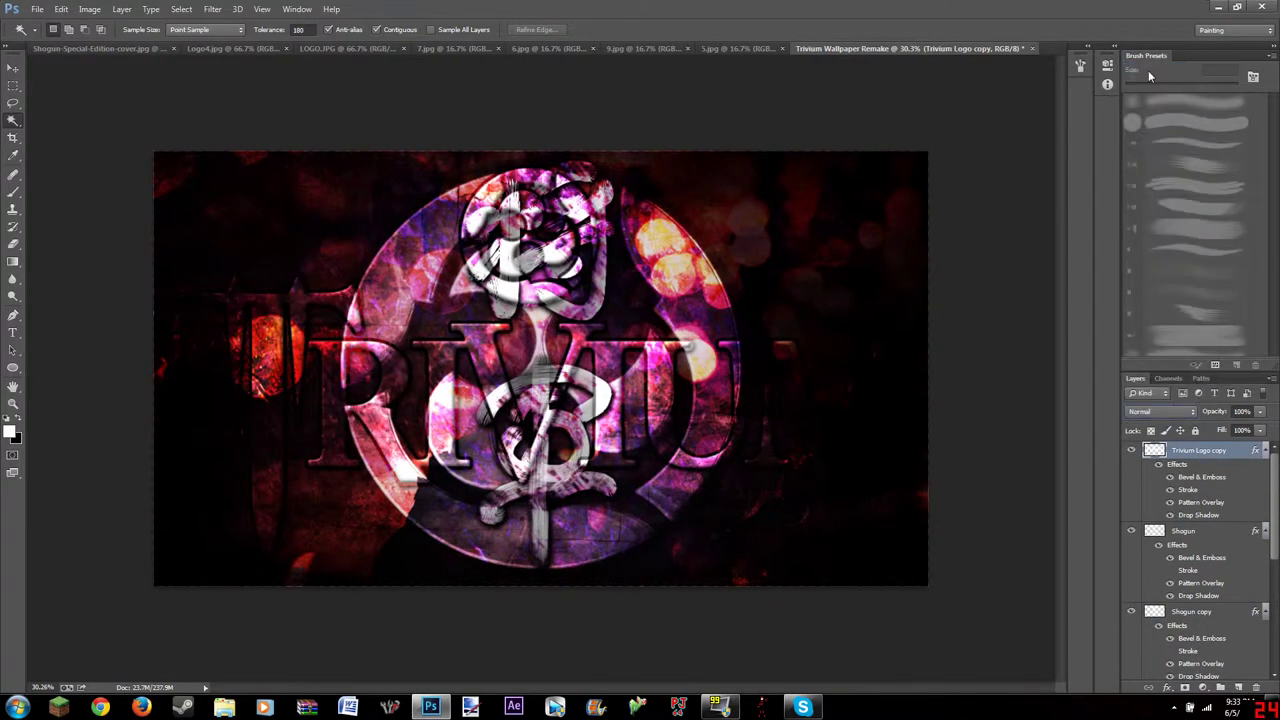
click(37, 9)
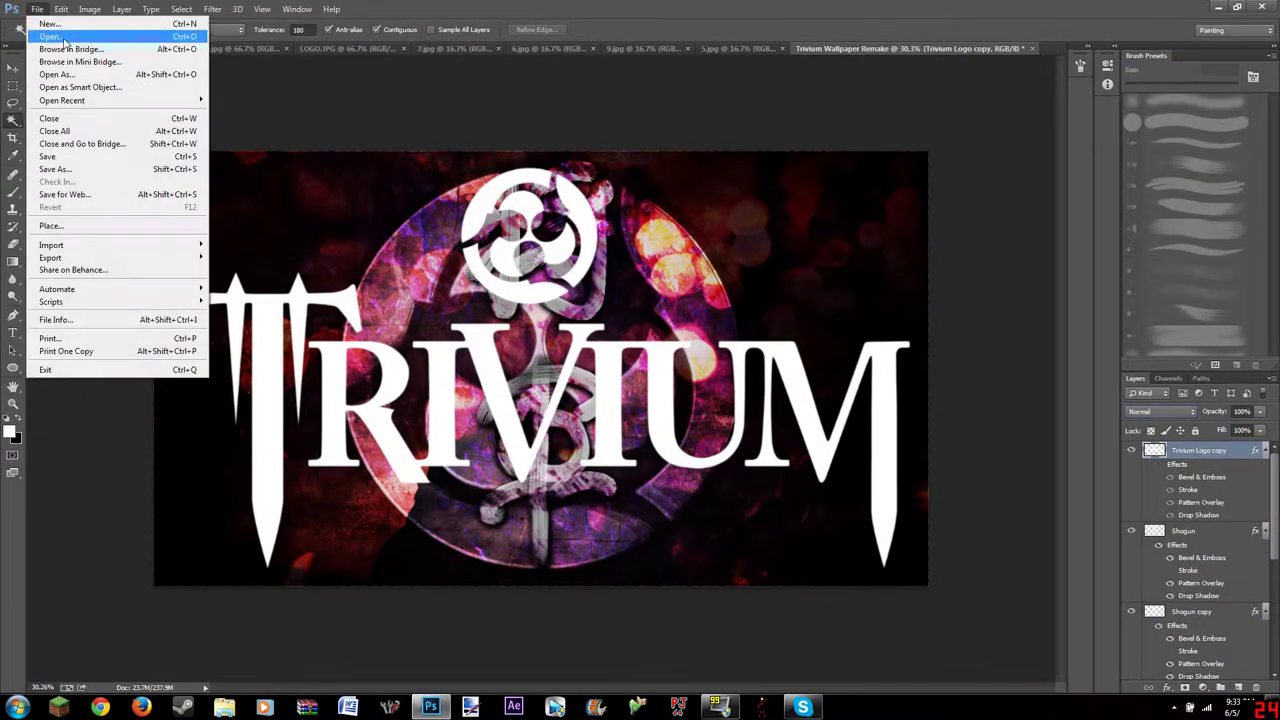
- Open the digital art texture from Stock Images and paste it into the wallpaper
click(60, 35)
double_click(315, 94)
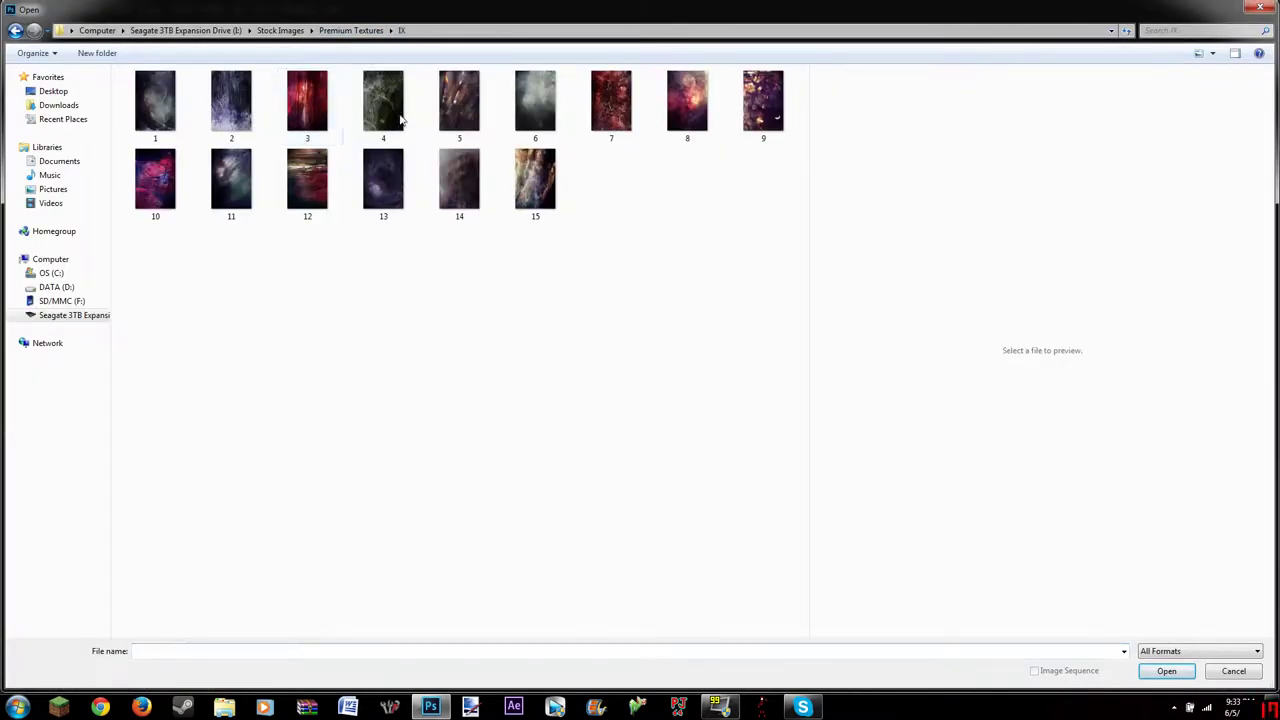
click(290, 30)
scroll(435, 200, down, 3)
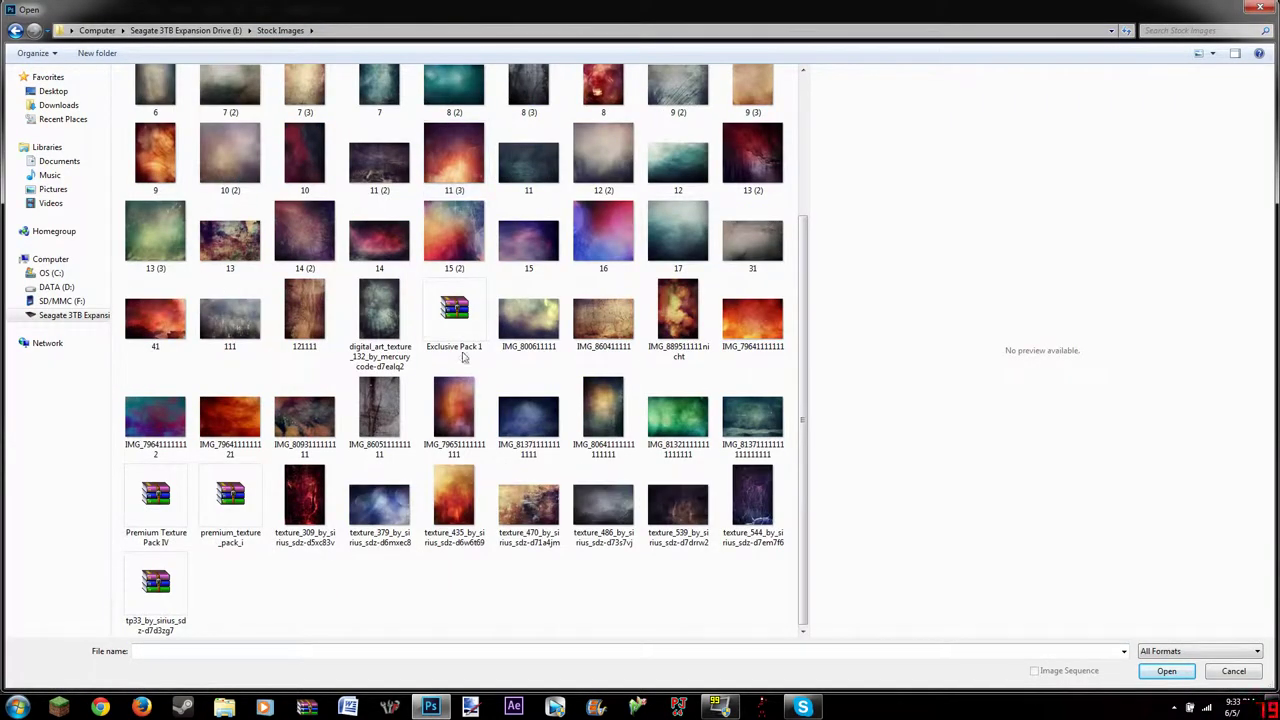
double_click(379, 320)
click(720, 48)
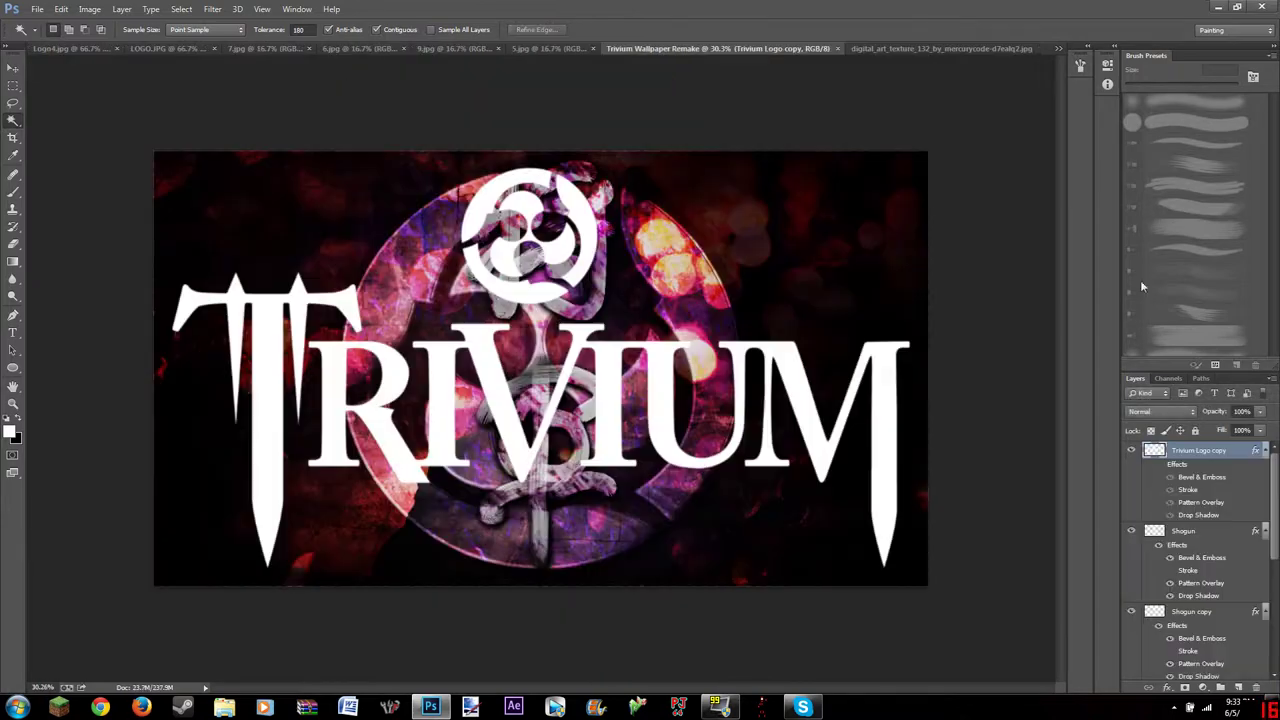
key(ctrl+v)
- Rotate the pasted texture 90 degrees and scale it to about 77%
key(ctrl+t)
drag(1080, 606, 975, 473)
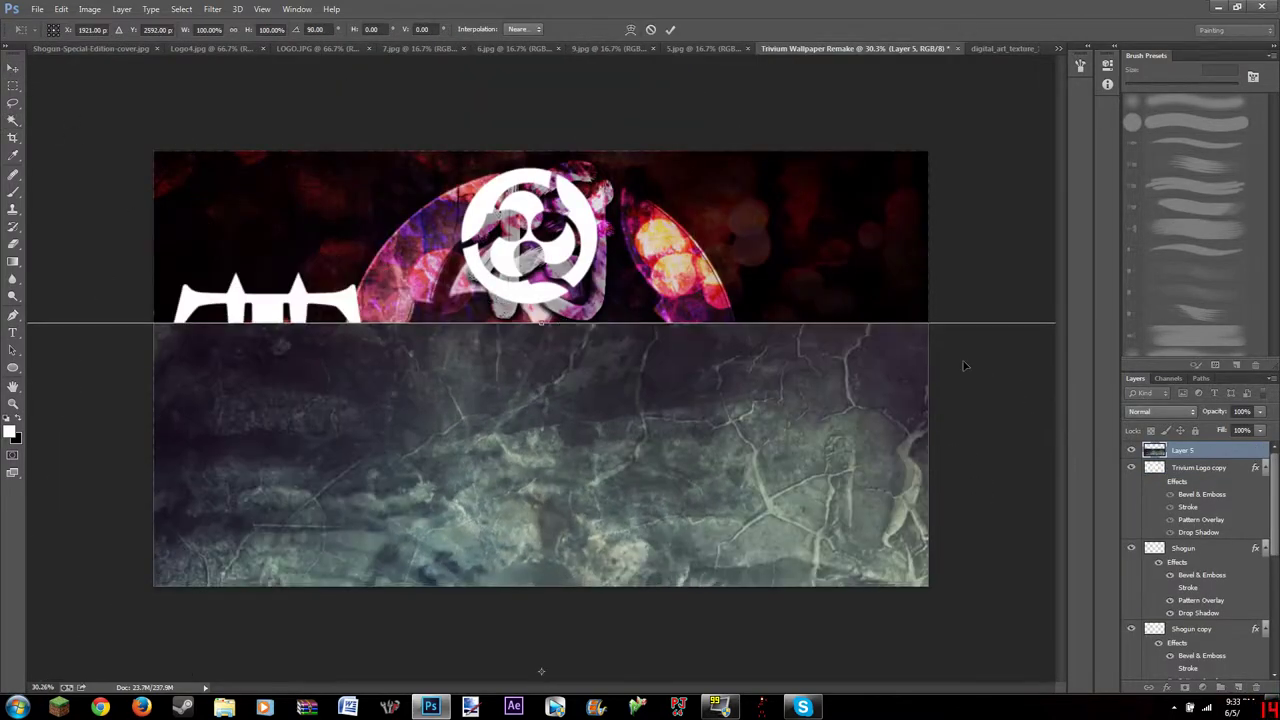
key(ctrl+minus)
drag(866, 571, 793, 528)
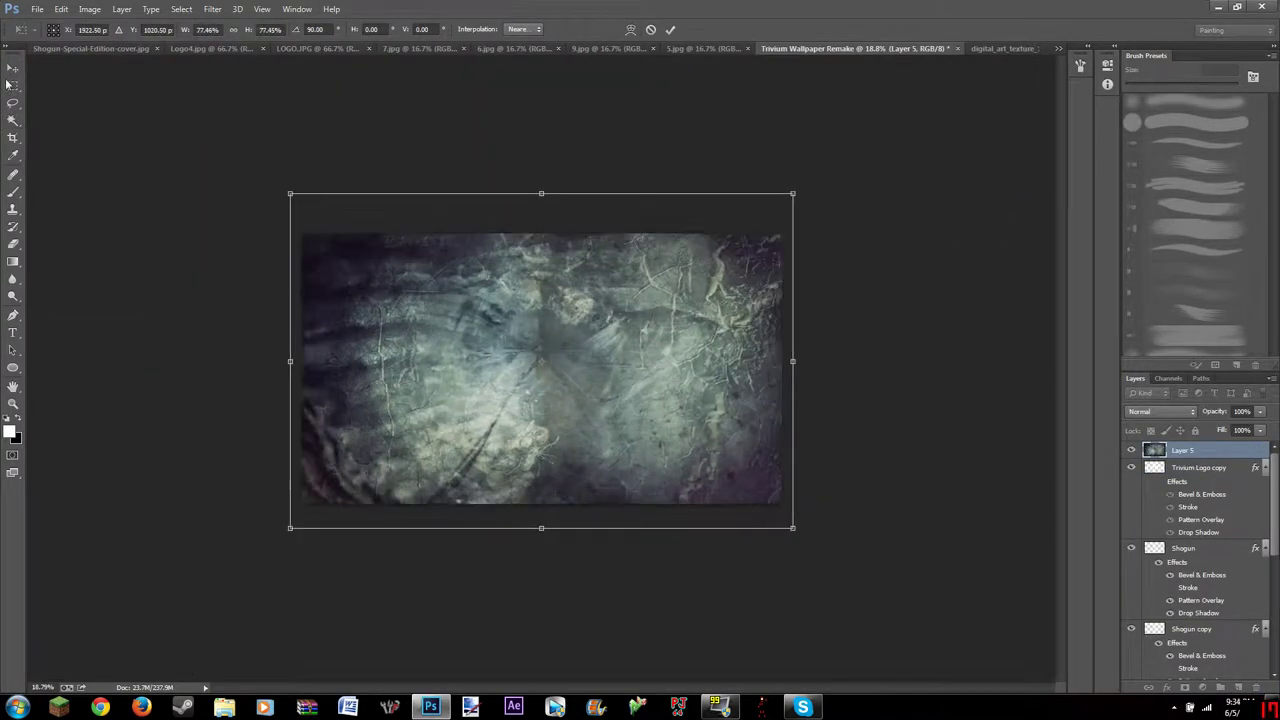
key(Return)
- Clip the Layer 5 texture to the Trivium Logo copy layer
drag(1200, 467, 1200, 446)
right_click(1180, 450)
click(1051, 324)
double_click(1178, 535)
drag(1170, 527, 1180, 447)
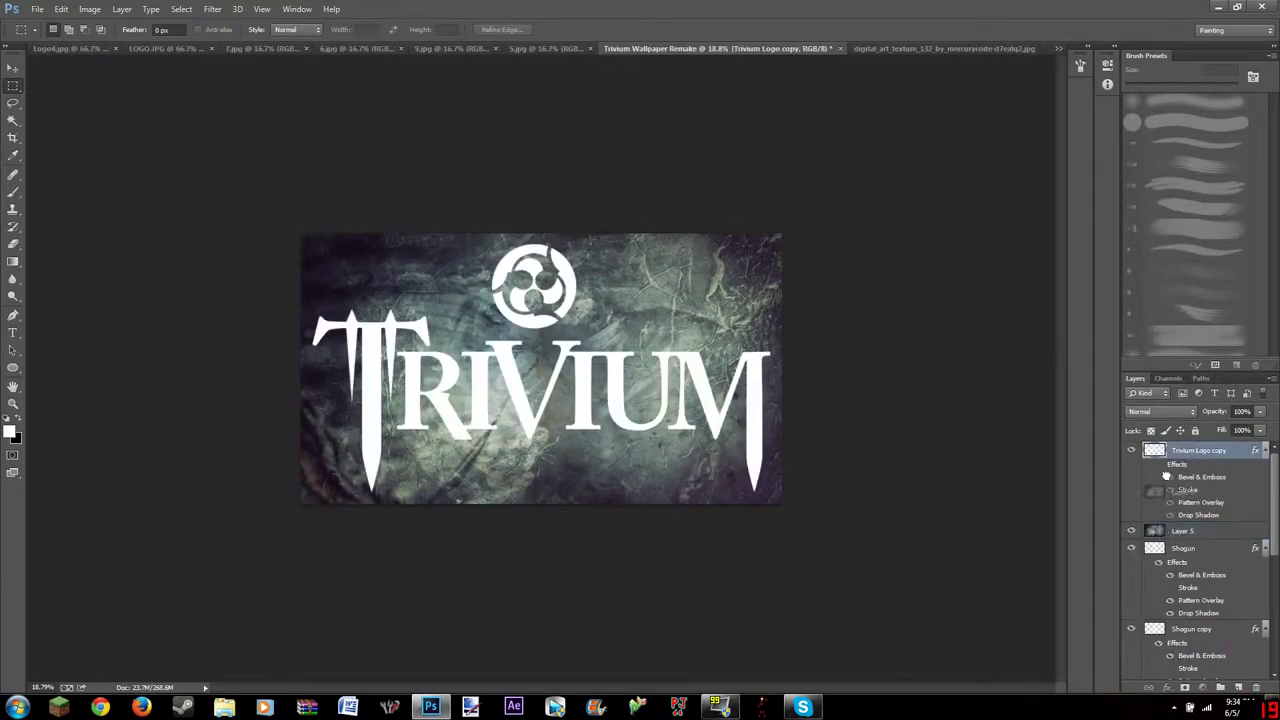
right_click(1185, 450)
click(1050, 324)
click(1157, 470)
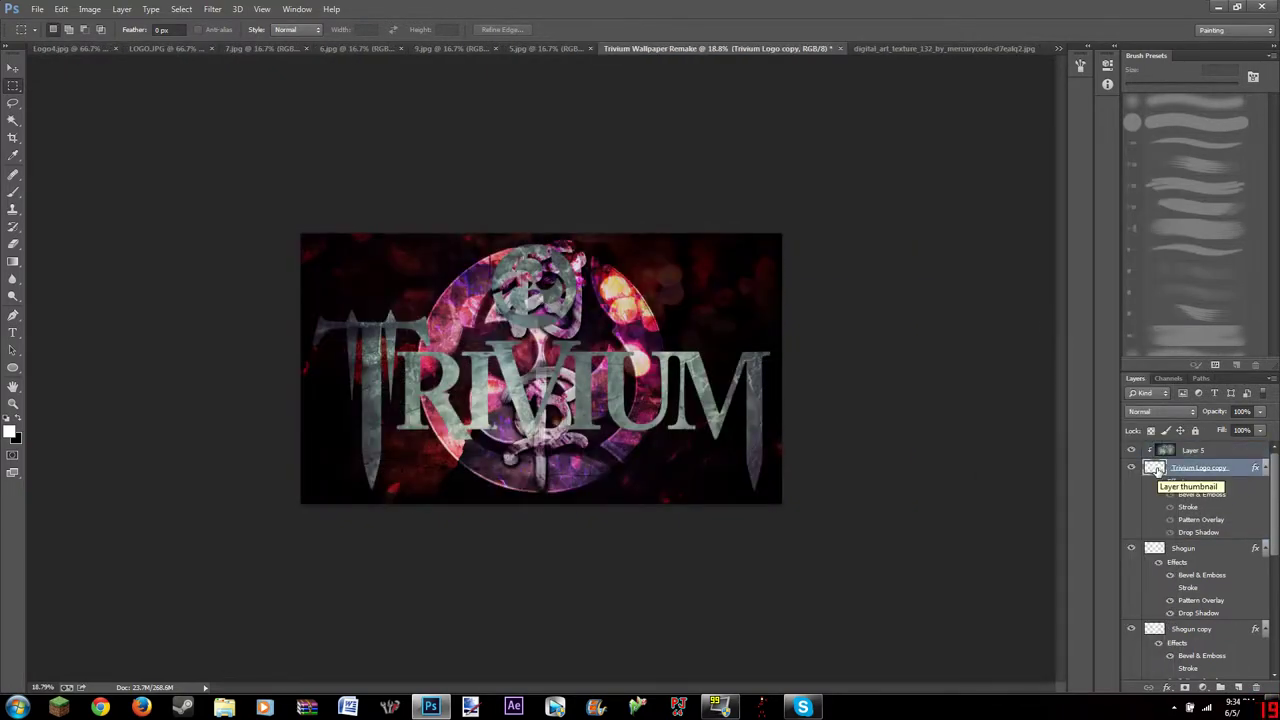
- Zoom to 33.3%, reveal the logo's bevel, stroke and pattern effects, and lower its fill
key(ctrl+plus)
key(ctrl+plus)
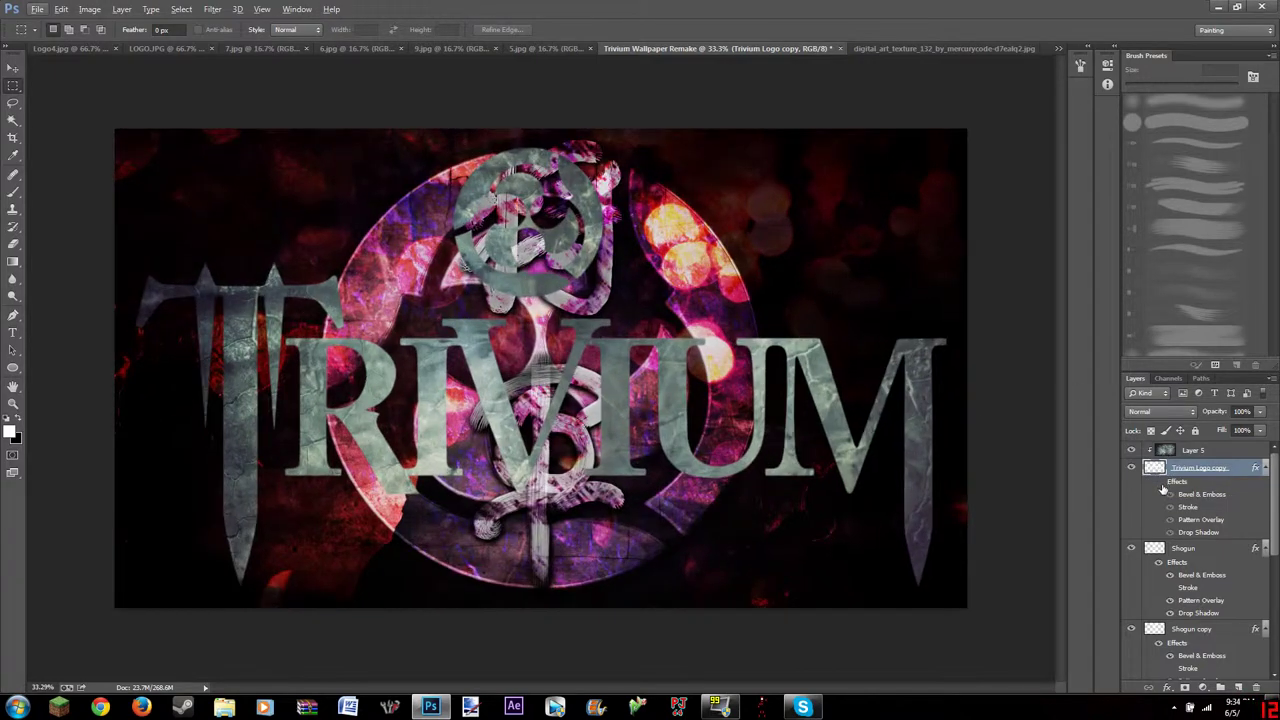
click(1159, 482)
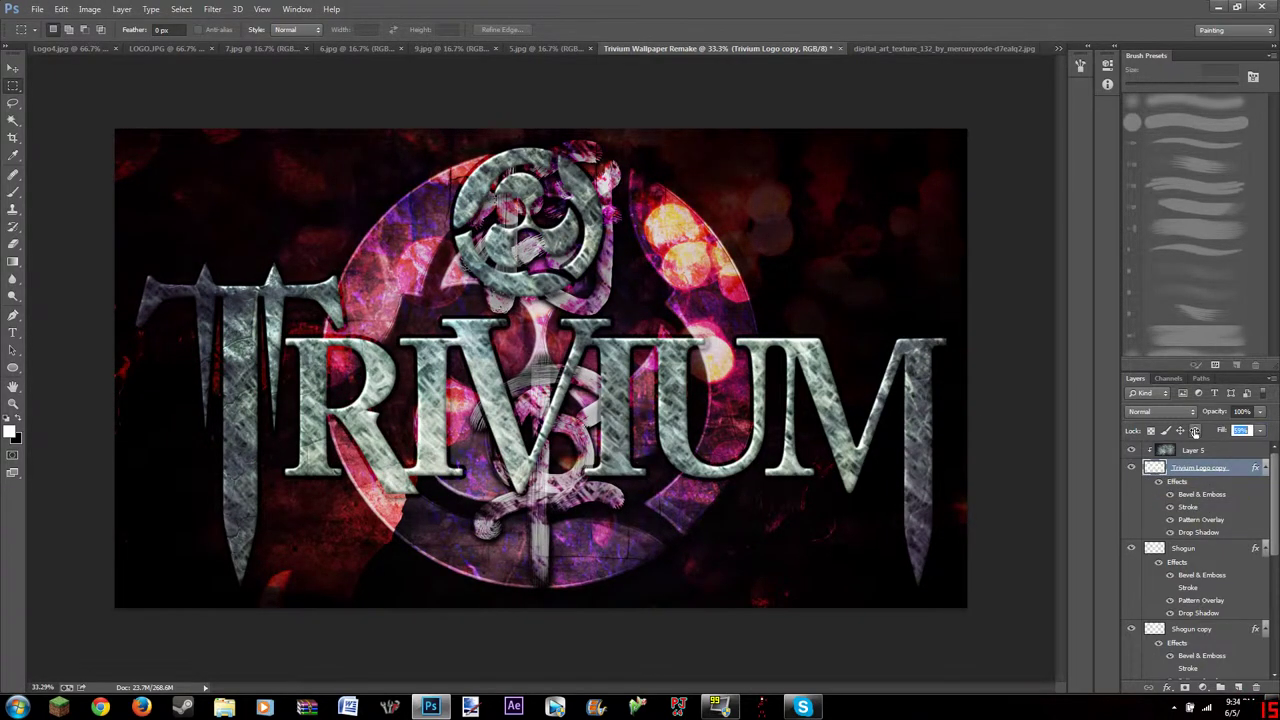
key(Return)
click(89, 9)
mouse_move(109, 43)
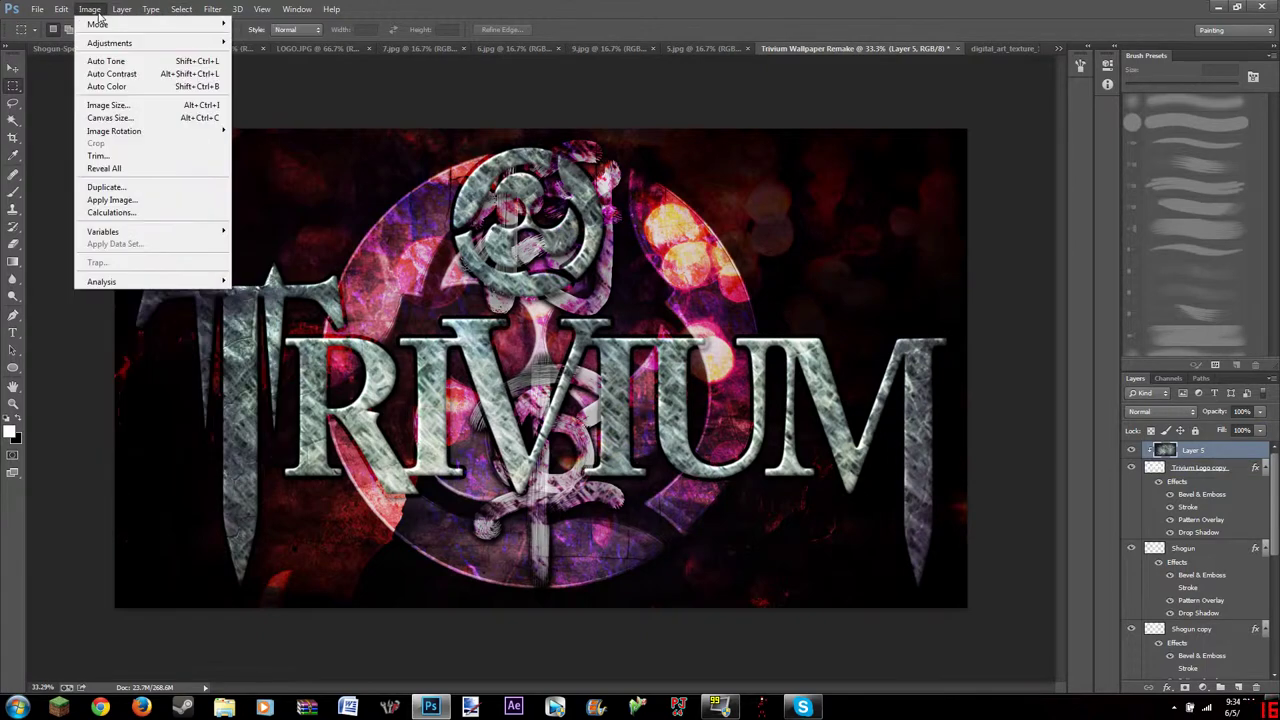
- In Curves, raise the Red and Green channel curves on the texture
click(262, 61)
click(167, 201)
click(116, 226)
drag(165, 322, 166, 268)
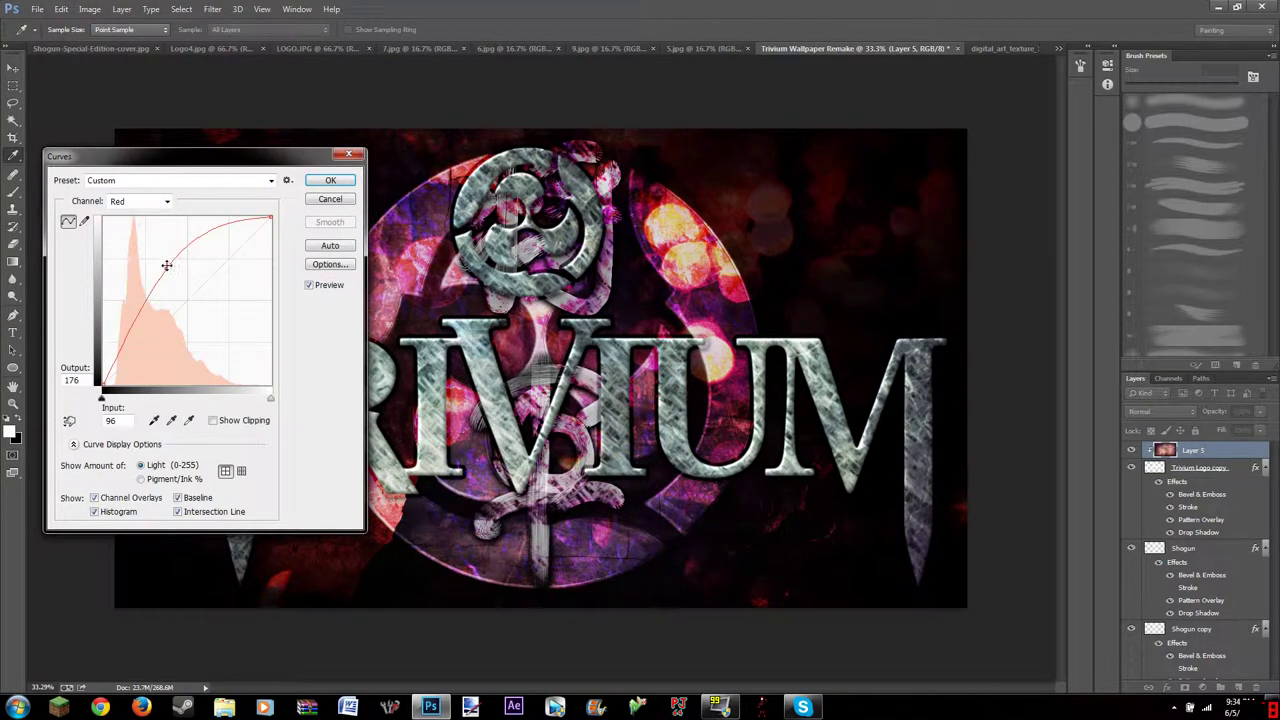
click(167, 201)
click(118, 238)
drag(149, 338, 150, 312)
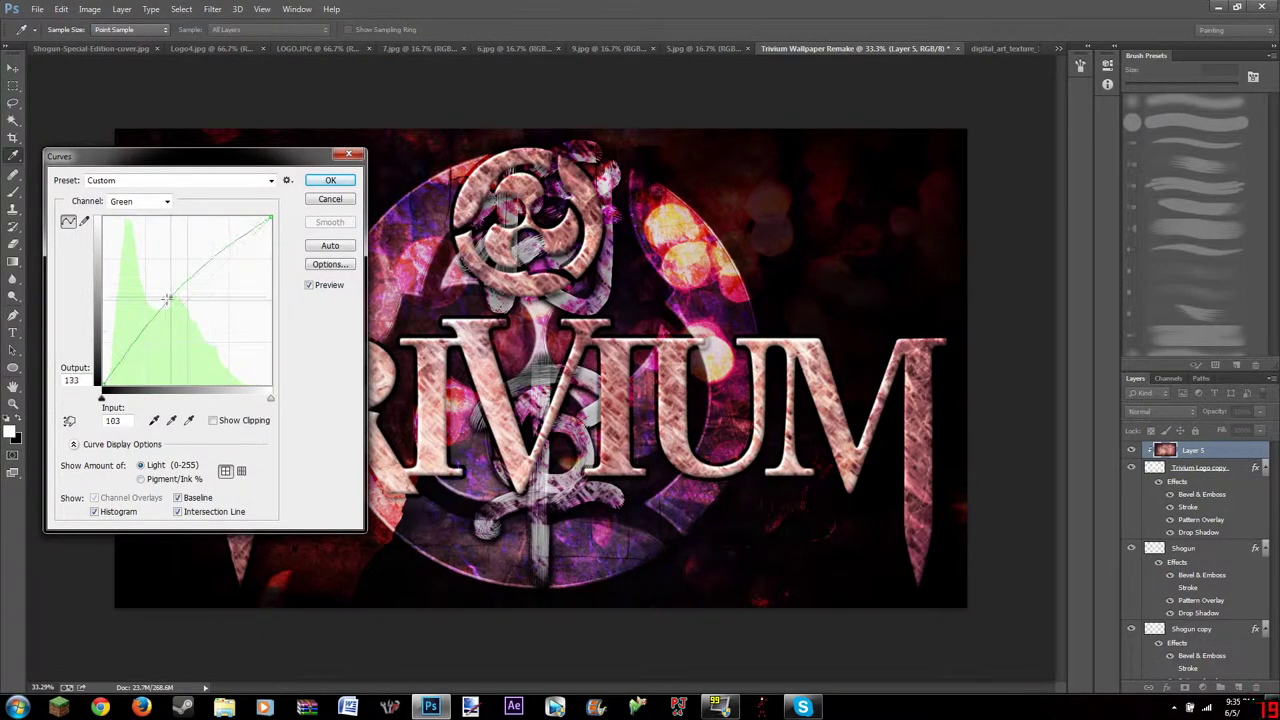
- Pull down and reshape the Blue curve for a red tint, then apply Curves
click(166, 202)
click(118, 250)
mouse_move(209, 278)
mouse_down()
mouse_move(209, 257)
mouse_move(182, 244)
mouse_move(222, 329)
mouse_up()
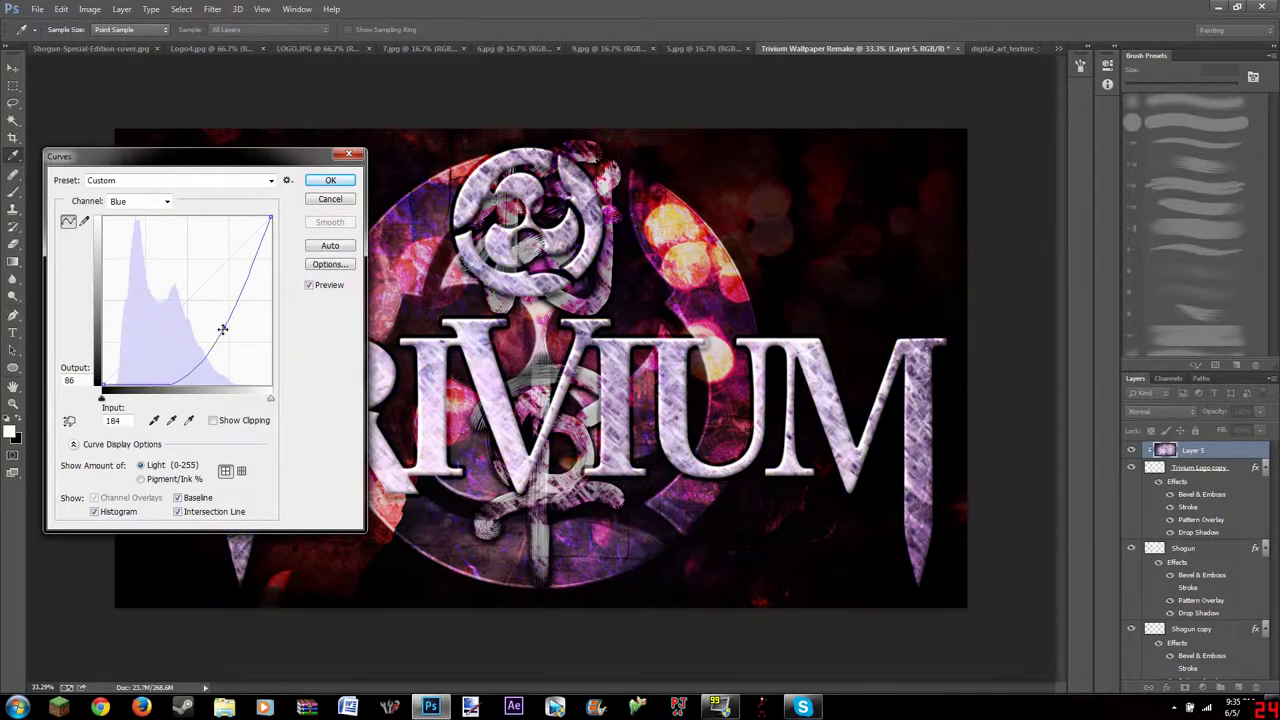
click(150, 201)
click(120, 237)
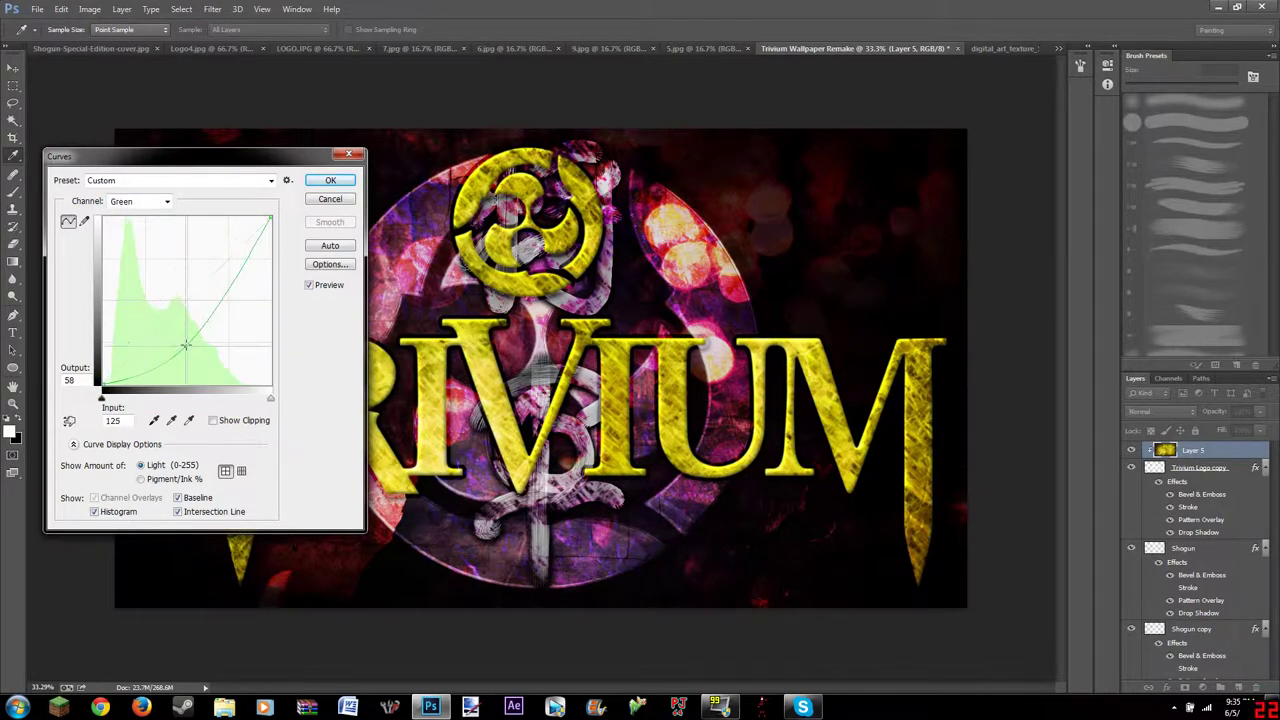
click(166, 201)
click(120, 251)
drag(224, 329, 206, 291)
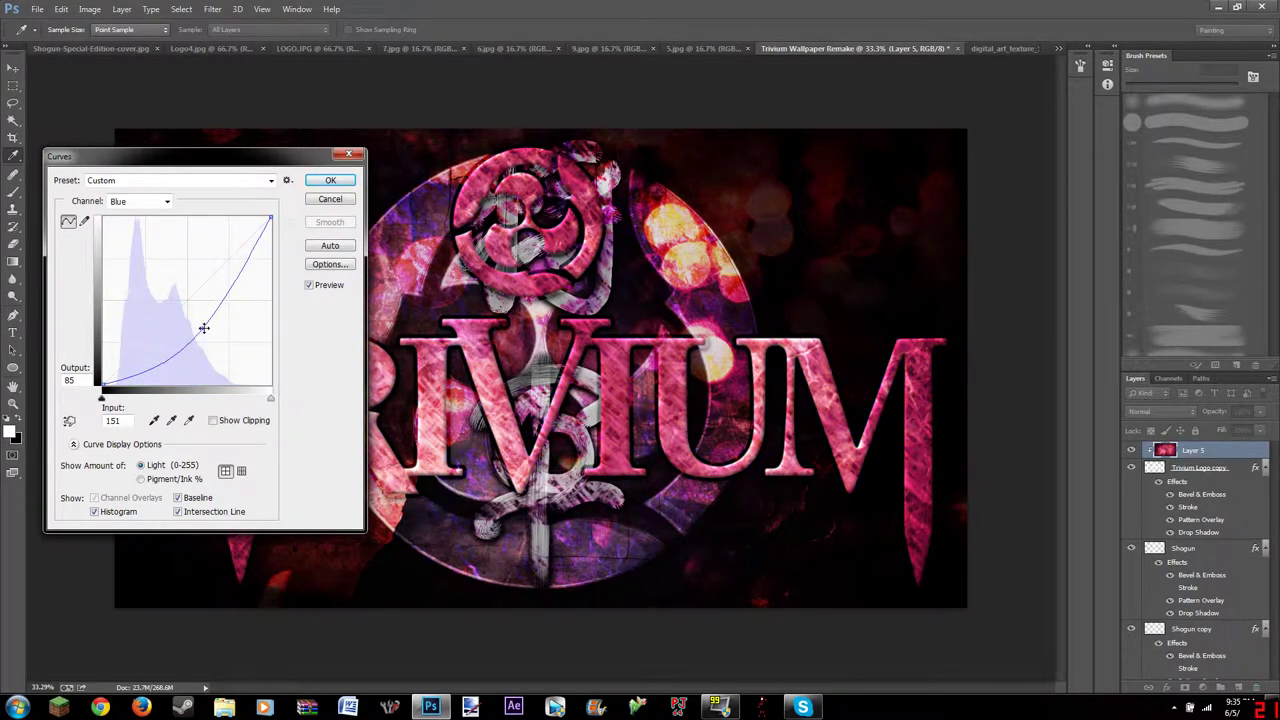
click(311, 201)
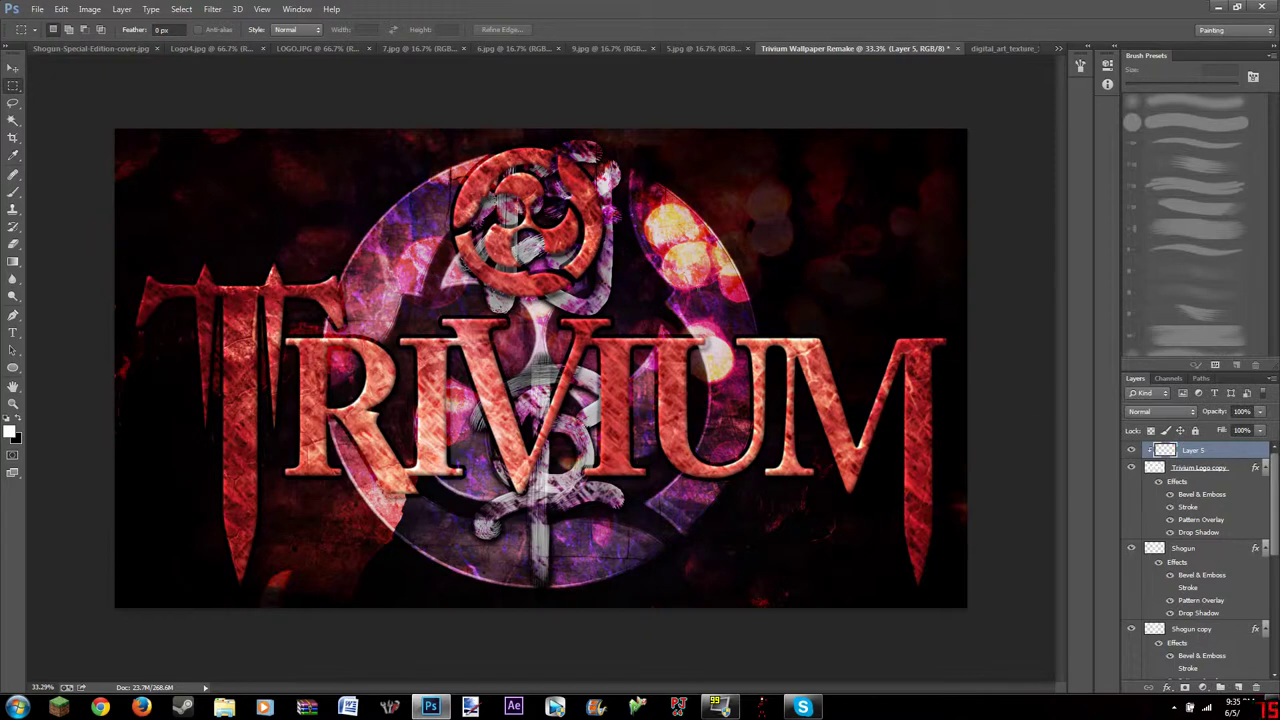
click(1199, 467)
- Delete the round emblem from Trivium Logo copy and centre the lettering vertically on the canvas
drag(636, 311, 436, 117)
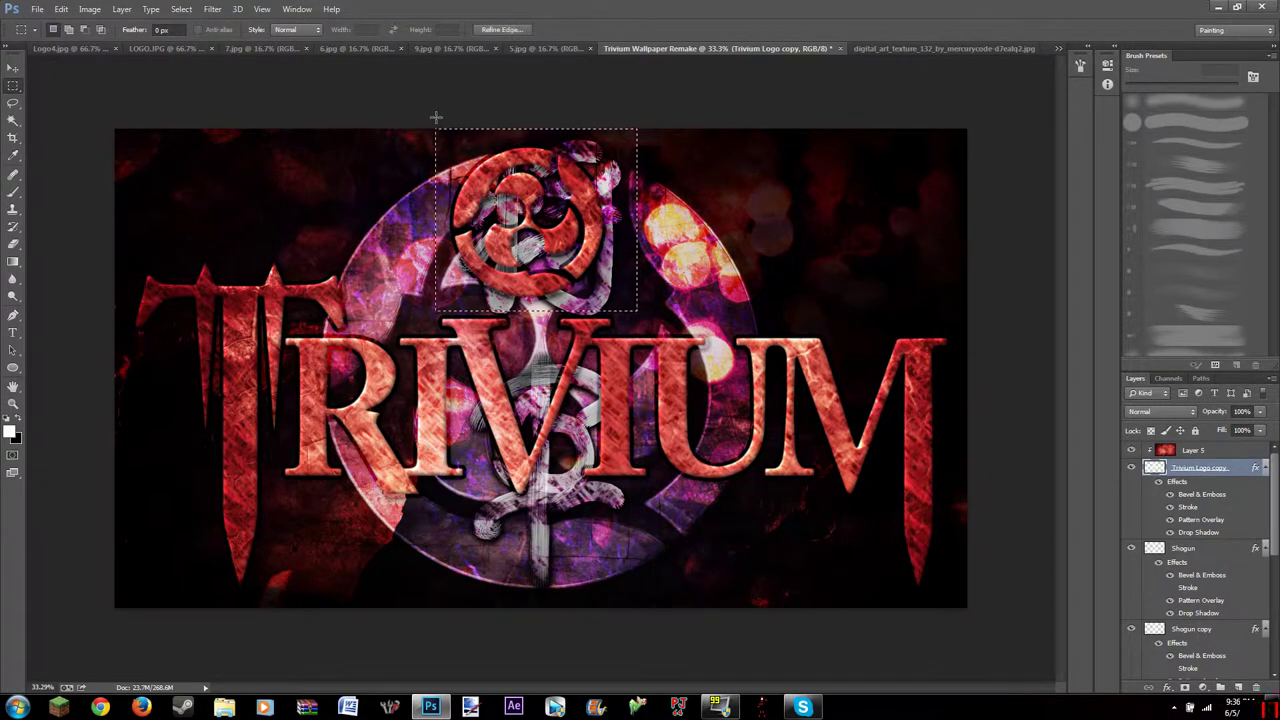
key(Delete)
key(v)
key(ctrl+a)
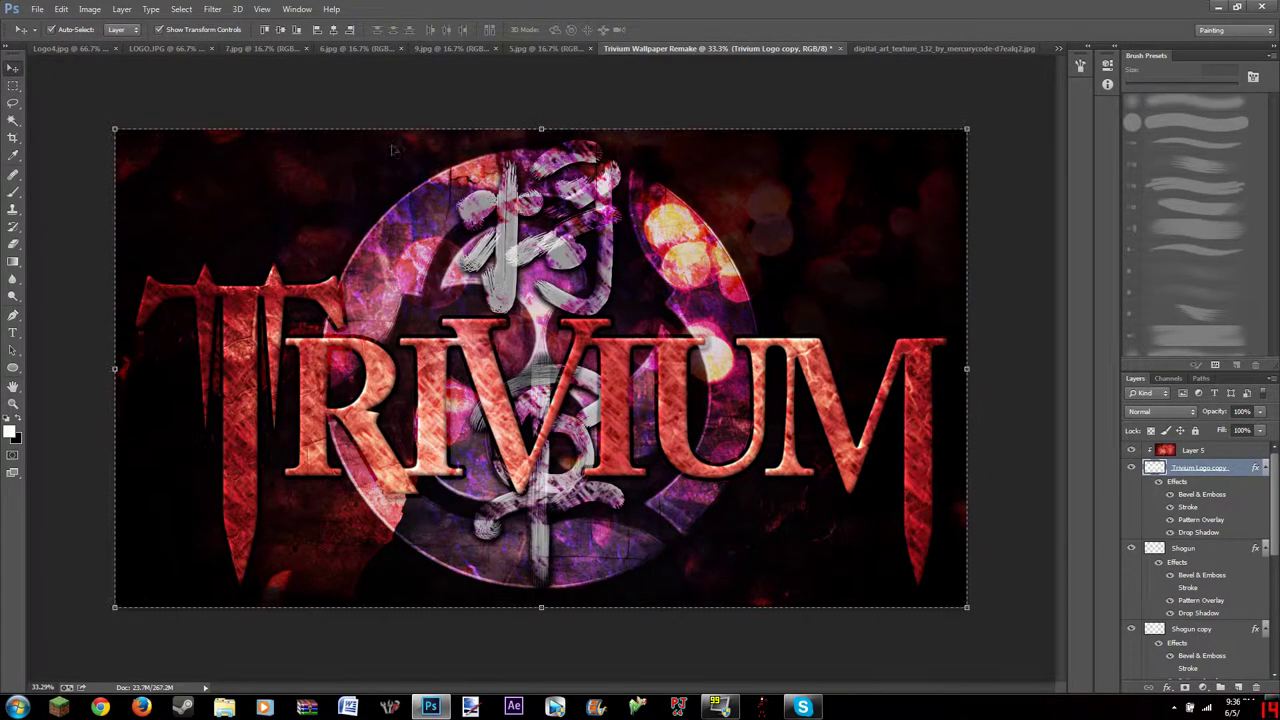
click(281, 29)
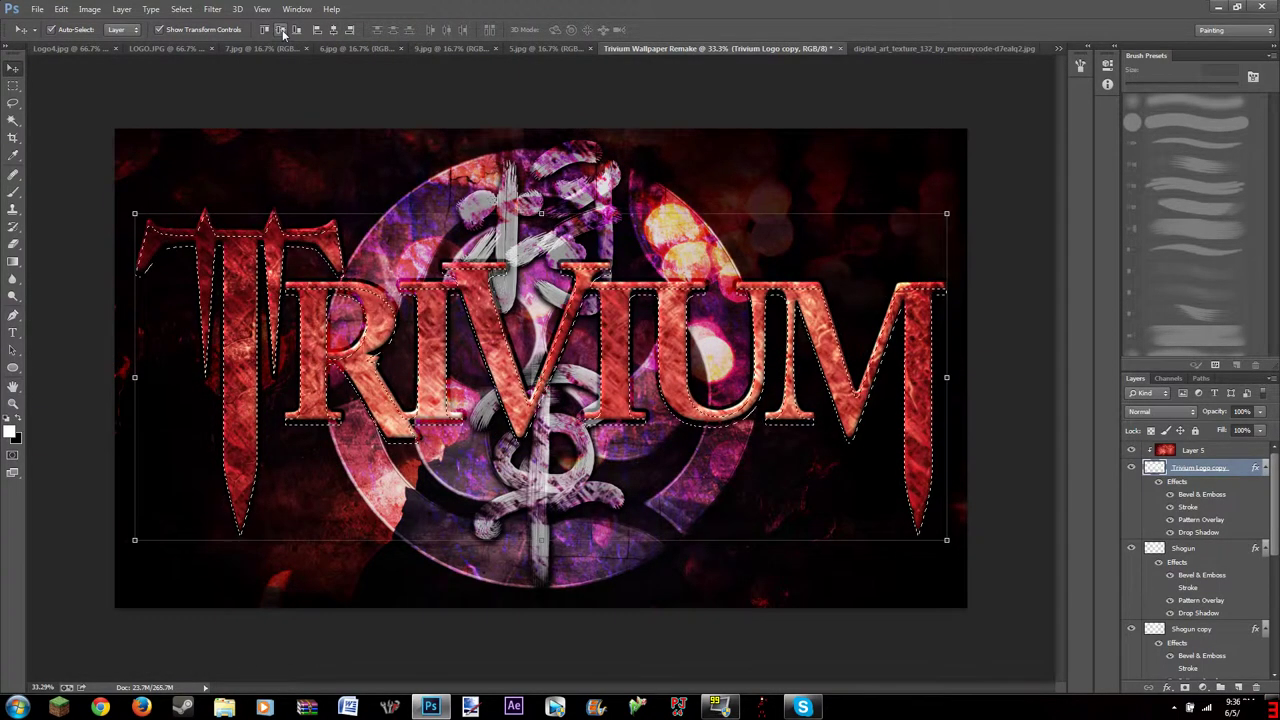
key(ctrl+d)
key(m)
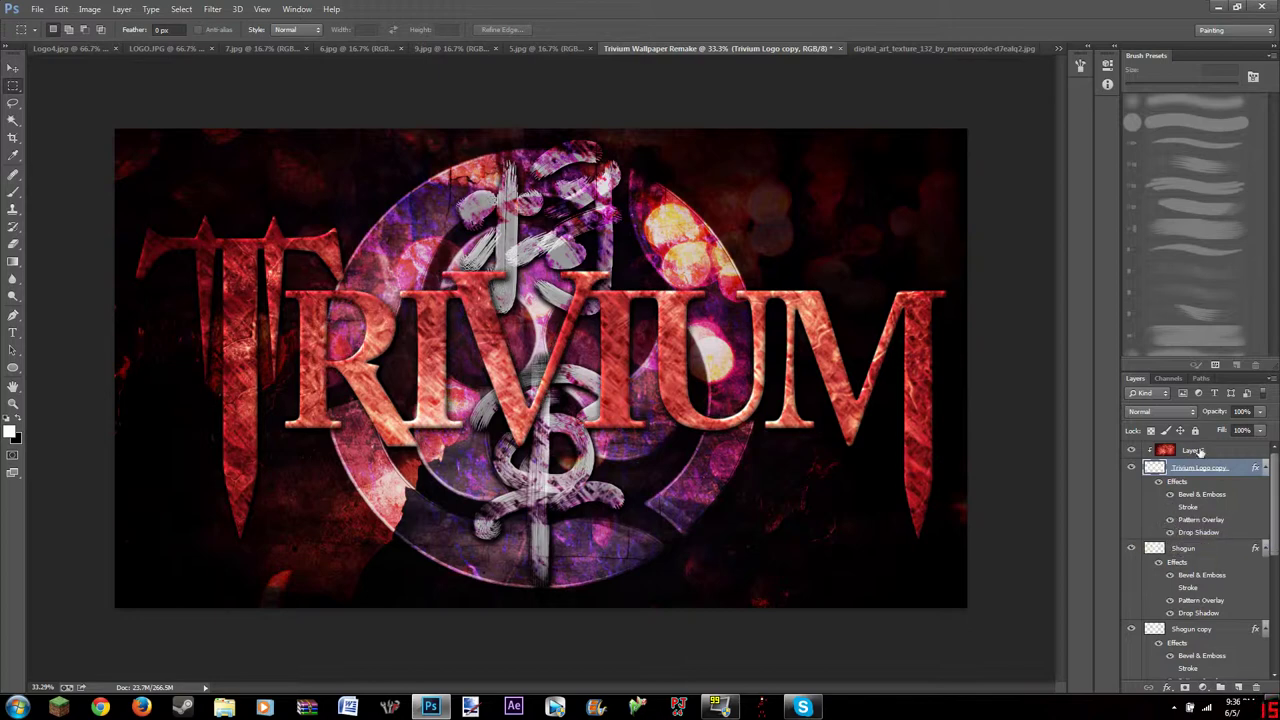
- Apply a Lens Flare to the Layer 5 texture
key(alt+t)
key(Escape)
click(1186, 458)
key(alt+t)
click(420, 250)
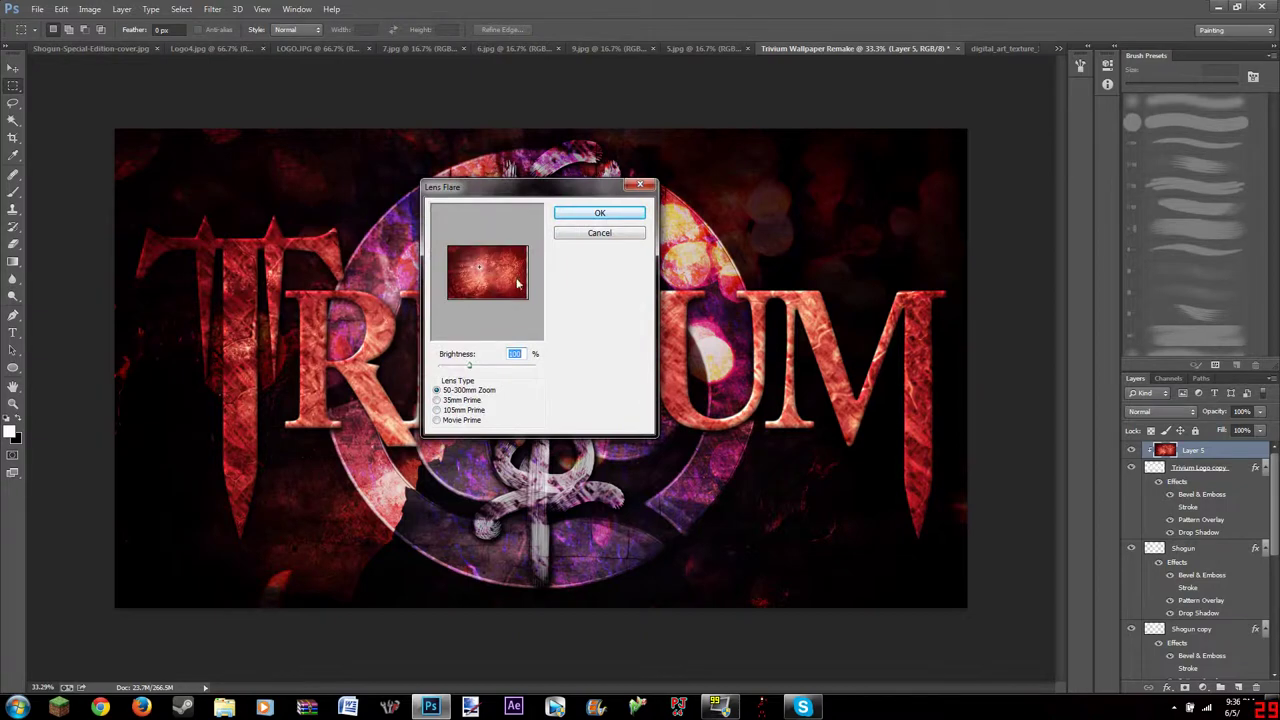
click(580, 213)
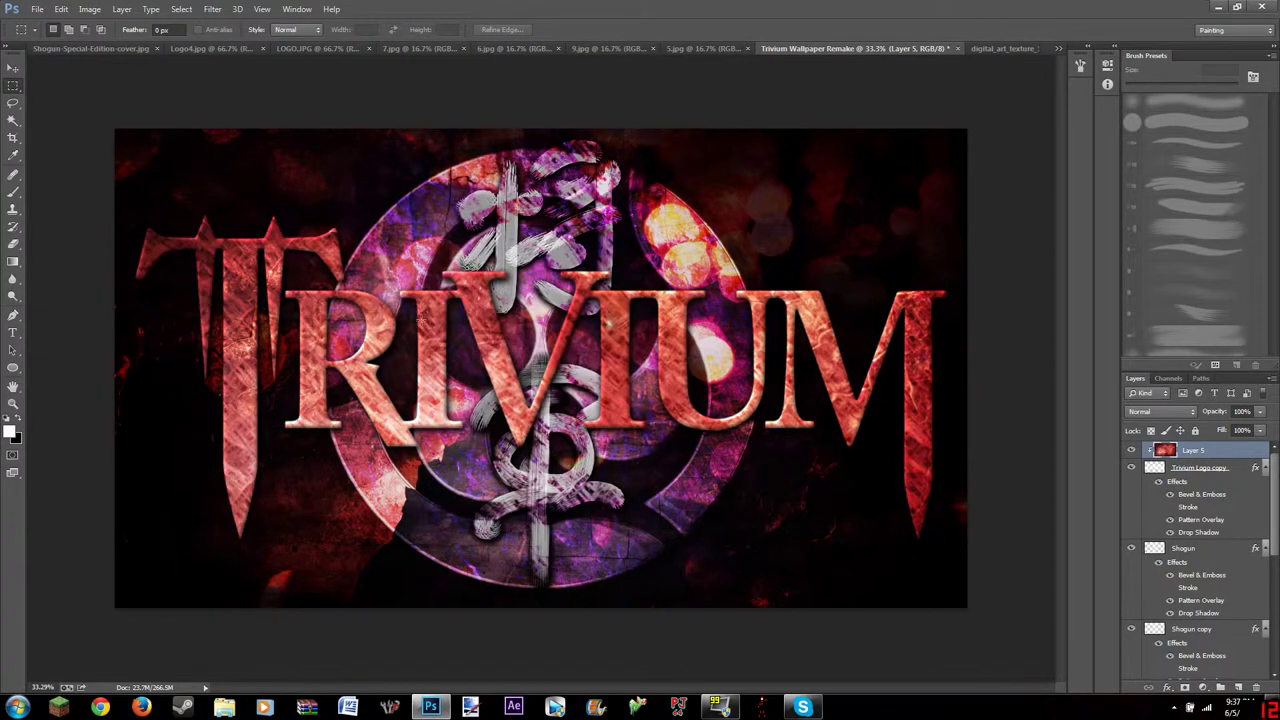
- Reapply the Lens Flare repositioned onto the T using the Movie Prime lens at 100%
click(213, 9)
click(420, 250)
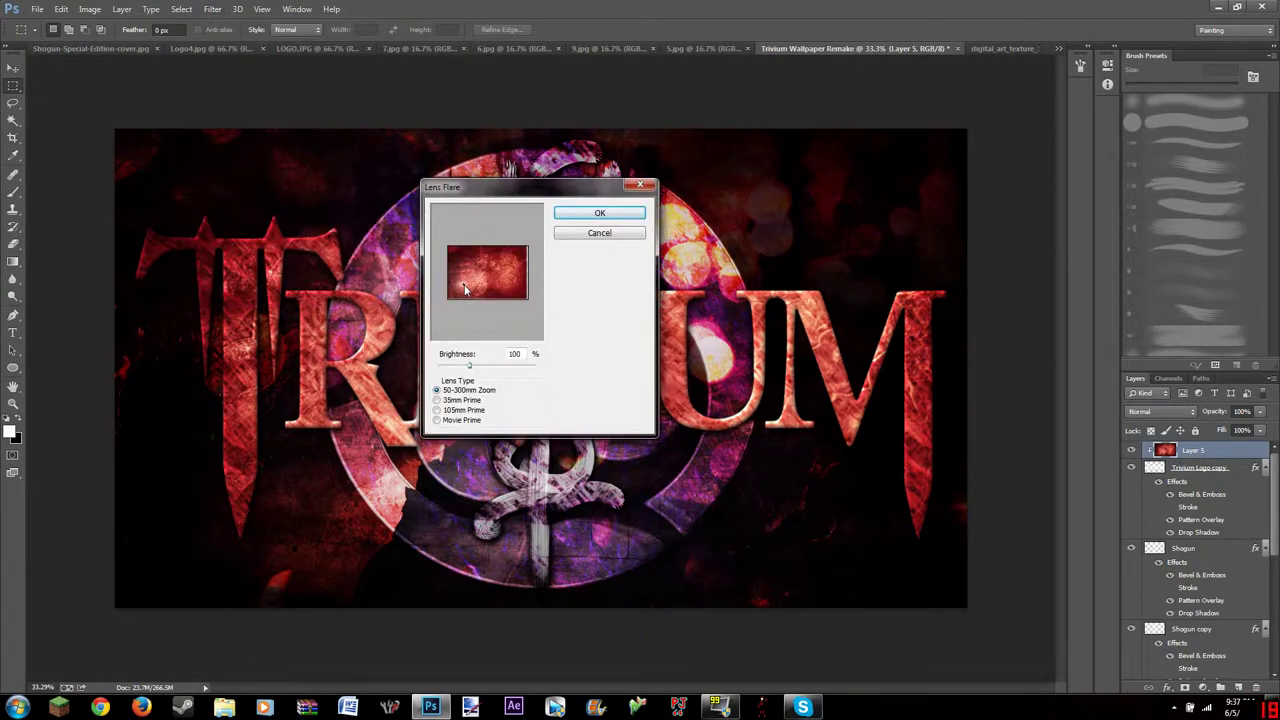
click(573, 213)
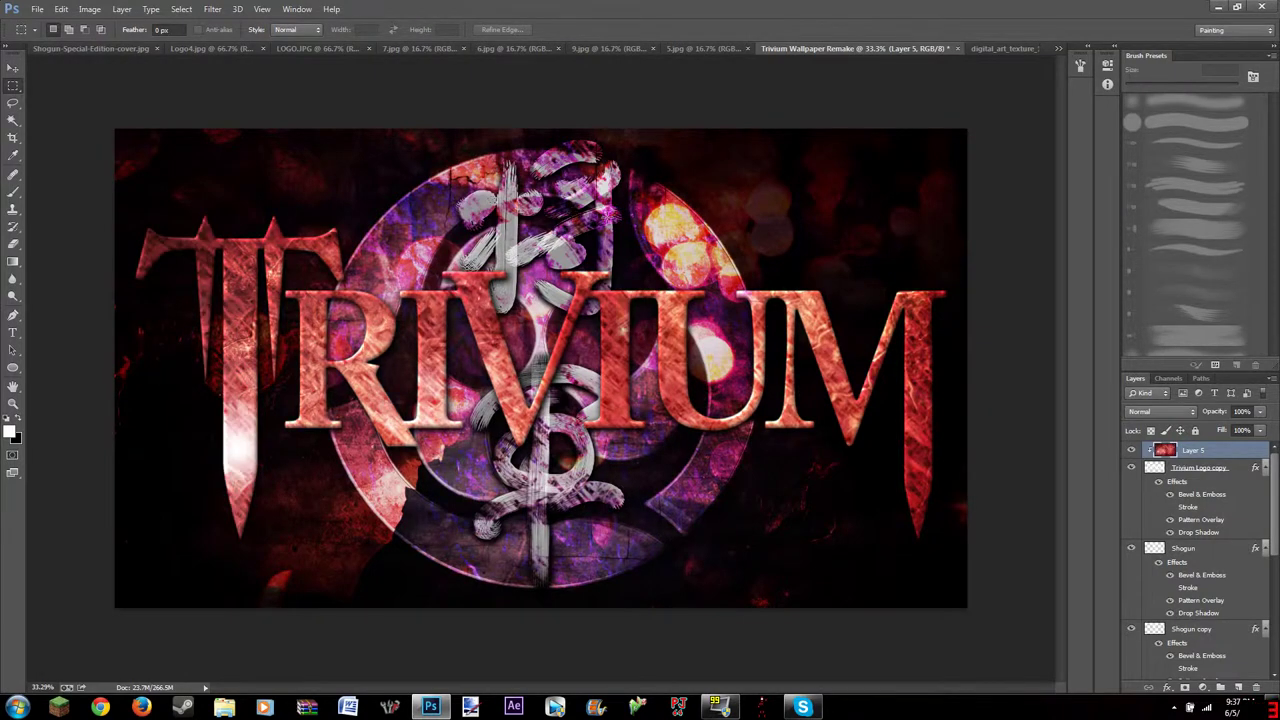
click(213, 9)
click(420, 250)
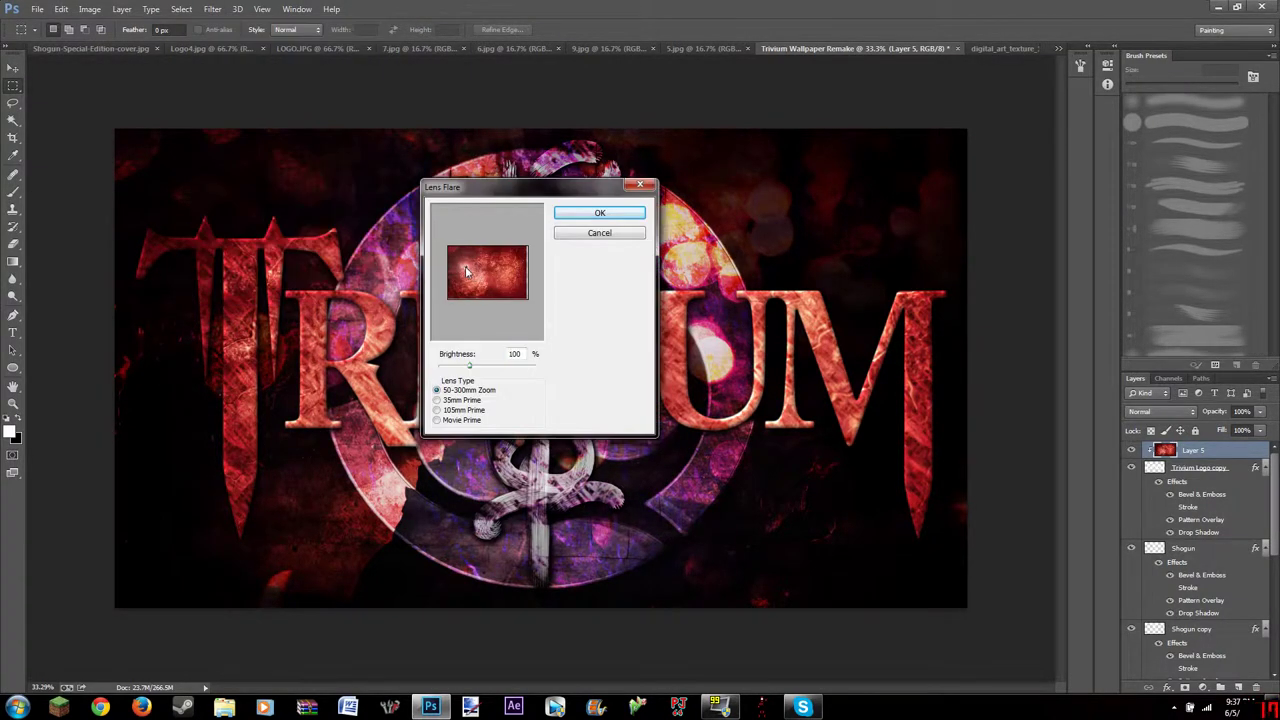
click(585, 213)
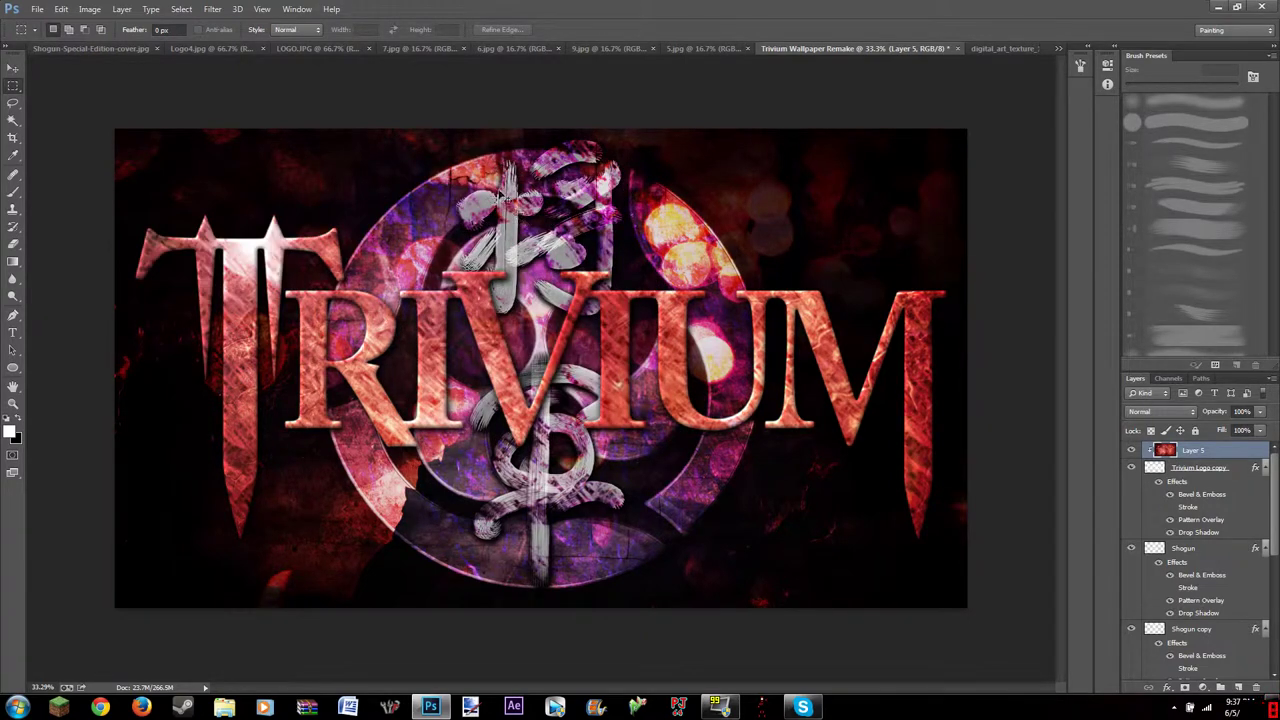
click(213, 9)
click(425, 246)
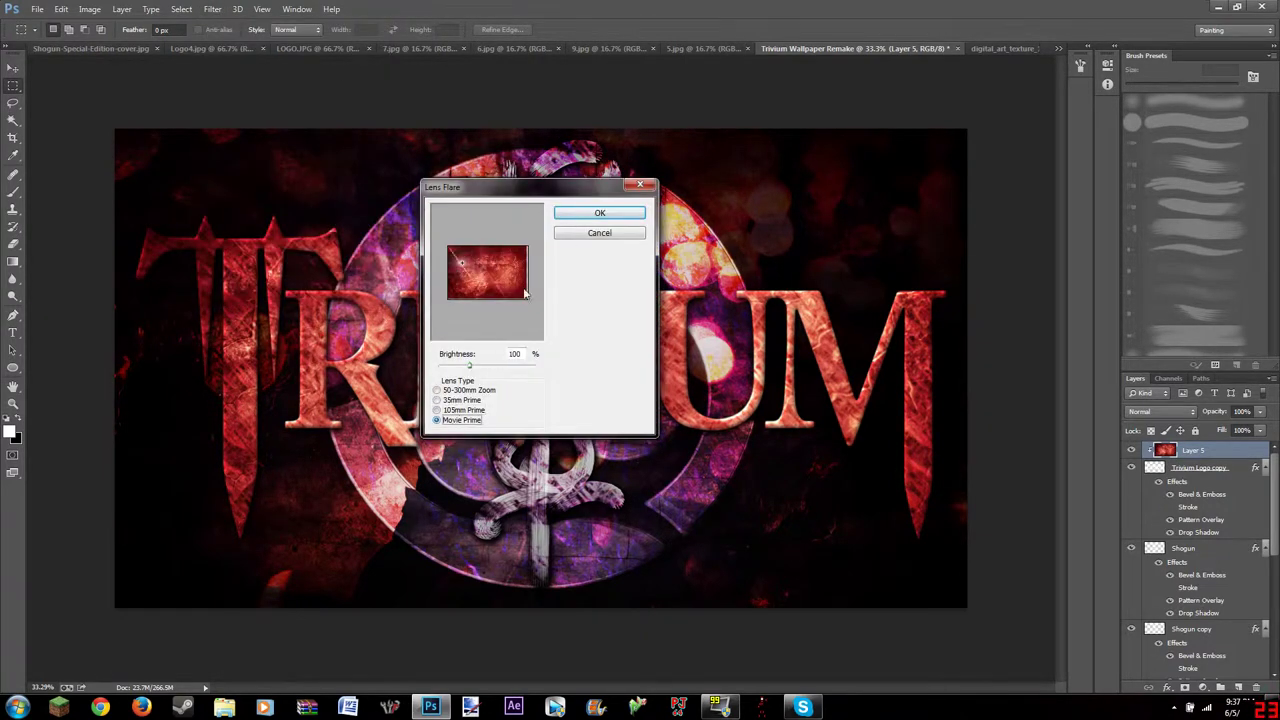
click(565, 213)
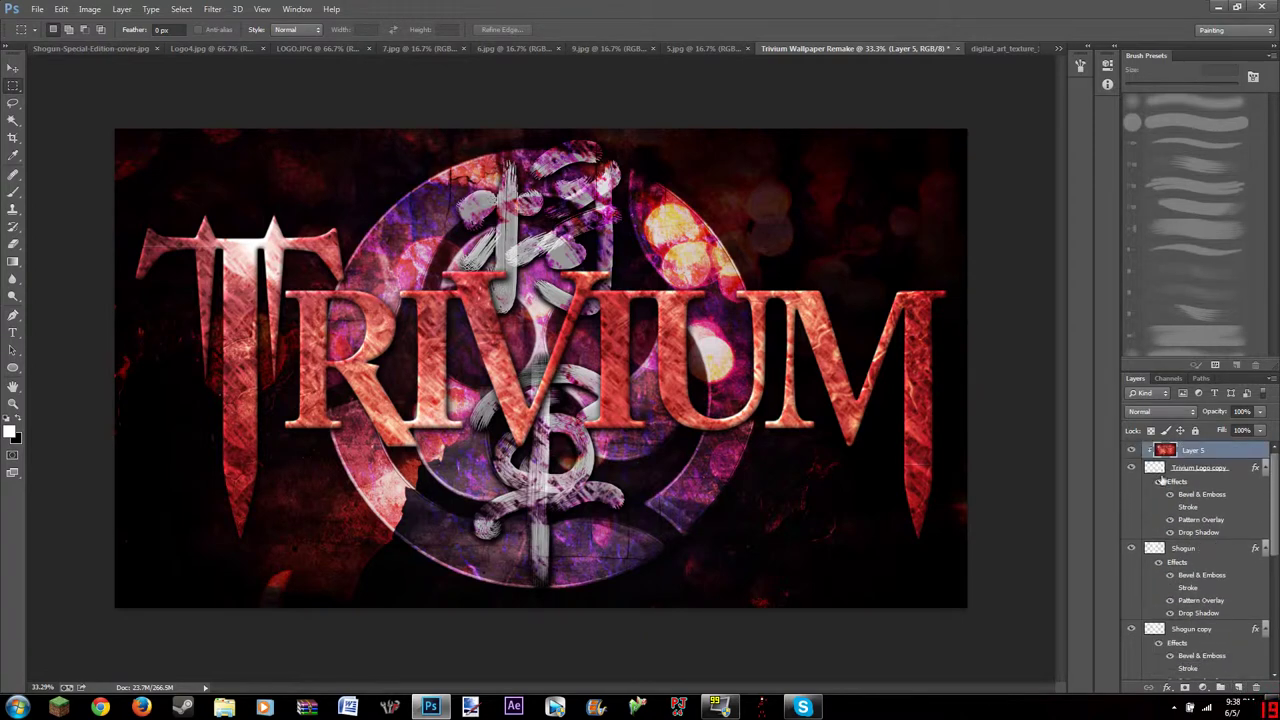
- Duplicate Layer 5 and release the copy from the clipping mask
right_click(1165, 451)
click(1055, 189)
key(Return)
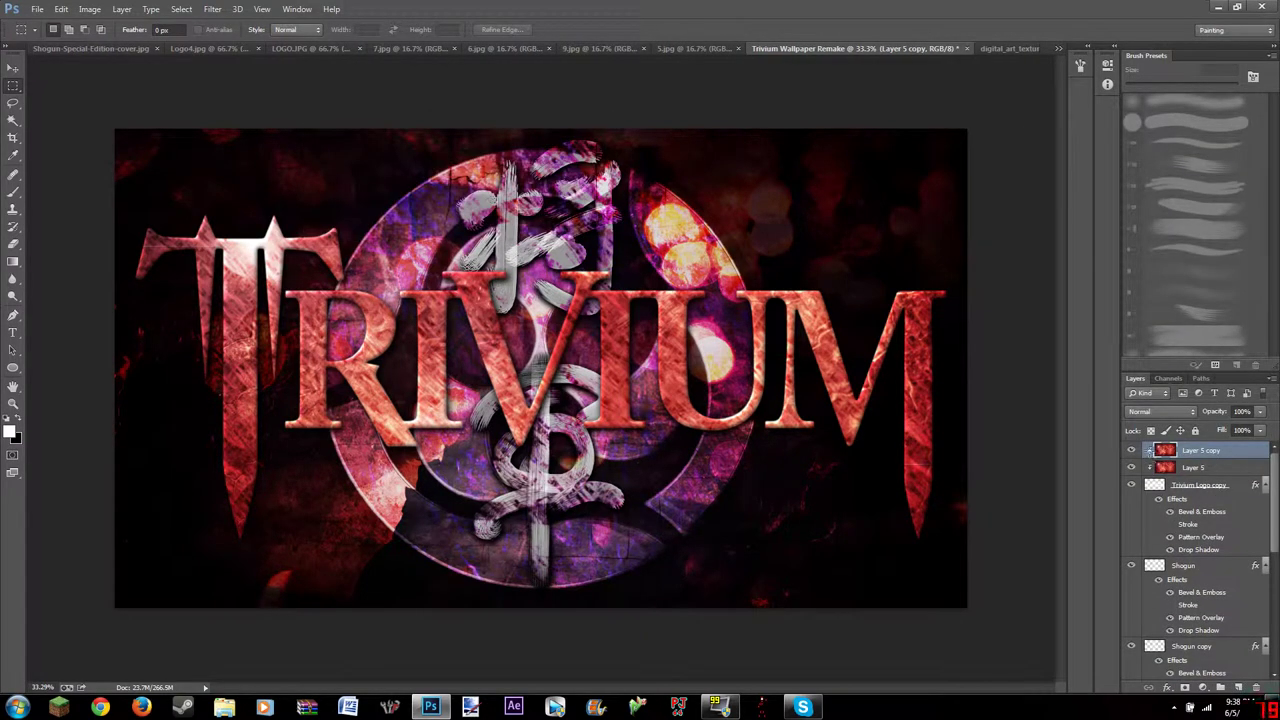
right_click(1195, 451)
click(1086, 325)
right_click(1195, 467)
click(1100, 327)
click(1155, 451)
- Fill Layer 5 copy with Fibers, blend it as Overlay and adjust its opacity
click(212, 9)
click(428, 231)
click(734, 166)
click(1163, 411)
click(1134, 229)
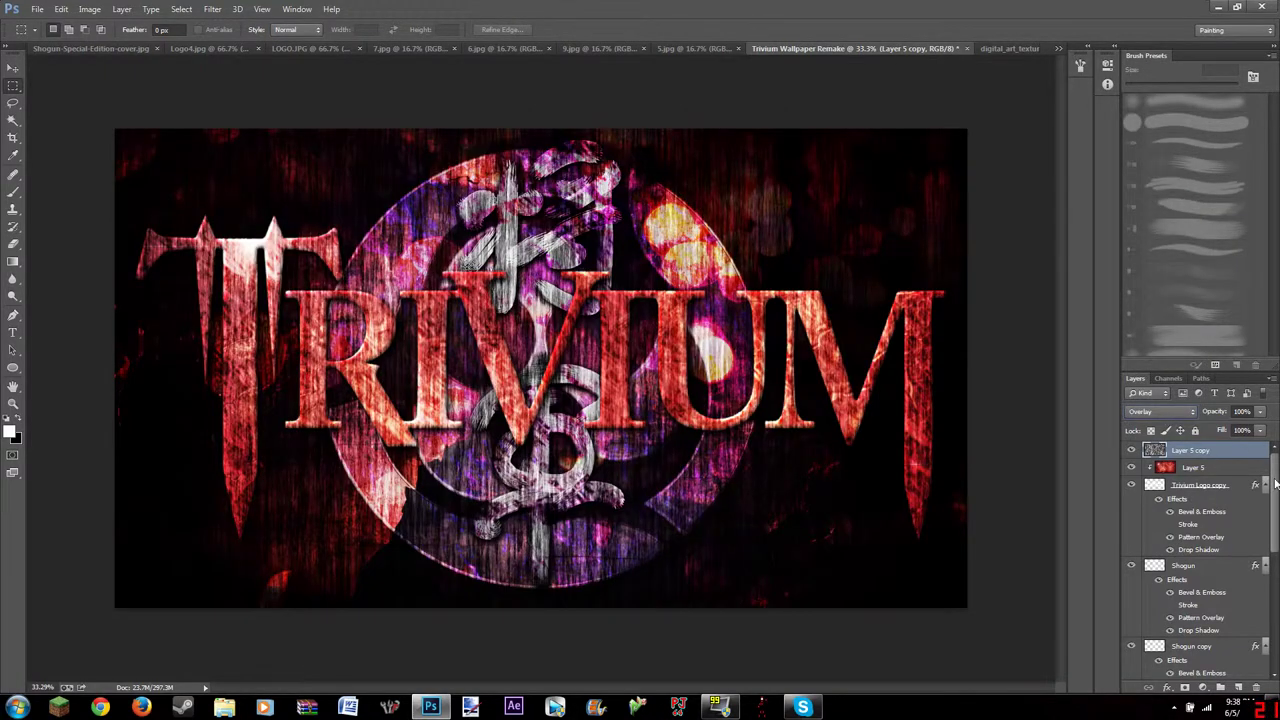
drag(1214, 412, 1204, 412)
- Hide the spin-blurred Shuriken Logo copy and select the Shuriken Logo layer
scroll(1190, 500, down, 5)
click(1131, 538)
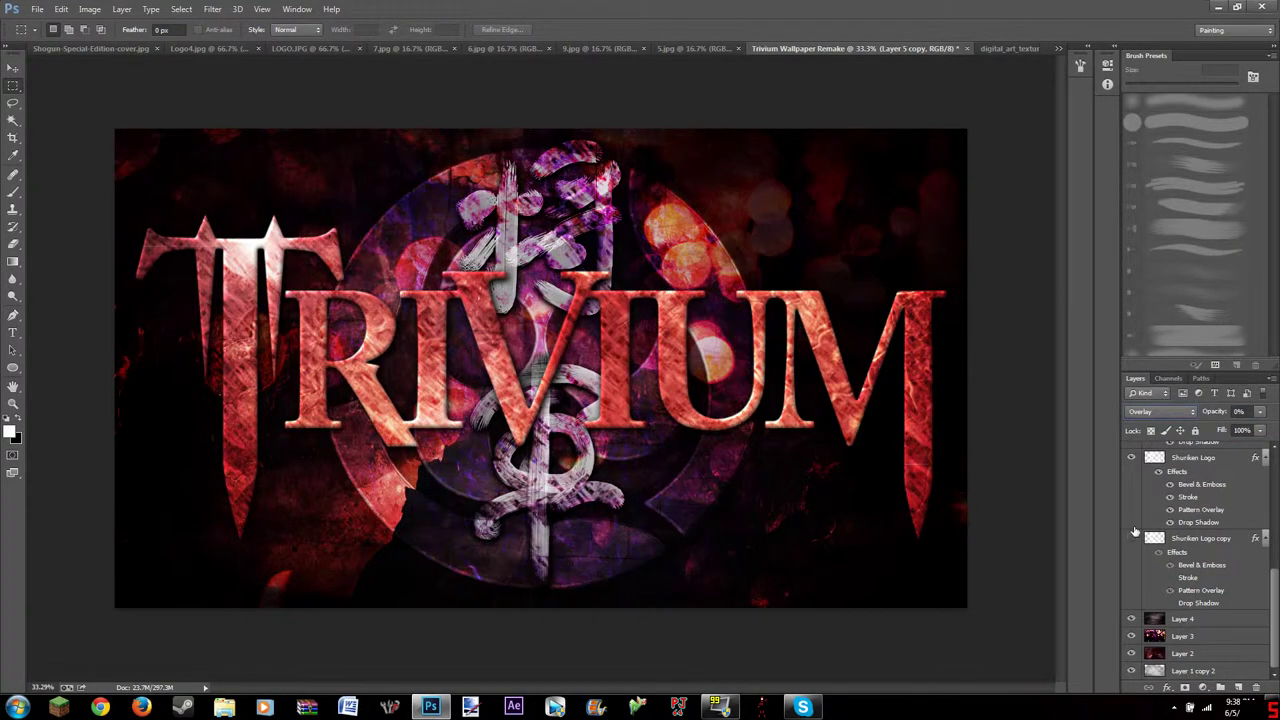
click(1187, 457)
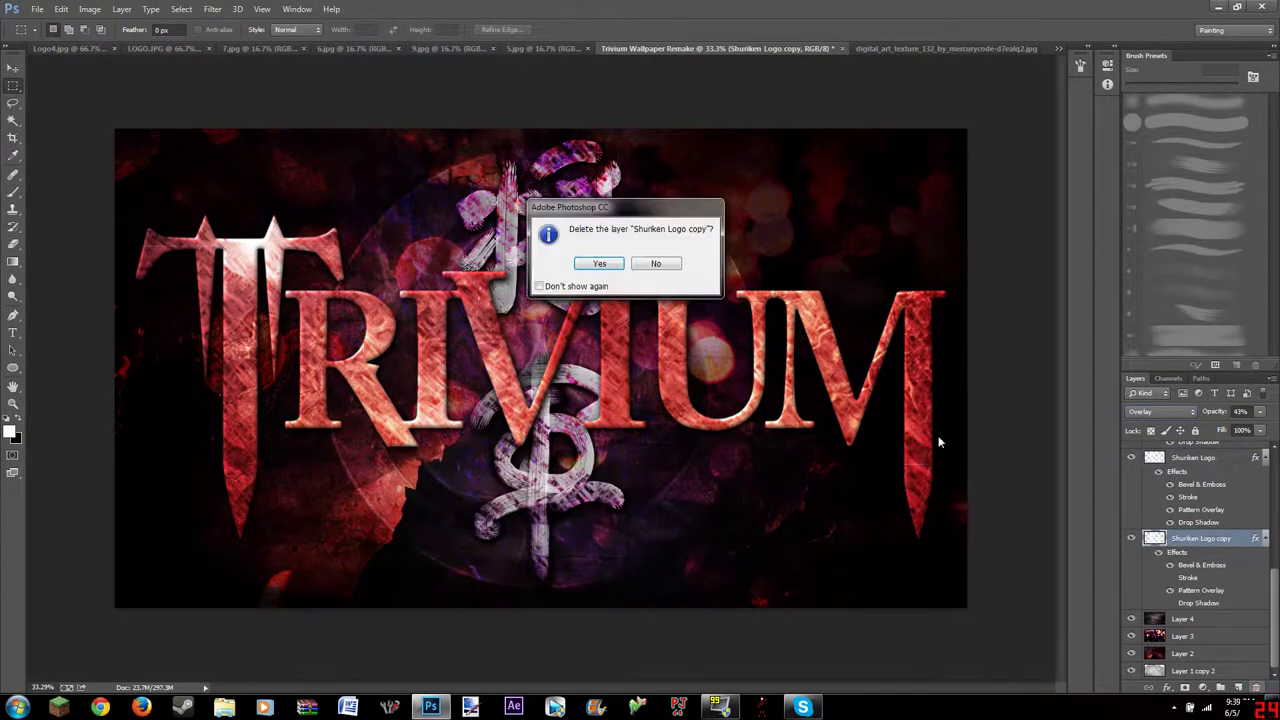
click(1190, 538)
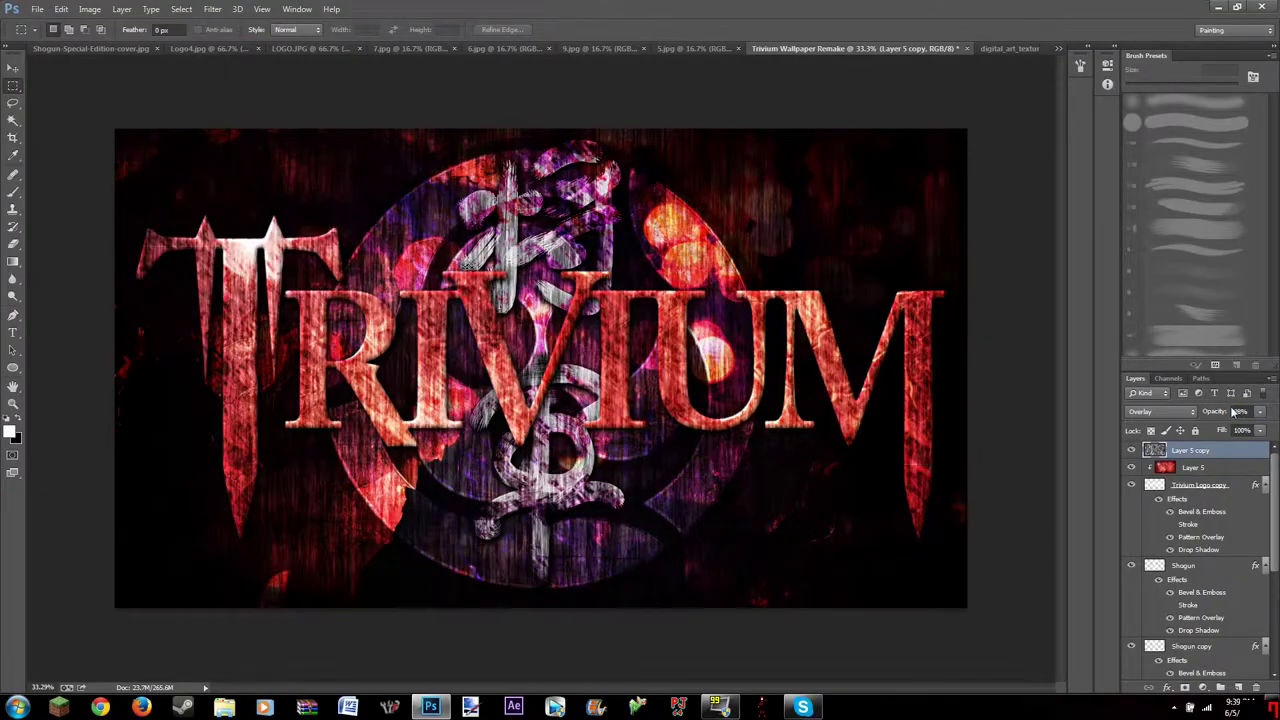
scroll(1186, 413, down, 1)
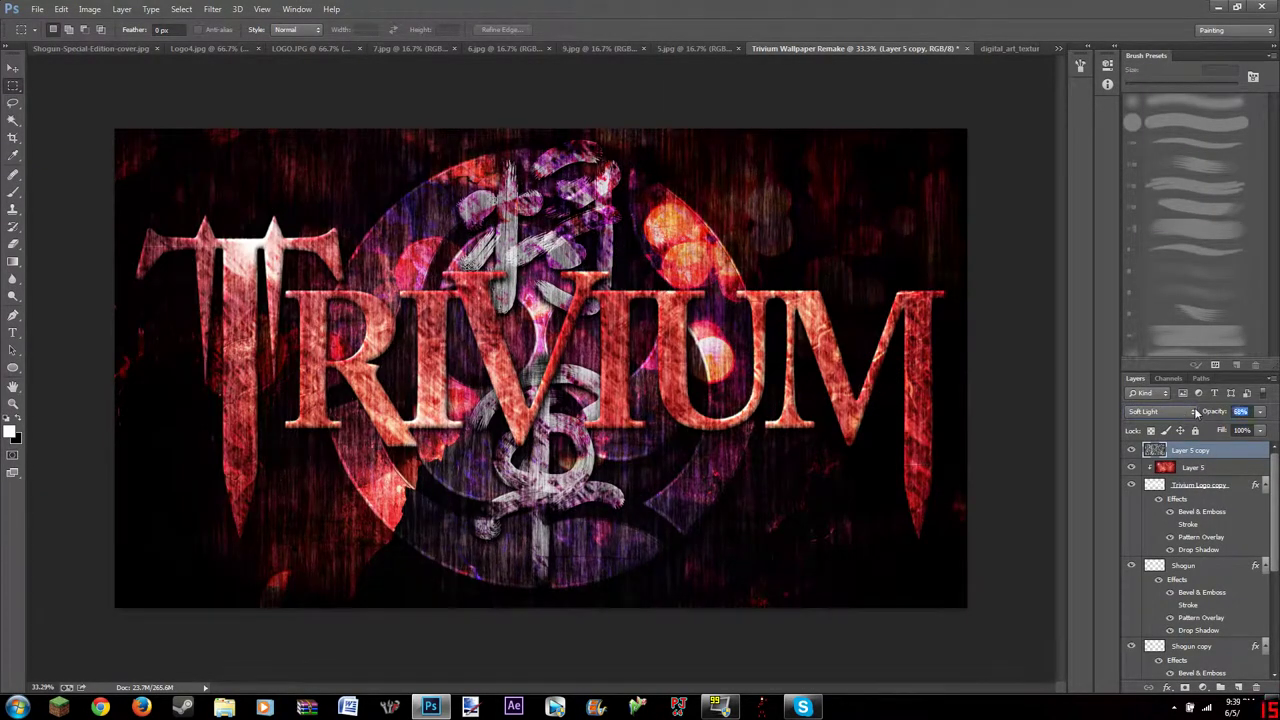
scroll(1200, 540, down, 4)
click(1183, 619)
- Render a Lens Flare on Layer 4, then undo the bright top-left highlights
click(212, 9)
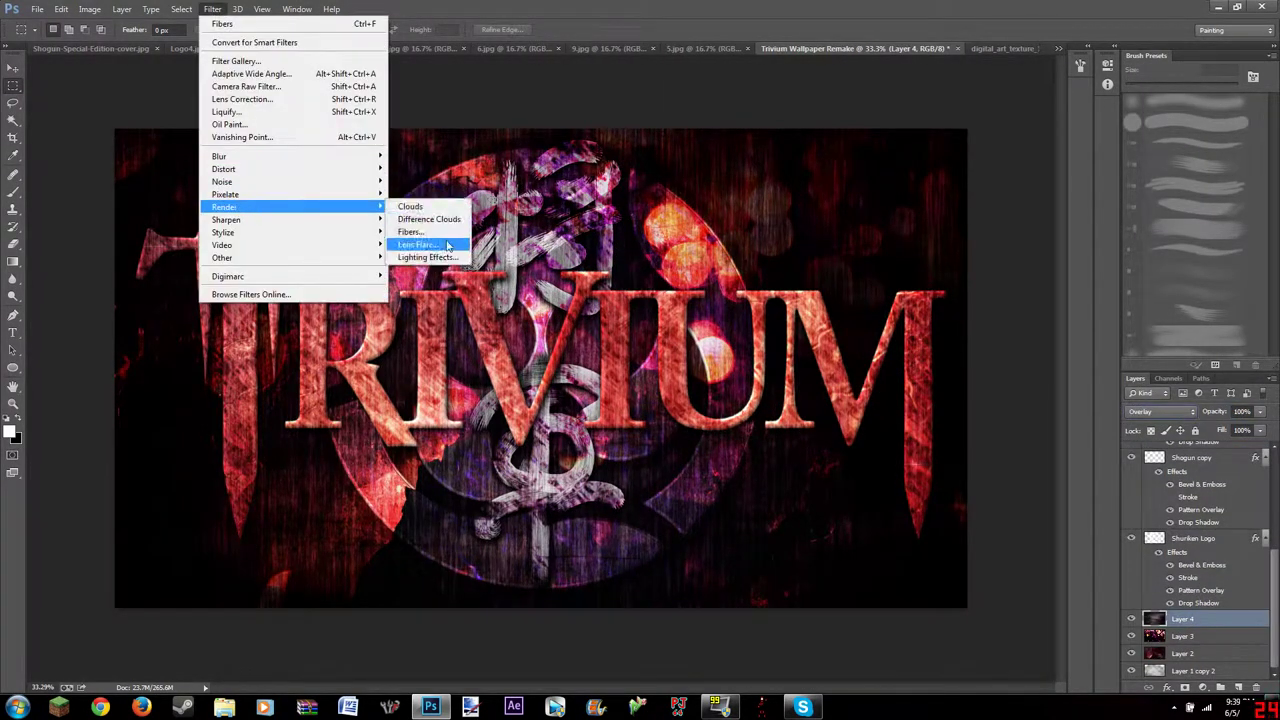
click(448, 245)
key(Return)
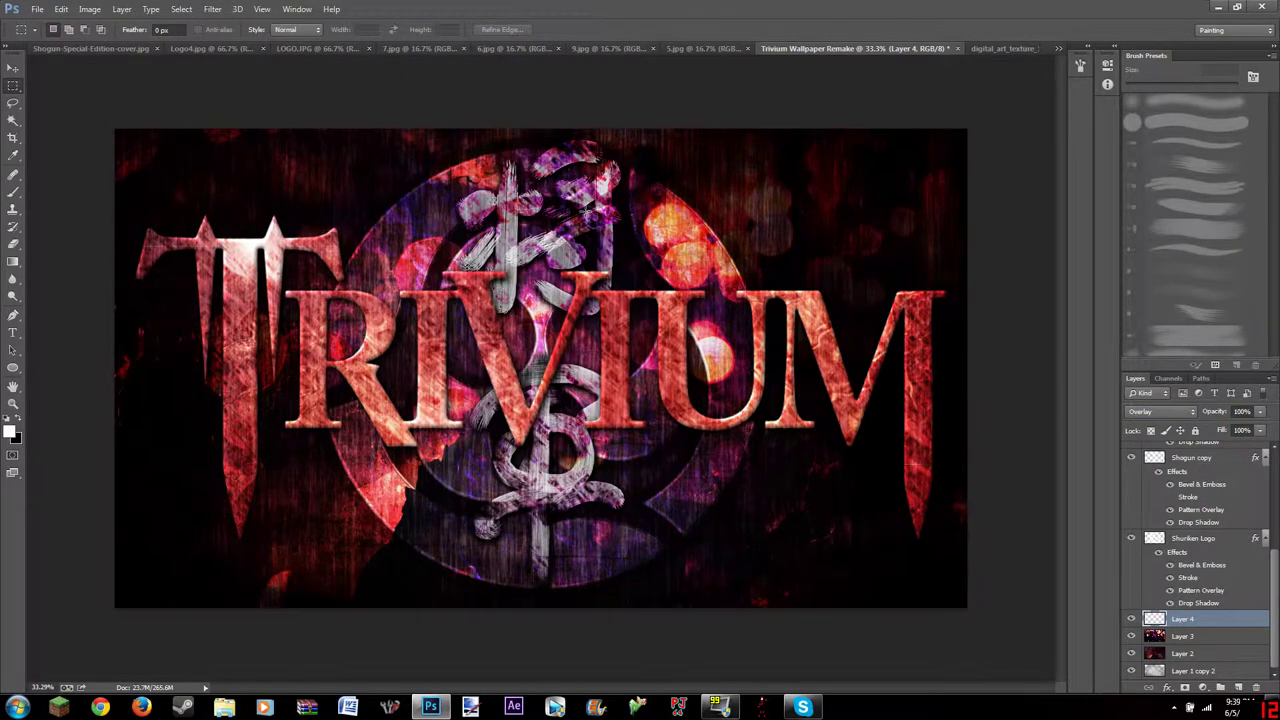
key(alt+bracketleft)
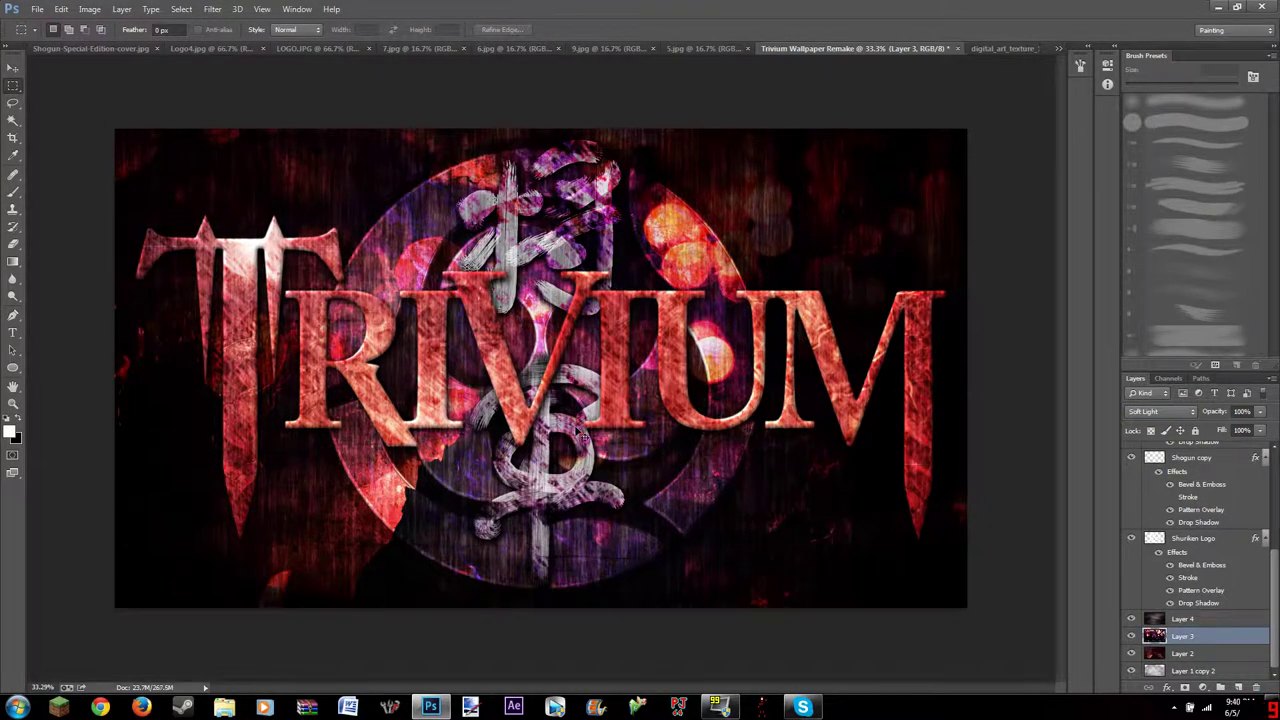
key(alt+bracketleft)
key(alt+bracketleft)
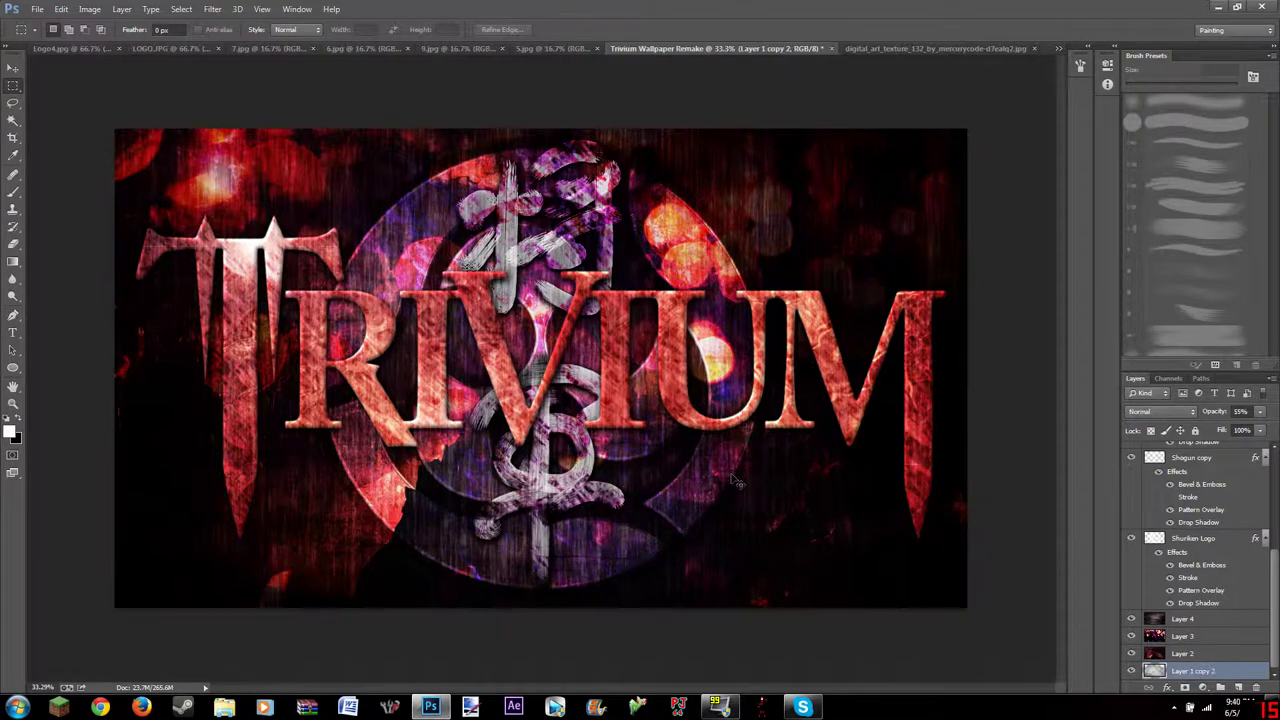
key(ctrl+z)
- Apply a Lens Flare at the top-left of Layer 2, then return to Layer 4
key(alt+bracketright)
click(212, 9)
click(430, 264)
click(600, 215)
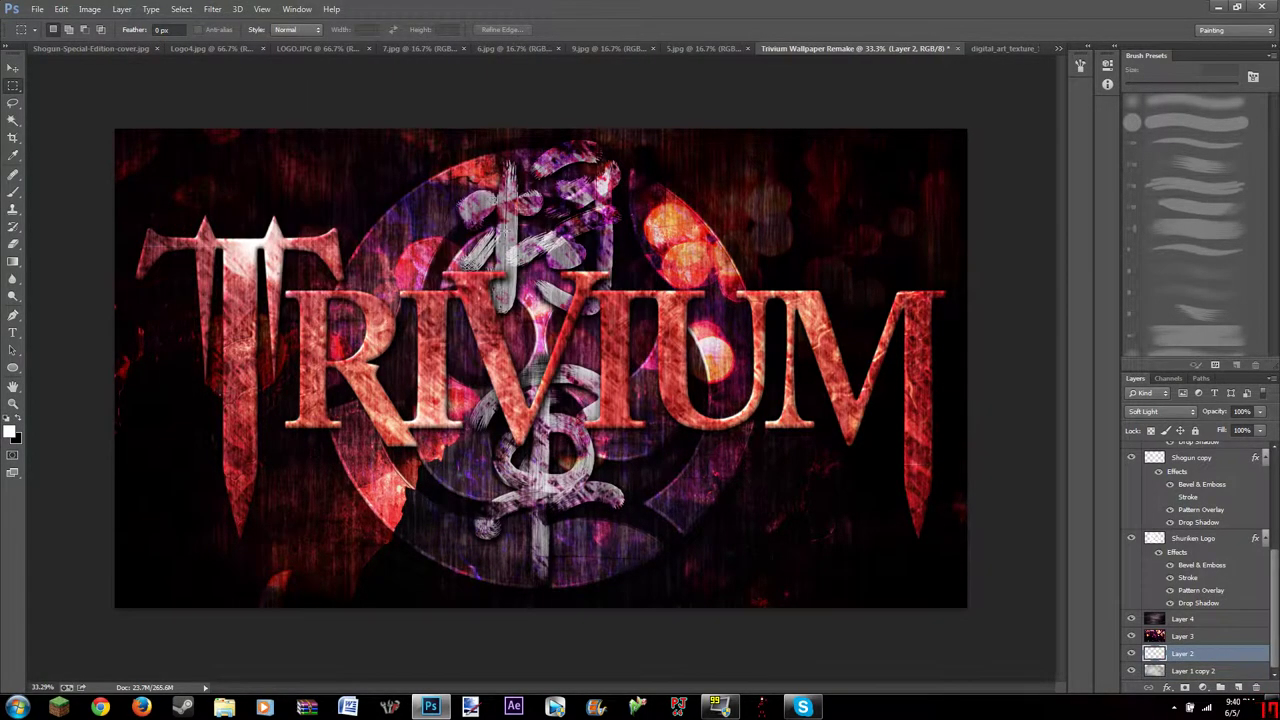
key(ctrl+z)
key(alt+bracketright)
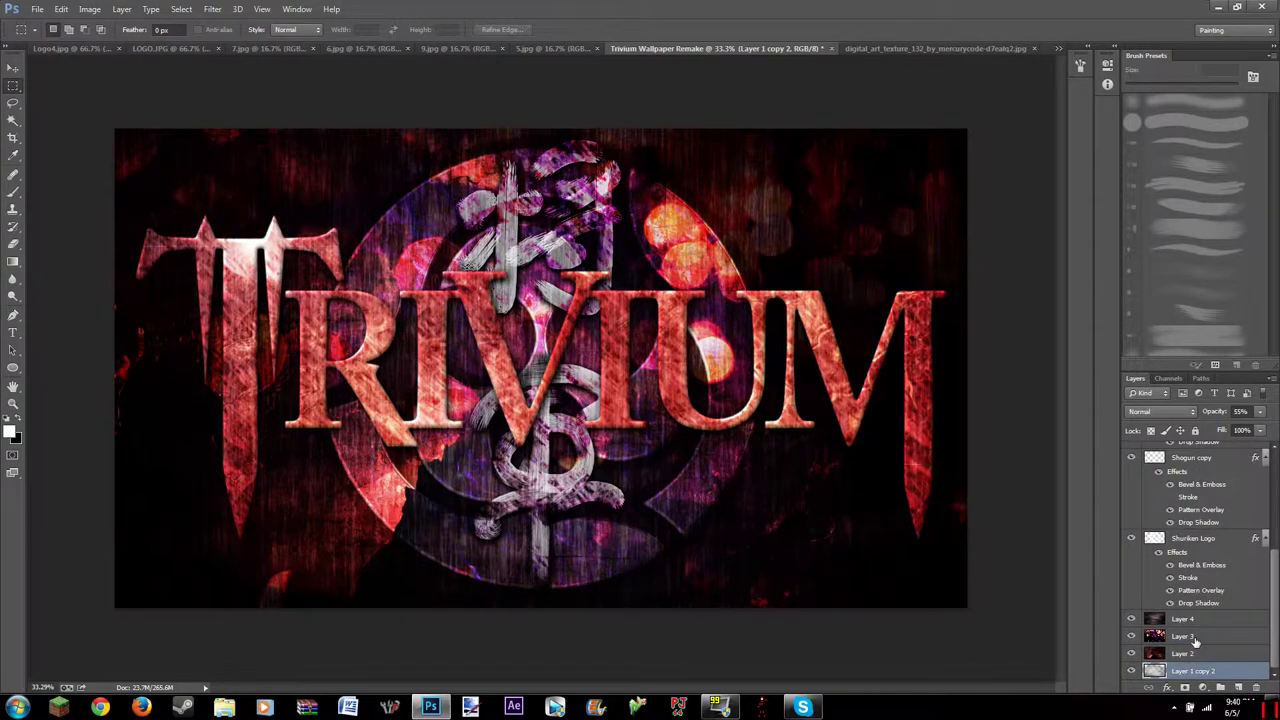
key(alt+bracketright)
- Duplicate Layer 4 in Overlay and place Layer 4 copy above the Shuriken Logo
drag(1180, 619, 1183, 452)
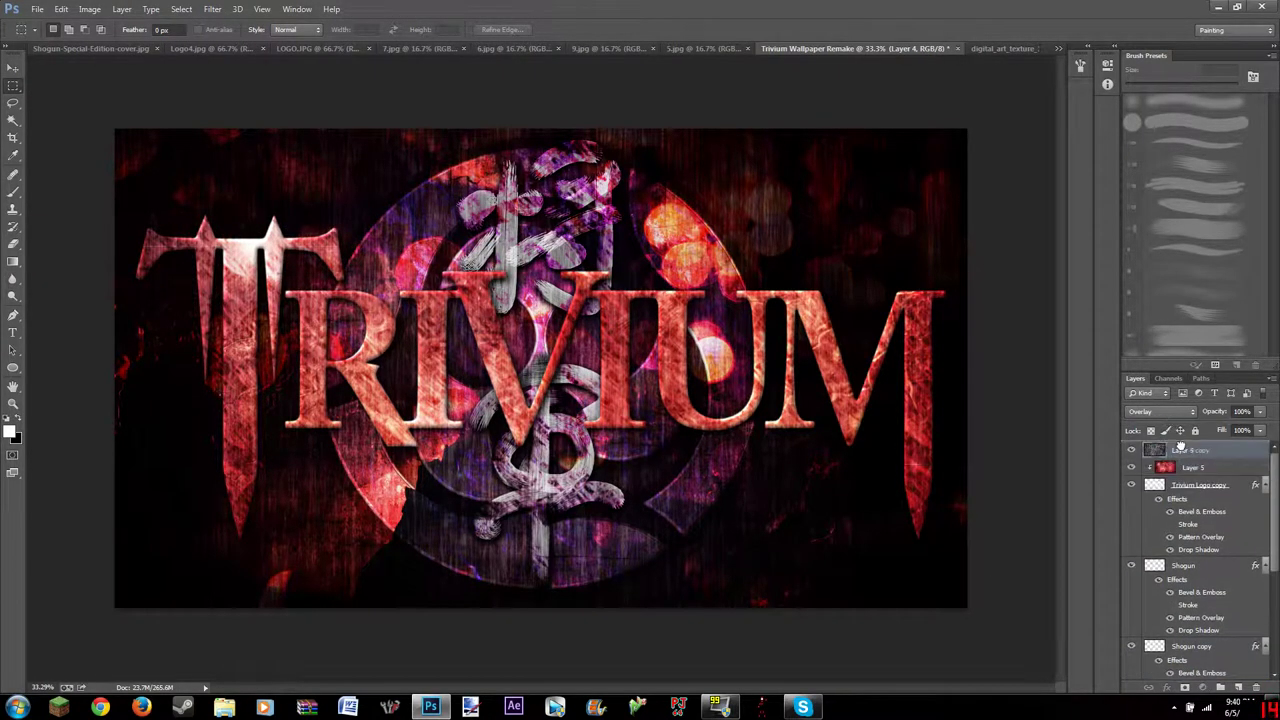
click(1160, 411)
click(1151, 240)
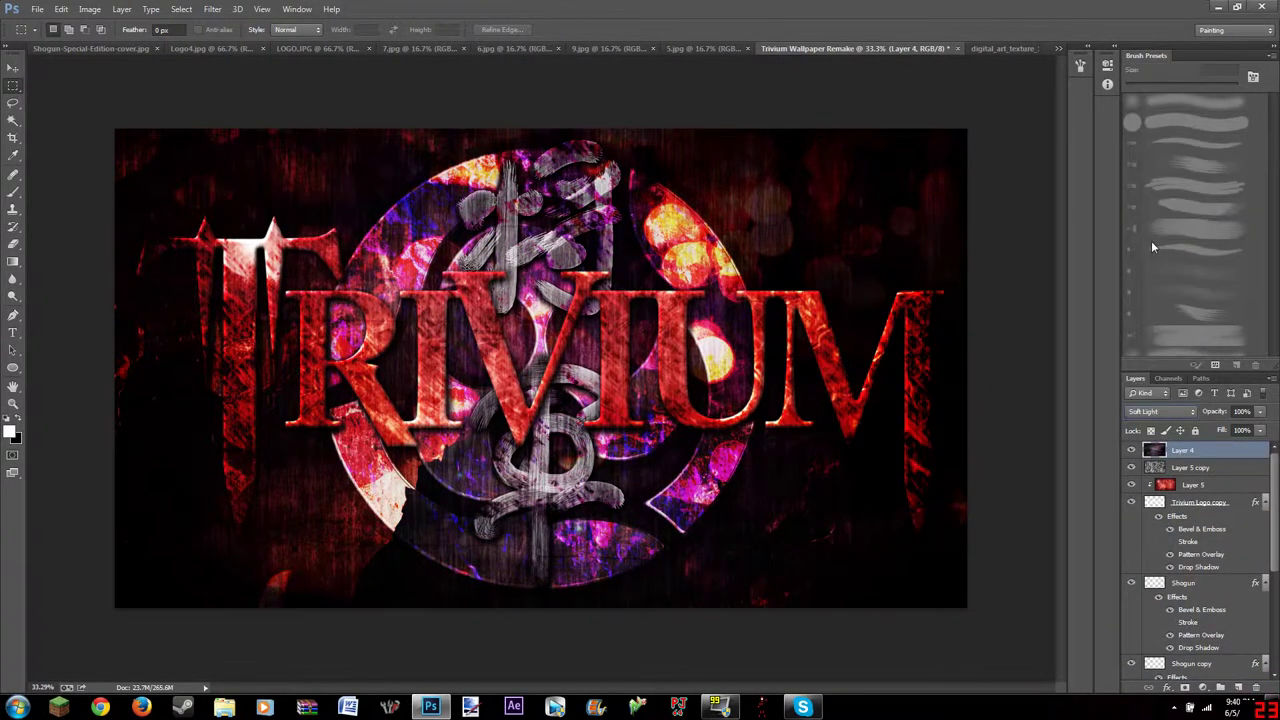
key(ctrl+alt+z)
key(ctrl+alt+z)
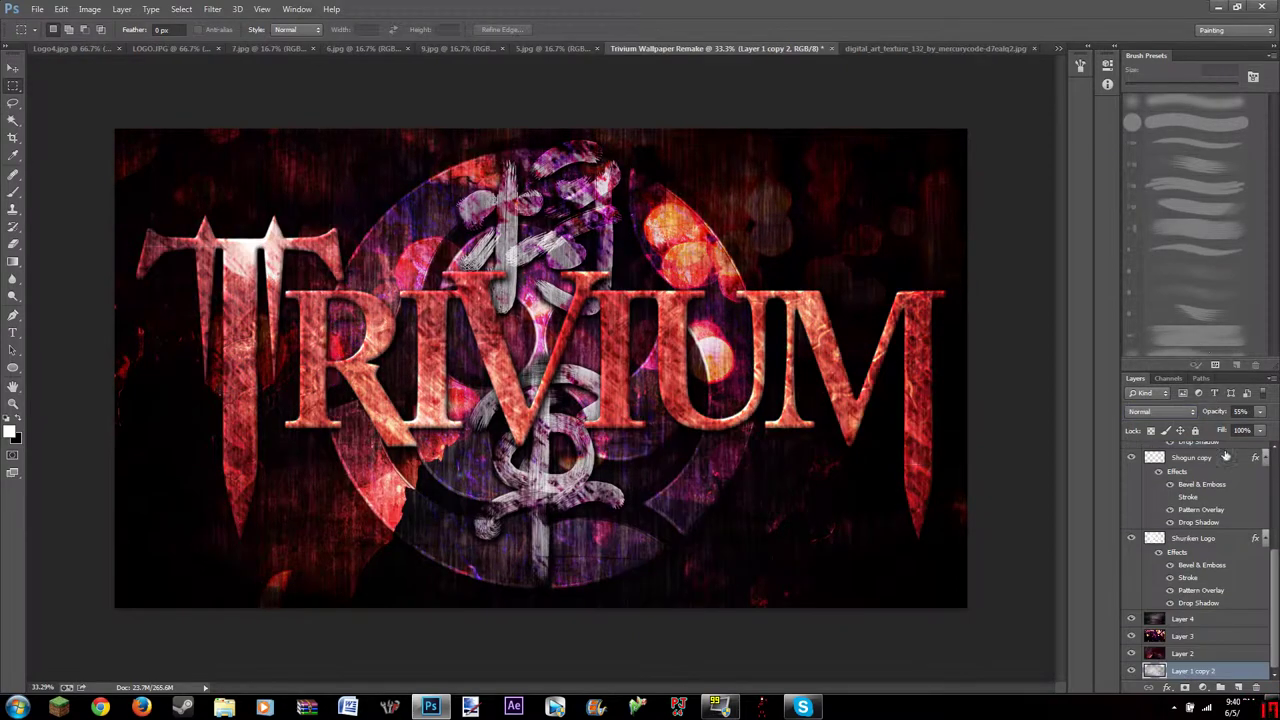
click(1182, 619)
right_click(1182, 619)
click(1146, 126)
key(Return)
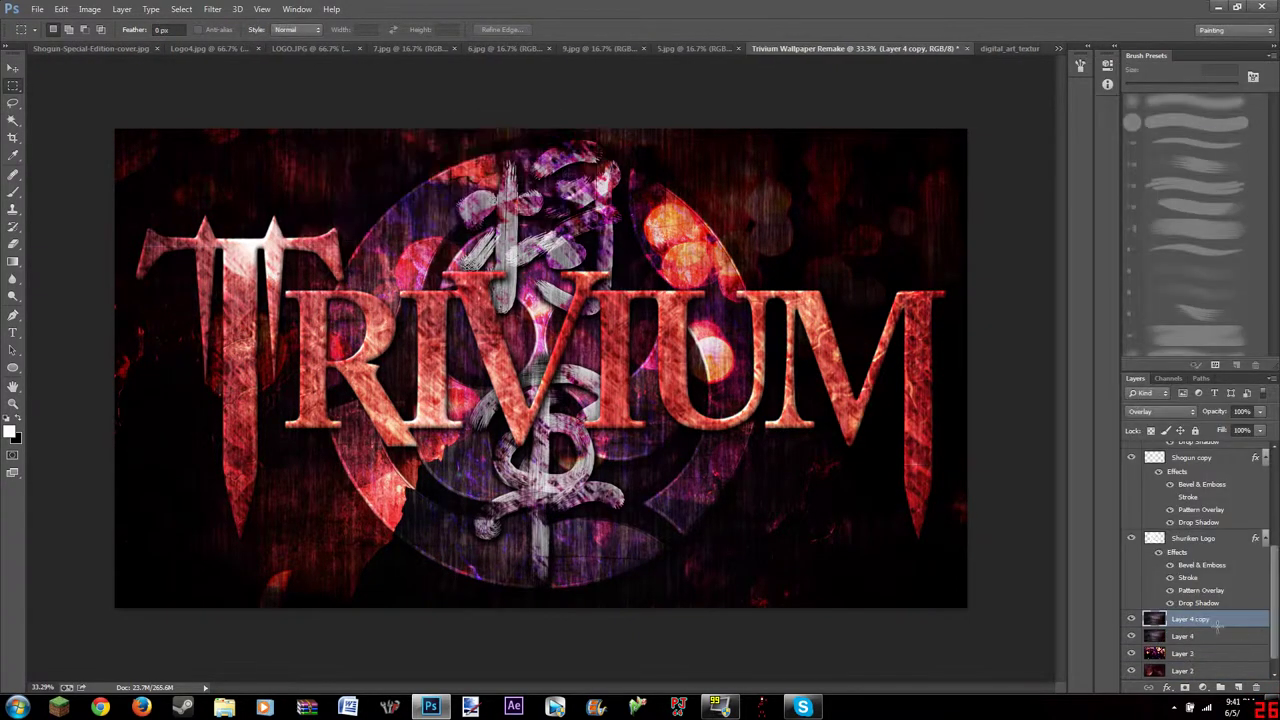
drag(1178, 622, 1165, 538)
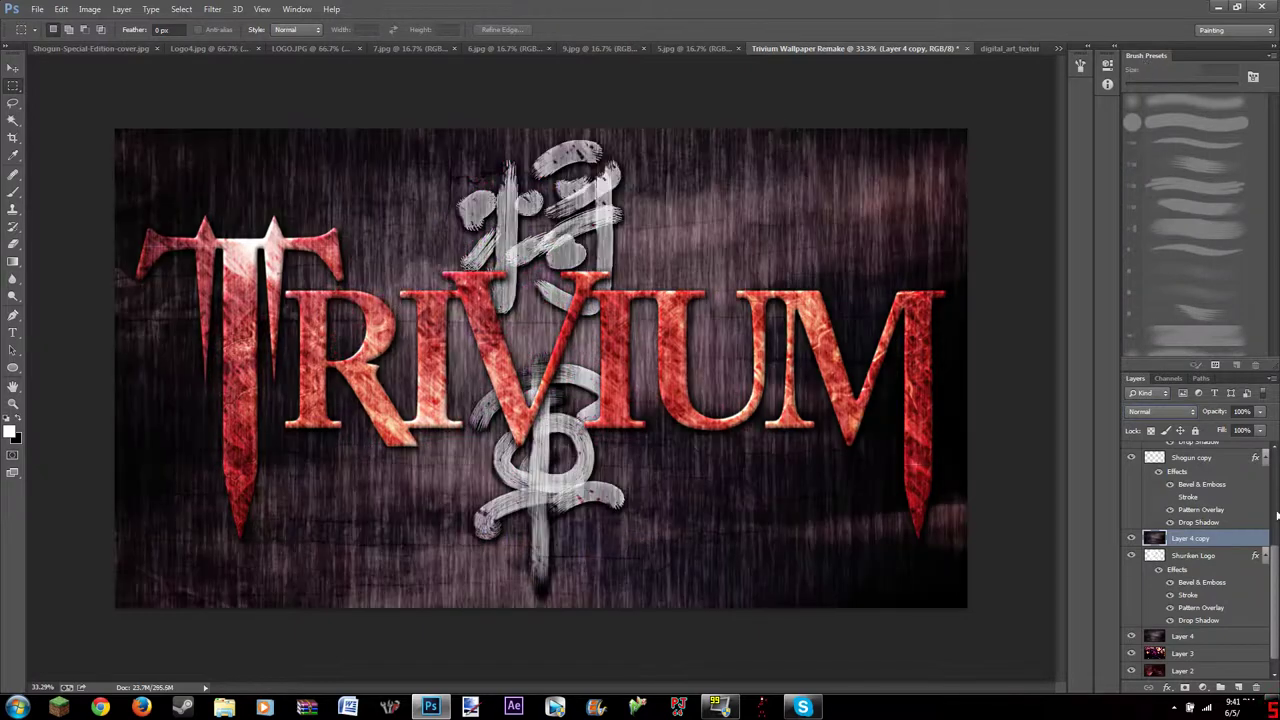
- Clip Layer 4 copy to the Shuriken Logo and hide the logo's layer effects
right_click(1163, 562)
click(1163, 562)
click(1193, 556)
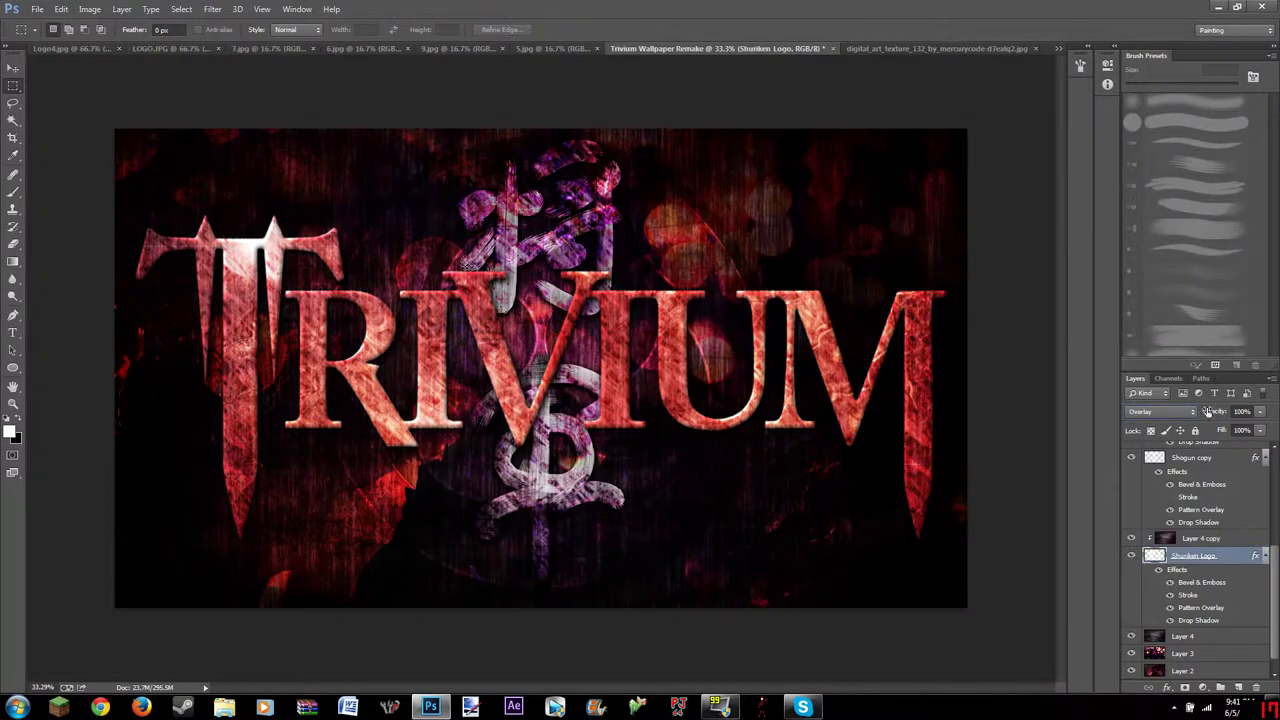
click(1158, 570)
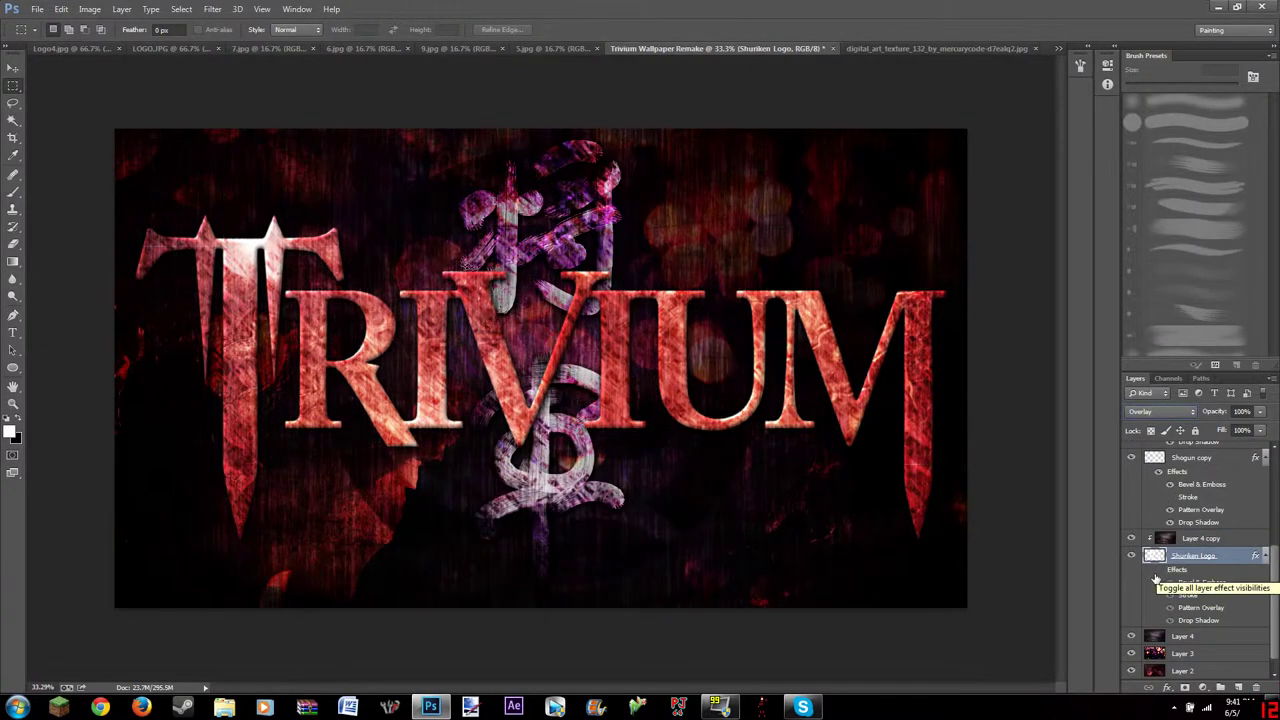
- Review the Shuriken Logo's layer style settings and close them
scroll(1157, 580, up, 3)
click(1131, 467)
scroll(1165, 531, down, 3)
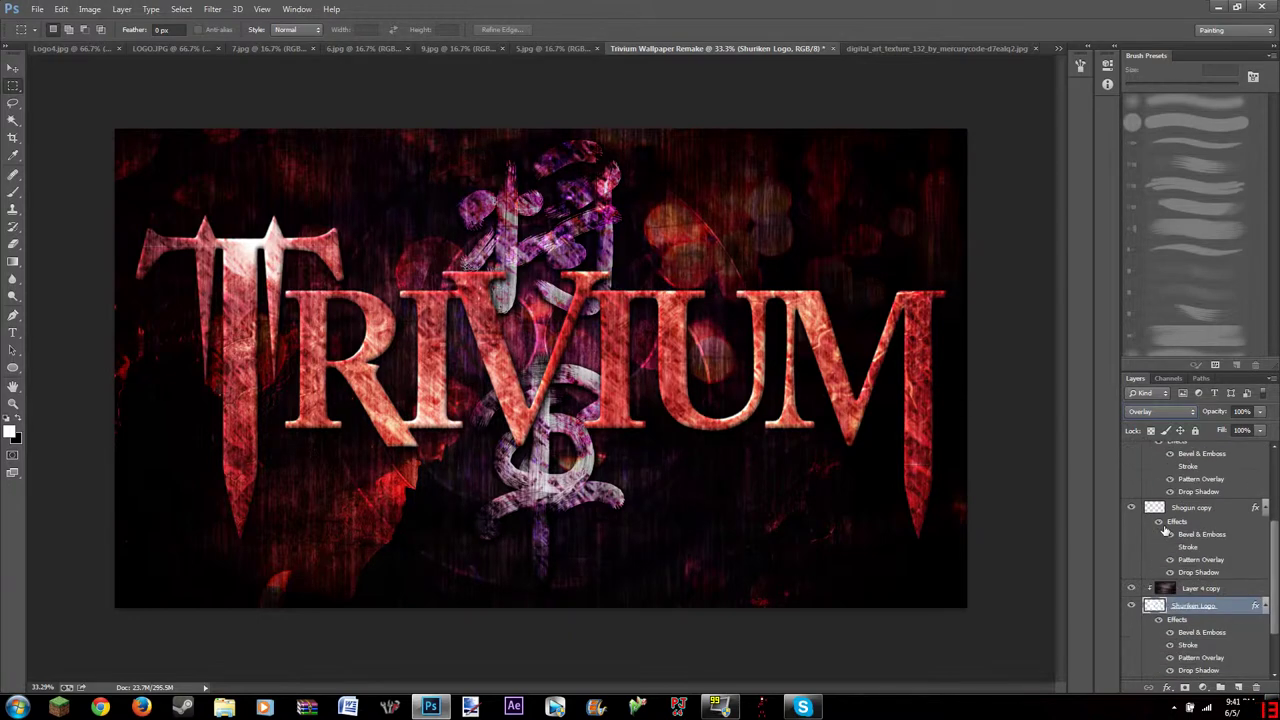
double_click(1156, 605)
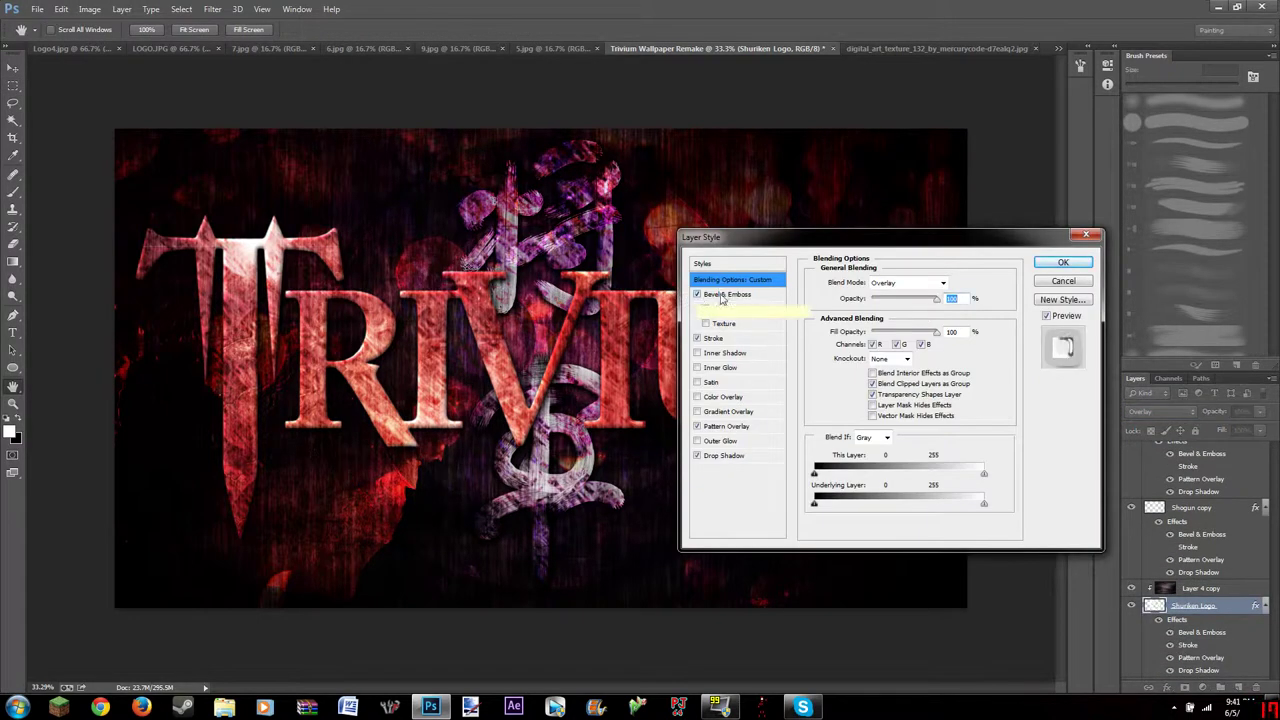
click(697, 426)
key(Return)
- Try Lighten blending on Layer 4 copy, then return it to Overlay
click(1200, 588)
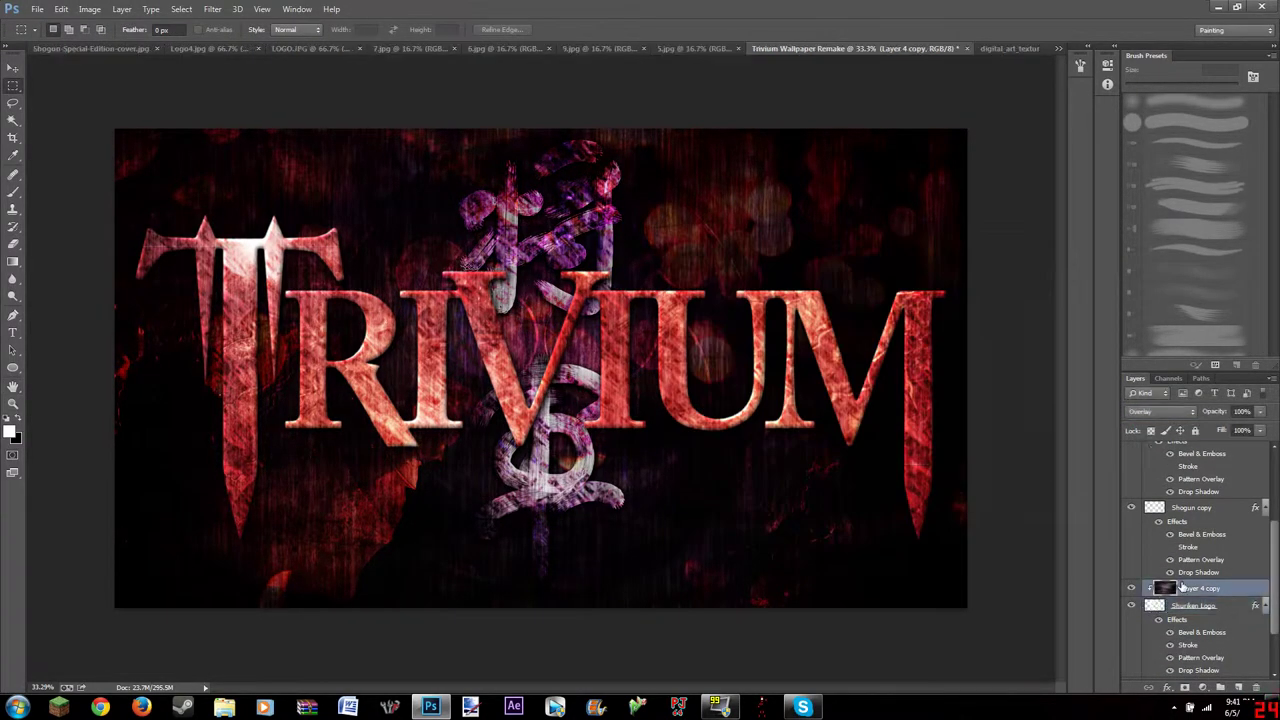
click(1150, 411)
click(1146, 164)
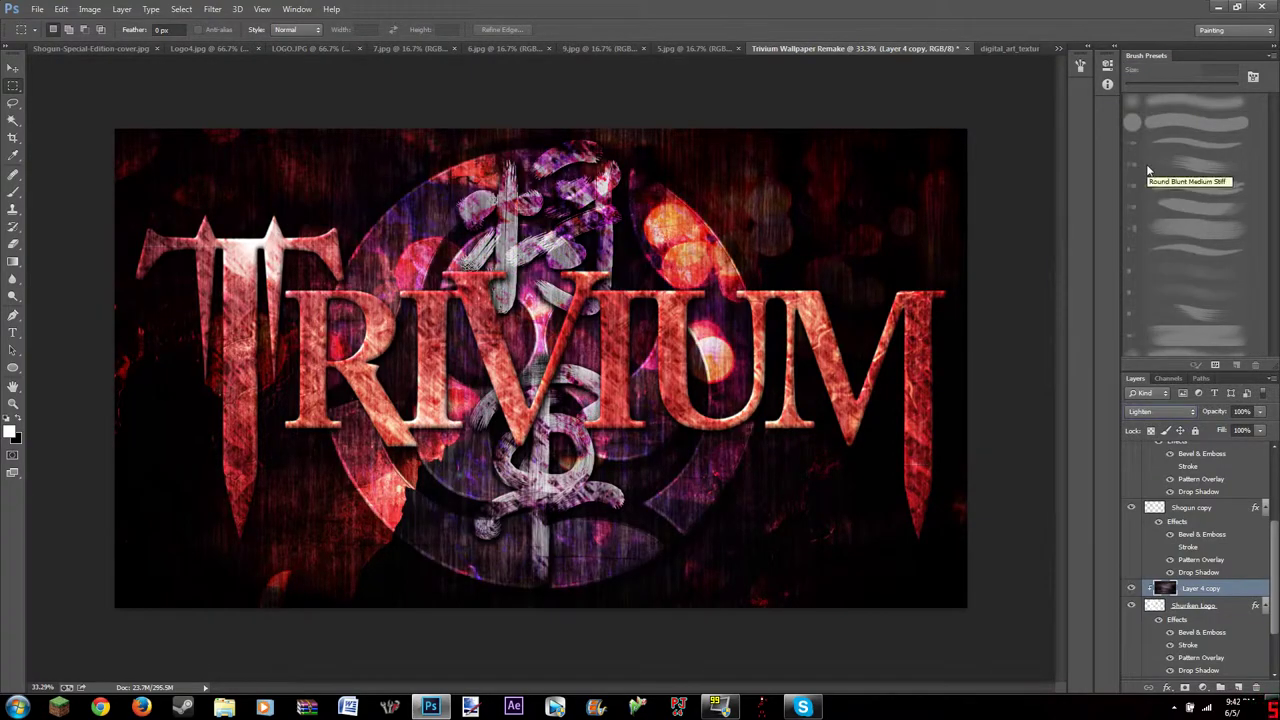
click(1160, 411)
click(1148, 226)
- Compare the Shuriken Logo with effects off and on, then check Layer 3's options without changes
click(1195, 605)
click(1160, 620)
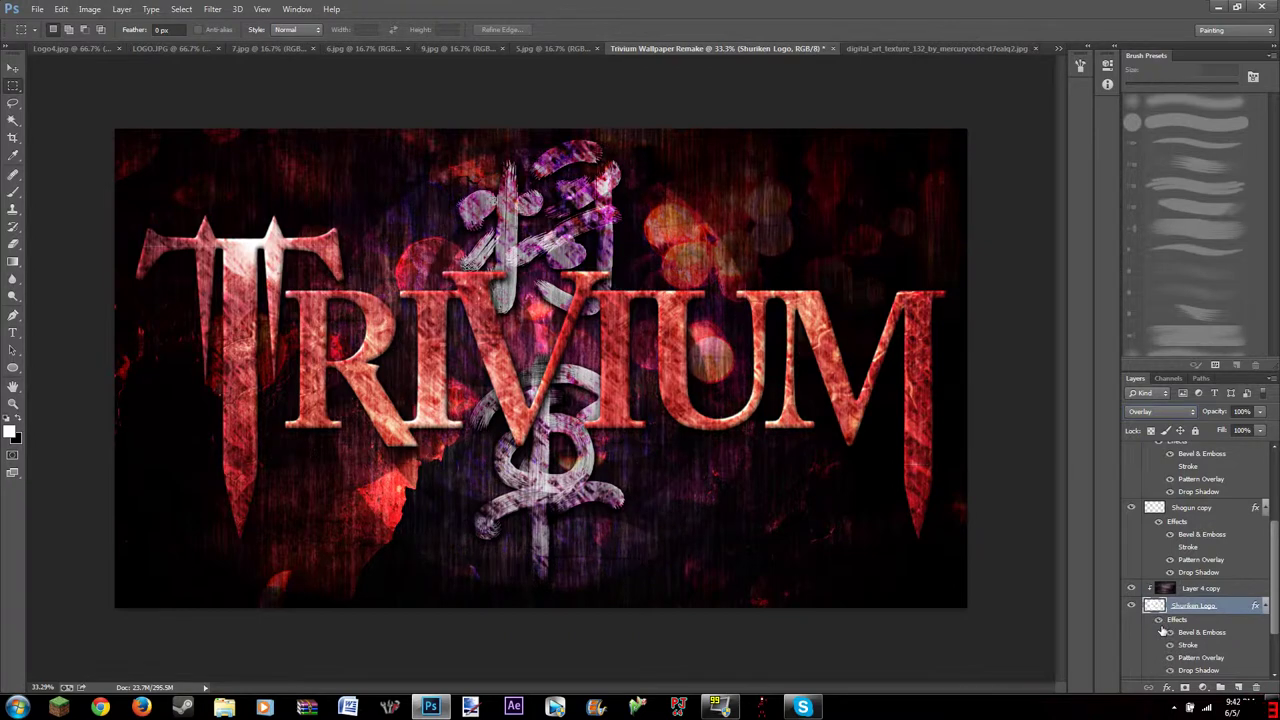
scroll(1190, 630, down, 2)
click(1197, 652)
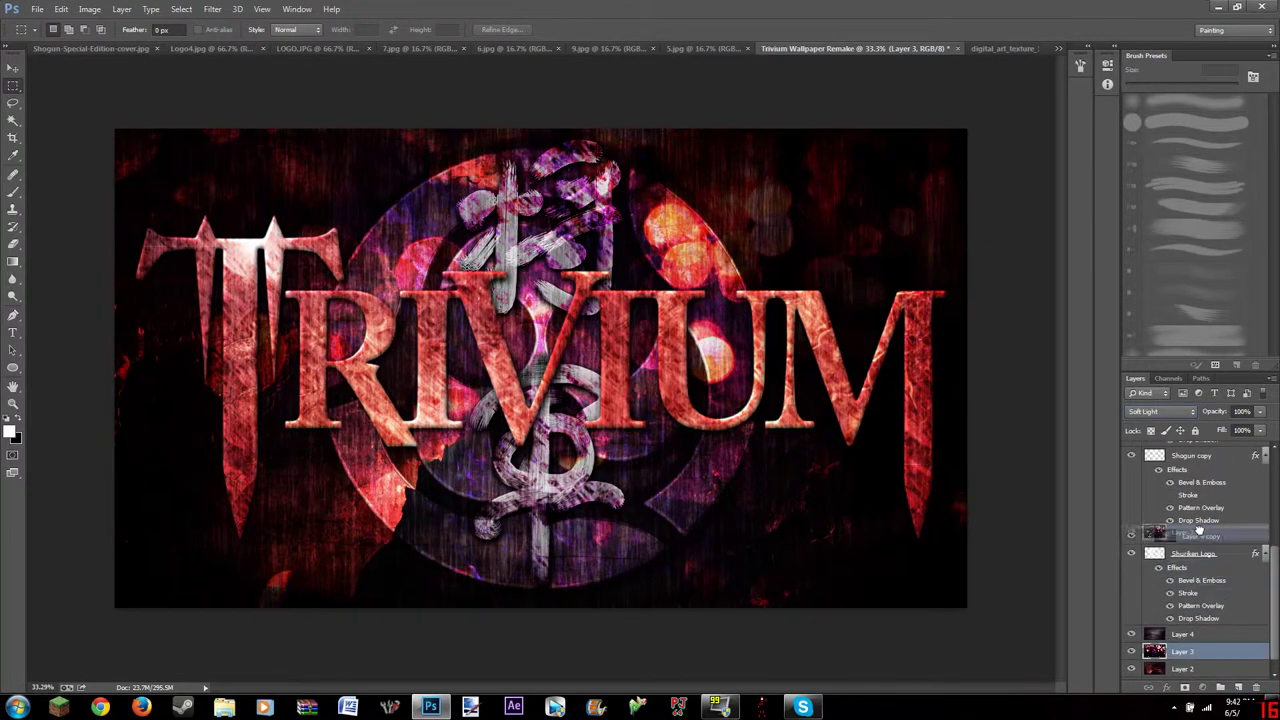
right_click(1197, 652)
click(782, 6)
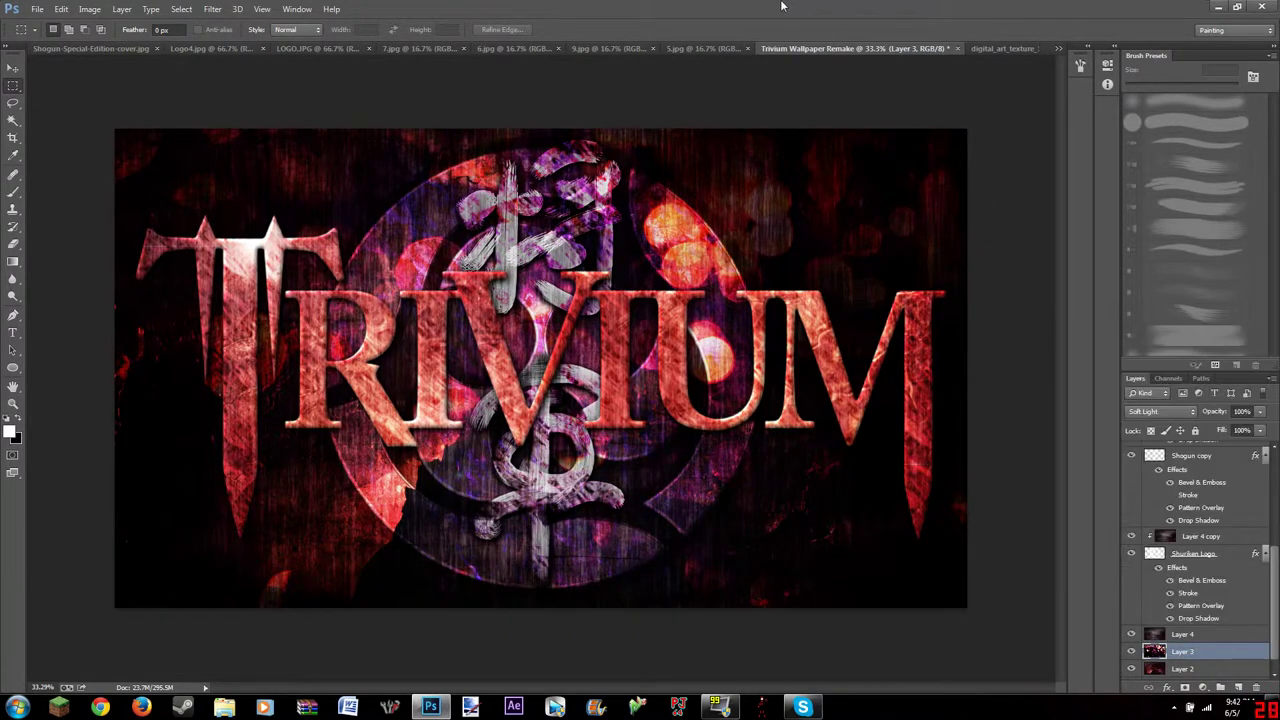
- Add a test layer above Shogun, browse the render filters, then undo the empty layer
click(38, 8)
click(866, 111)
scroll(1274, 455, up, 5)
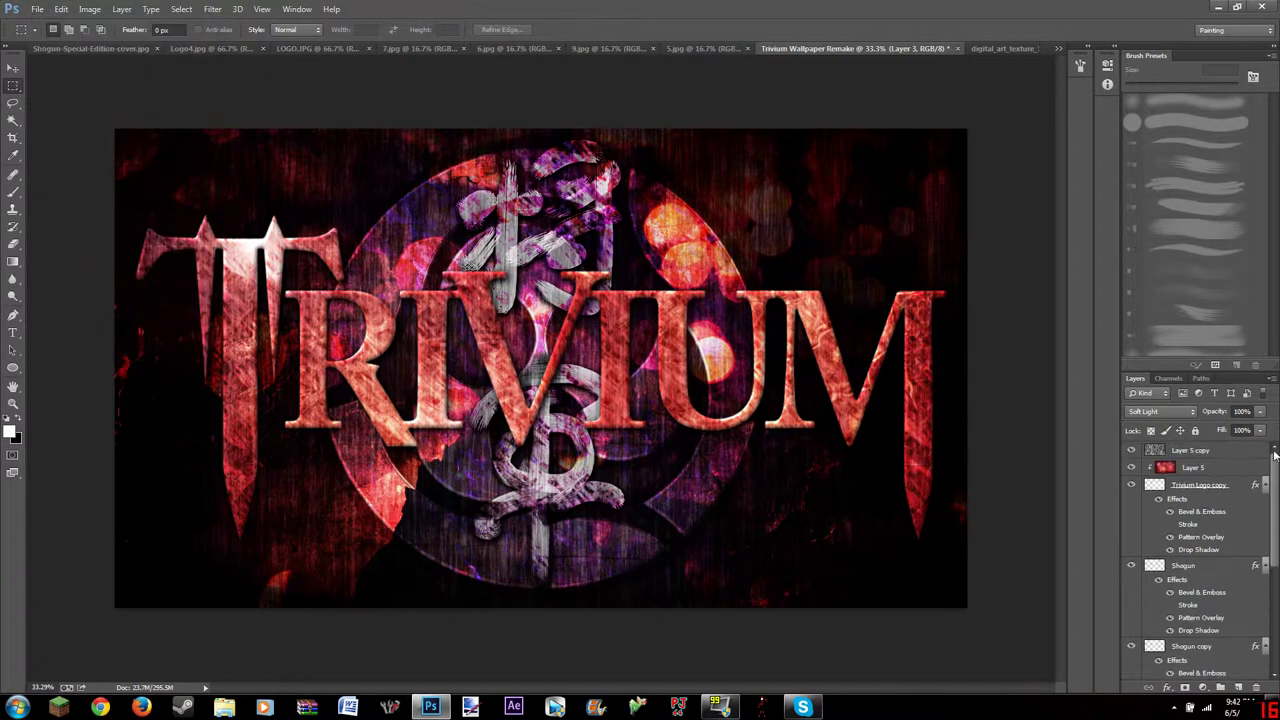
click(1170, 569)
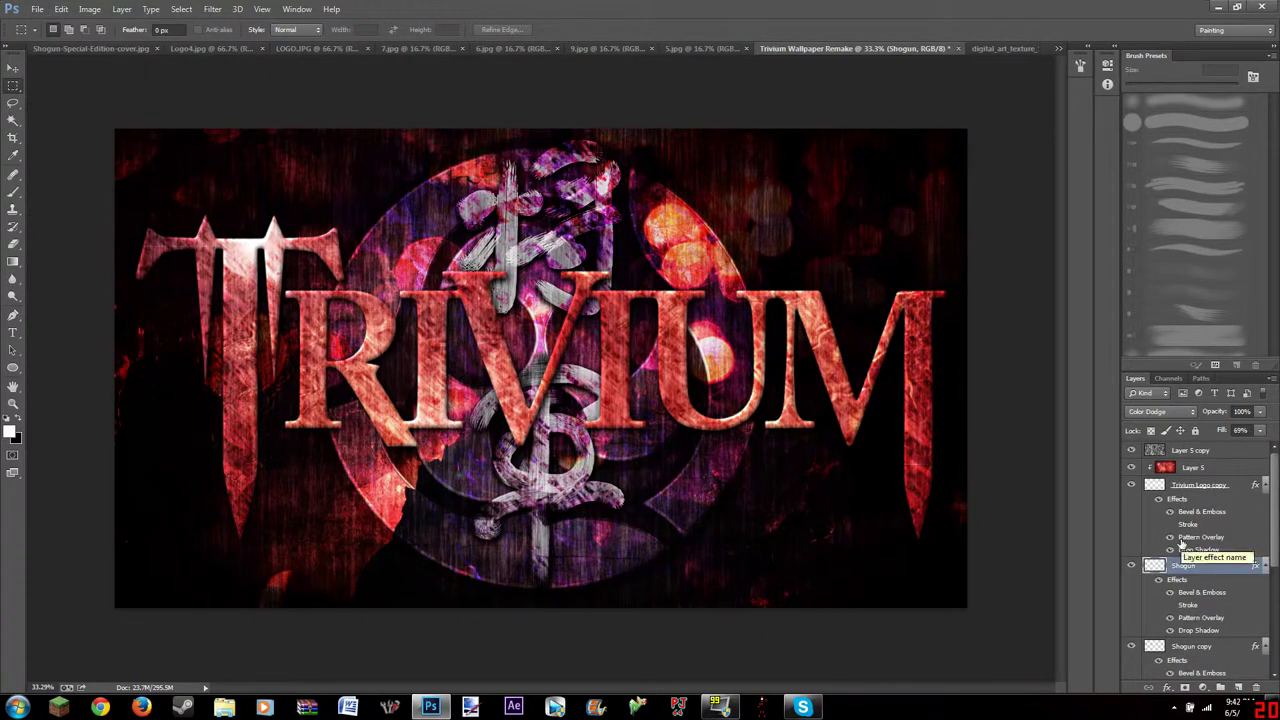
click(1240, 690)
click(212, 9)
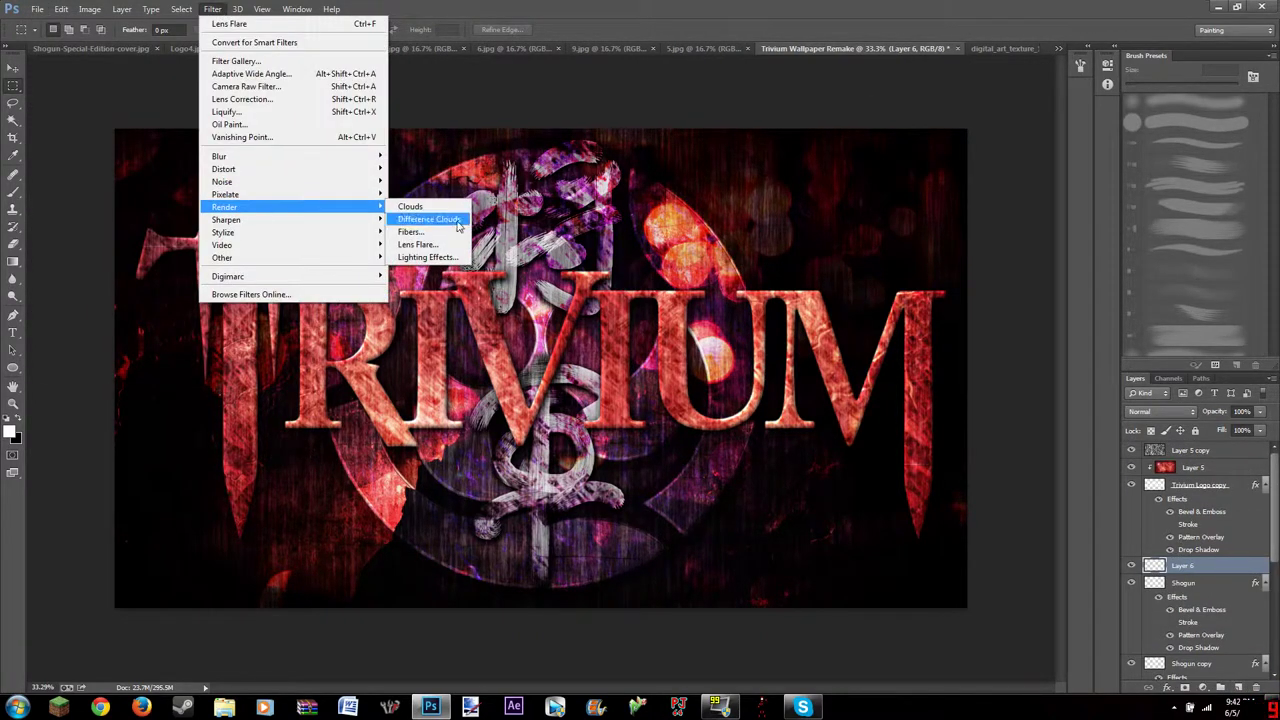
key(Escape)
key(ctrl+z)
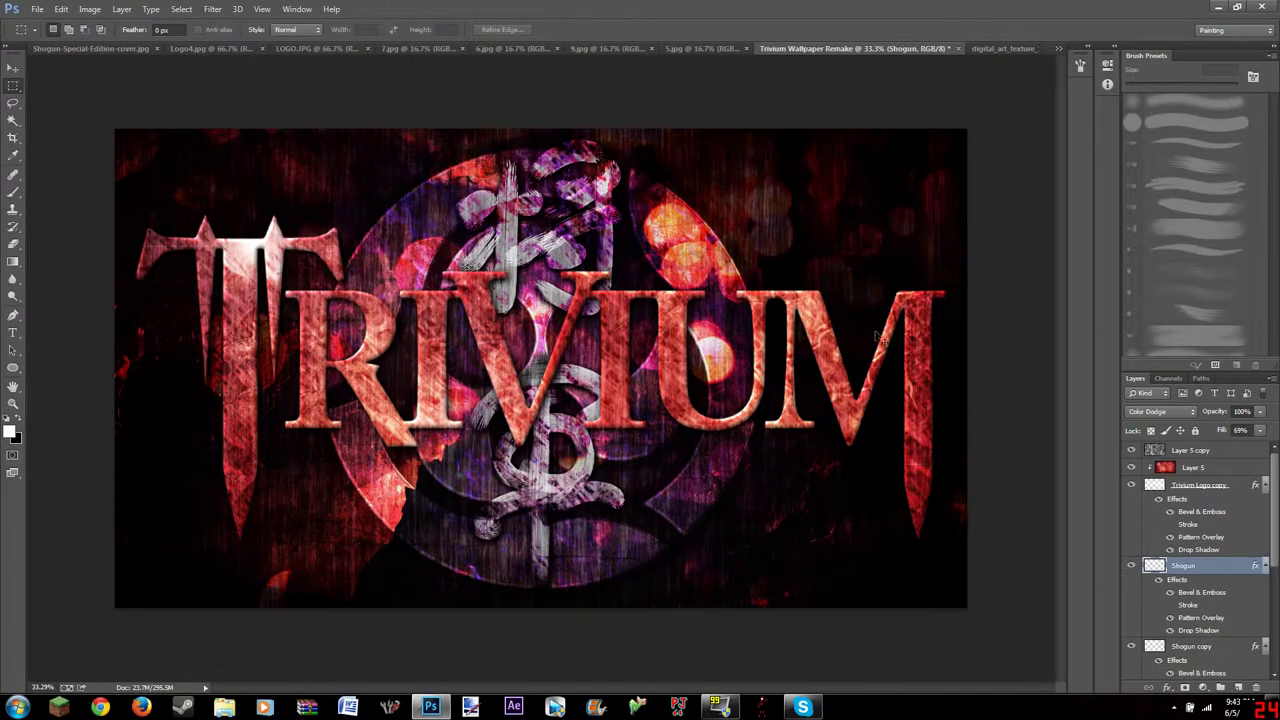
click(37, 9)
- Save the wallpaper as a Photoshop PSD in the Trivium Wallpaper Remake folder, entered via 'Trivium W'
click(60, 160)
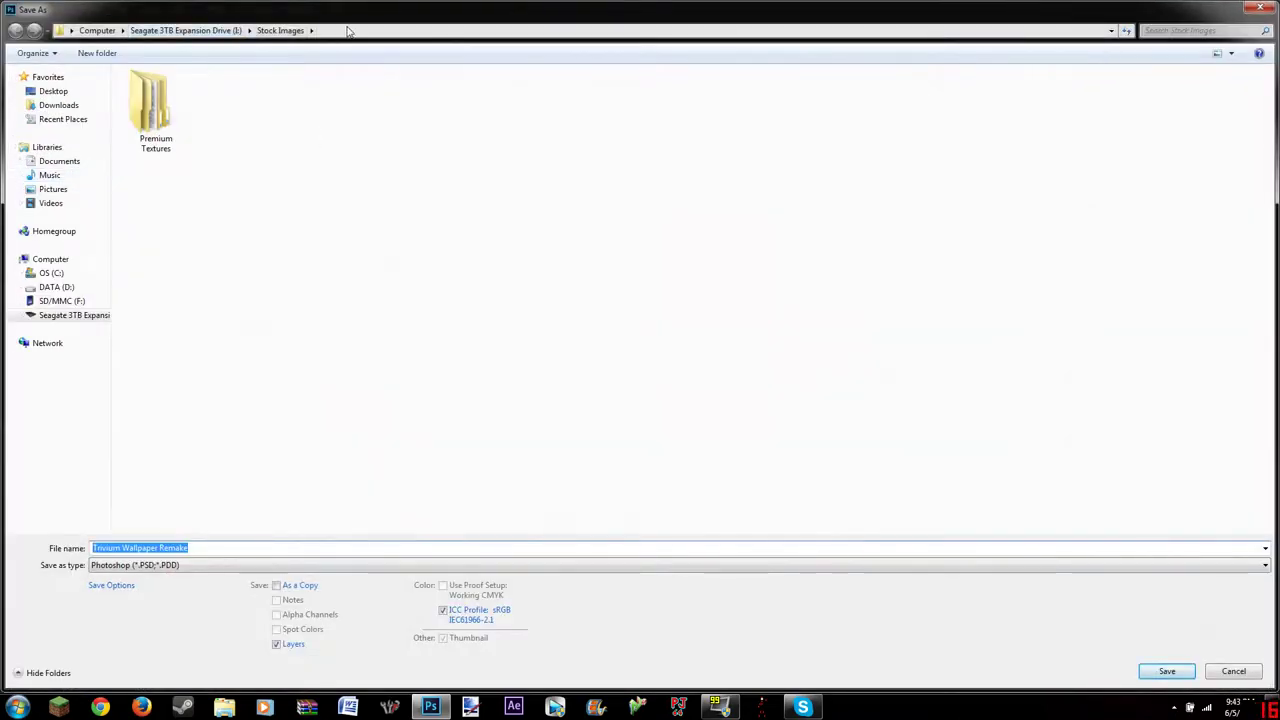
text(Trivium W)
key(Return)
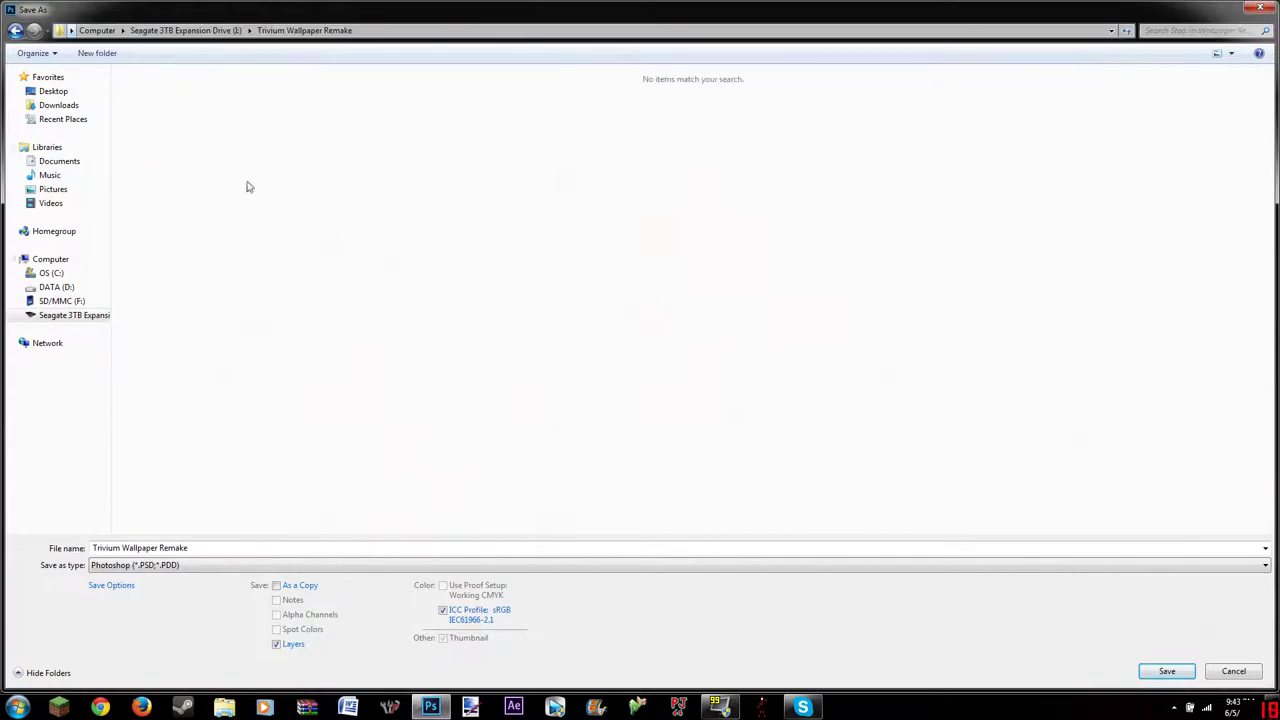
key(Return)
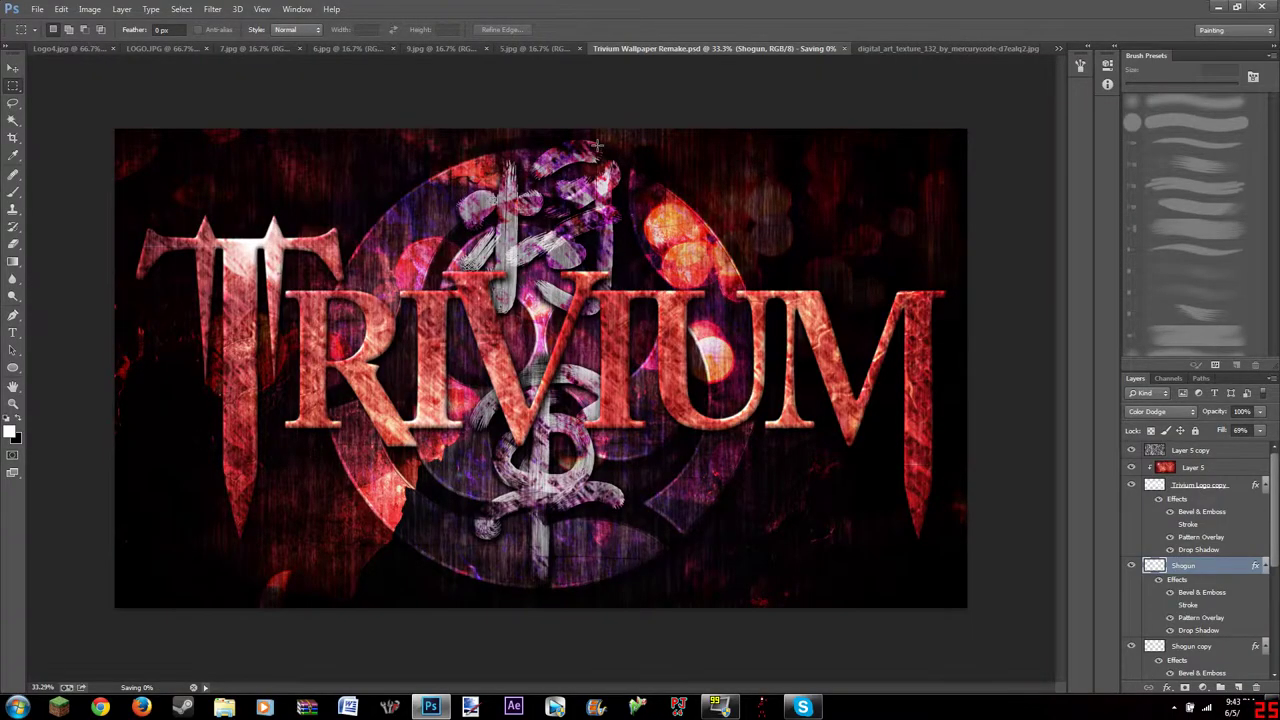